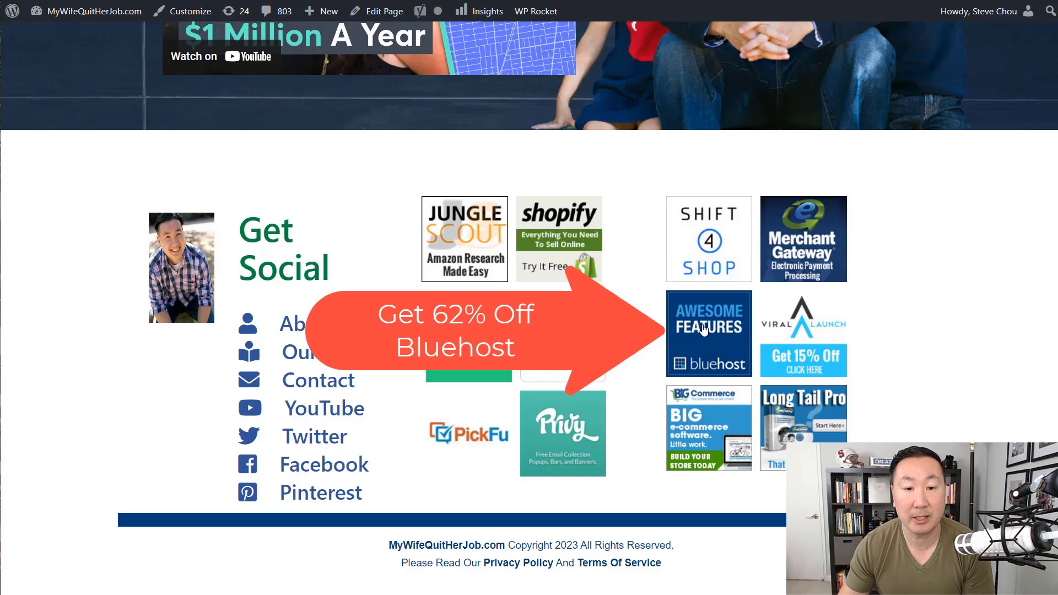
# Follow the Bluehost offer from the website footer and select the Basic hosting plan at $2.95 per month.
pyautogui.click(703, 328)
pyautogui.click(127, 485)
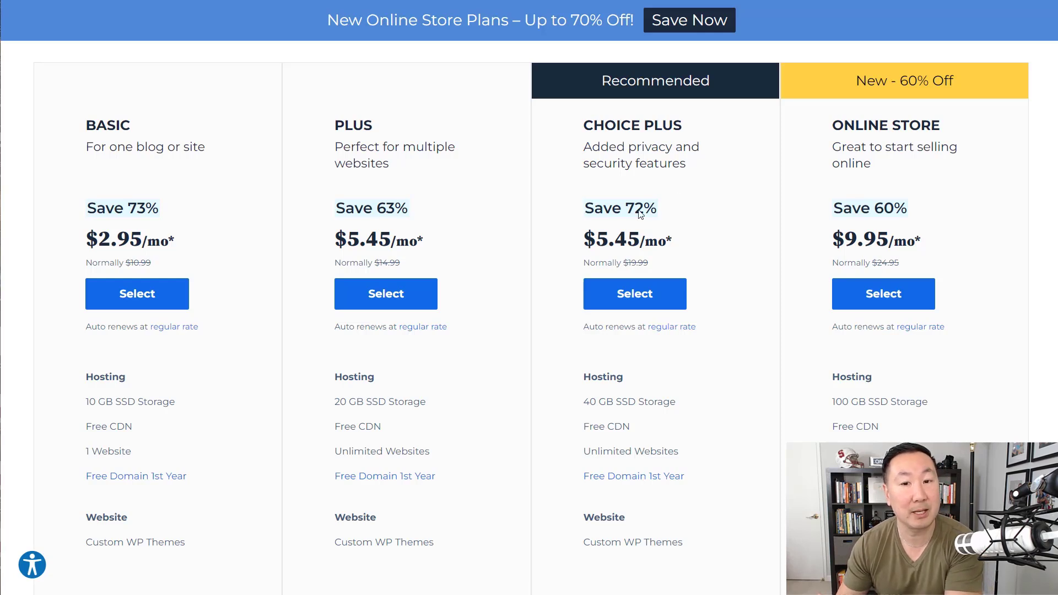
pyautogui.click(137, 297)
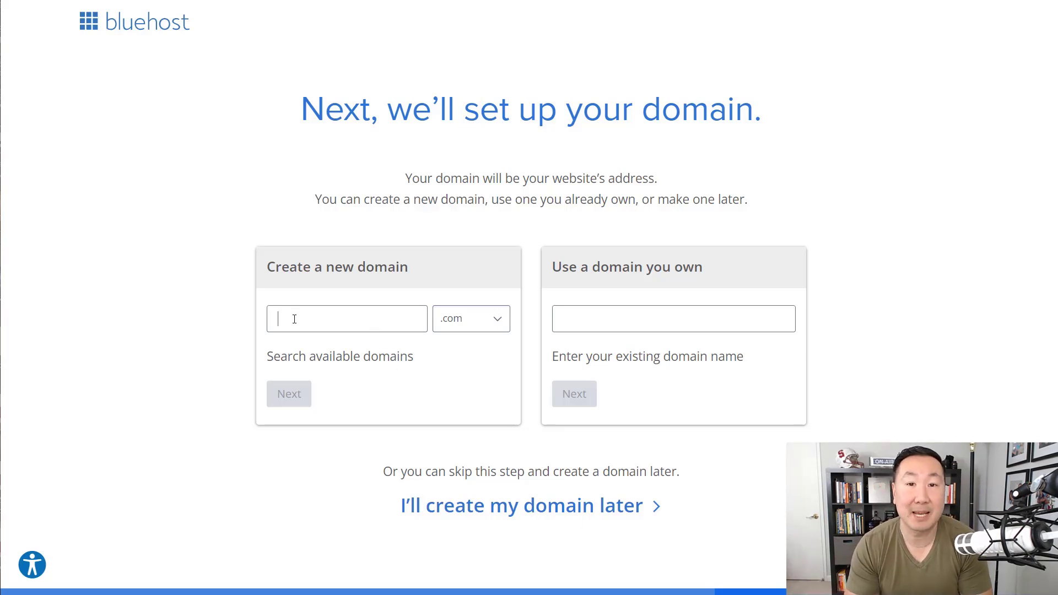
# Request the new domain mywooexample with the .com extension for the hosting account.
pyautogui.write('my')
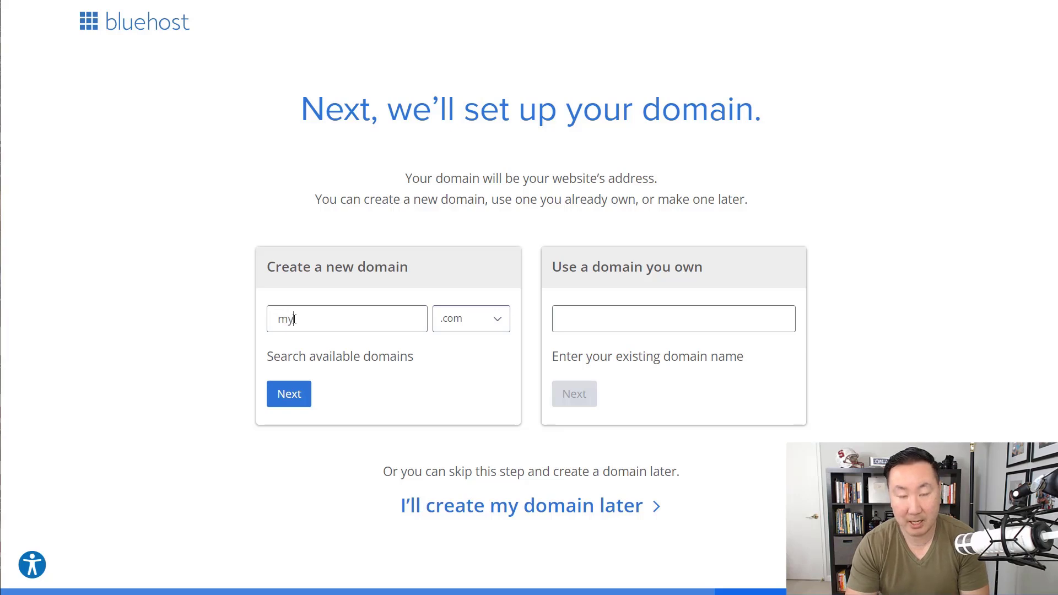
pyautogui.write('wooexample')
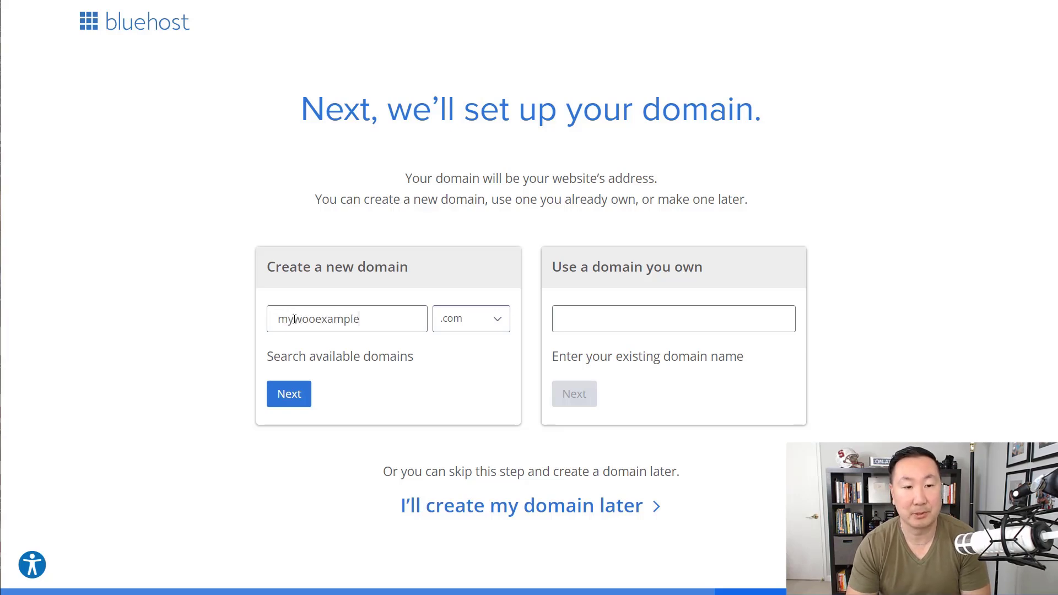
pyautogui.click(290, 394)
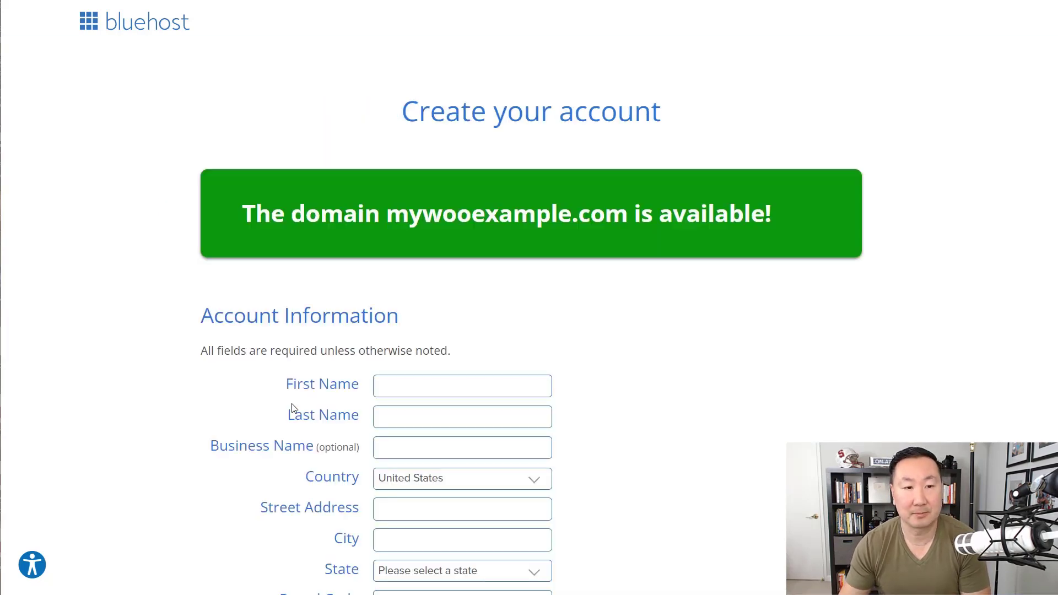
# Fill in the account holder's first and last name in the account information.
pyautogui.scroll(-3, 488, 366)
pyautogui.click(448, 252)
pyautogui.write('Steve Ch')
pyautogui.press('BackSpace')
pyautogui.press('BackSpace')
pyautogui.press('BackSpace')
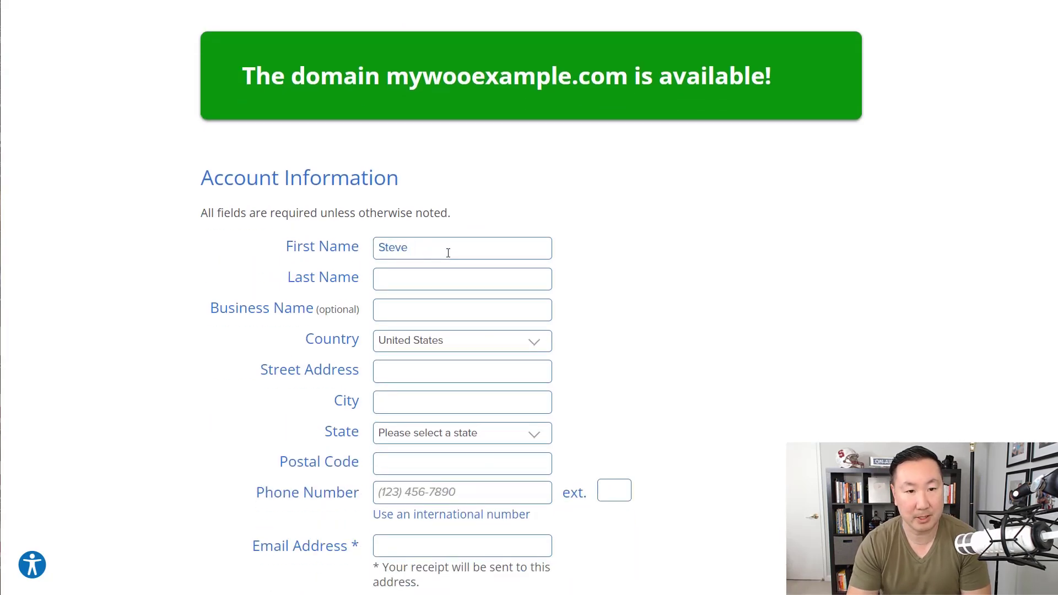
pyautogui.write('Chou')
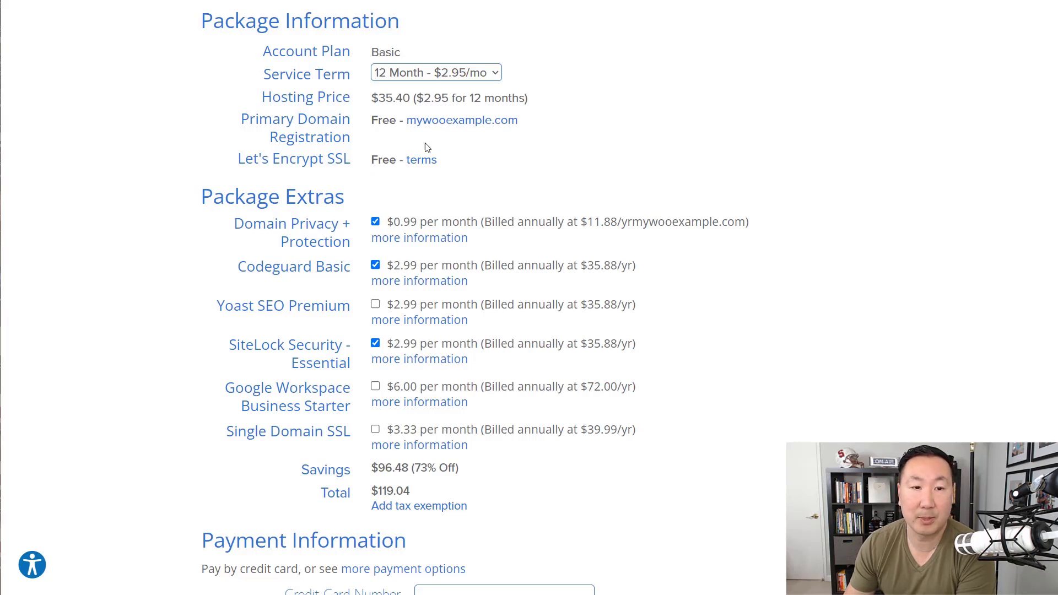
# Remove the Domain Privacy + Protection, Codeguard Basic and SiteLock Security - Essential extras from the package.
pyautogui.click(375, 221)
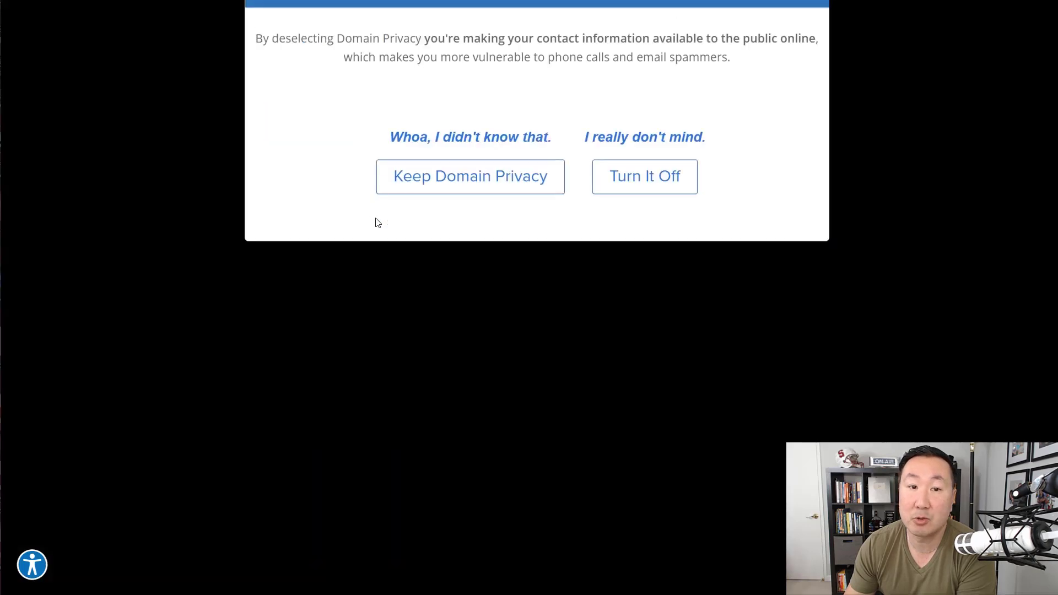
pyautogui.click(645, 245)
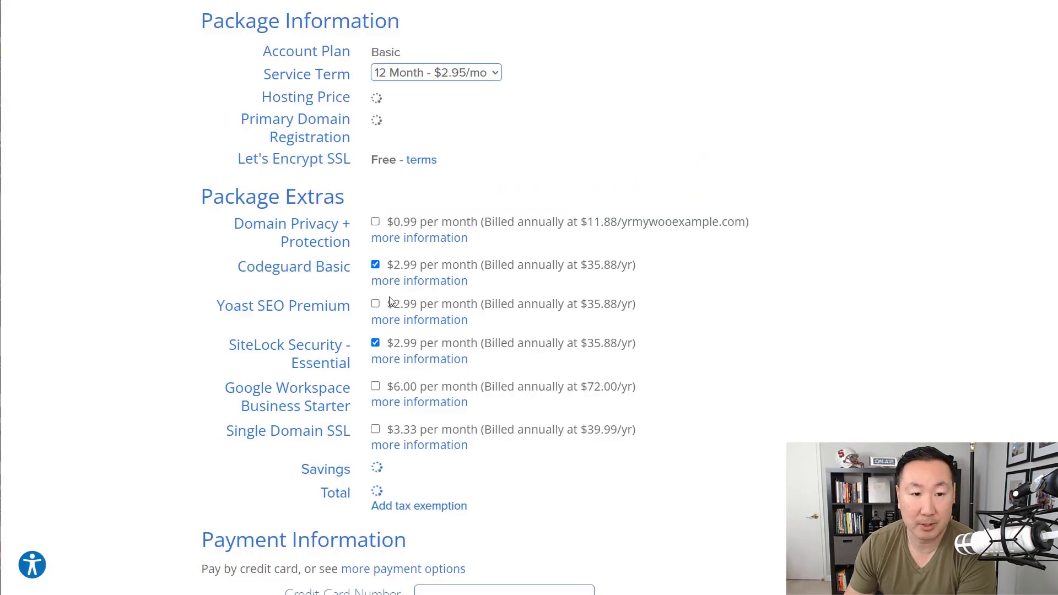
pyautogui.click(375, 264)
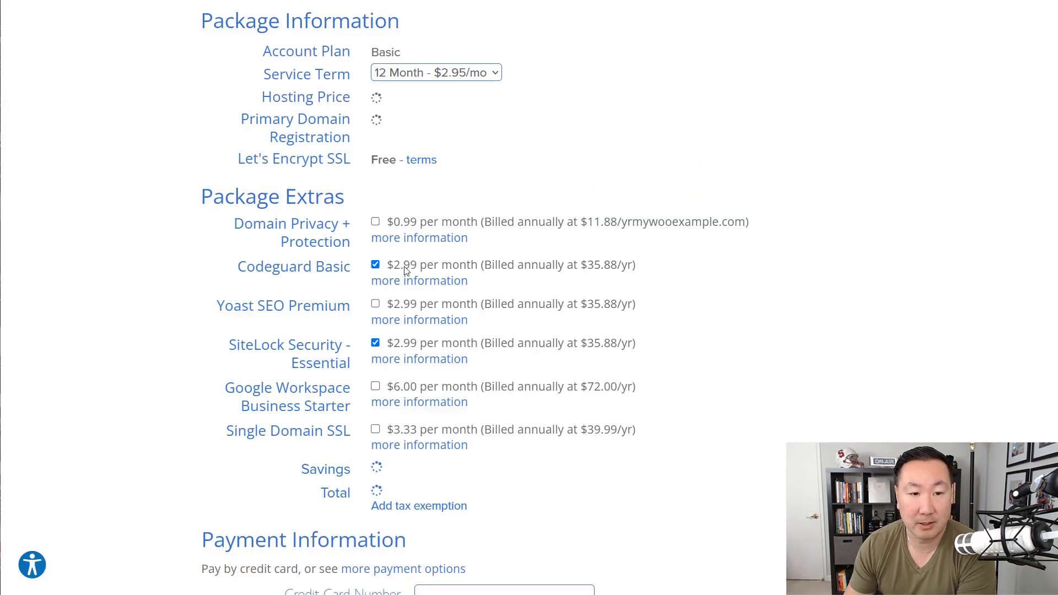
pyautogui.click(375, 265)
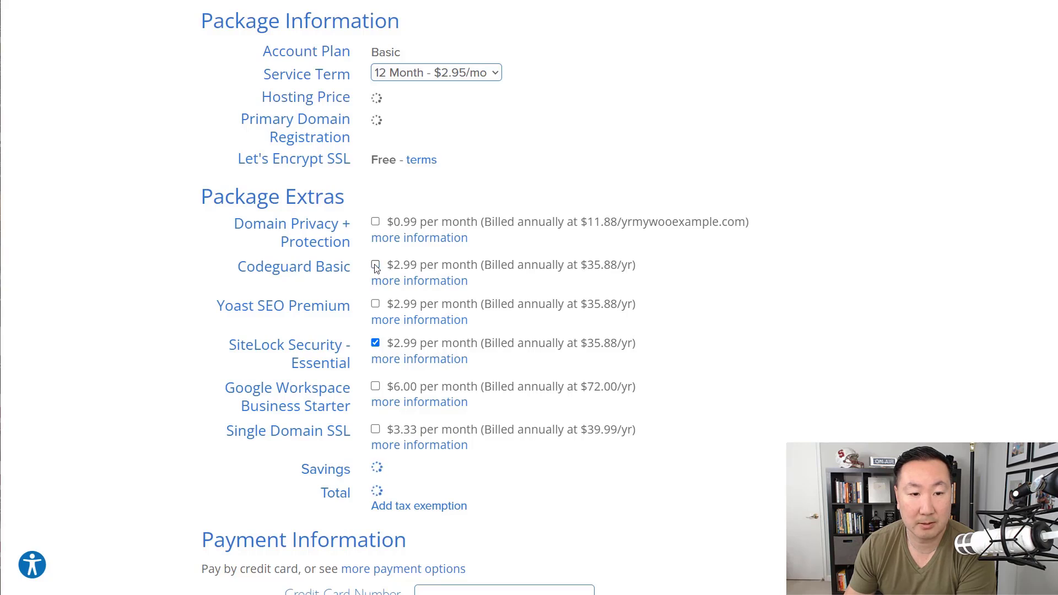
pyautogui.click(375, 343)
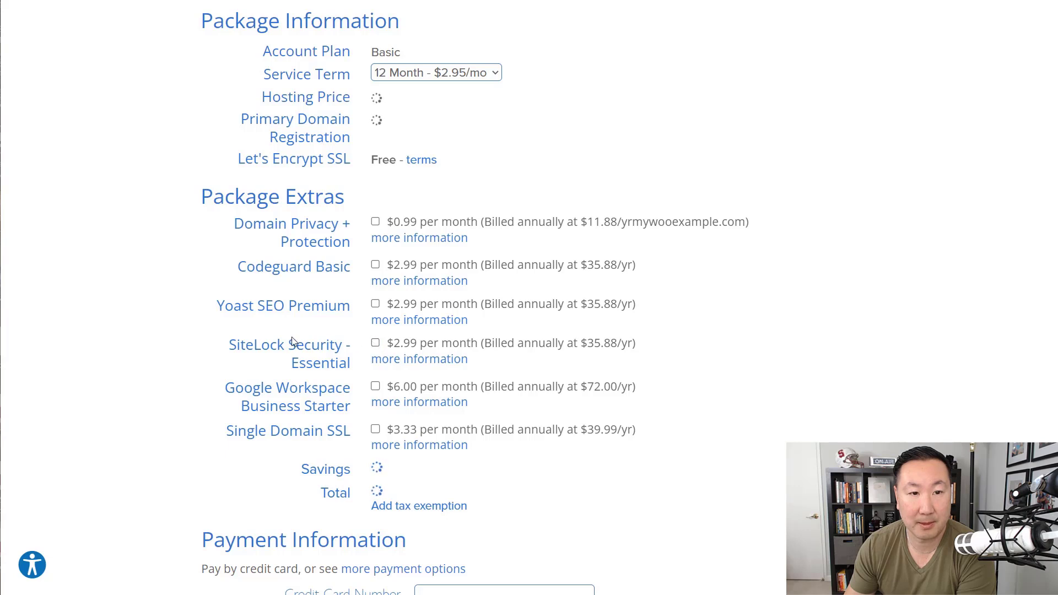
# Enter the credit card number, CVV2 code and expiration date, opt out of phone communications, and submit the order.
pyautogui.scroll(-1, 460, 362)
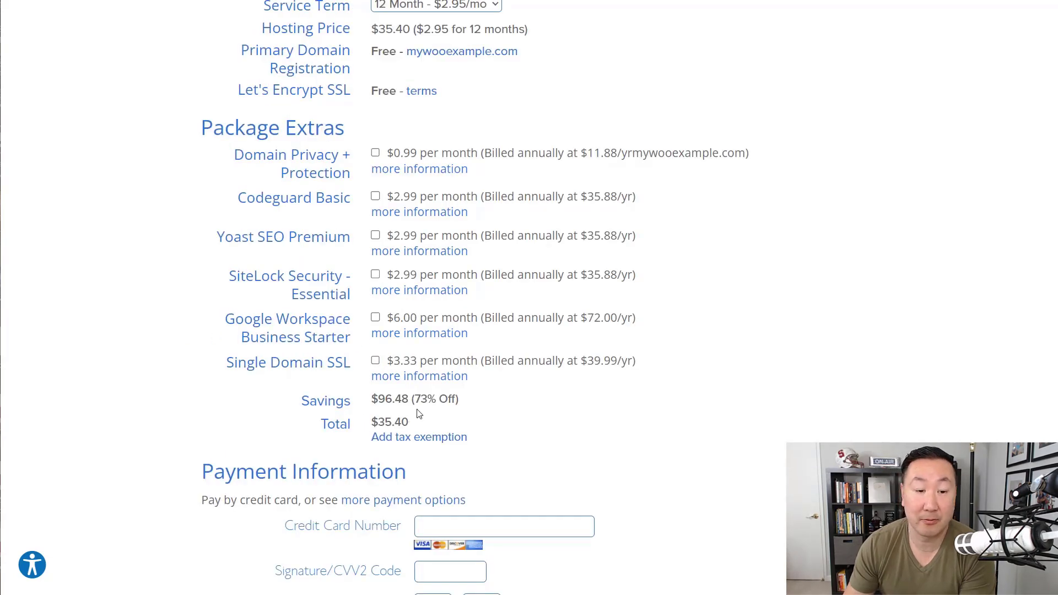
pyautogui.scroll(-4, 468, 396)
pyautogui.click(491, 249)
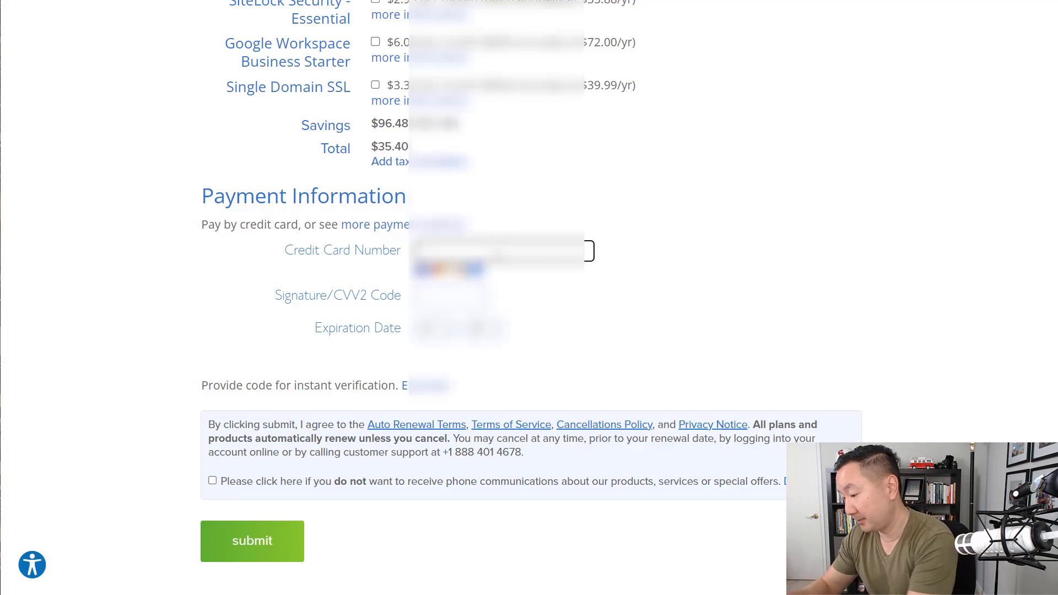
pyautogui.click(257, 482)
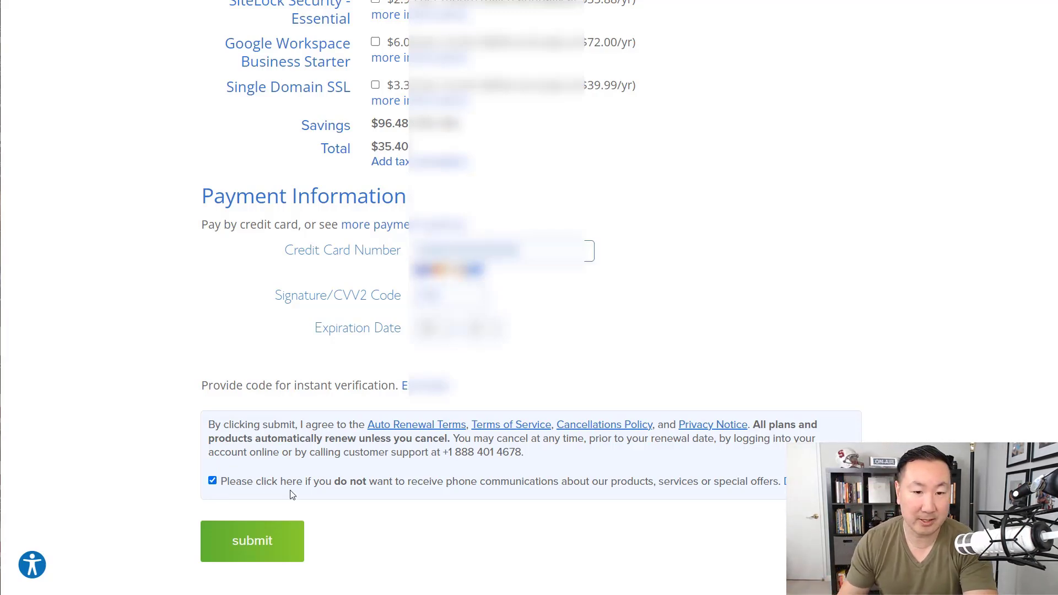
pyautogui.scroll(-2, 378, 524)
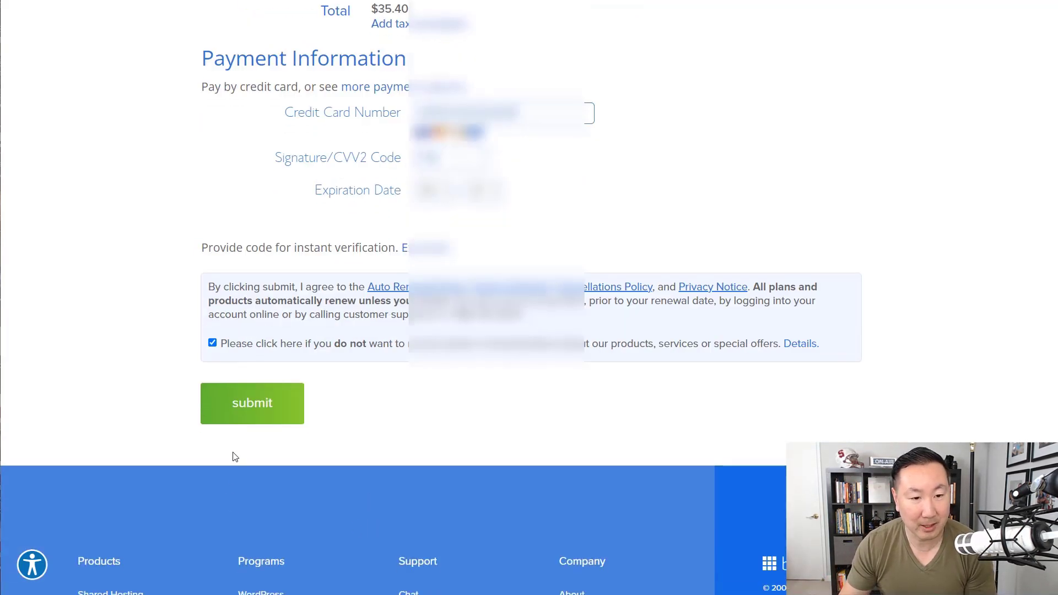
pyautogui.click(243, 422)
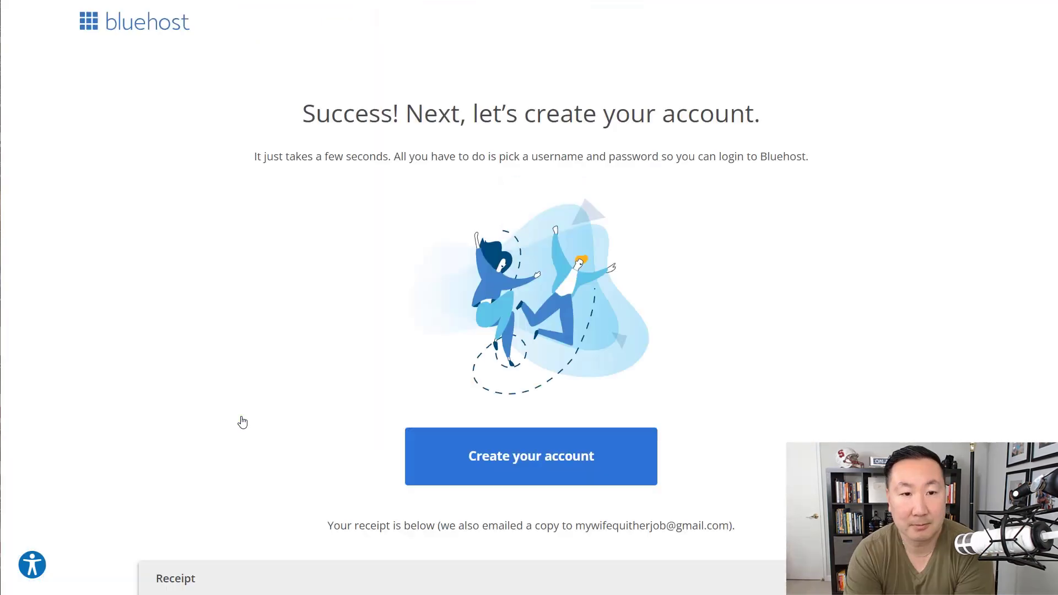
# Create the hosting account by entering and retyping a new account password and agreeing to the privacy policy and terms.
pyautogui.click(519, 462)
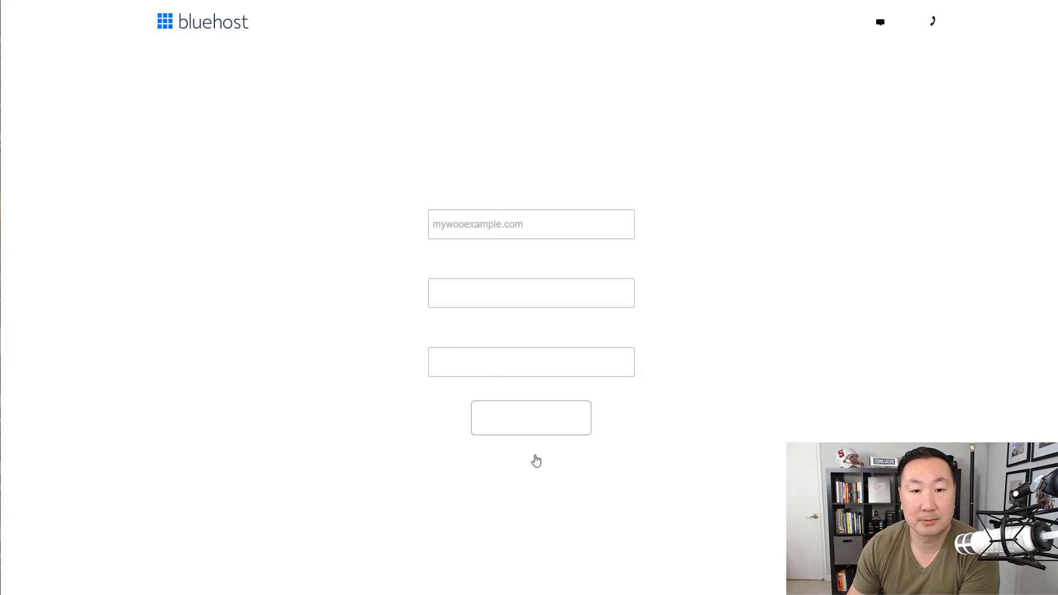
pyautogui.click(515, 296)
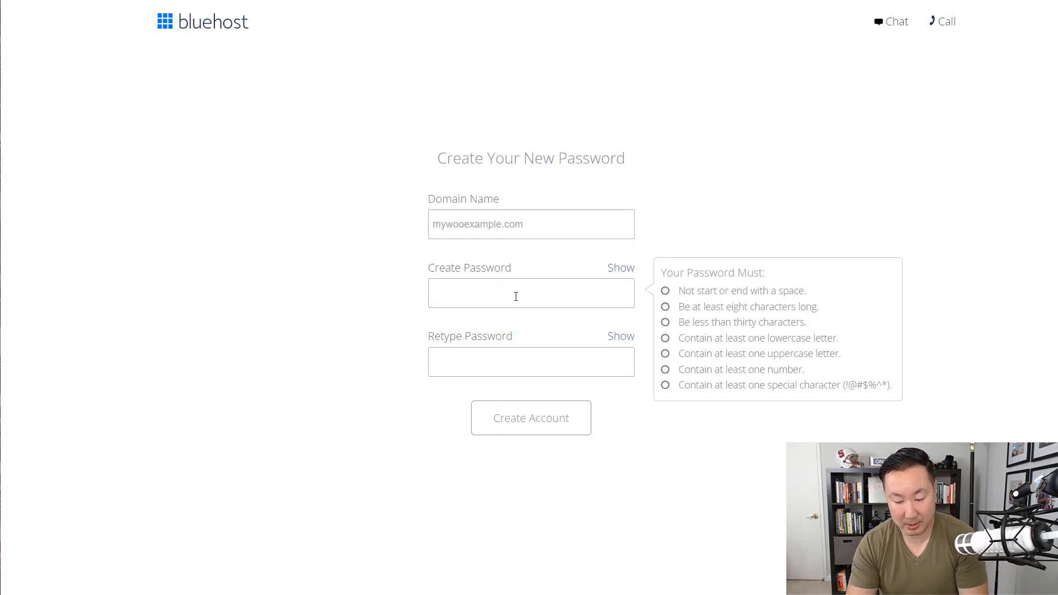
pyautogui.write('••••••••••')
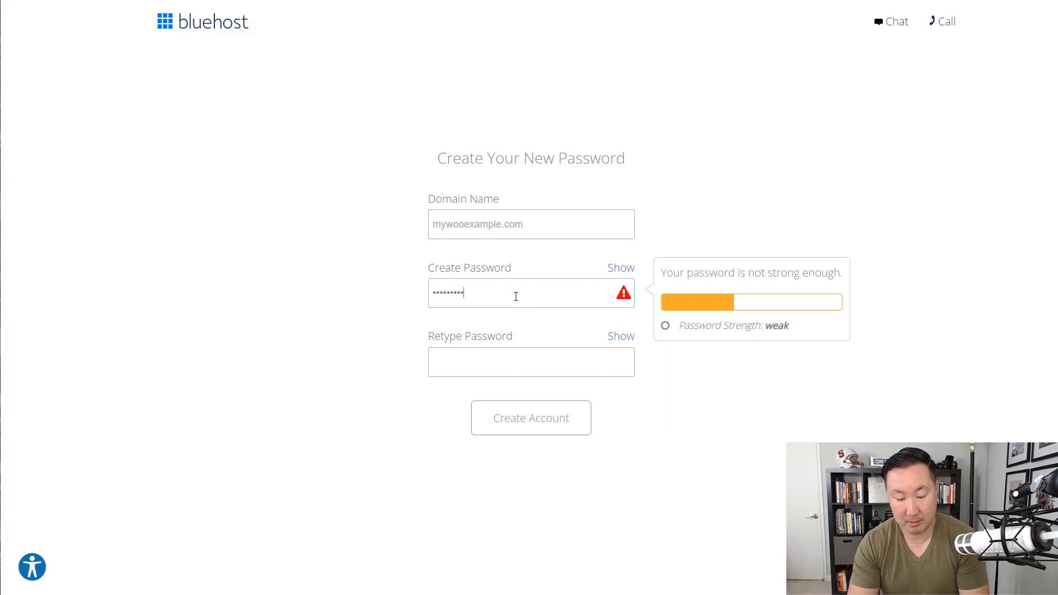
pyautogui.write('•••')
pyautogui.press('Tab')
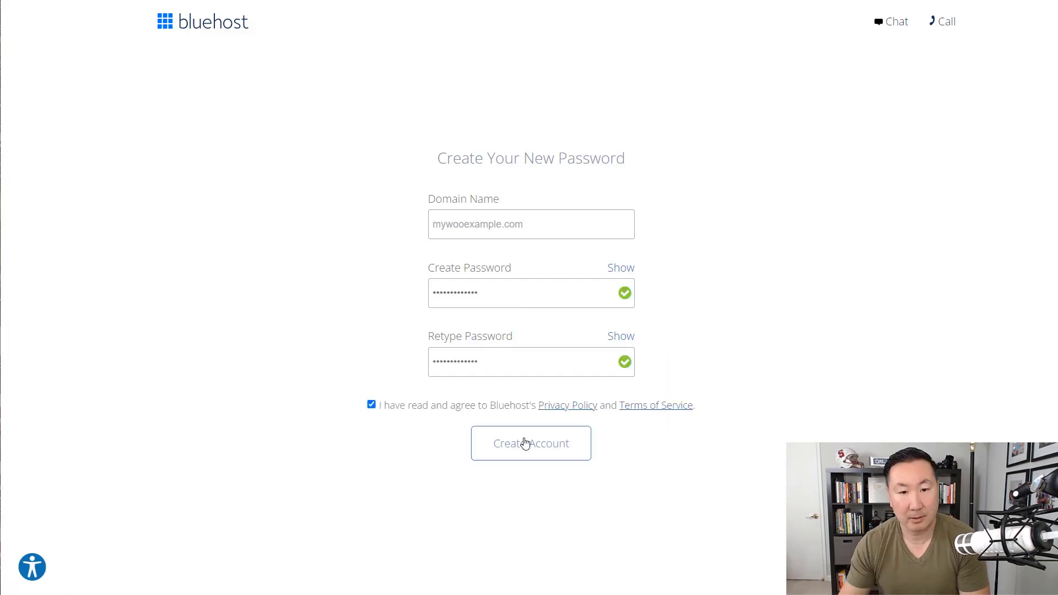
pyautogui.click(524, 442)
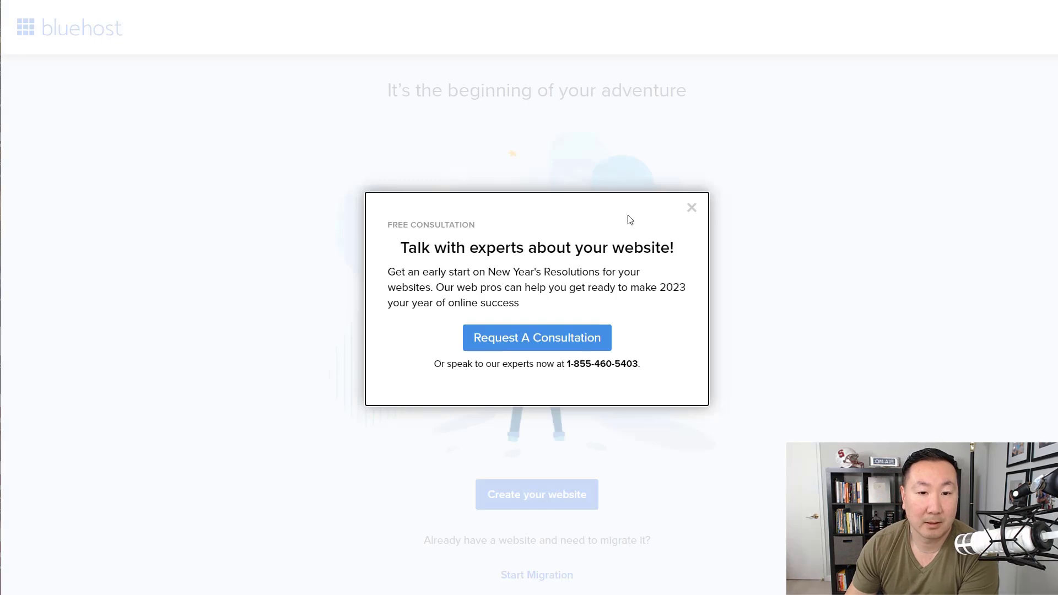
# Dismiss the consultation offer and start creating a website with Store as its purpose, skipping the help and goals questions.
pyautogui.click(691, 207)
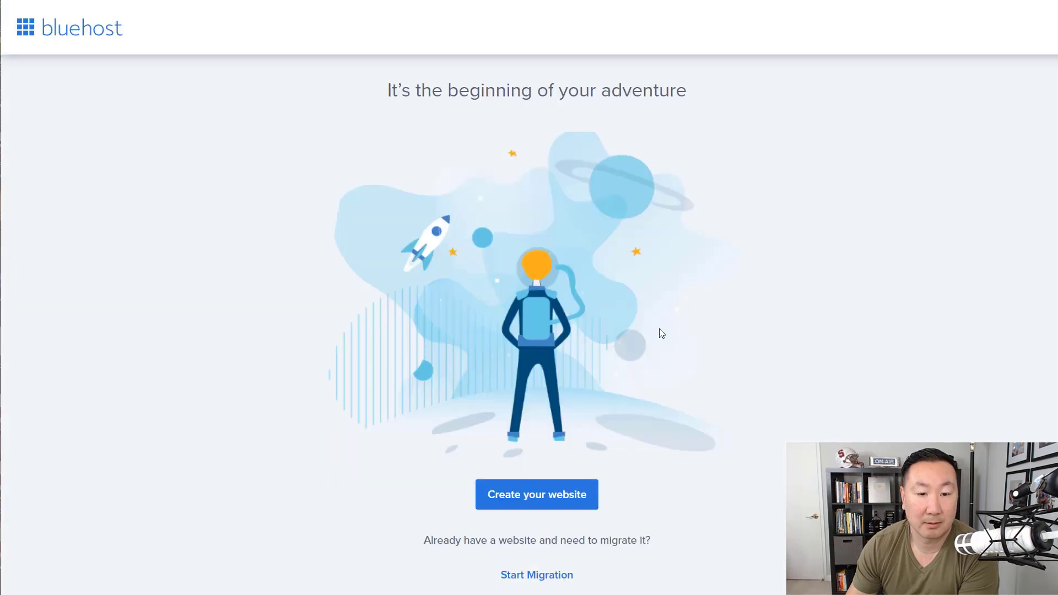
pyautogui.click(541, 499)
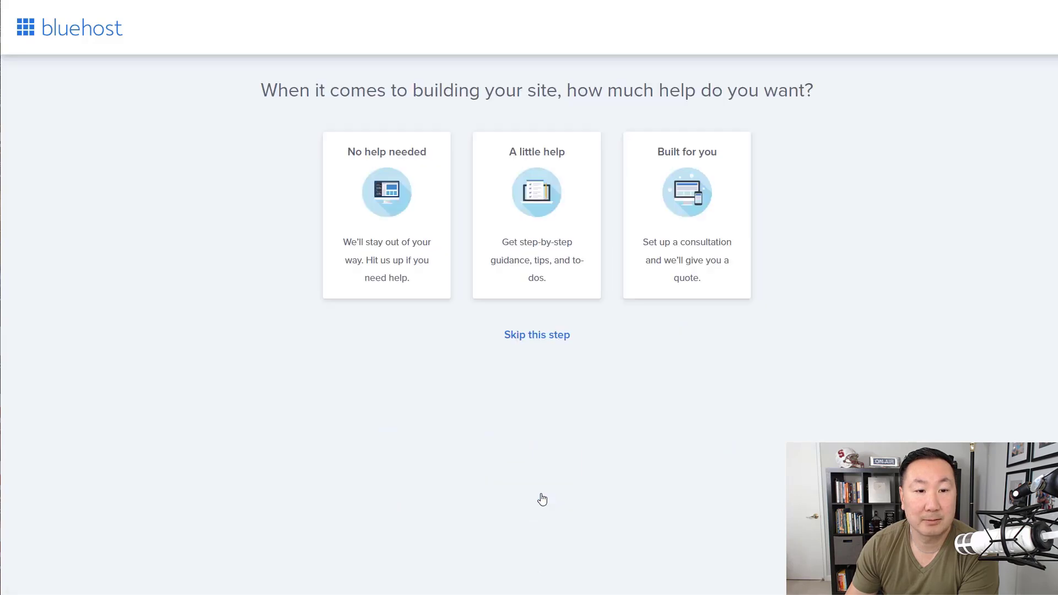
pyautogui.click(525, 337)
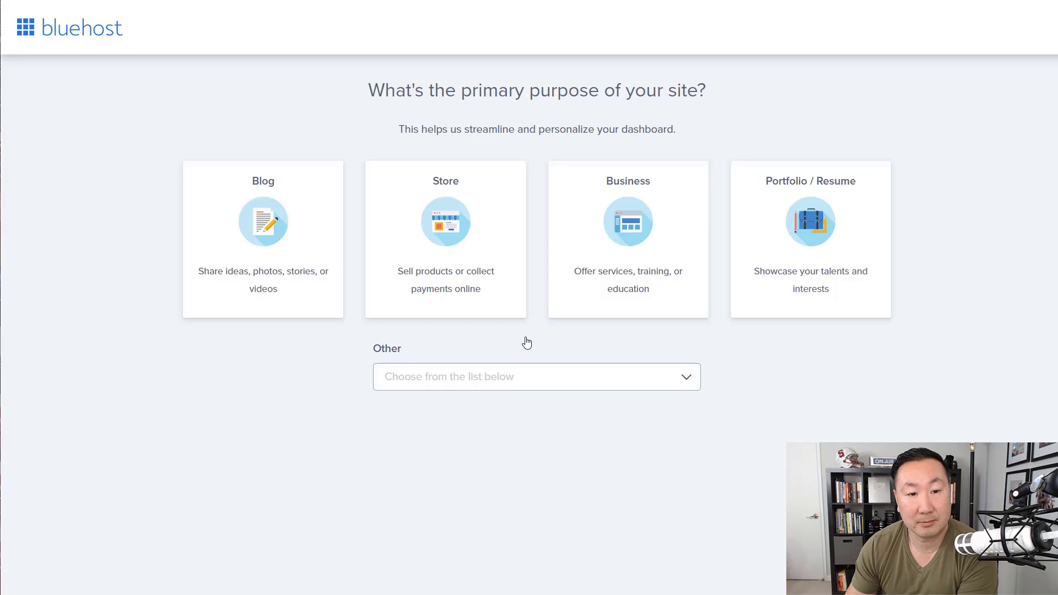
pyautogui.click(436, 218)
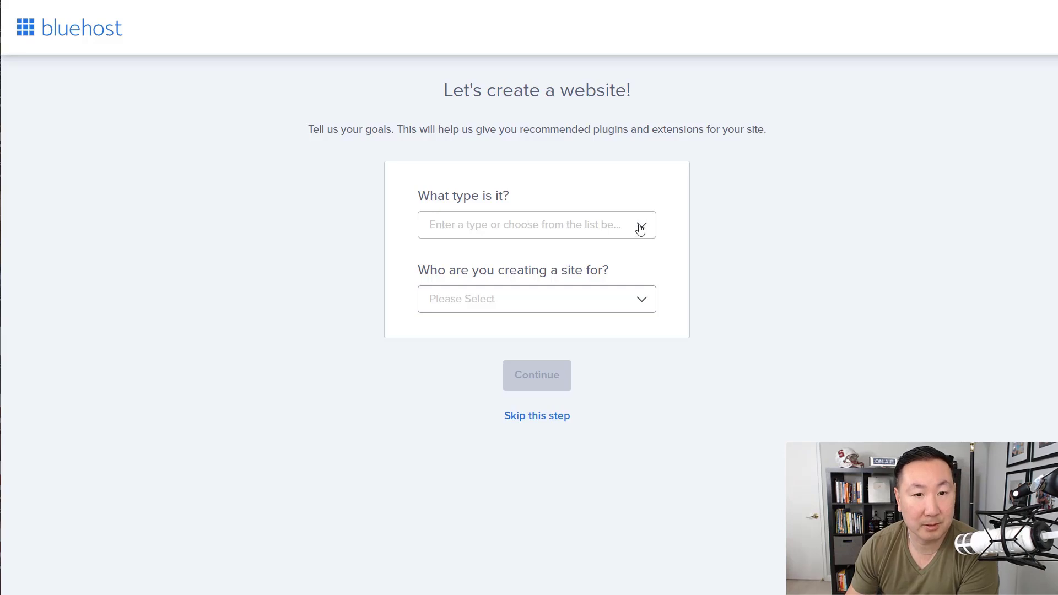
pyautogui.click(533, 415)
# Name the site "My Woocommerce Example" with the tagline "A tutorial to start an online store" and continue.
pyautogui.click(499, 232)
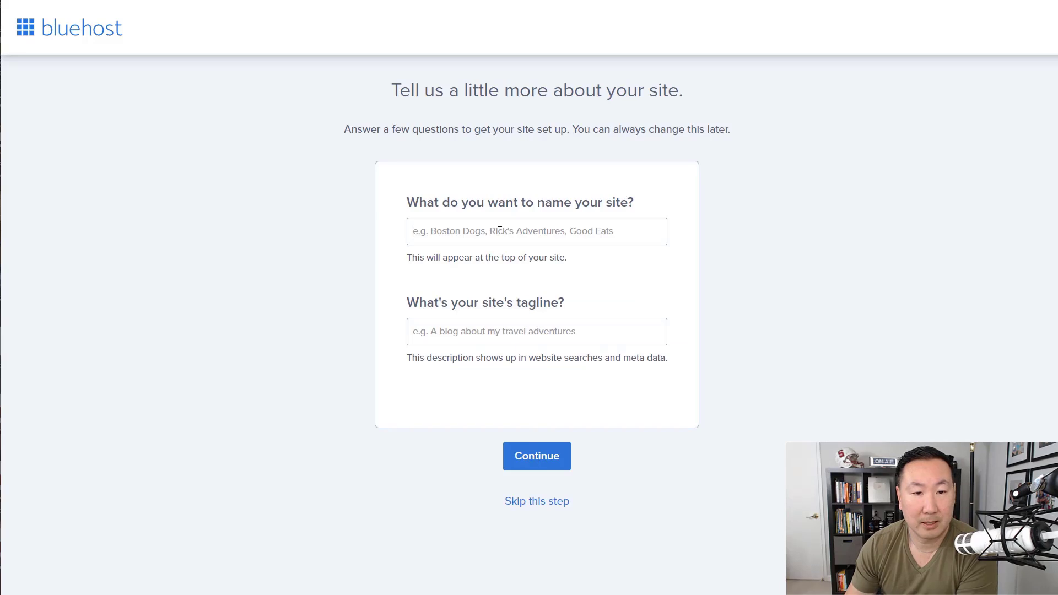
pyautogui.write('My Woo')
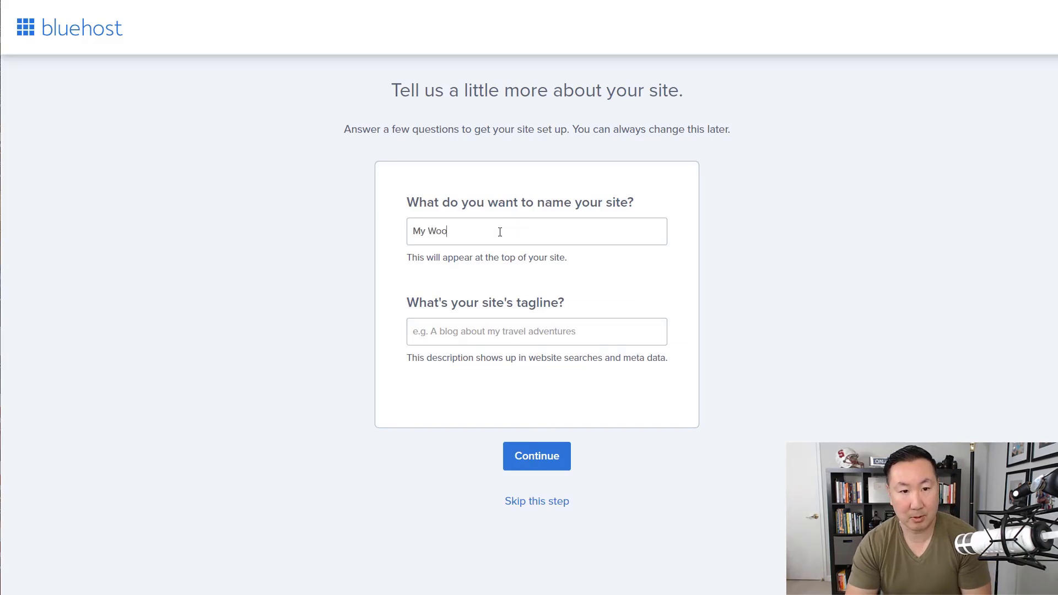
pyautogui.write('commerce Example')
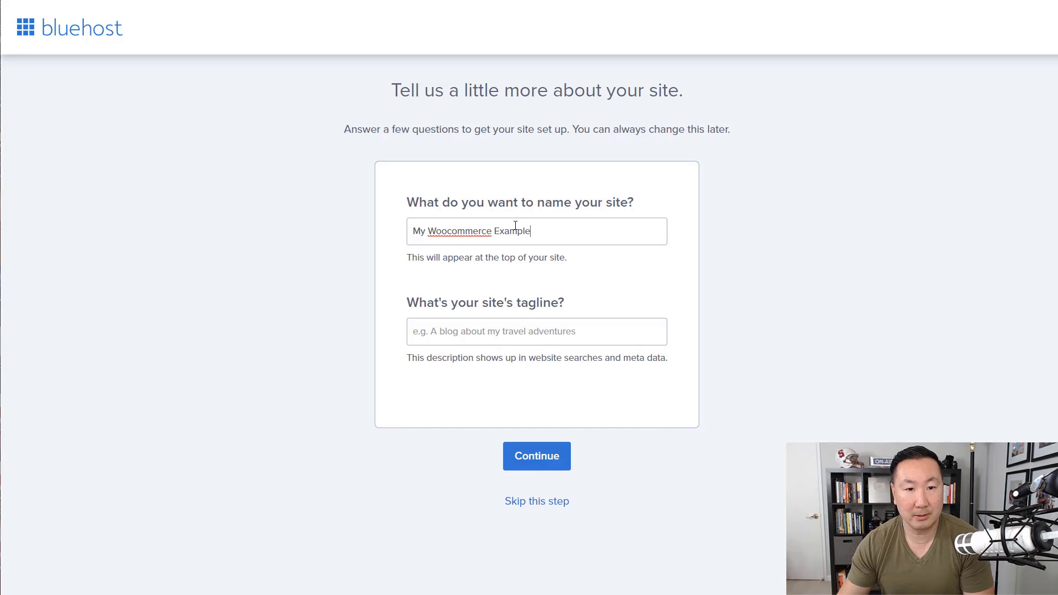
pyautogui.click(479, 326)
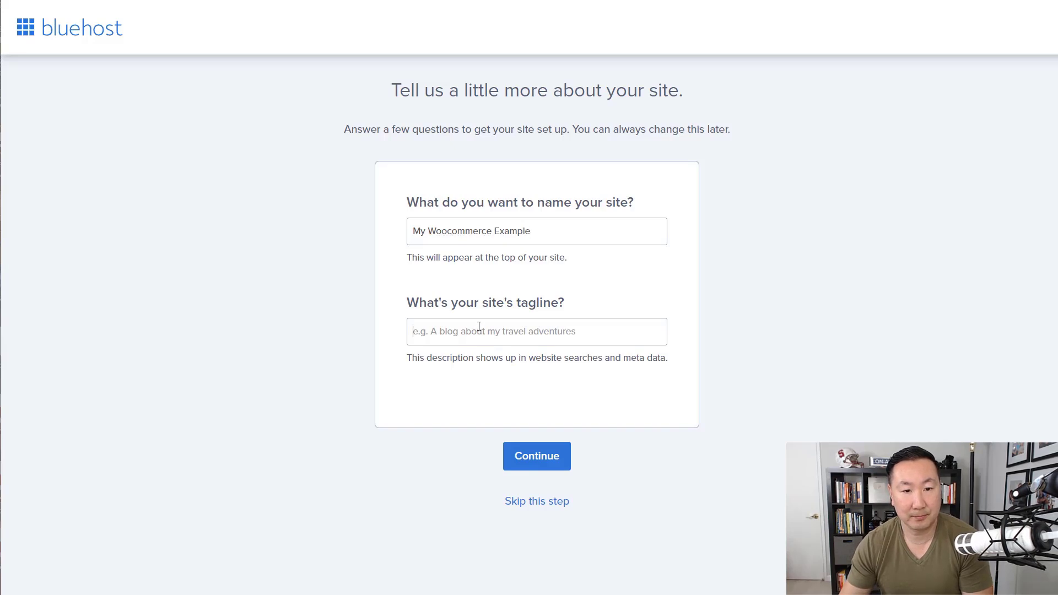
pyautogui.write('A tutorial')
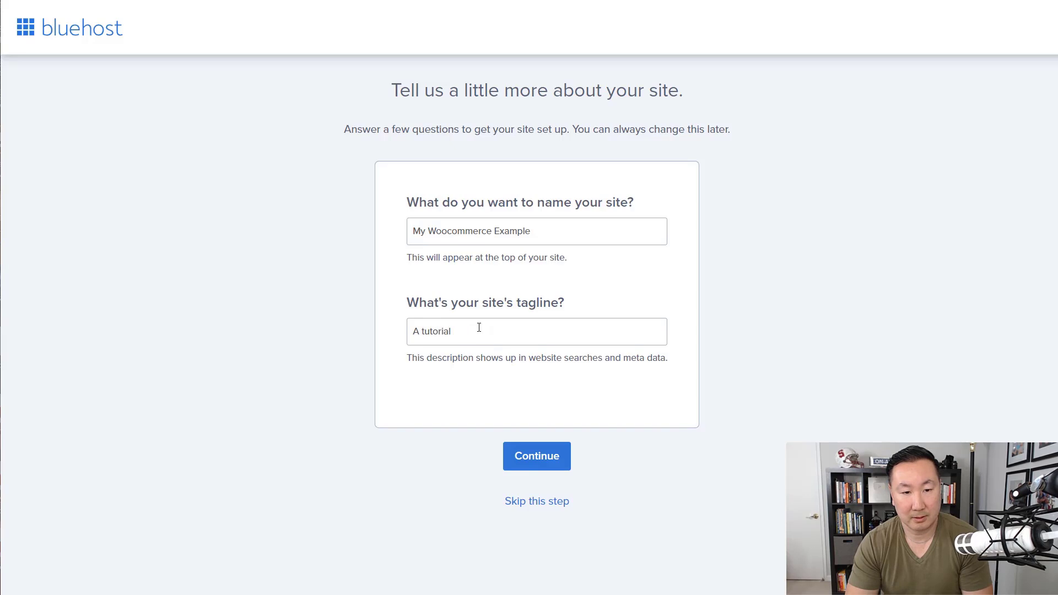
pyautogui.write(' thastart an online store')
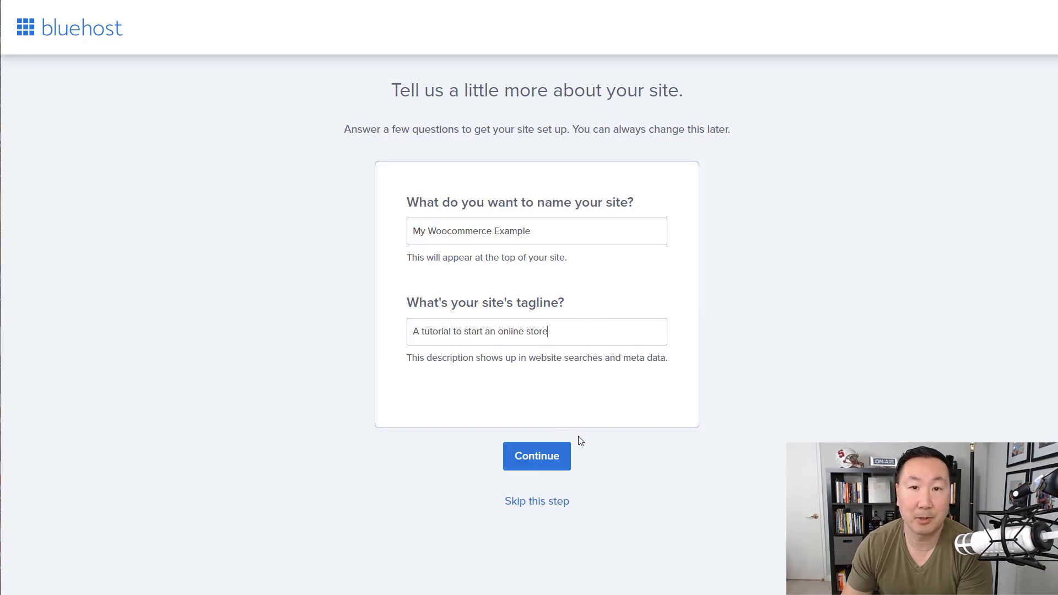
pyautogui.click(538, 467)
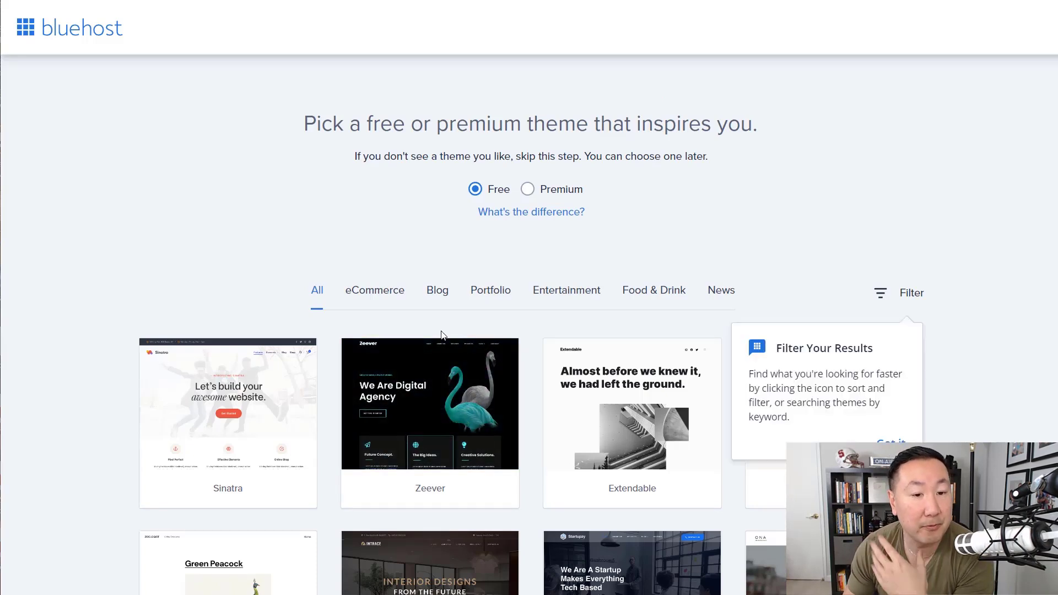
# Show only the eCommerce themes among the free themes.
pyautogui.scroll(-3, 454, 342)
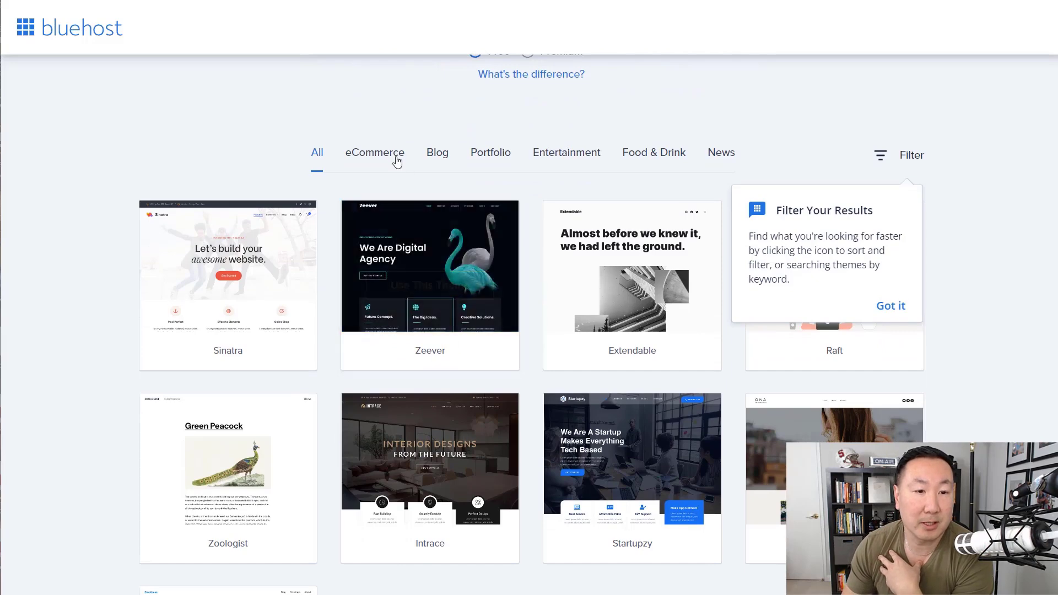
pyautogui.click(386, 155)
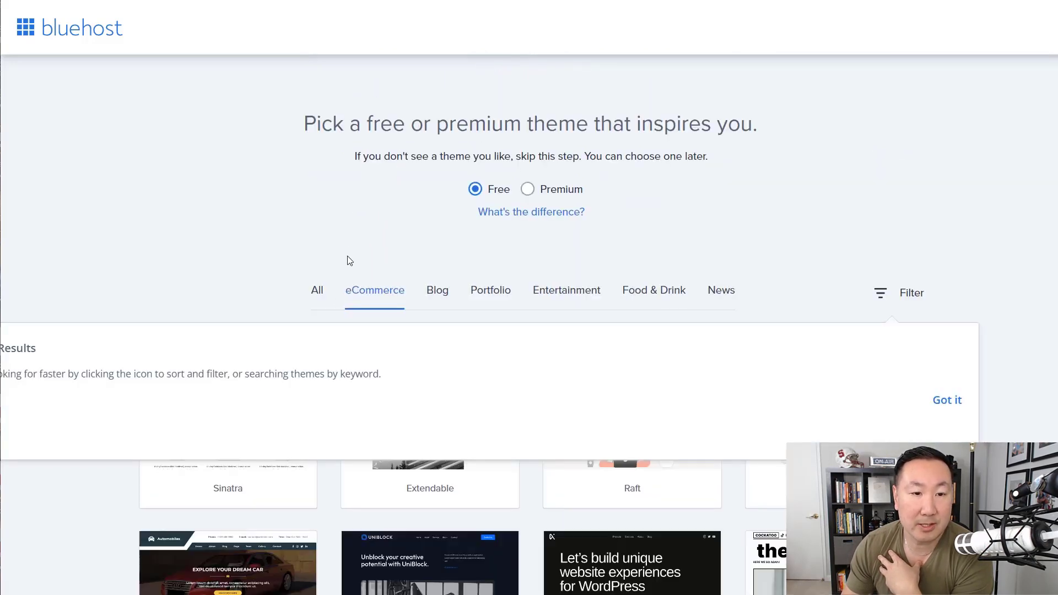
# Dismiss the filtering tip and choose the Sinatra theme for the new store.
pyautogui.scroll(-1, 463, 309)
pyautogui.click(949, 332)
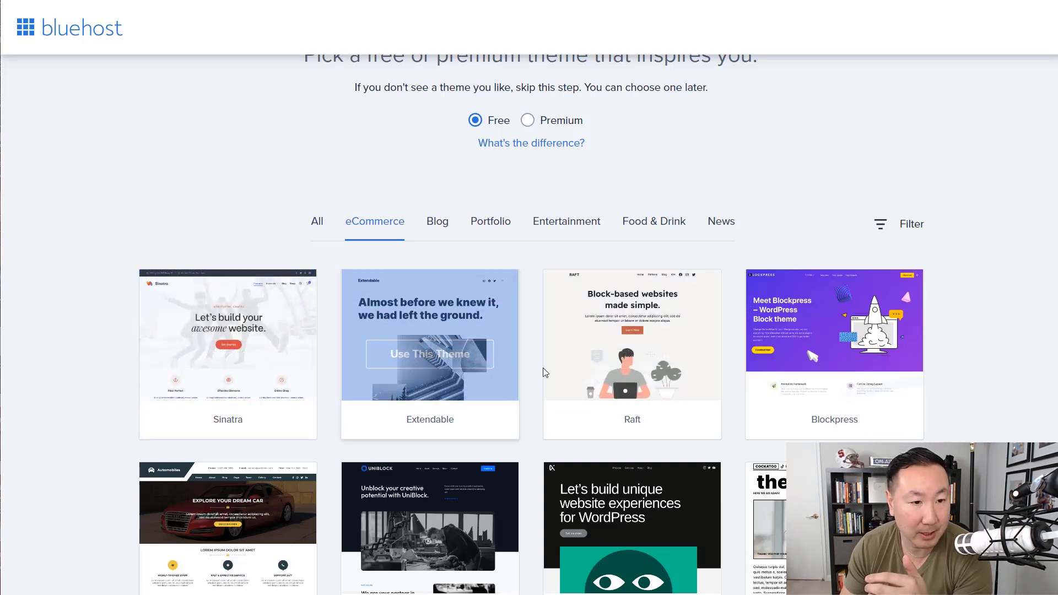
pyautogui.scroll(-1, 368, 423)
pyautogui.scroll(-1, 368, 423)
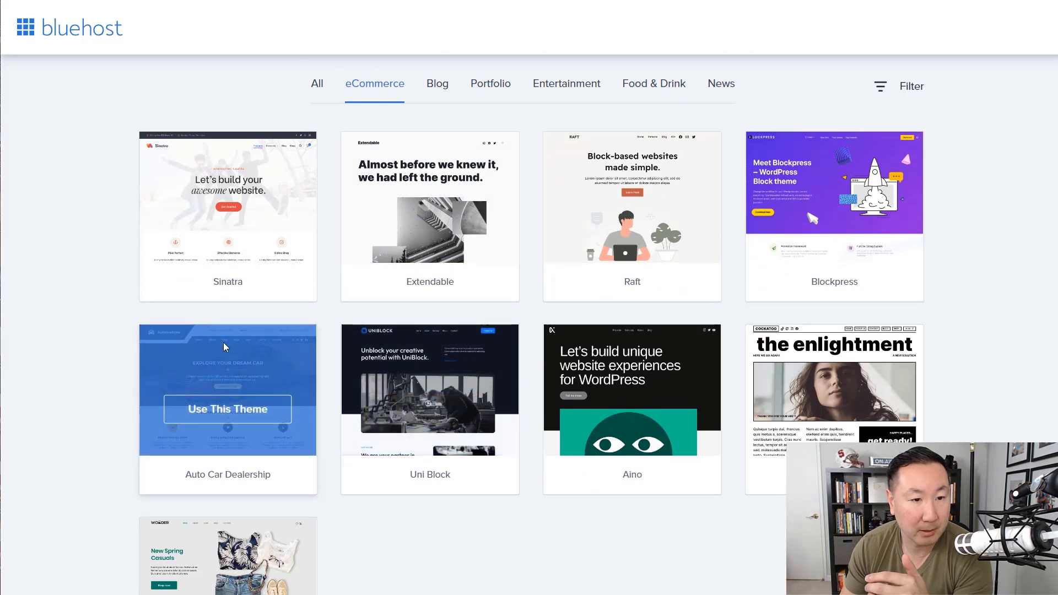
pyautogui.click(241, 223)
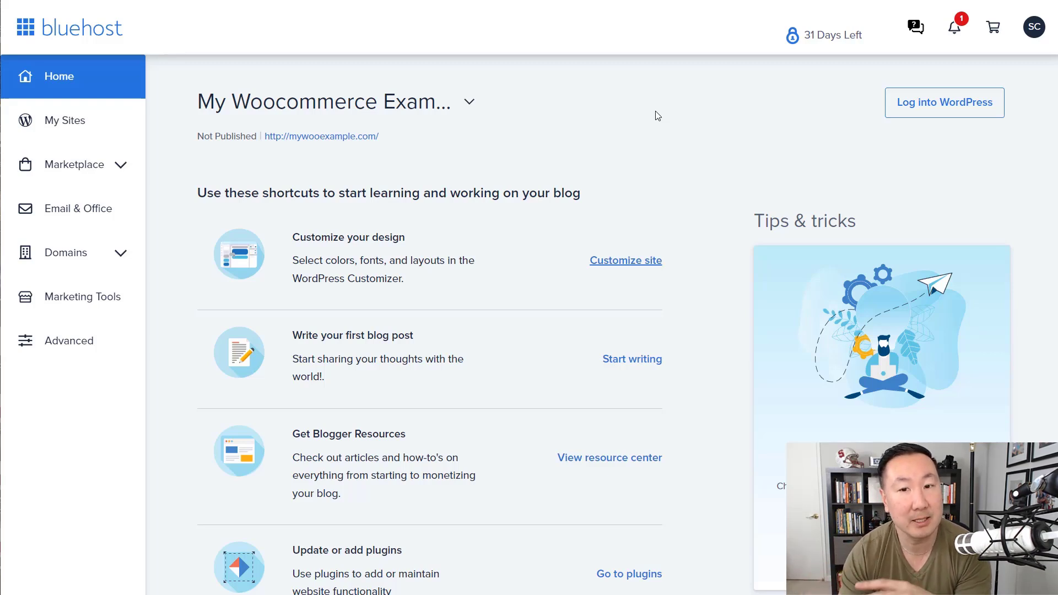
# Try to log into WordPress for the new site and return to the hosting dashboard.
pyautogui.click(949, 115)
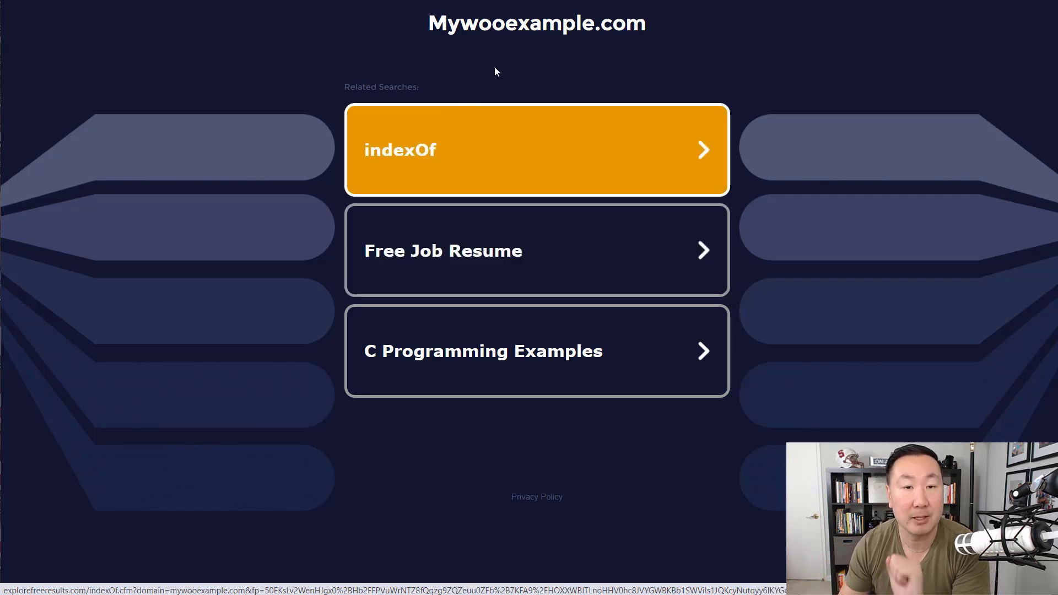
pyautogui.click(66, 0)
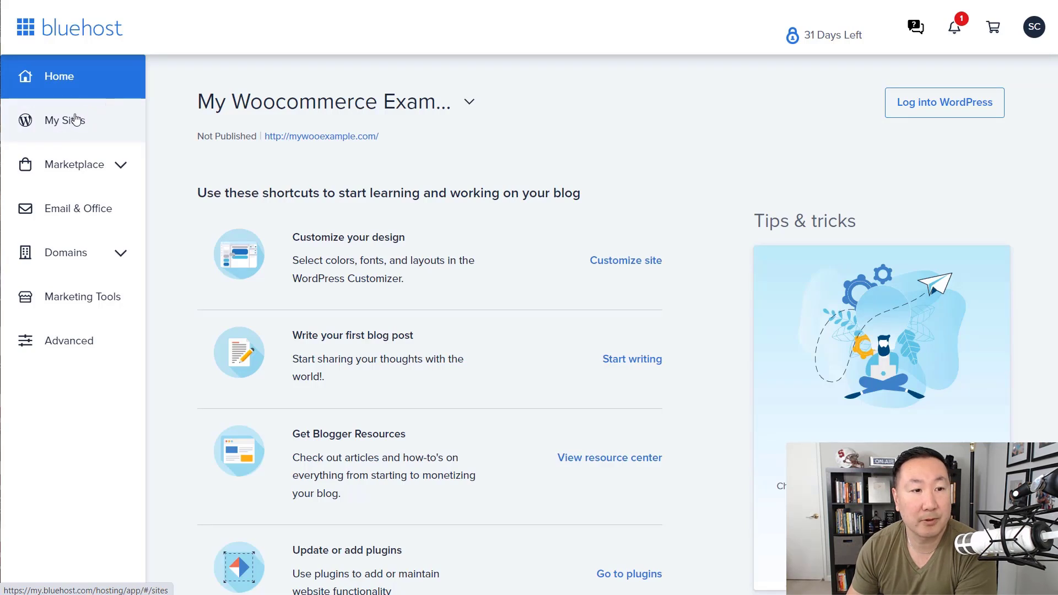
# Open the management settings of the My Woocommerce Example site and turn off its Coming Soon page.
pyautogui.click(62, 127)
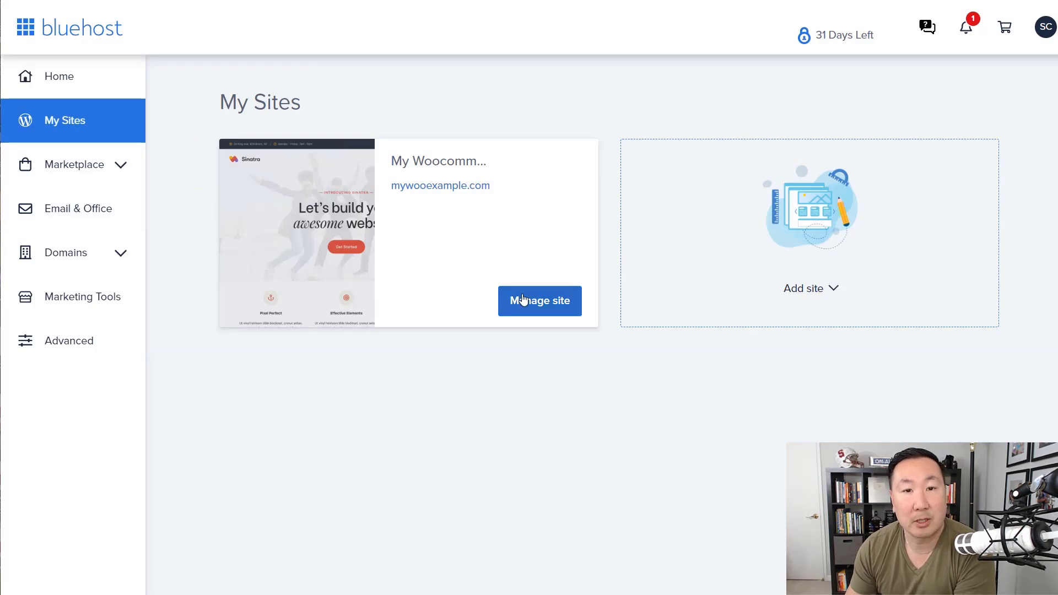
pyautogui.click(523, 299)
pyautogui.scroll(-5, 623, 285)
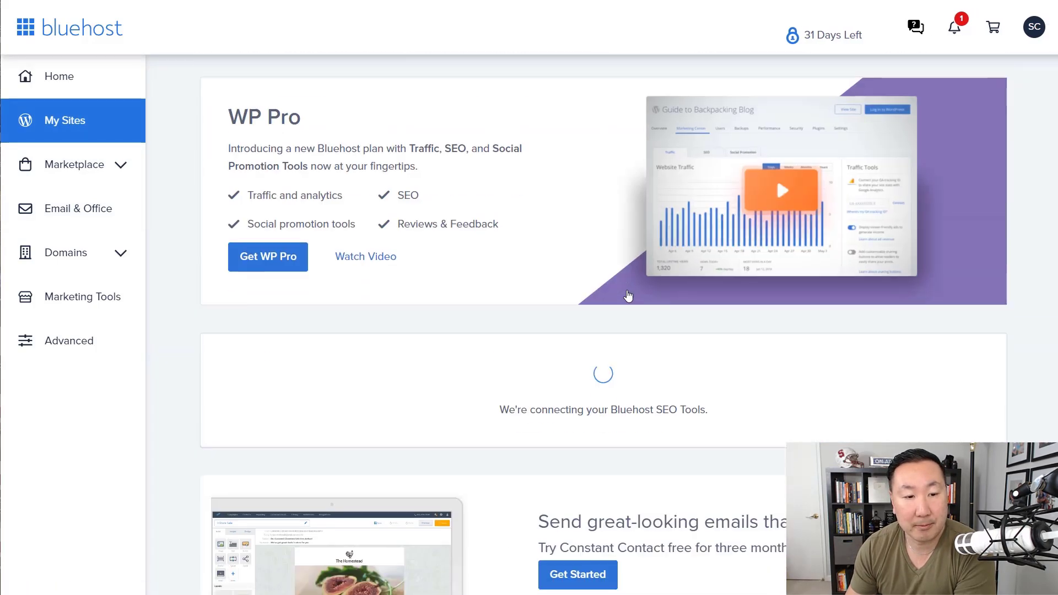
pyautogui.scroll(5, 623, 285)
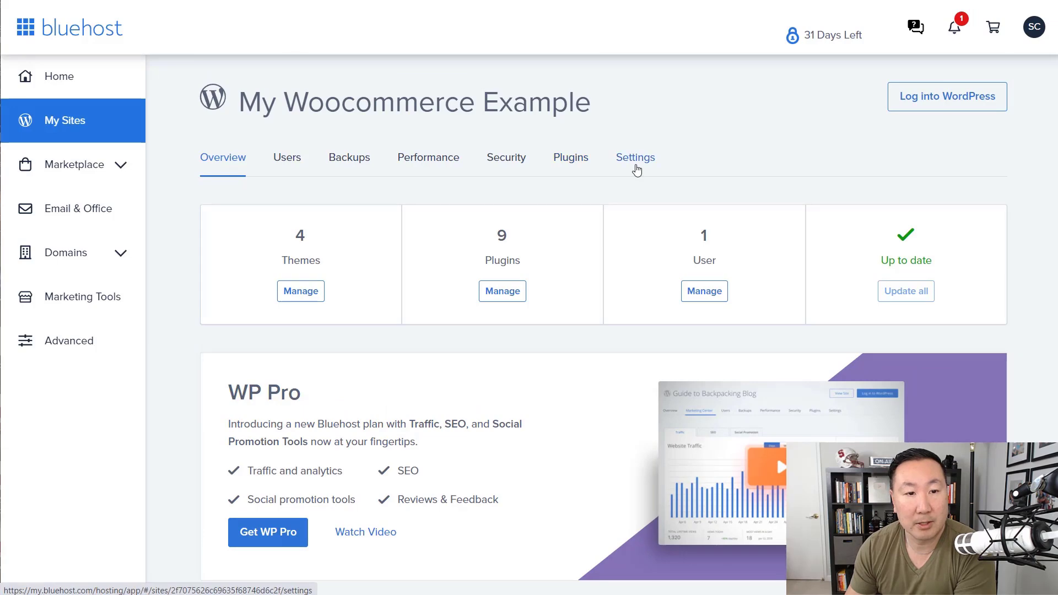
pyautogui.click(635, 160)
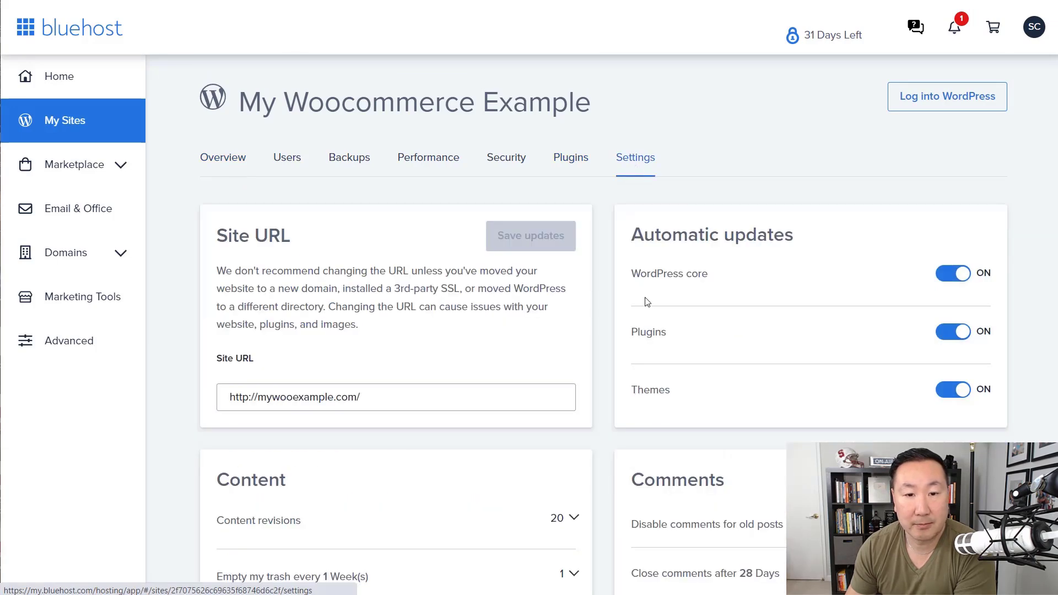
pyautogui.scroll(-5, 641, 300)
pyautogui.scroll(-3, 648, 313)
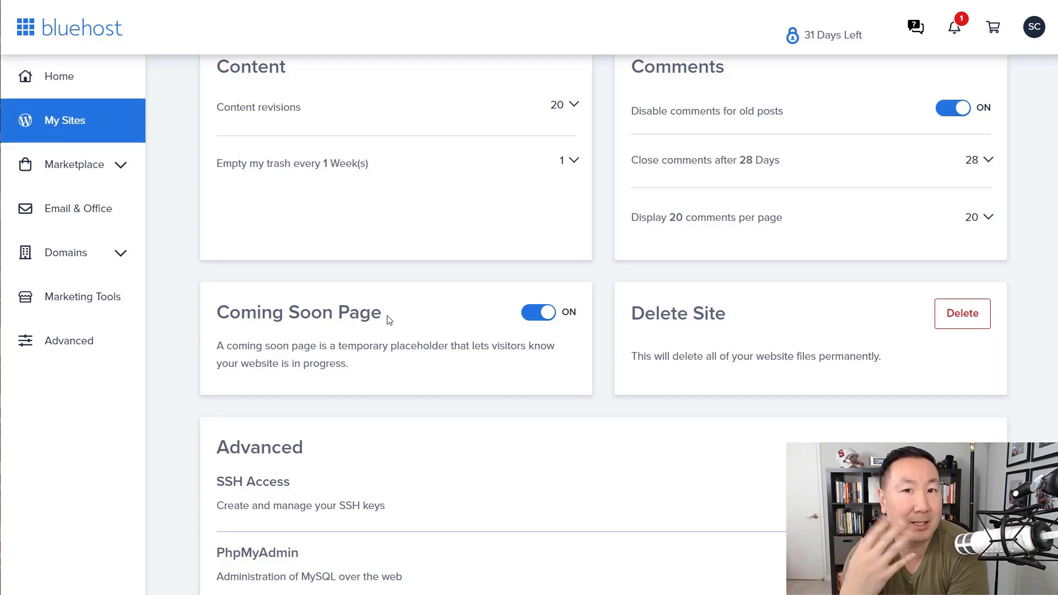
pyautogui.click(531, 324)
# Return to the hosting home page and view the site at mywooexample.com.
pyautogui.click(62, 77)
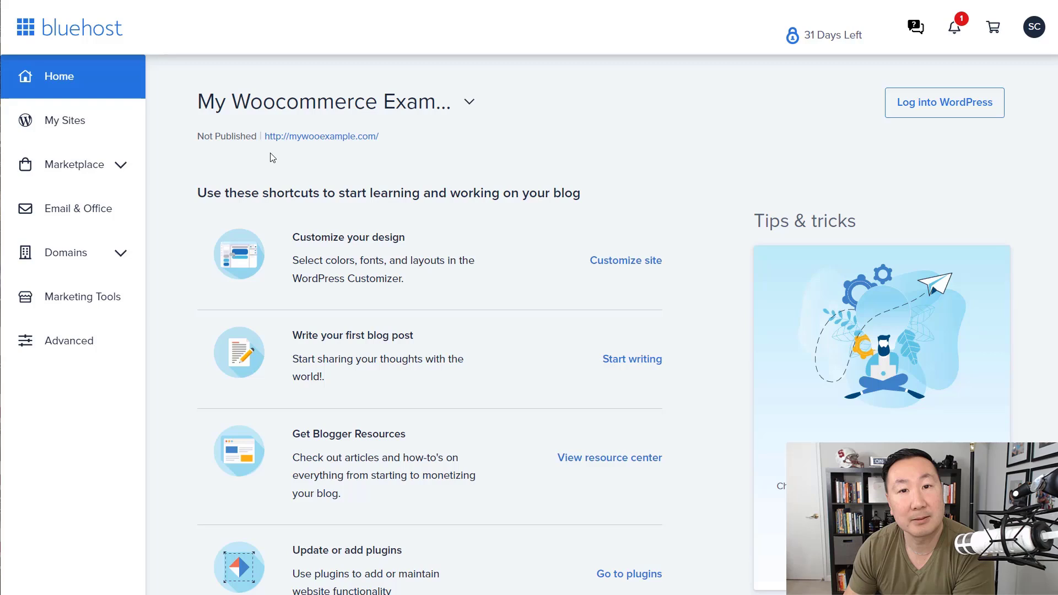
pyautogui.click(332, 139)
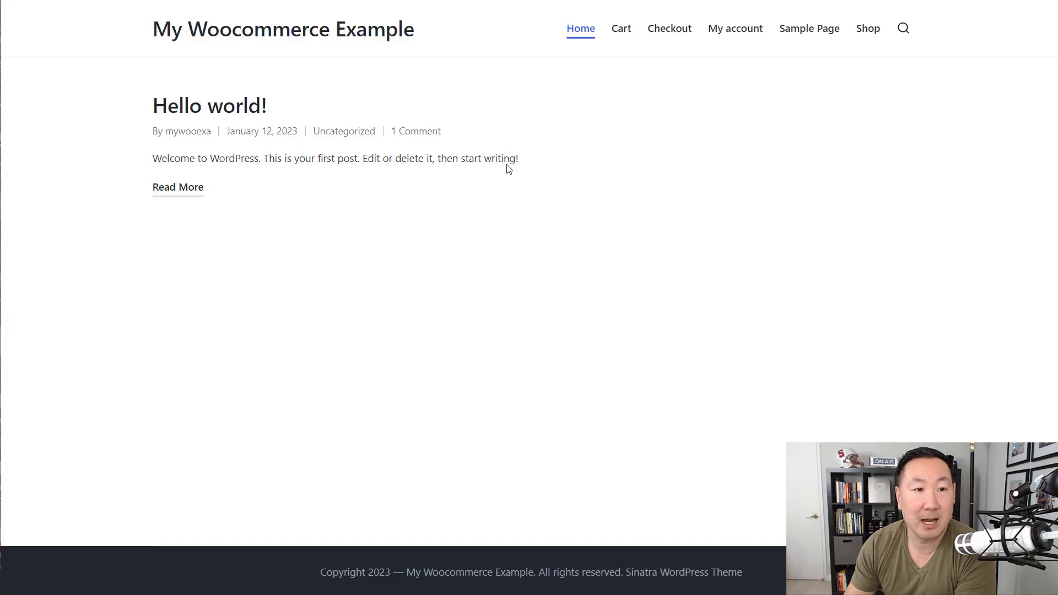
pyautogui.press('Return')
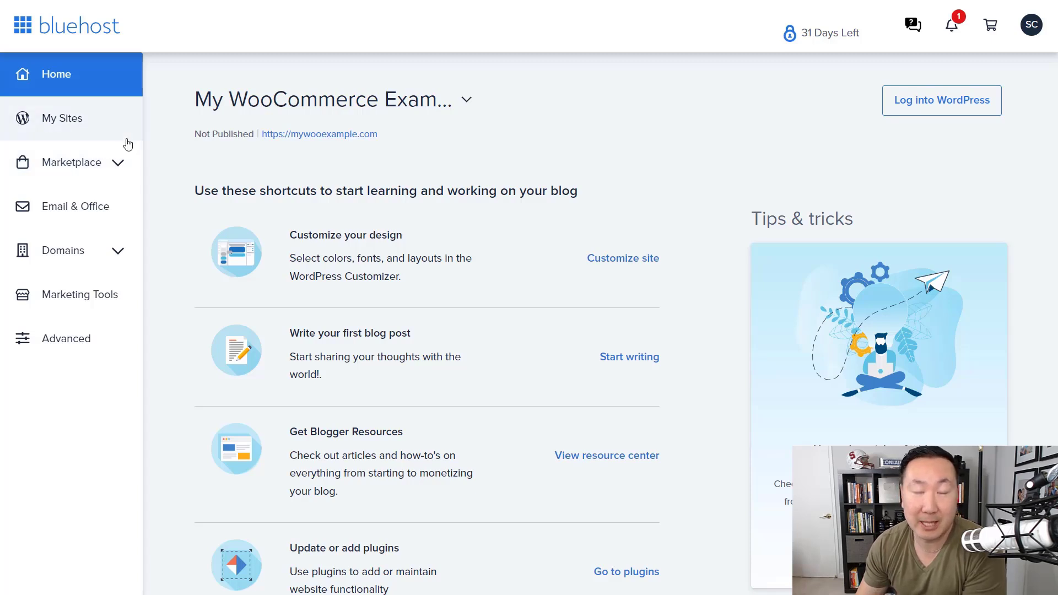
# Open the site's security settings and check the SSL certificate option.
pyautogui.click(72, 126)
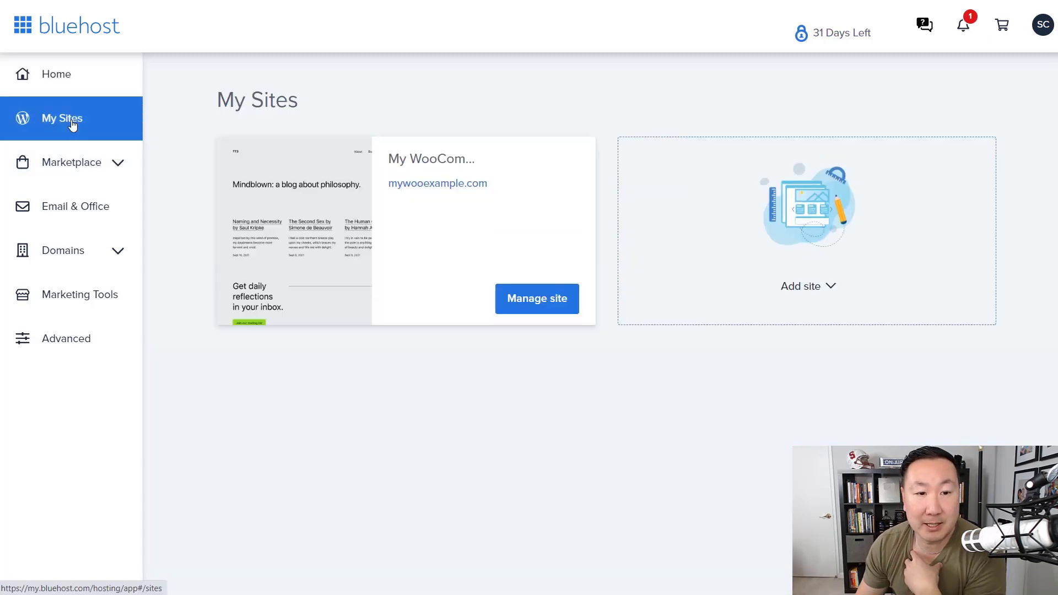
pyautogui.click(541, 305)
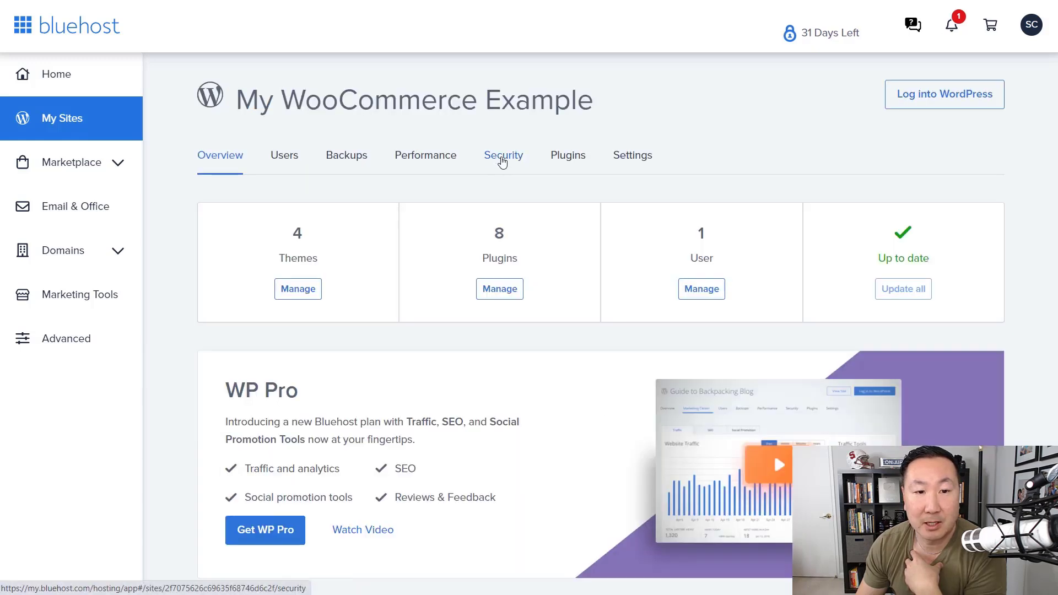
pyautogui.click(501, 159)
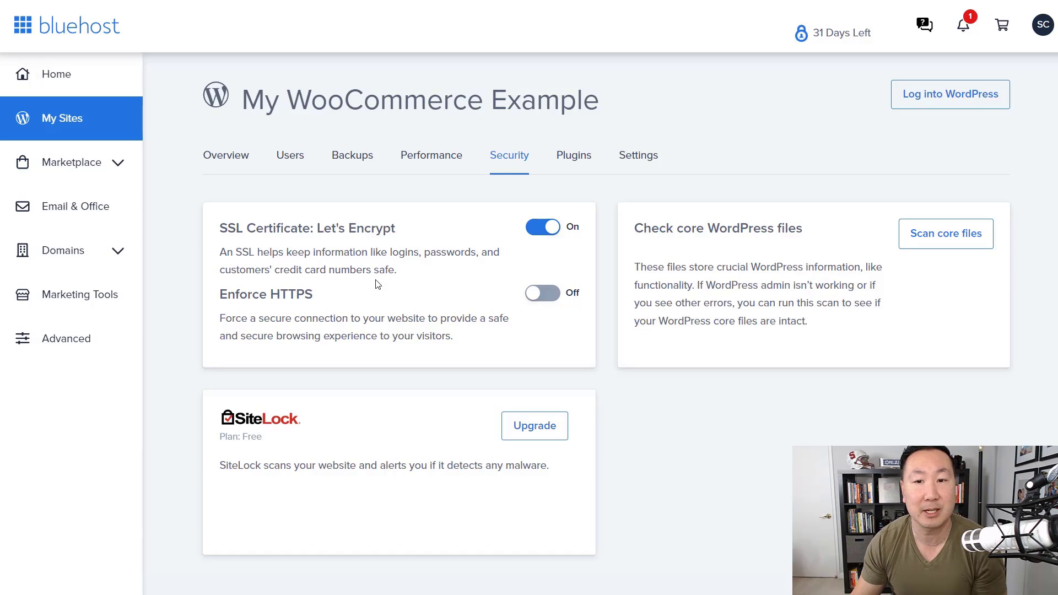
# Log into WordPress for the My WooCommerce Example site and open its main dashboard.
pyautogui.click(950, 99)
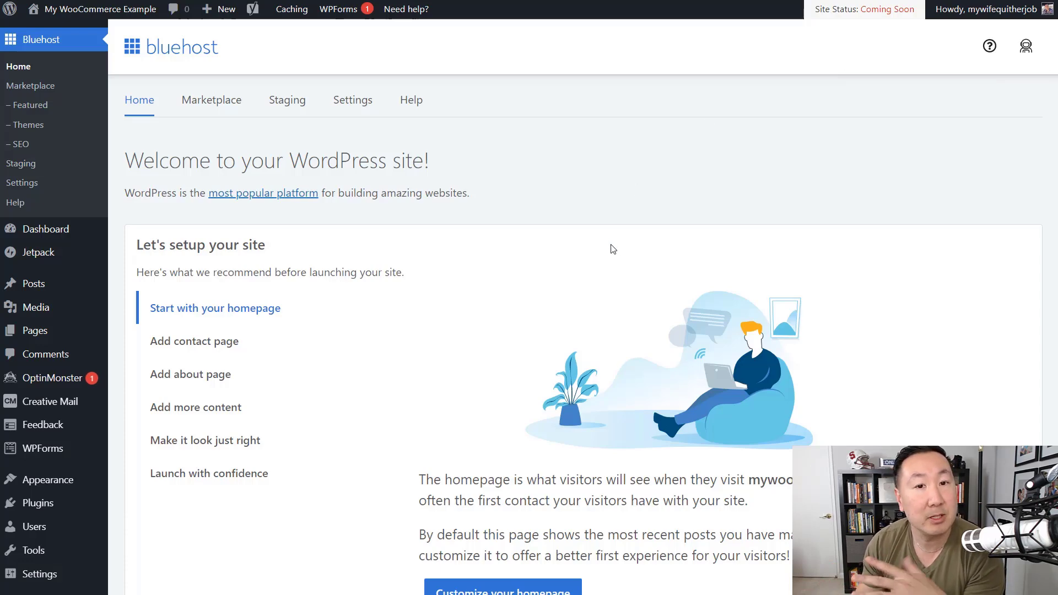
pyautogui.scroll(-1, 615, 266)
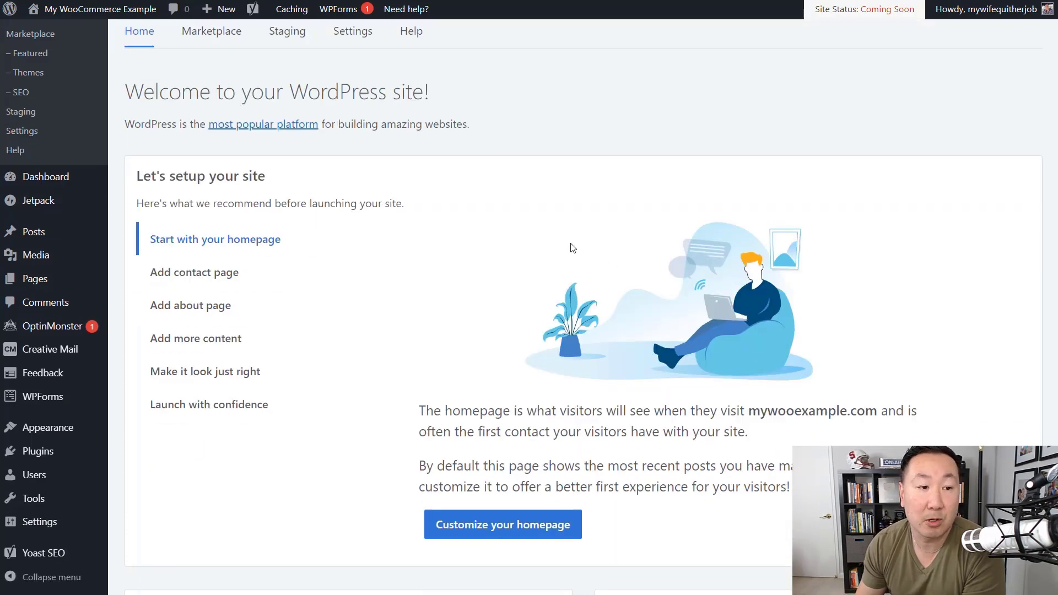
pyautogui.moveTo(47, 189)
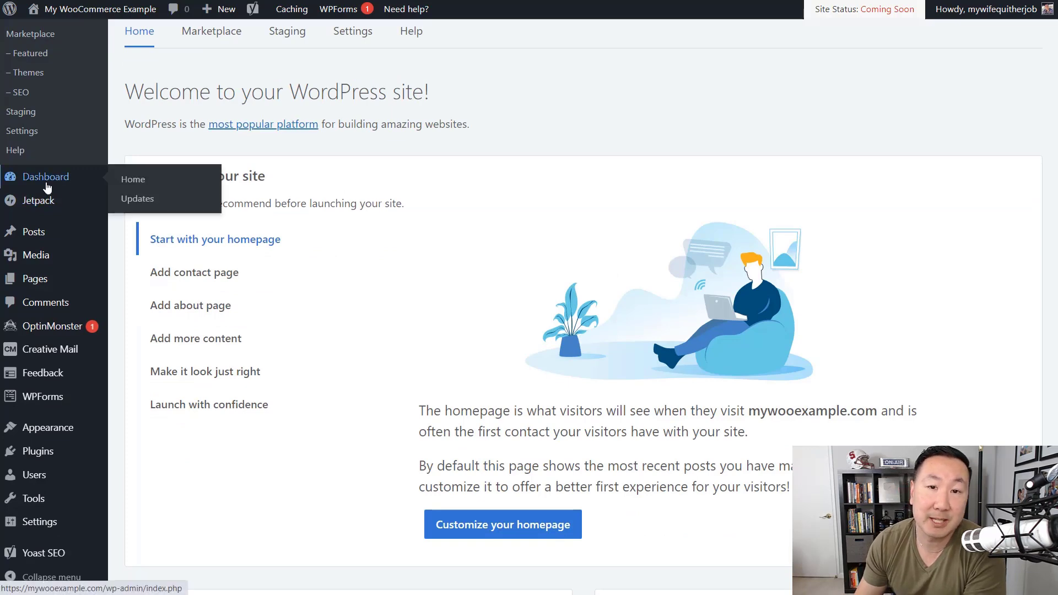
pyautogui.scroll(1, 355, 216)
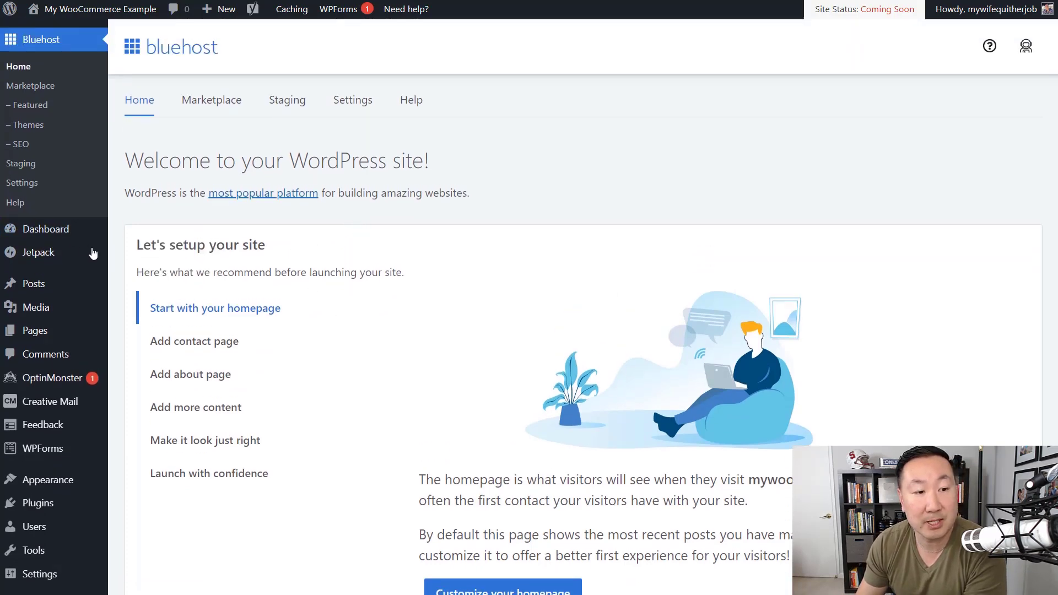
pyautogui.click(48, 230)
# Open the list of installed plugins and examine which plugins are present and active.
pyautogui.moveTo(41, 390)
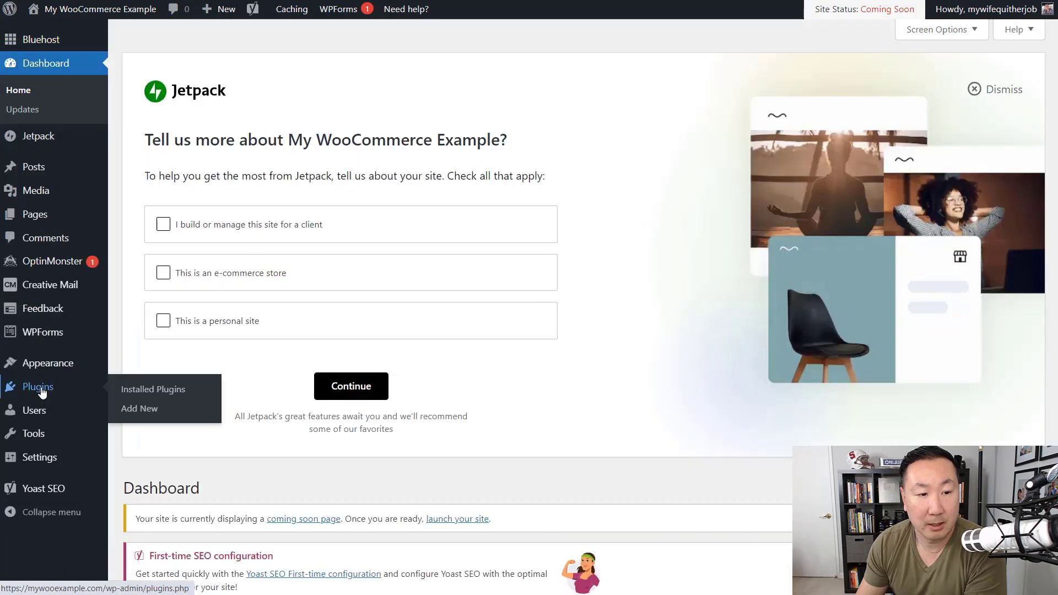
pyautogui.click(146, 390)
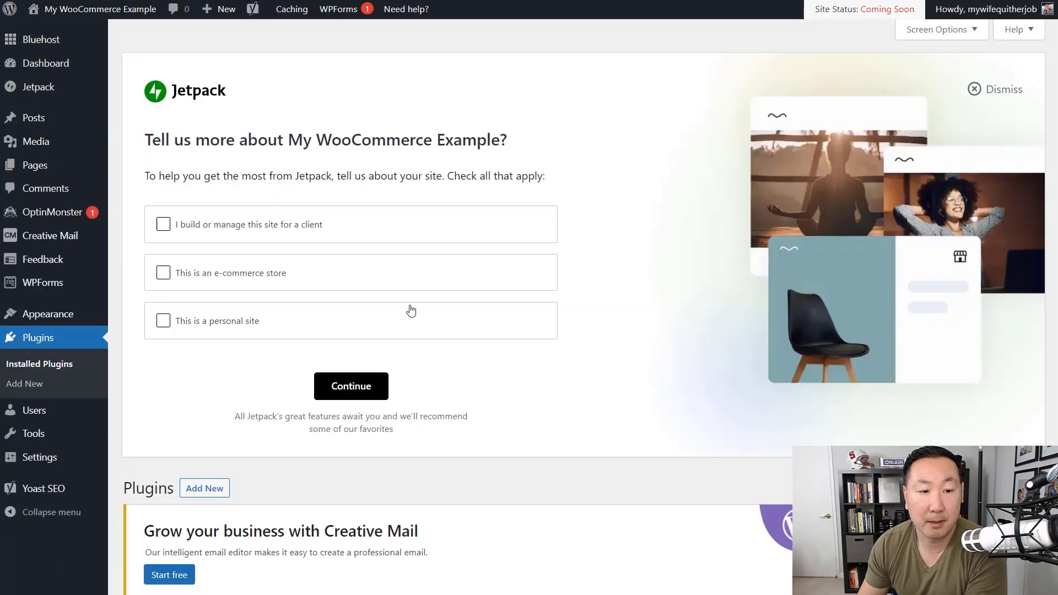
pyautogui.scroll(-9, 409, 309)
pyautogui.scroll(-6, 412, 347)
pyautogui.scroll(-3, 303, 338)
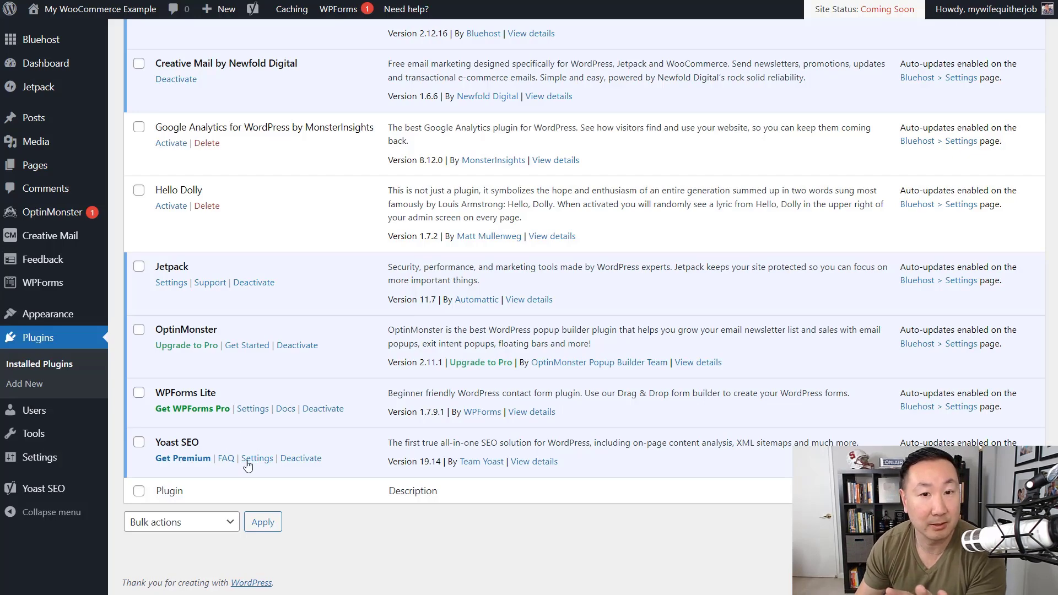
pyautogui.scroll(10, 330, 374)
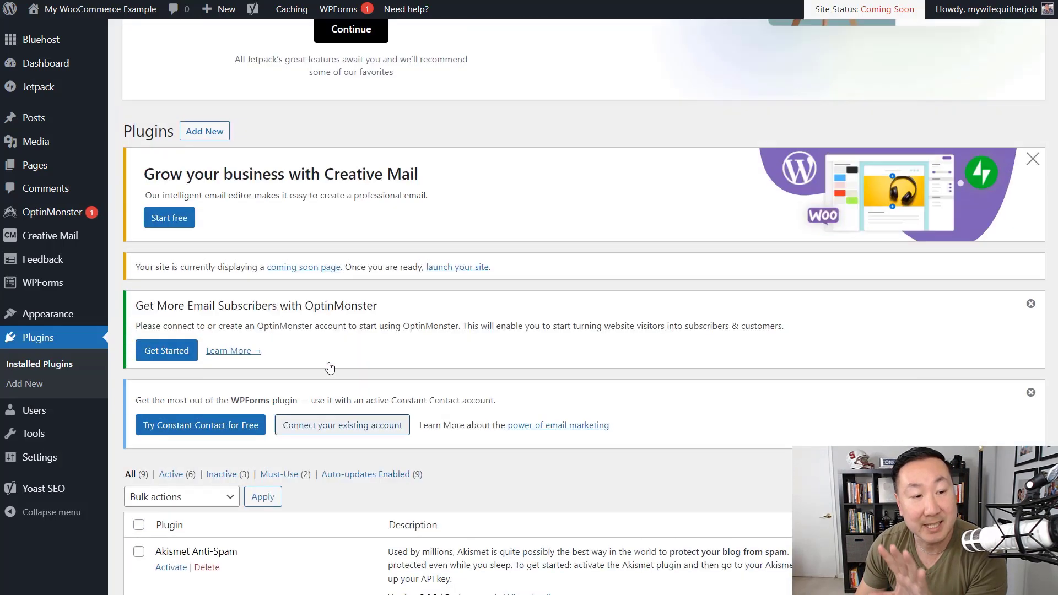
pyautogui.scroll(-13, 341, 375)
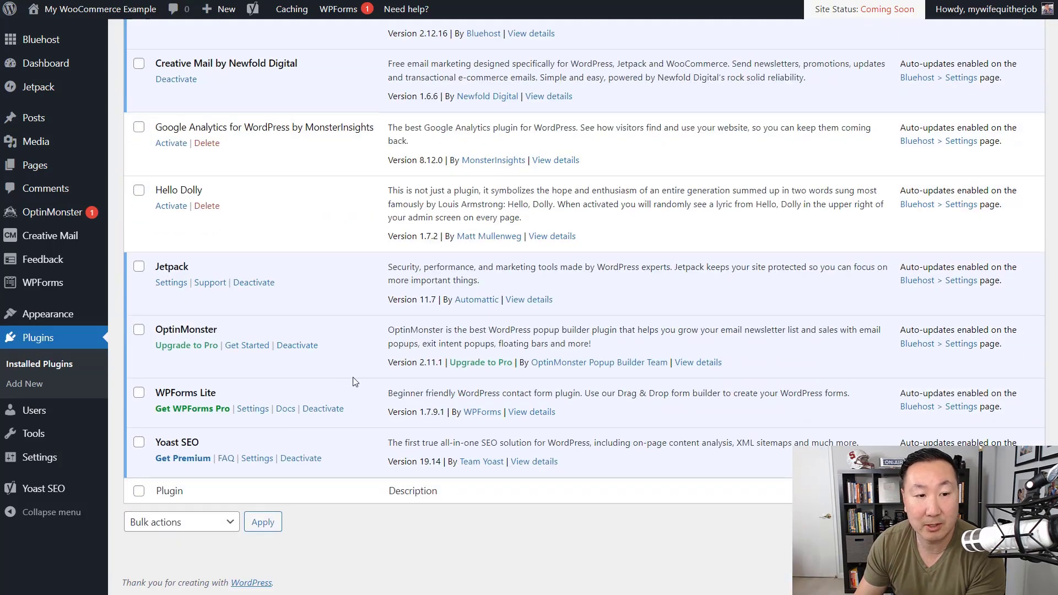
pyautogui.scroll(8, 330, 352)
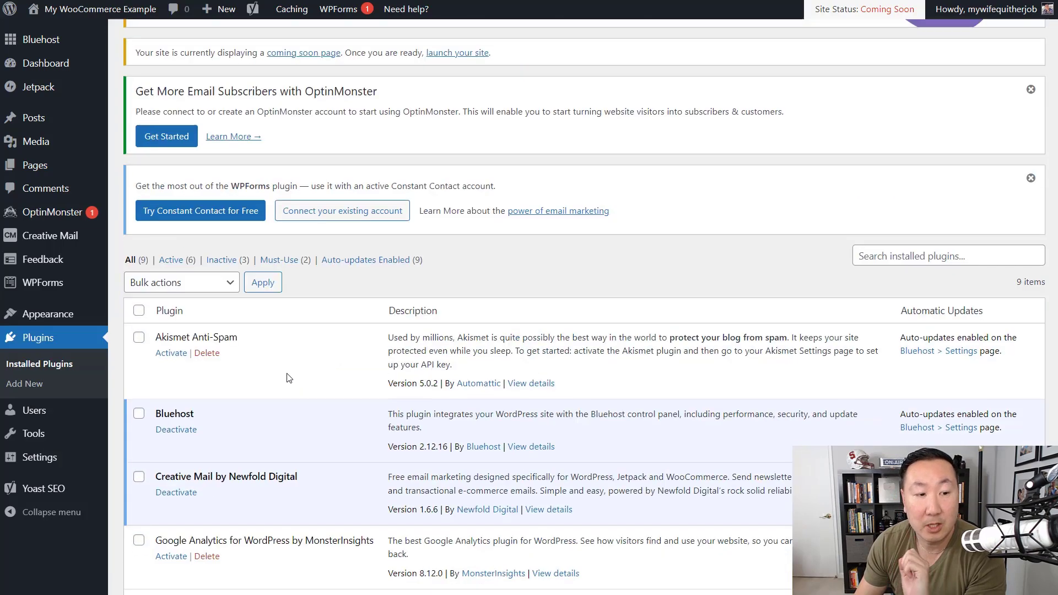
# Search for "woocommerce" among the plugins available to add, and install and activate the WooCommerce plugin.
pyautogui.click(38, 389)
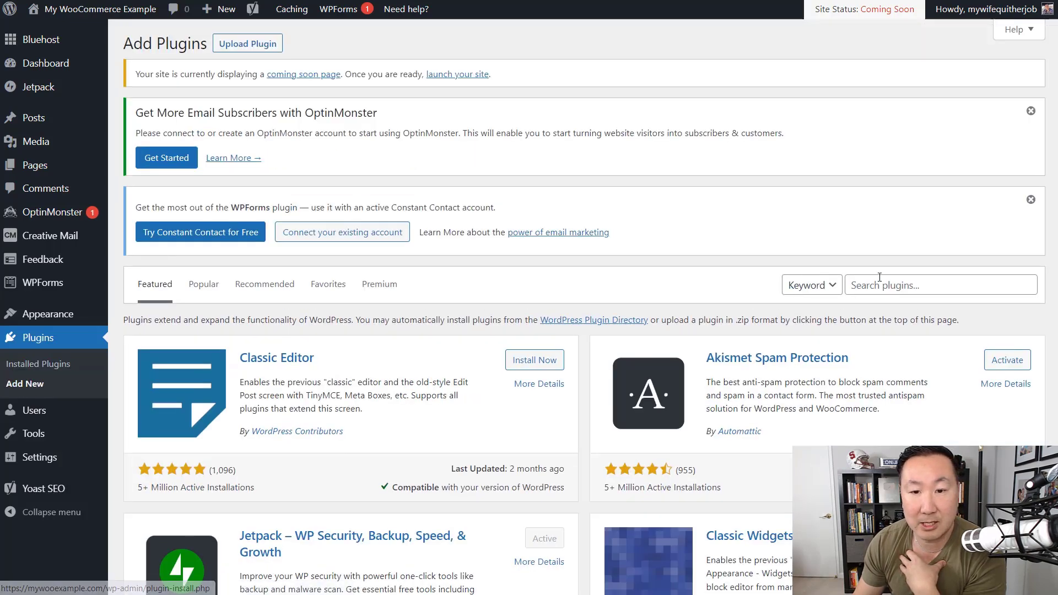
pyautogui.click(890, 283)
pyautogui.write('woocommerce')
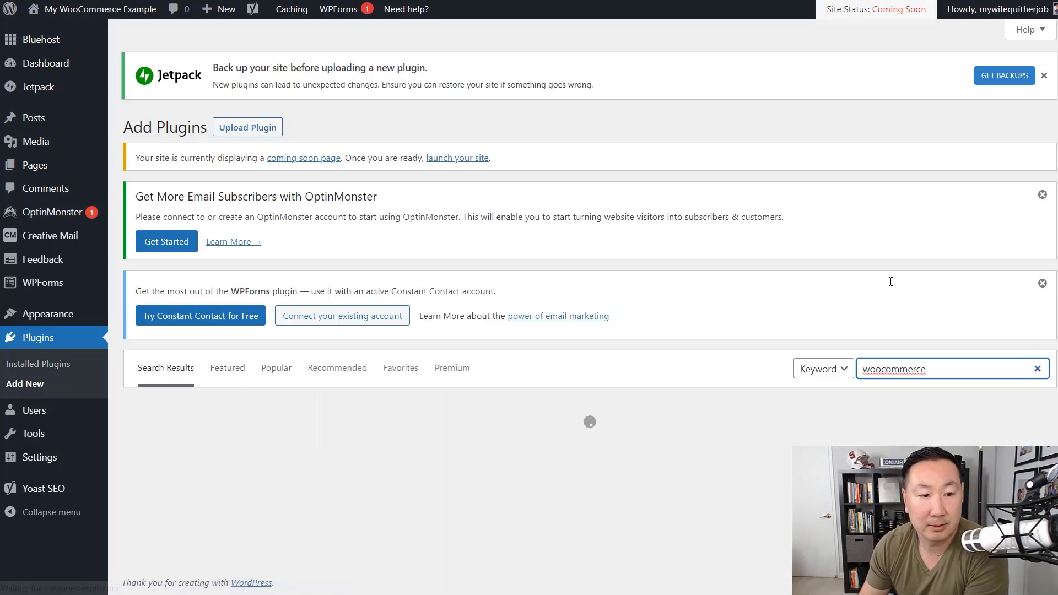
pyautogui.scroll(-2, 695, 303)
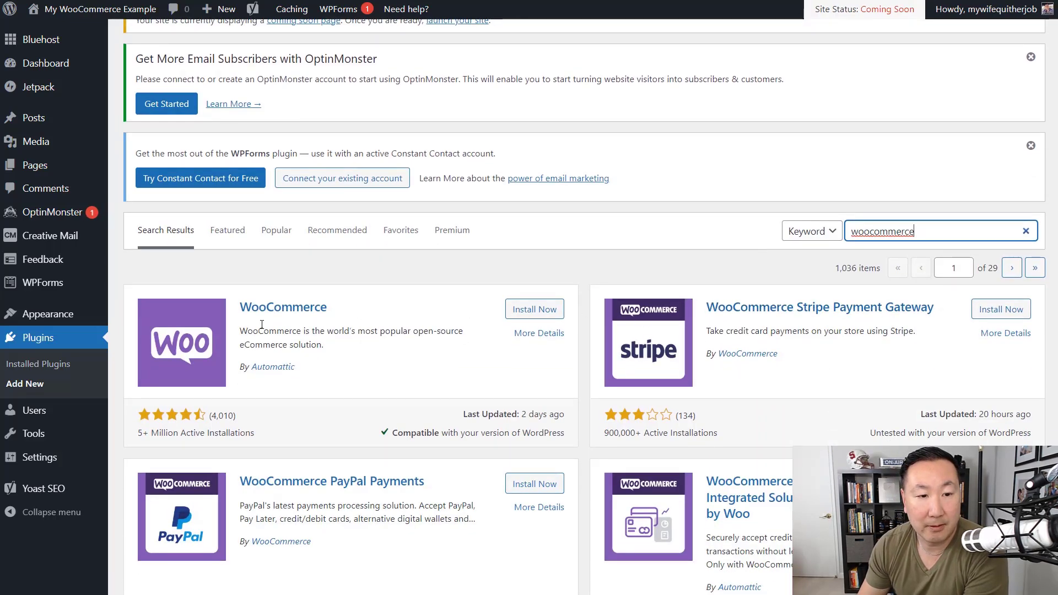
pyautogui.click(532, 309)
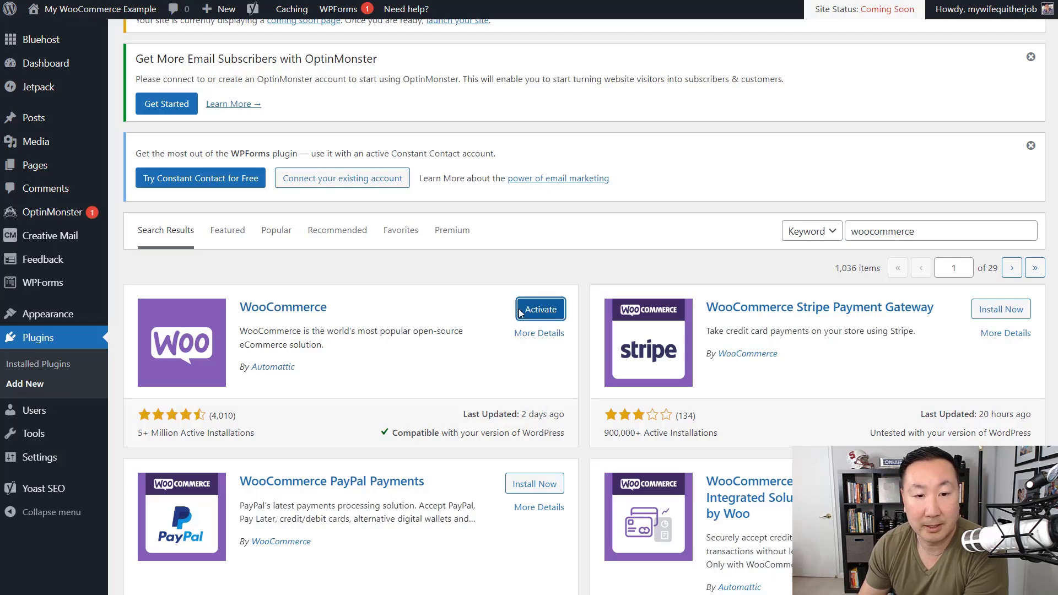
pyautogui.click(541, 311)
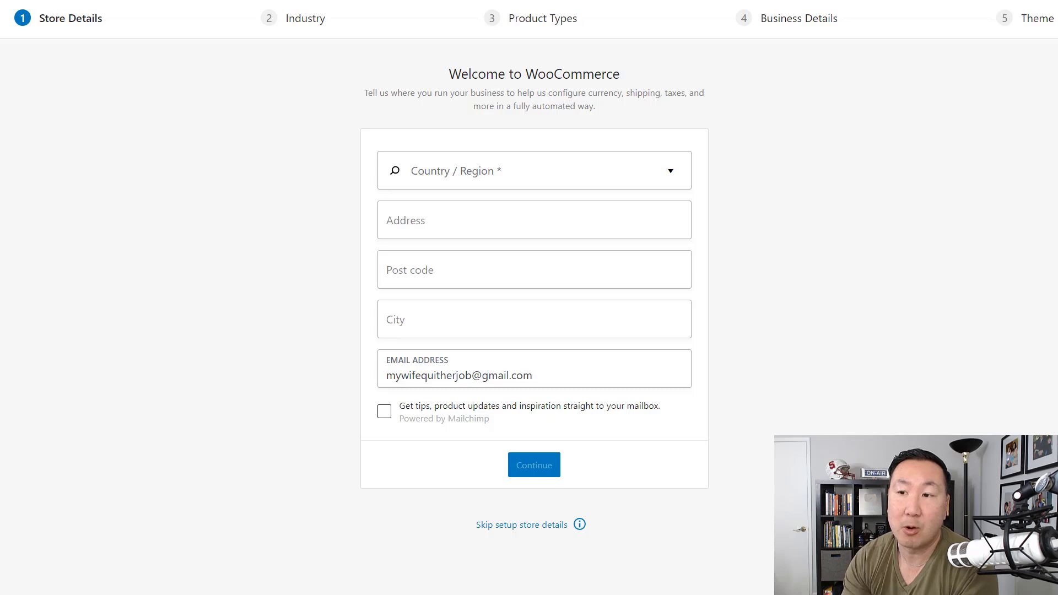
# Skip the WooCommerce store details setup and agree to share usage tracking data.
pyautogui.click(538, 526)
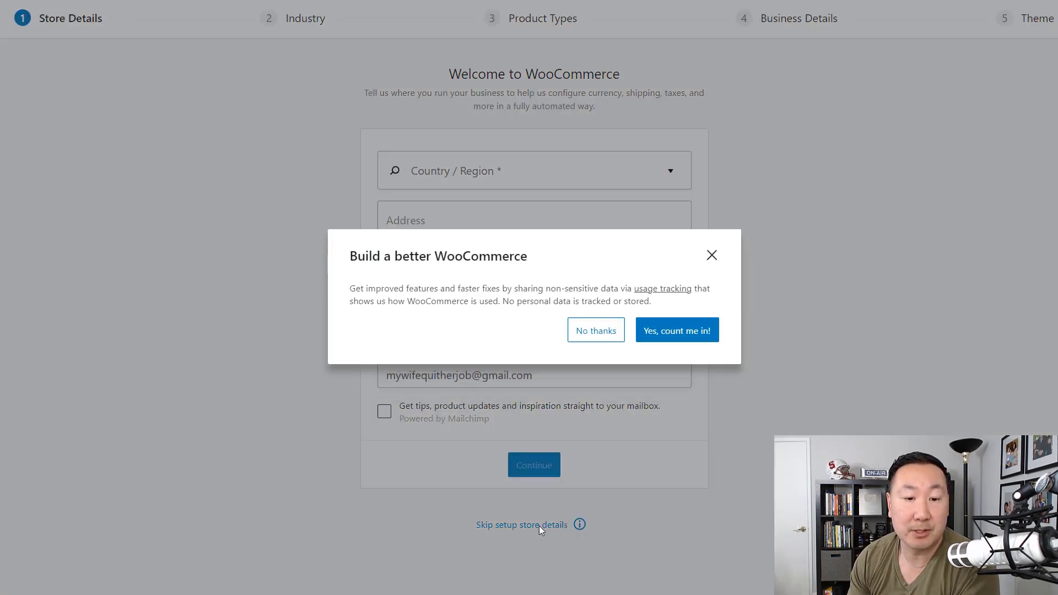
pyautogui.click(697, 330)
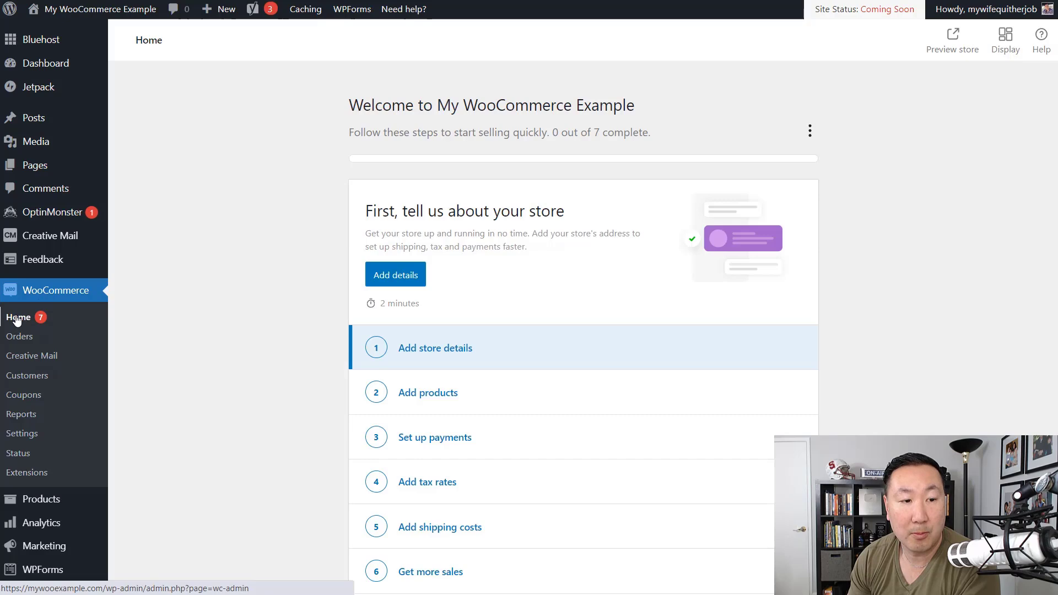
pyautogui.scroll(-4, 612, 330)
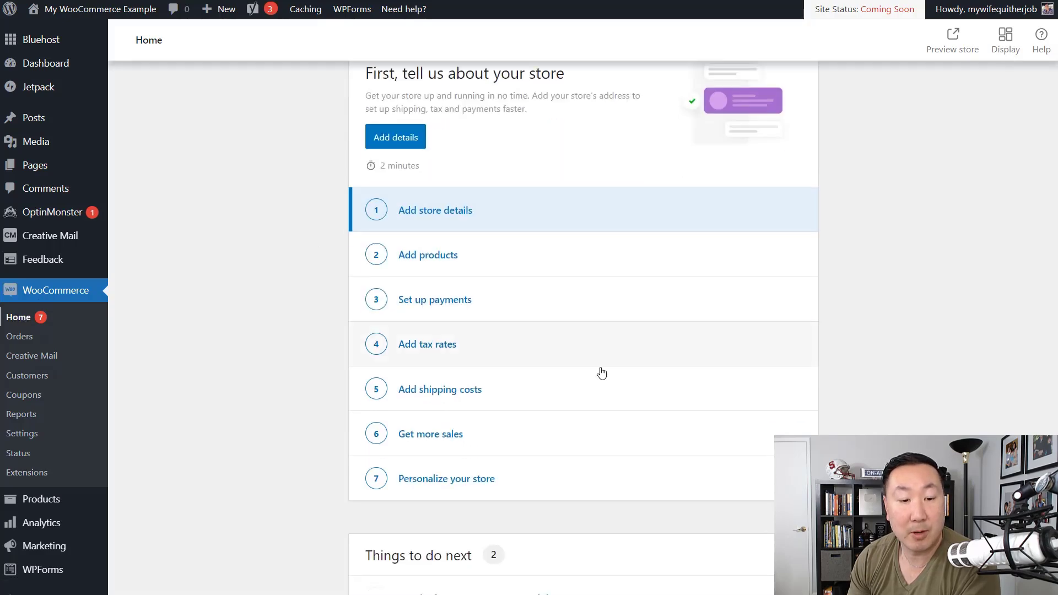
pyautogui.scroll(1, 386, 347)
pyautogui.scroll(3, 356, 332)
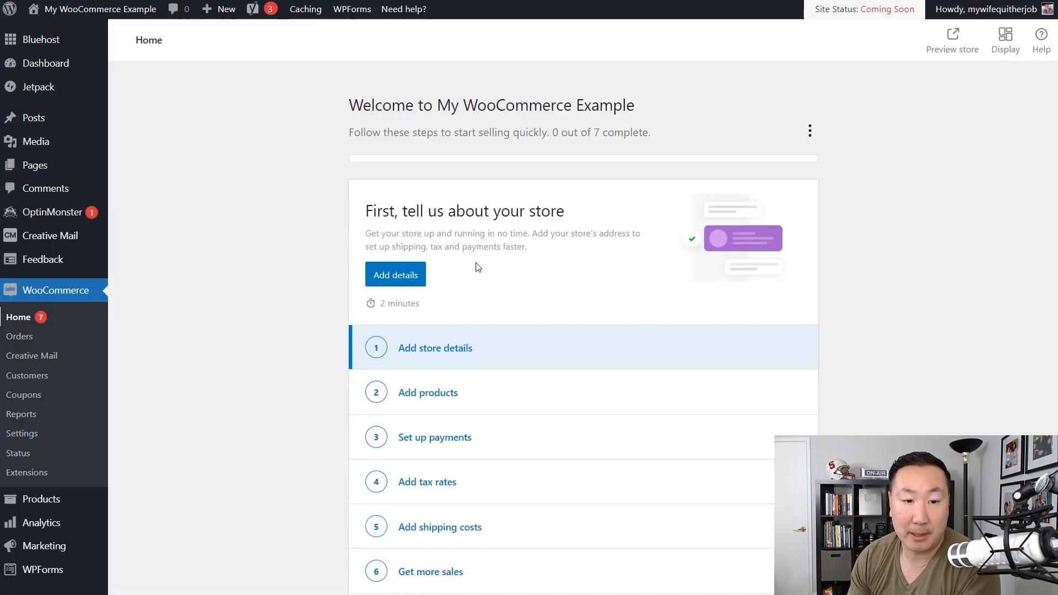
# Open the store details task from the setup checklist and fill in the store's street address and city.
pyautogui.scroll(-3, 449, 513)
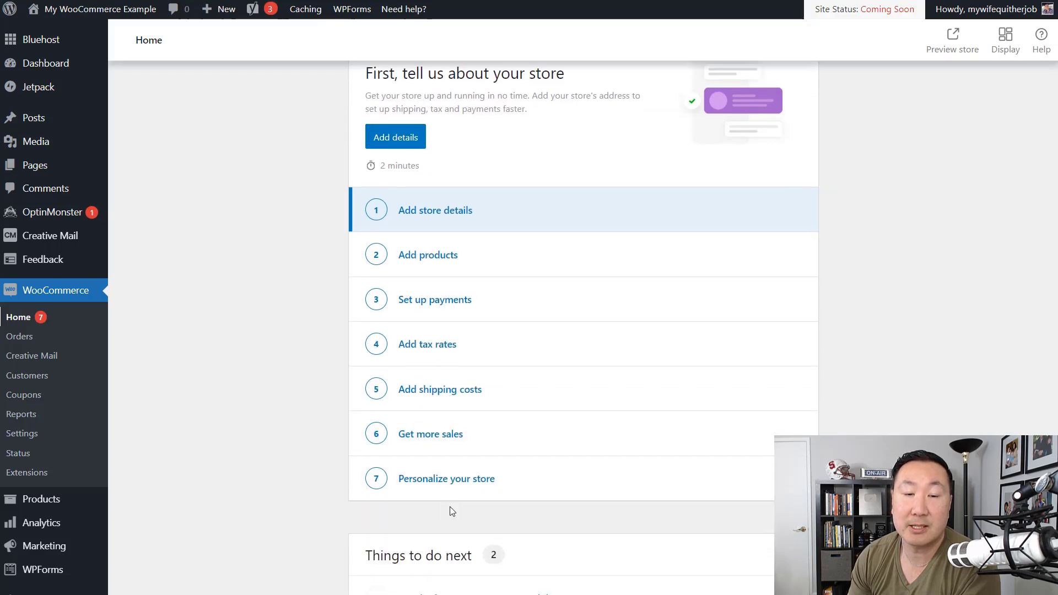
pyautogui.scroll(3, 463, 484)
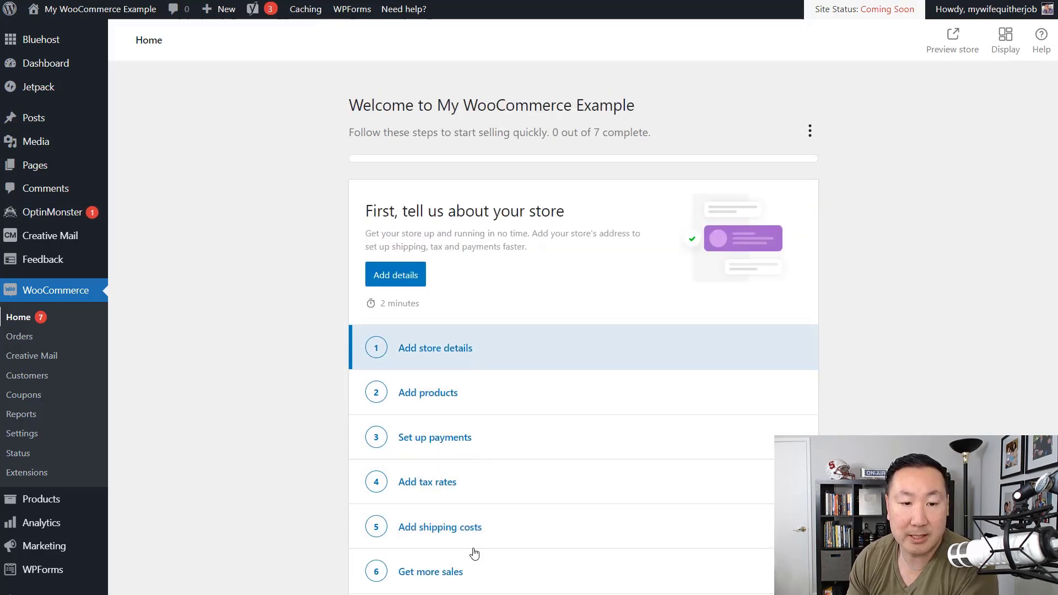
pyautogui.click(460, 347)
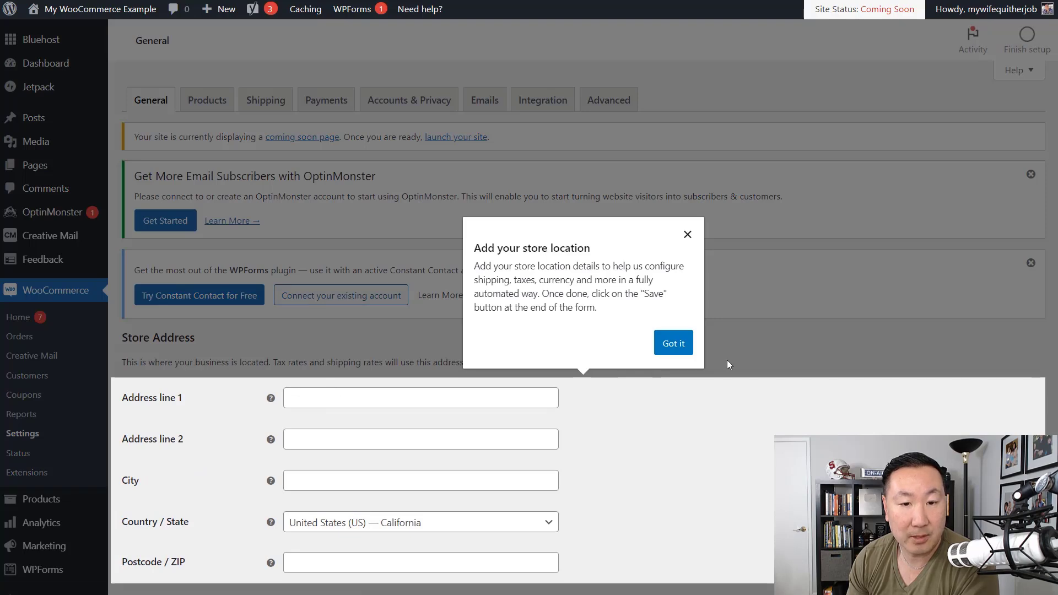
pyautogui.click(675, 343)
pyautogui.click(311, 401)
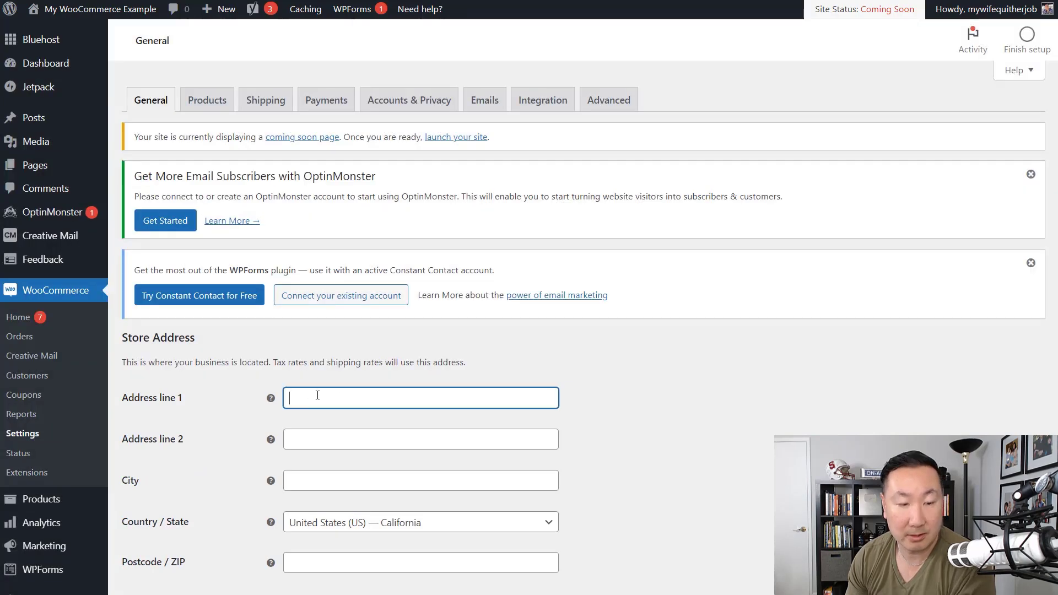
pyautogui.write('555 fake')
pyautogui.press('Tab')
pyautogui.press('Tab')
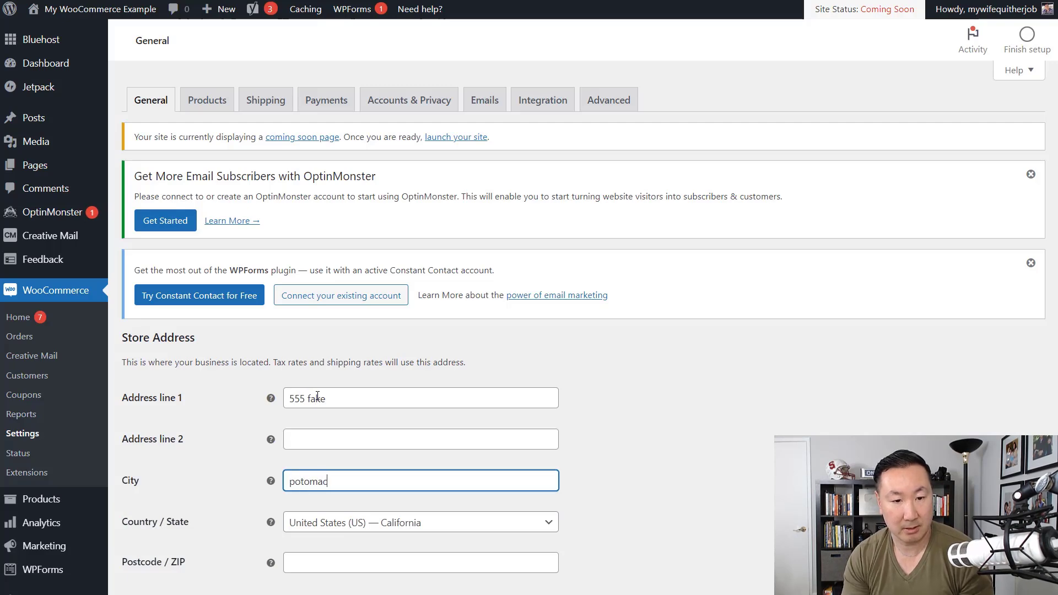
# Enter the store's ZIP code and save the general store settings.
pyautogui.scroll(-5, 240, 397)
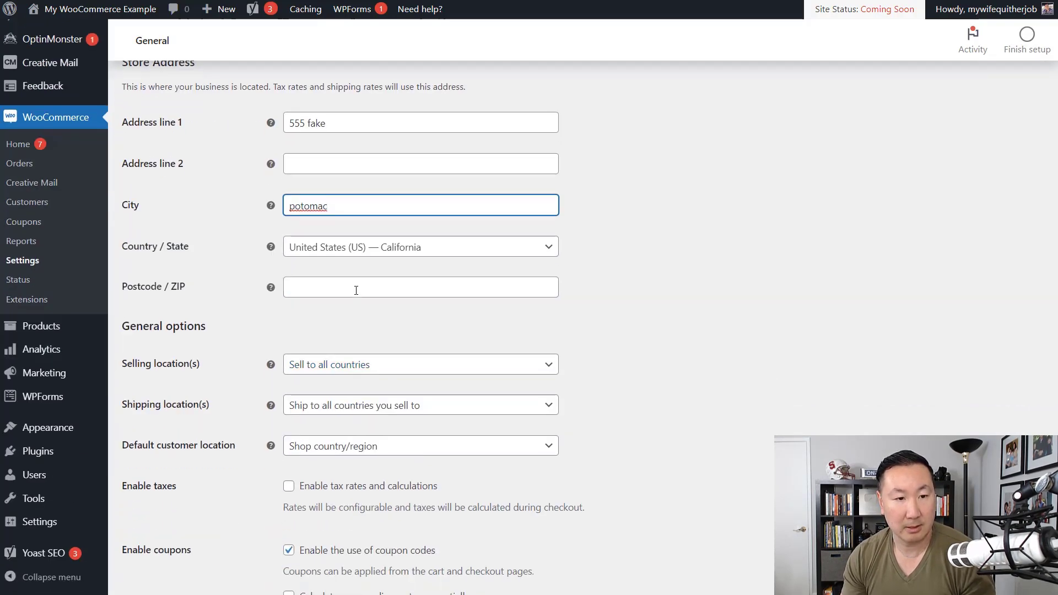
pyautogui.click(356, 290)
pyautogui.write('20854')
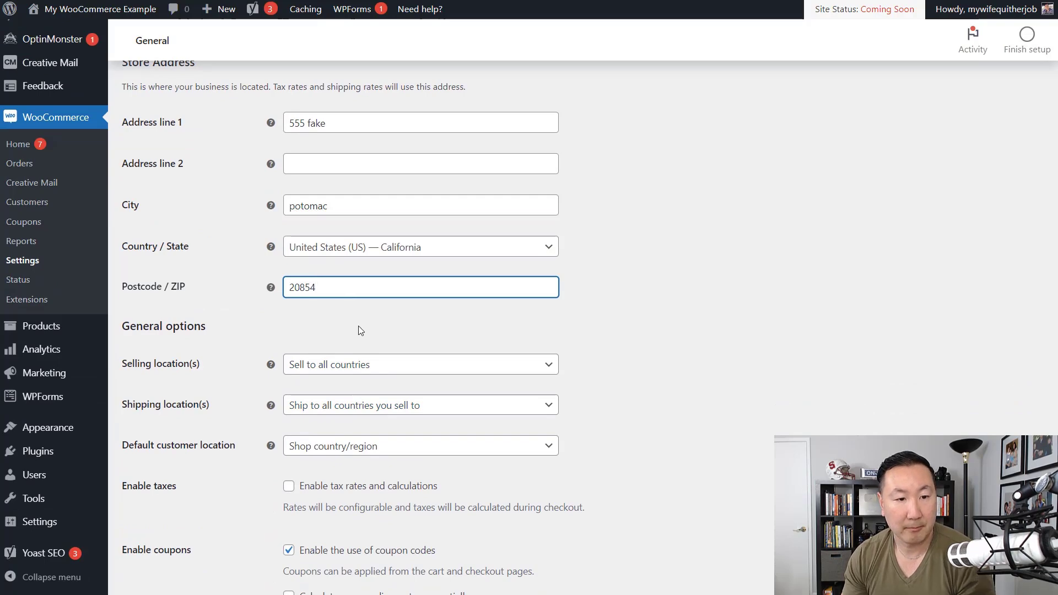
pyautogui.scroll(-2, 357, 328)
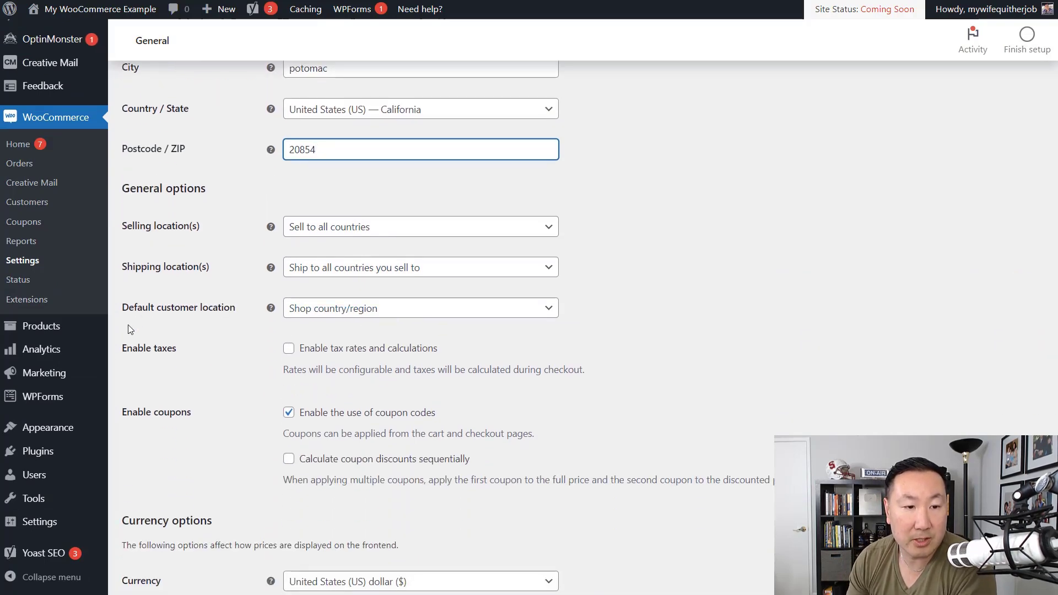
pyautogui.scroll(-5, 189, 407)
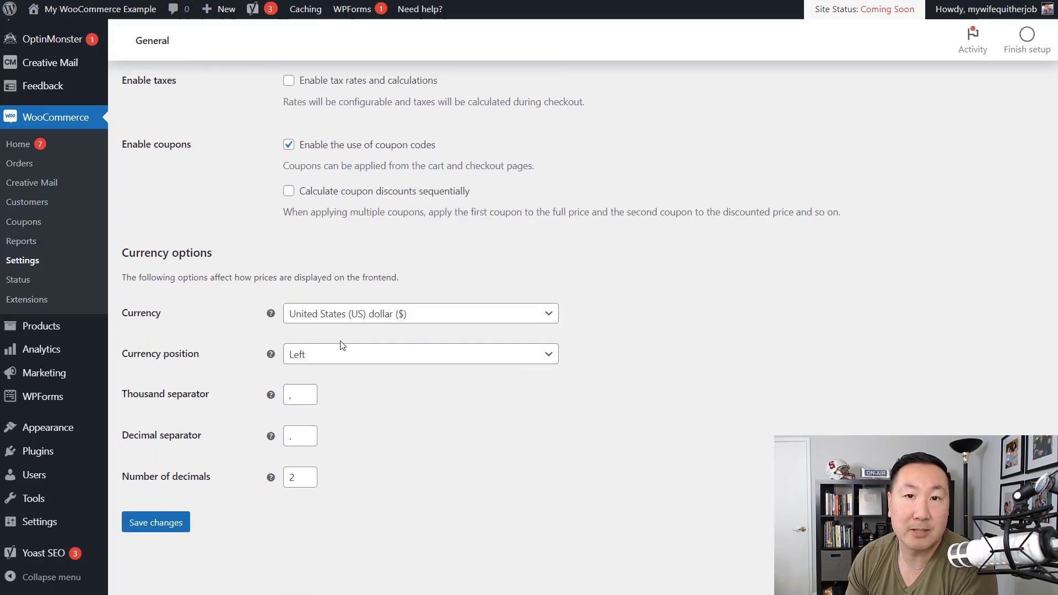
pyautogui.click(155, 521)
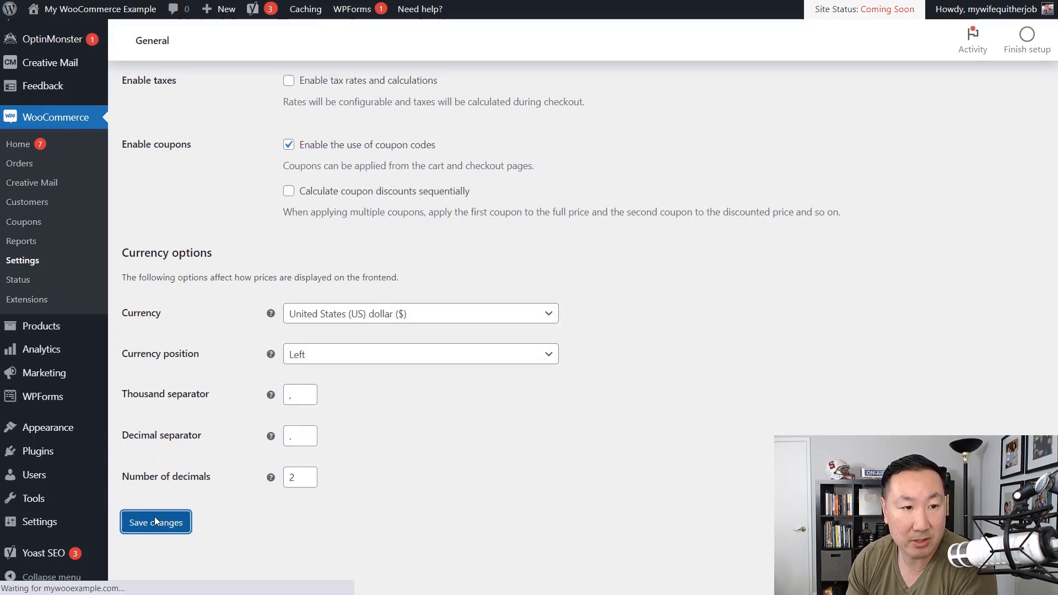
# Start adding a physical product from the WooCommerce setup checklist and name it "Kid In Charge TShirt".
pyautogui.click(22, 148)
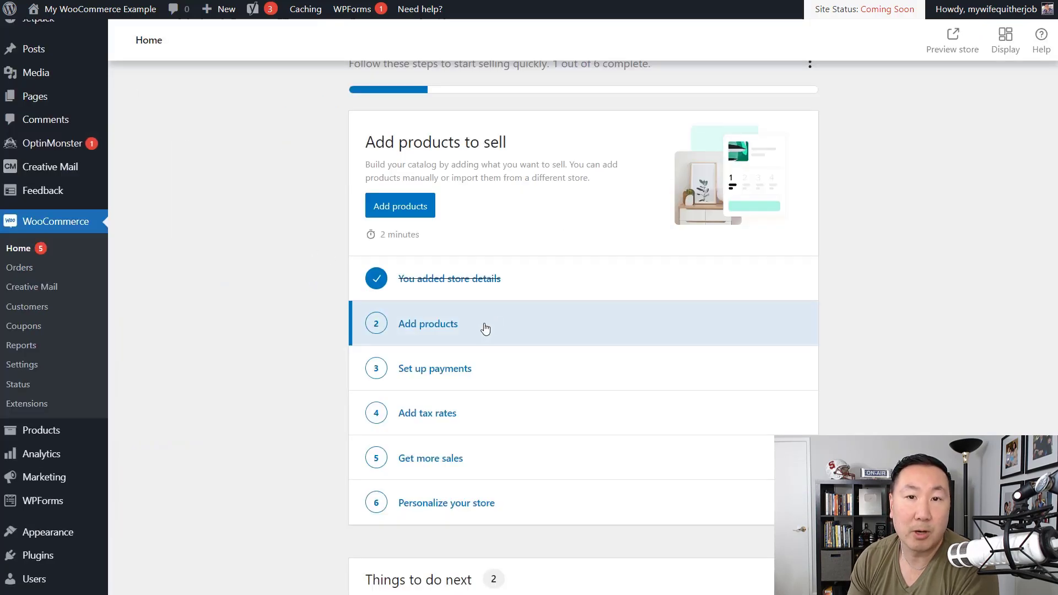
pyautogui.click(430, 328)
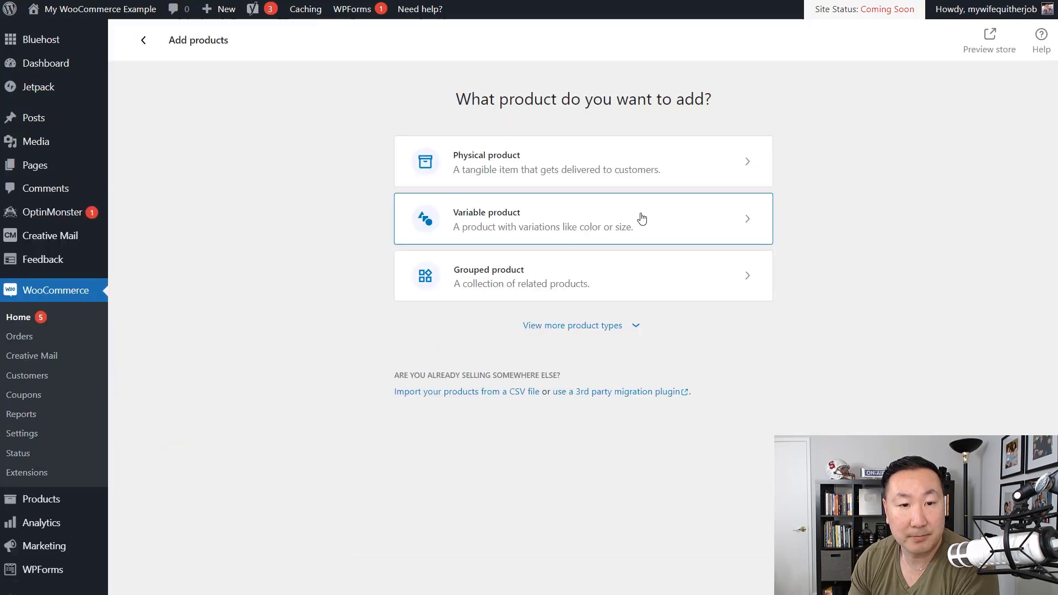
pyautogui.click(623, 169)
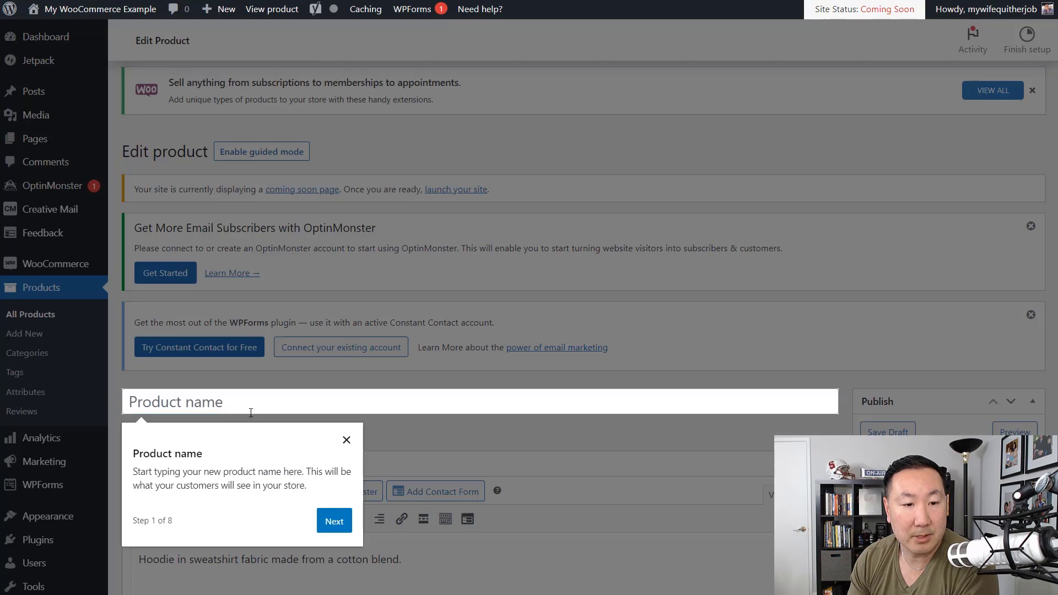
pyautogui.click(346, 440)
pyautogui.click(311, 409)
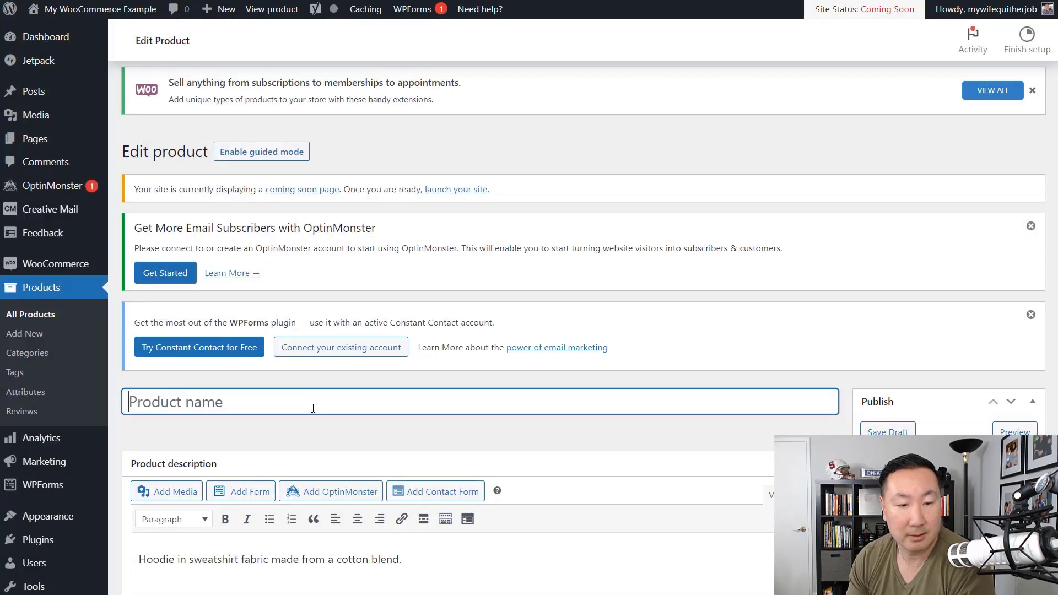
pyautogui.write('Kid In Charge ')
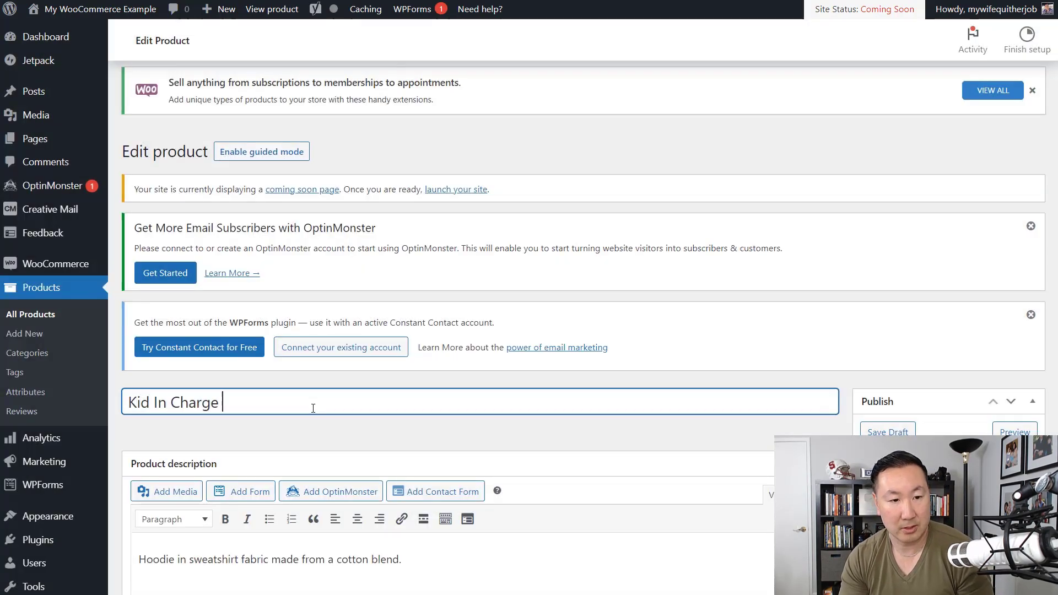
pyautogui.write('TShirt')
# Look through the new product's description, data and SEO fields and publish the product.
pyautogui.scroll(-4, 322, 425)
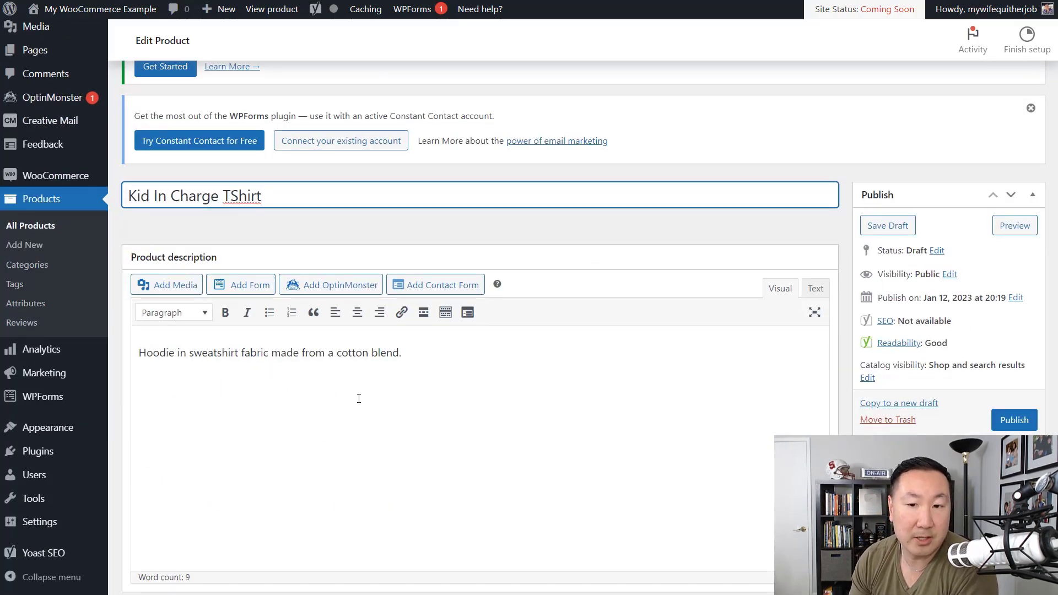
pyautogui.scroll(-8, 344, 397)
pyautogui.scroll(-15, 395, 396)
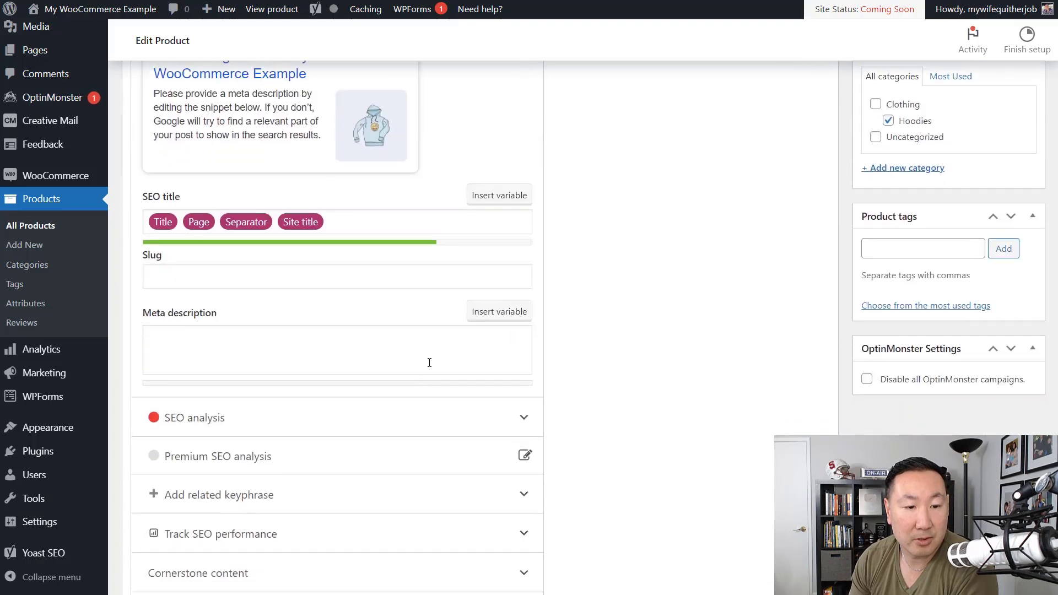
pyautogui.scroll(-8, 434, 363)
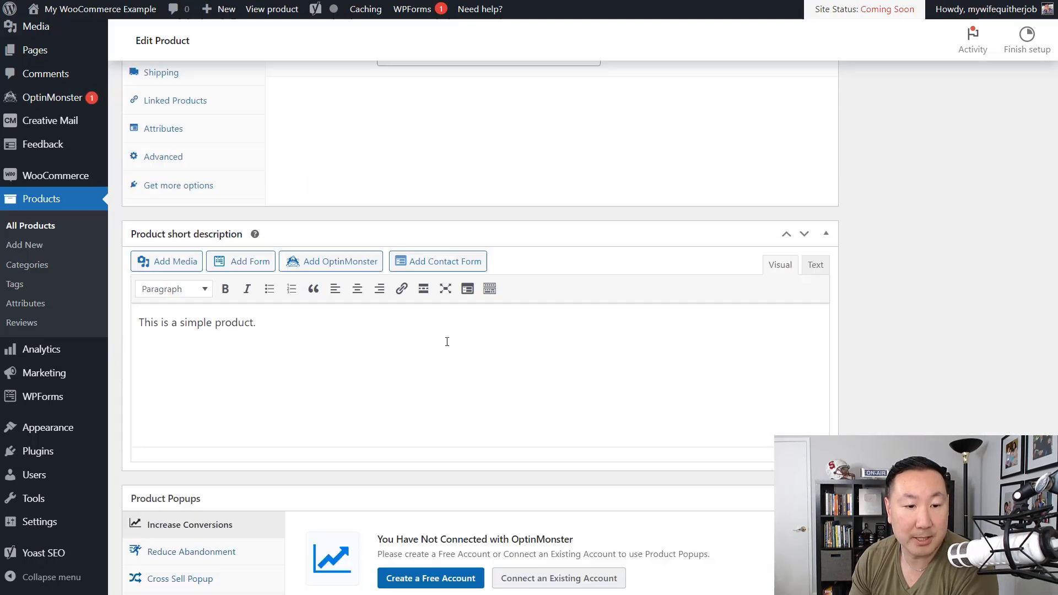
pyautogui.scroll(20, 453, 300)
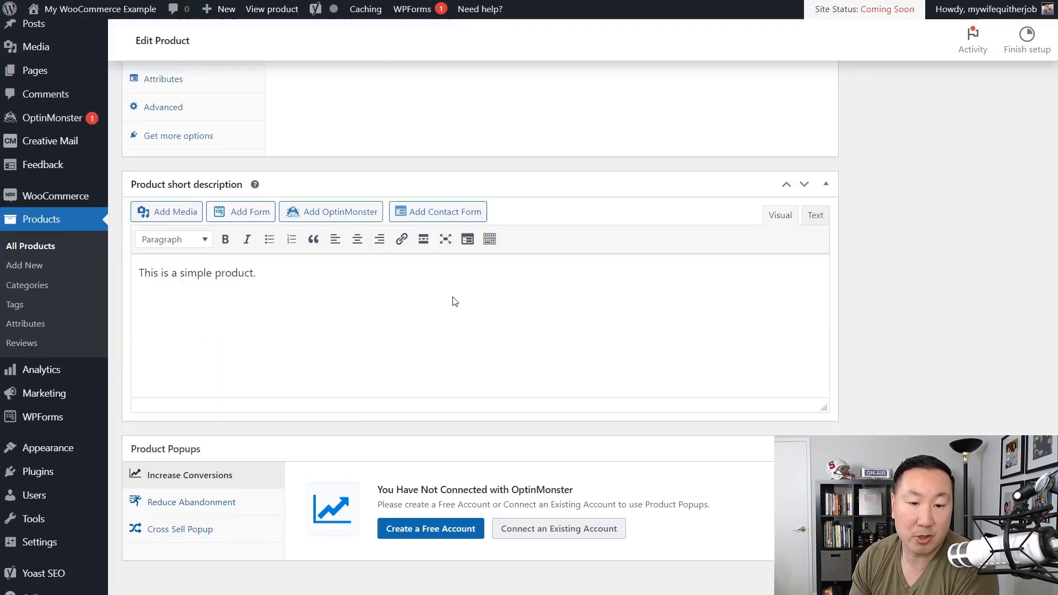
pyautogui.scroll(-4, 474, 308)
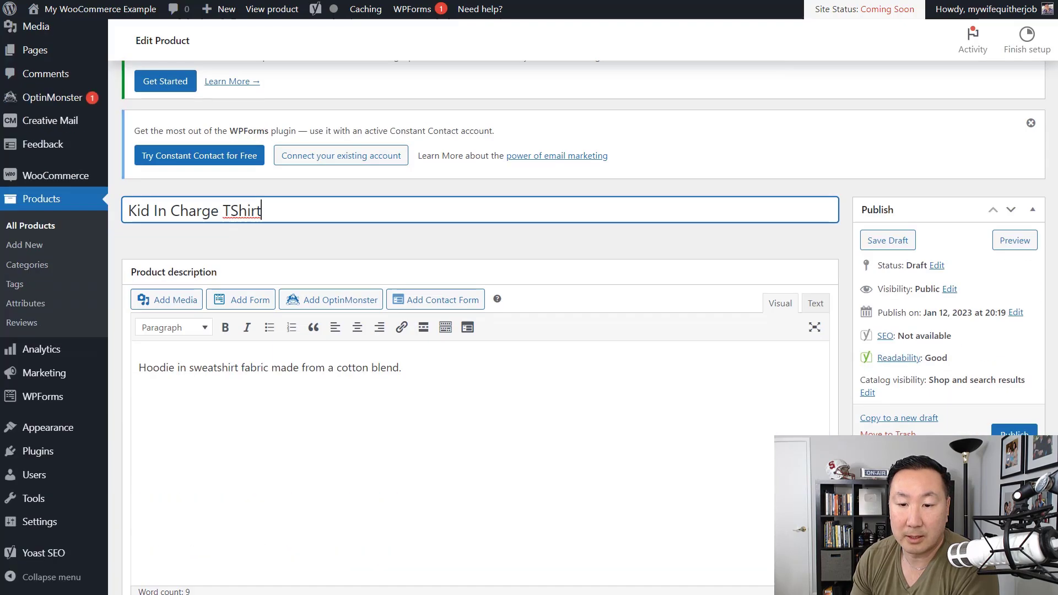
pyautogui.click(1014, 430)
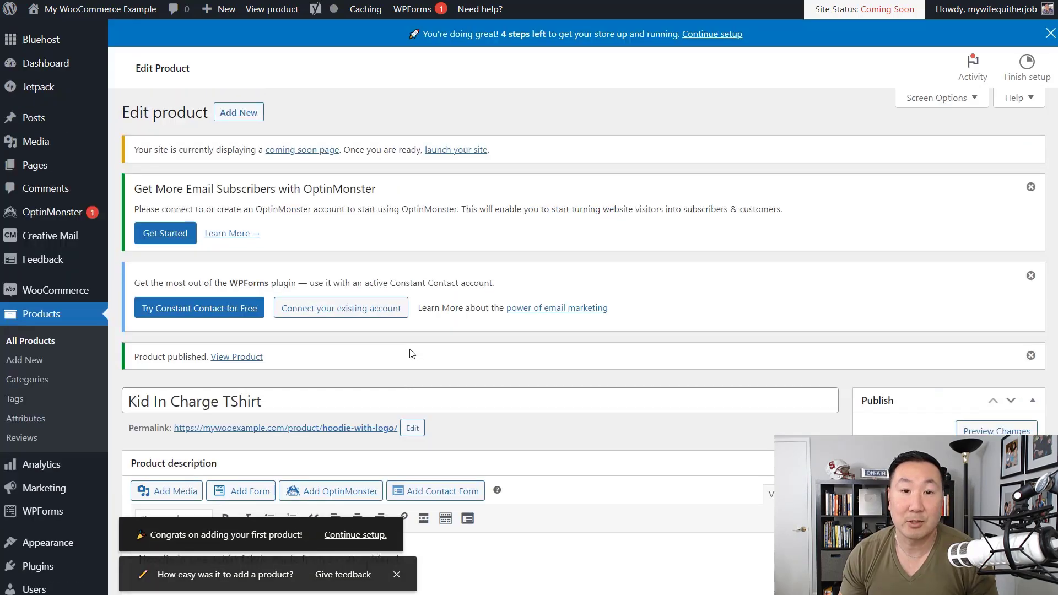
# Test the published product's store page by adding one unit to the cart and viewing the cart.
pyautogui.scroll(-3, 457, 355)
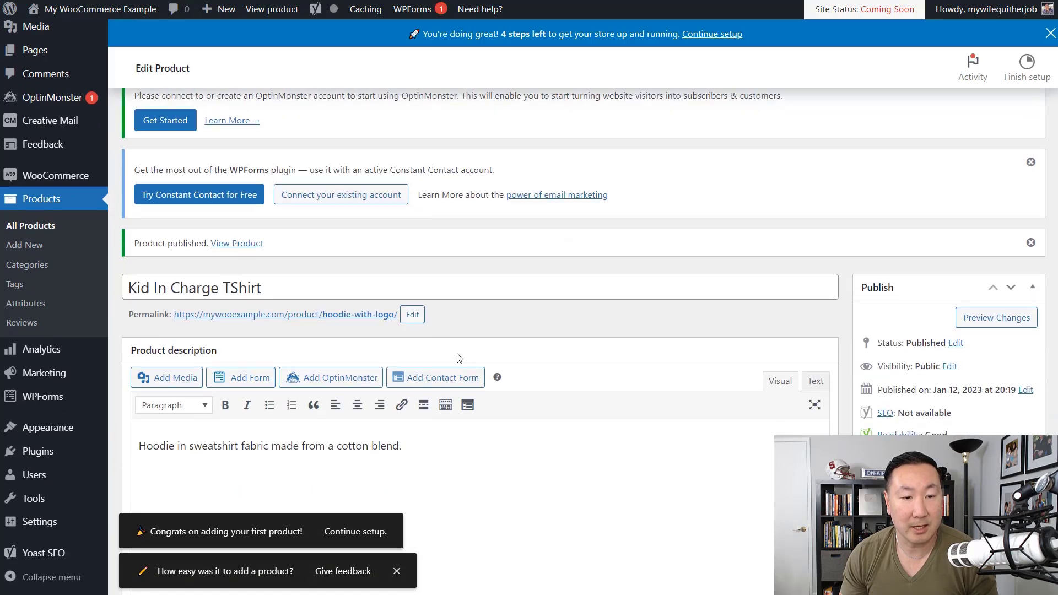
pyautogui.click(321, 313)
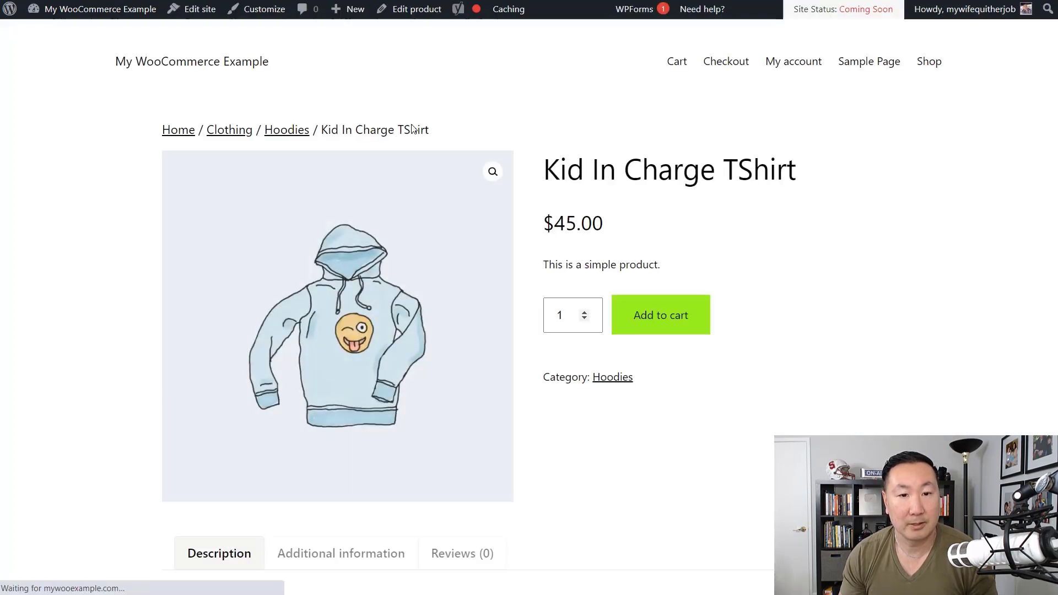
pyautogui.scroll(-3, 767, 317)
pyautogui.scroll(2, 775, 322)
pyautogui.scroll(1, 775, 322)
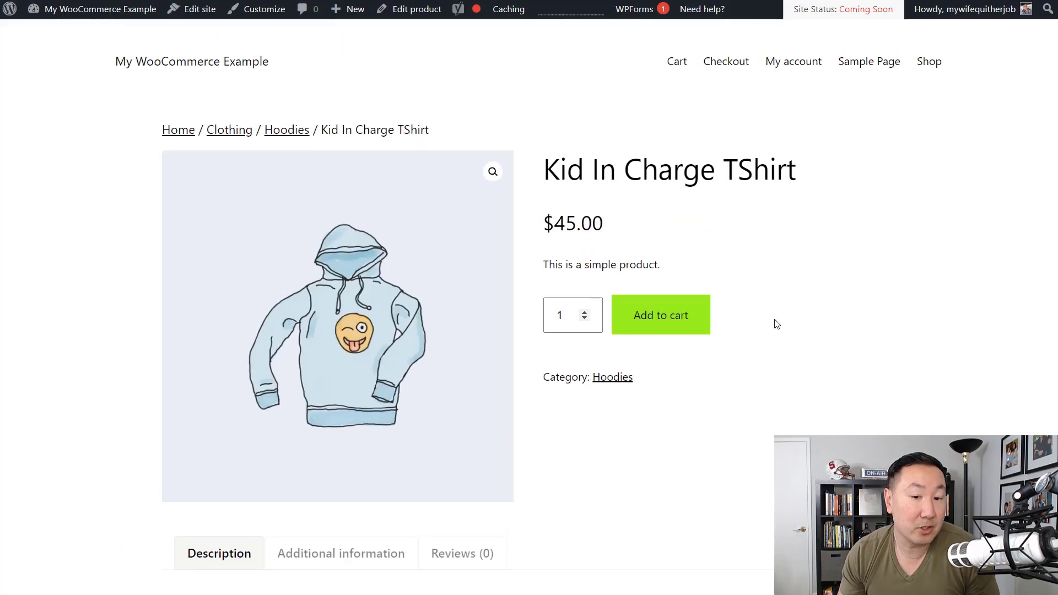
pyautogui.click(664, 317)
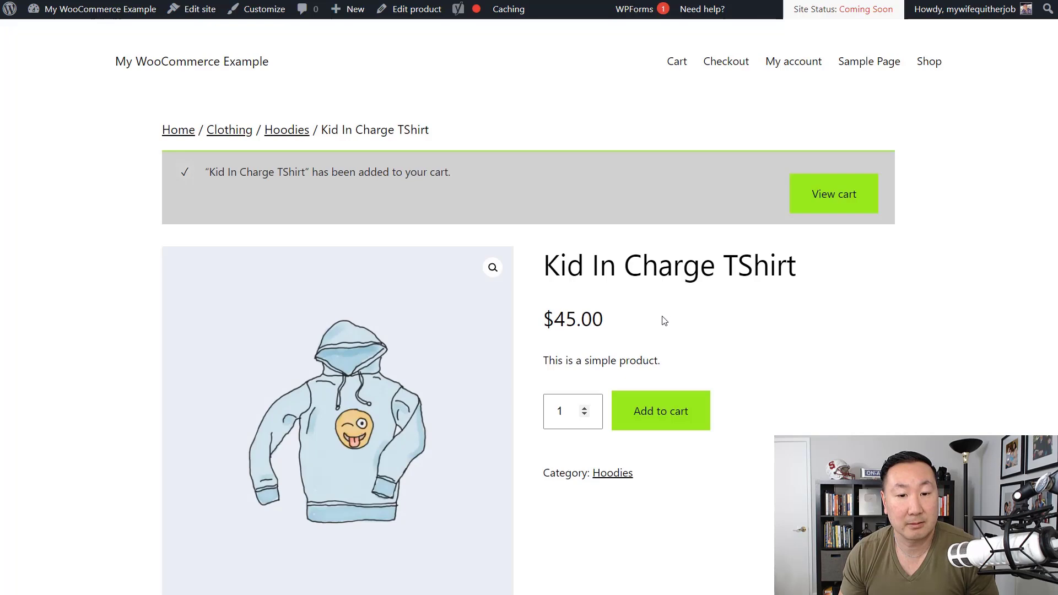
pyautogui.click(675, 62)
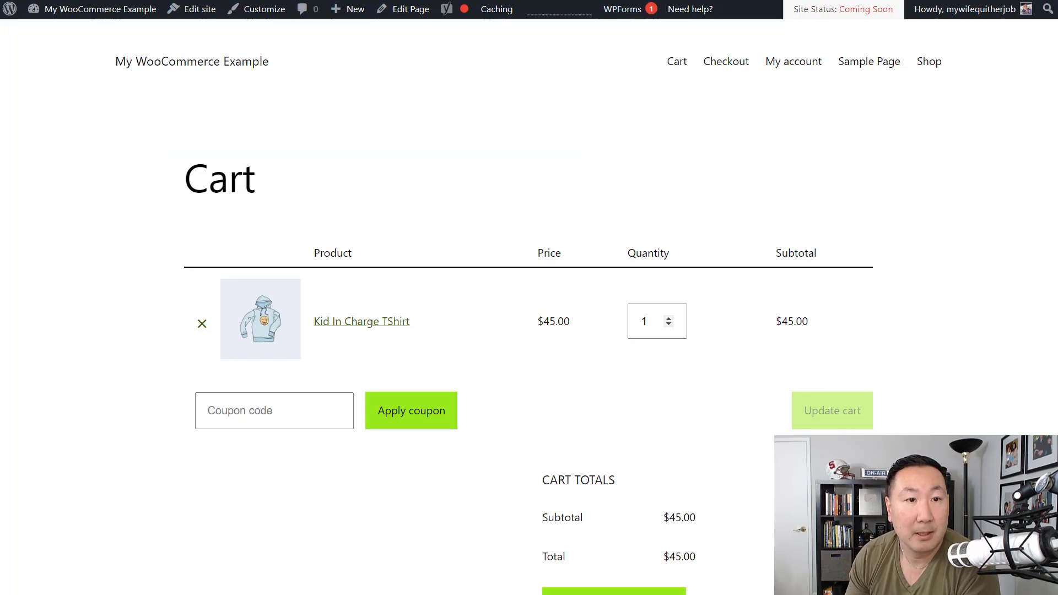
# Return to the WordPress admin and search the plugins available to add for "paypal".
pyautogui.click(52, 28)
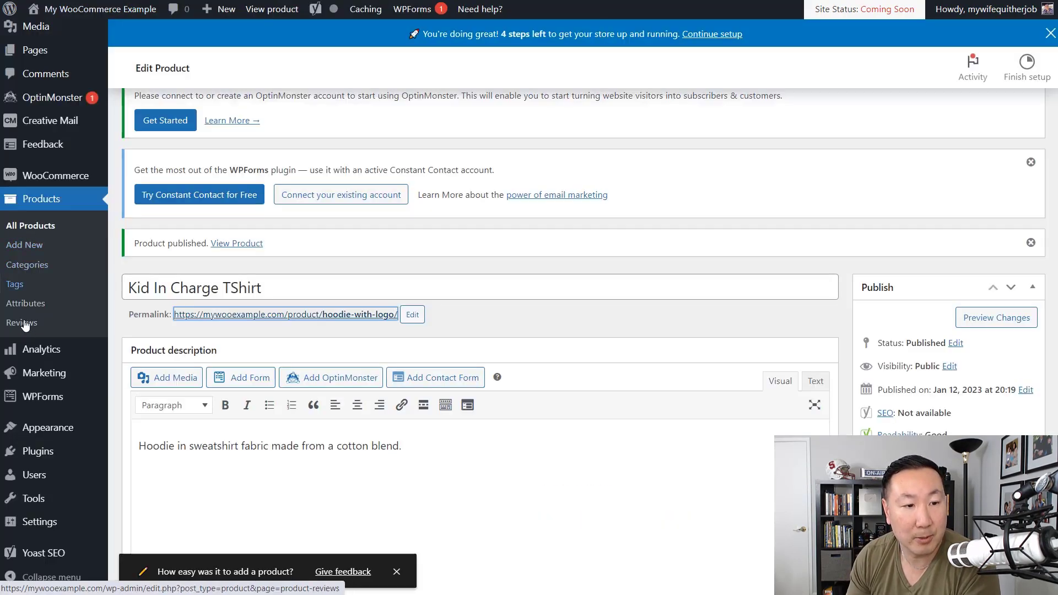
pyautogui.moveTo(55, 175)
pyautogui.click(138, 180)
pyautogui.scroll(-4, 428, 246)
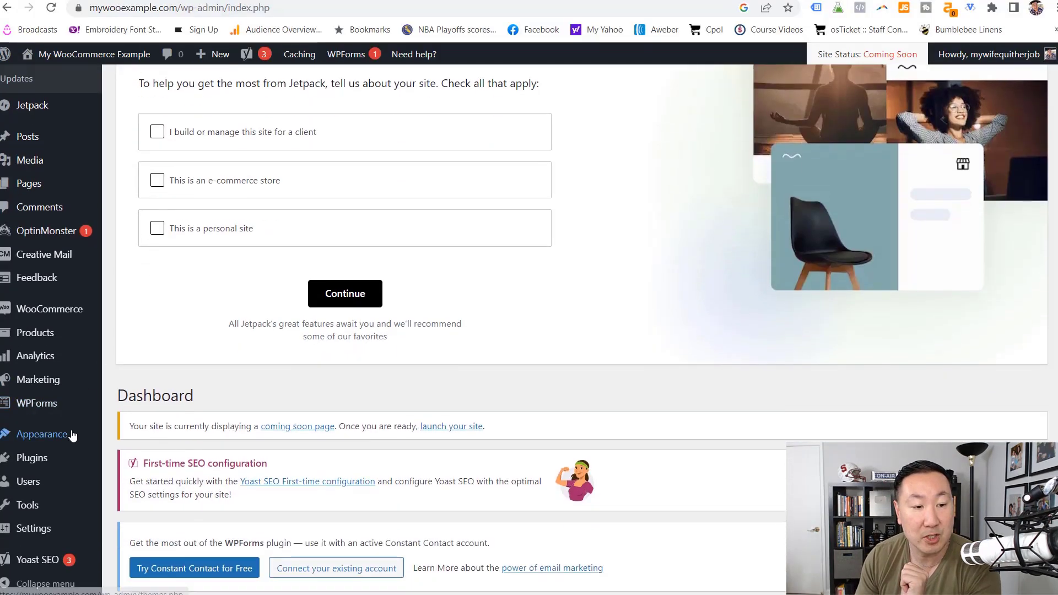
pyautogui.moveTo(25, 458)
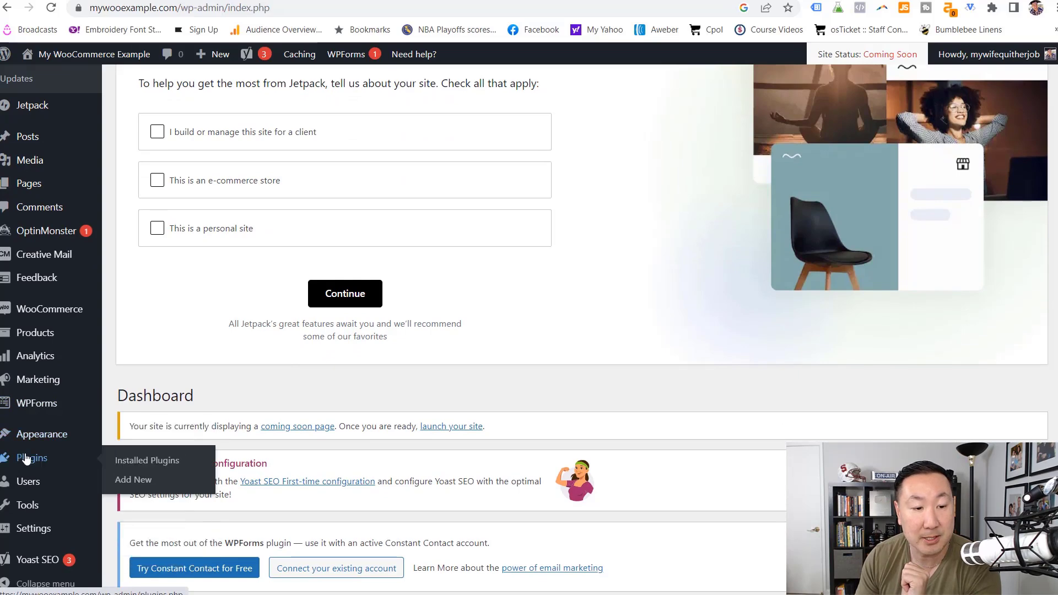
pyautogui.click(122, 486)
pyautogui.click(892, 417)
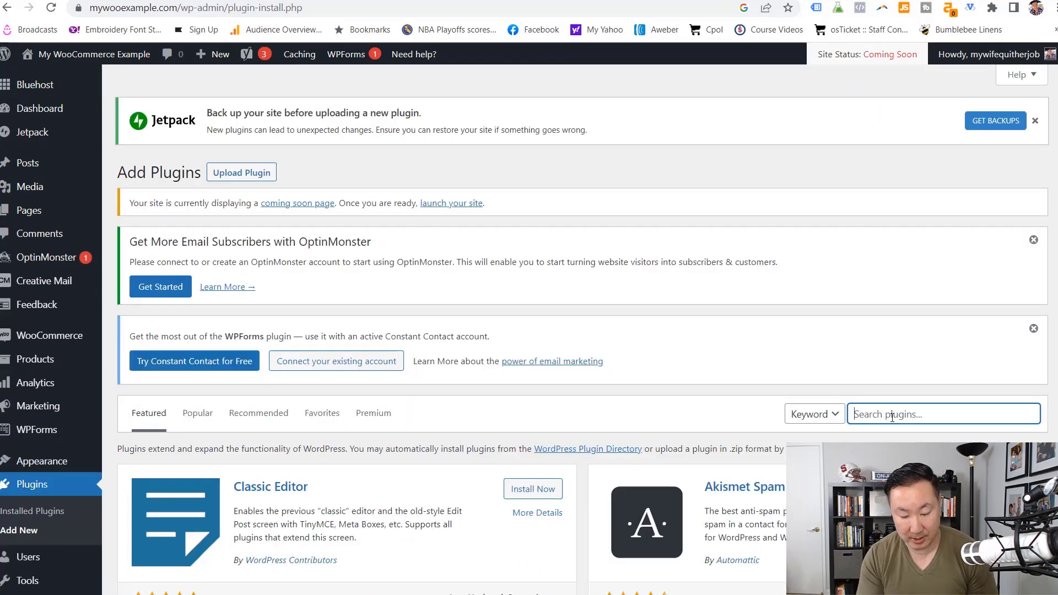
pyautogui.write('paypal')
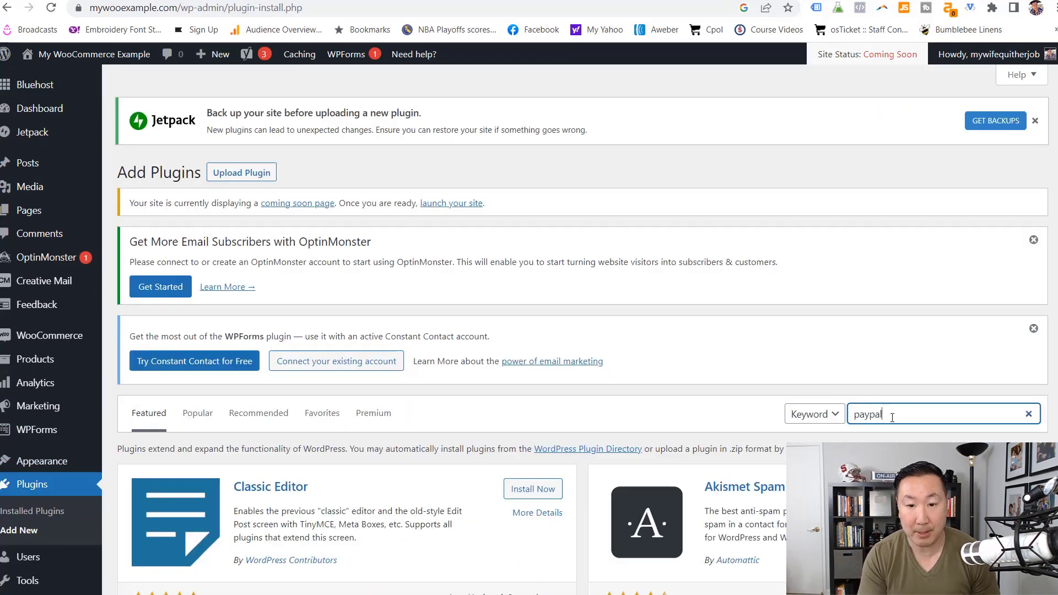
# Install and activate the WooCommerce PayPal Payments plugin.
pyautogui.scroll(-4, 276, 317)
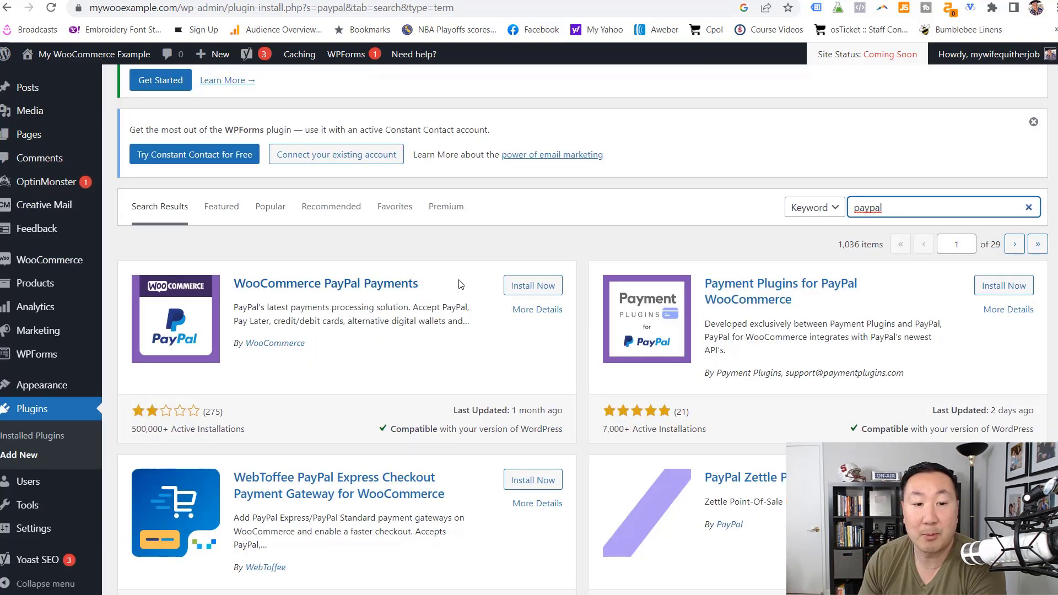
pyautogui.click(530, 291)
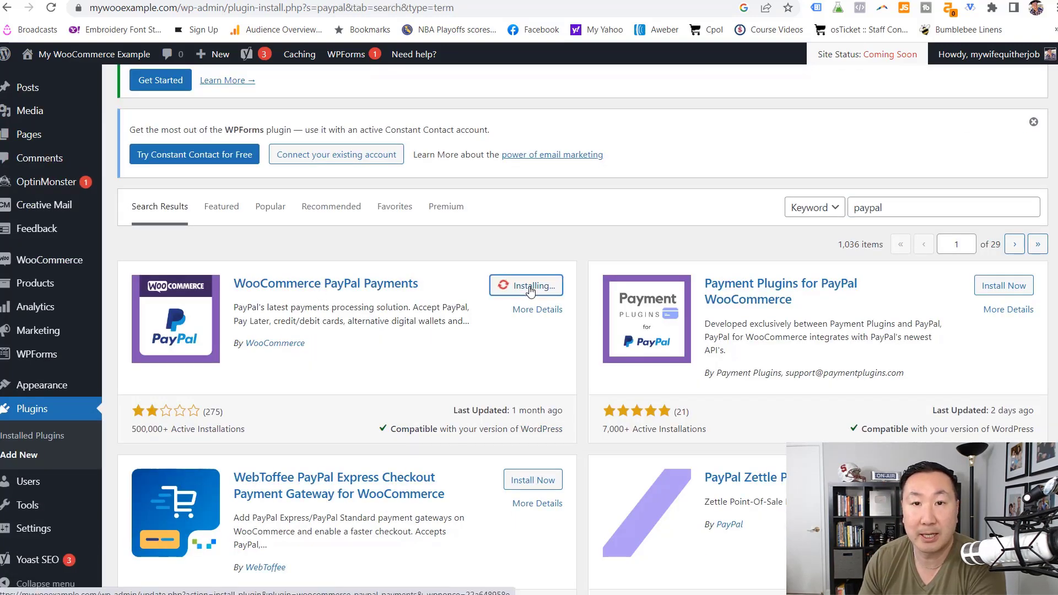
pyautogui.click(537, 289)
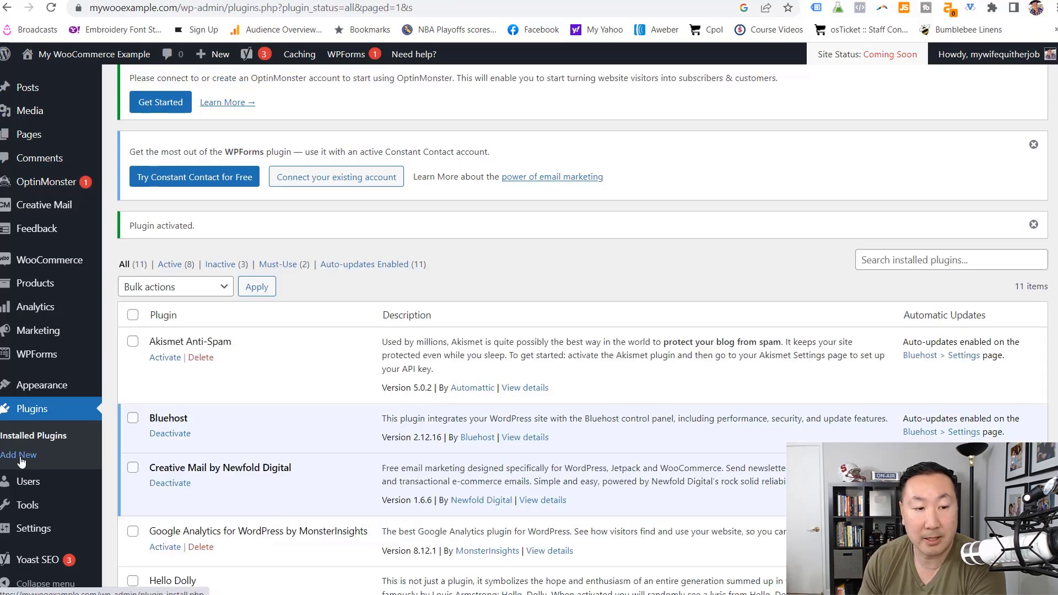
# Search the plugins available to add for "stripe" and install and activate WooCommerce Stripe Payment Gateway.
pyautogui.click(21, 456)
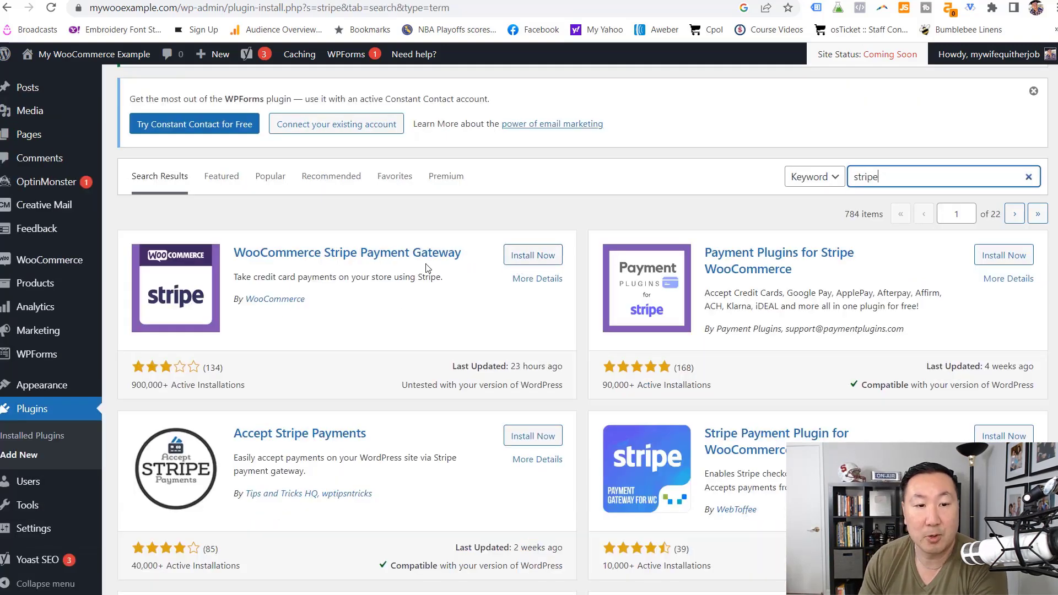
pyautogui.click(521, 258)
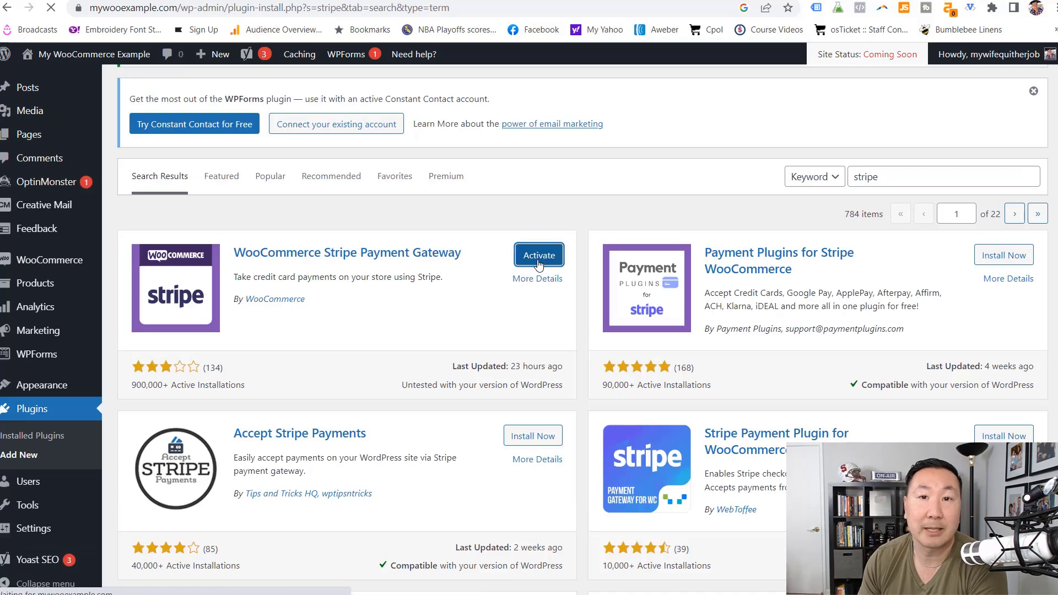
pyautogui.click(538, 263)
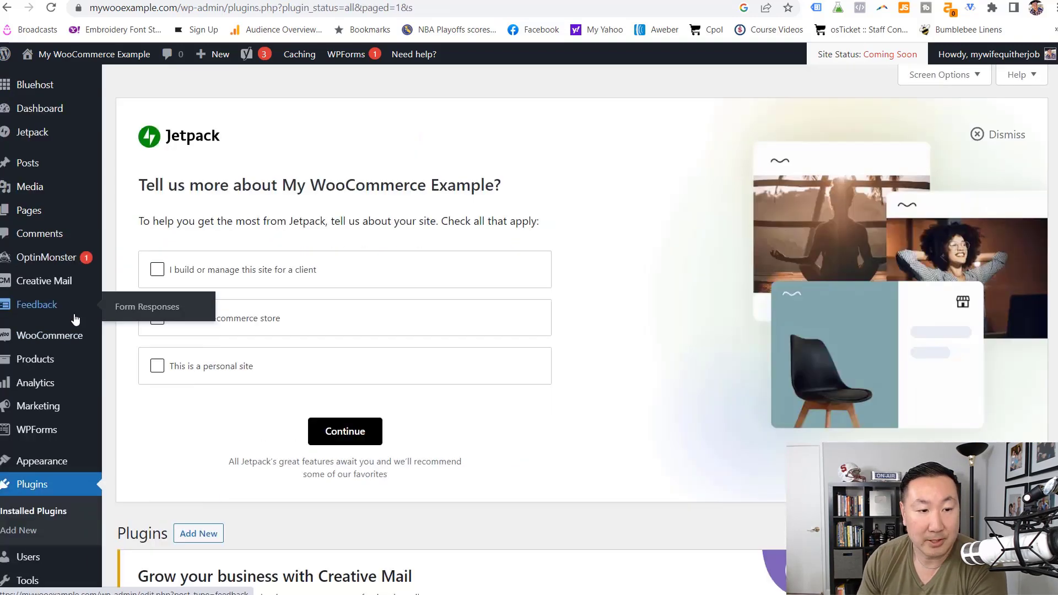
# Switch on the Stripe credit card method in the WooCommerce payment settings and start creating or connecting a Stripe account.
pyautogui.moveTo(55, 335)
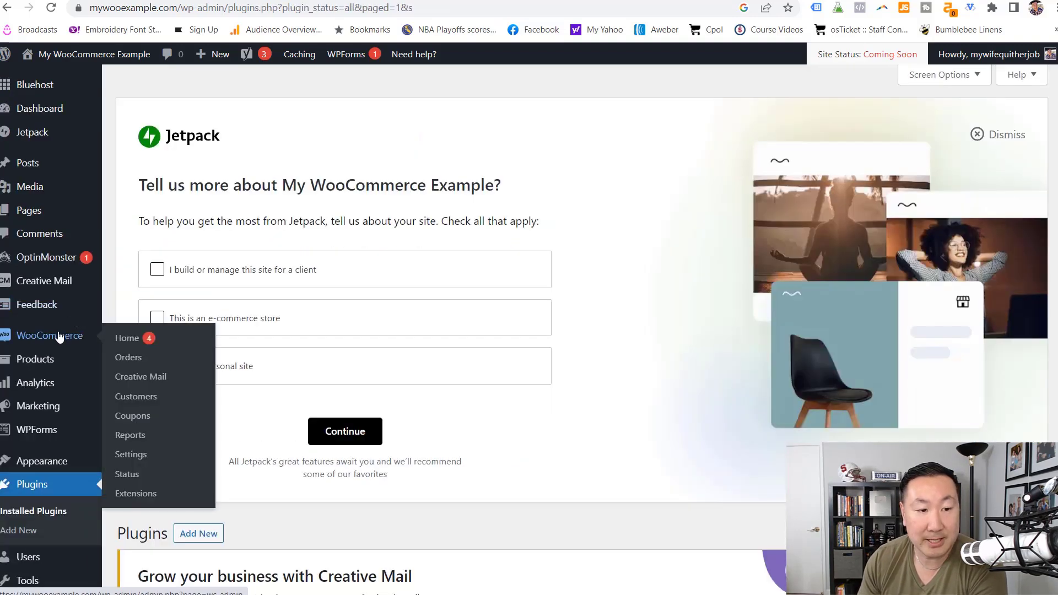
pyautogui.click(139, 460)
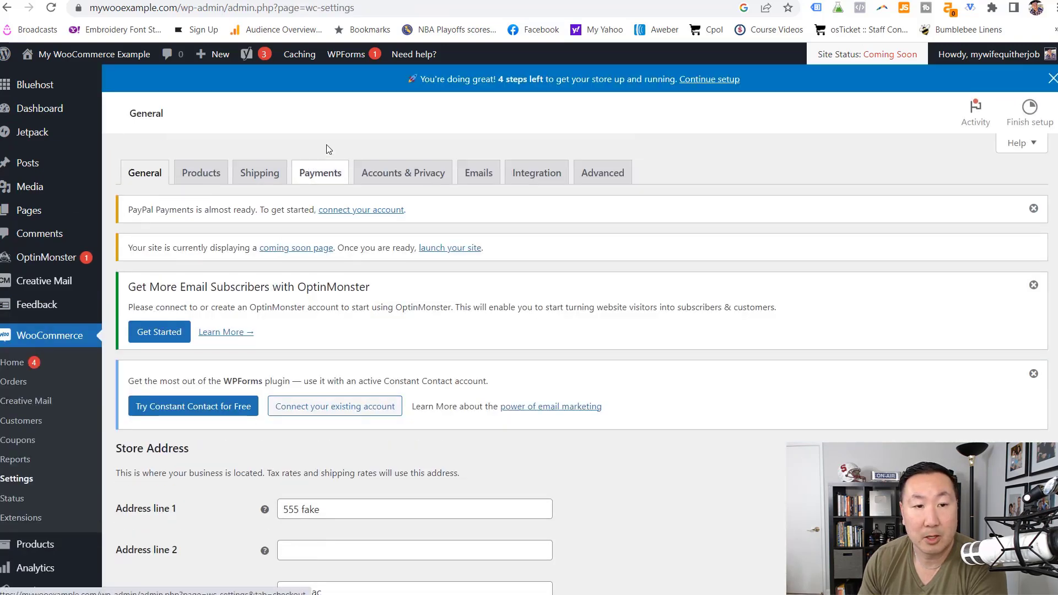
pyautogui.click(316, 174)
pyautogui.scroll(-4, 715, 278)
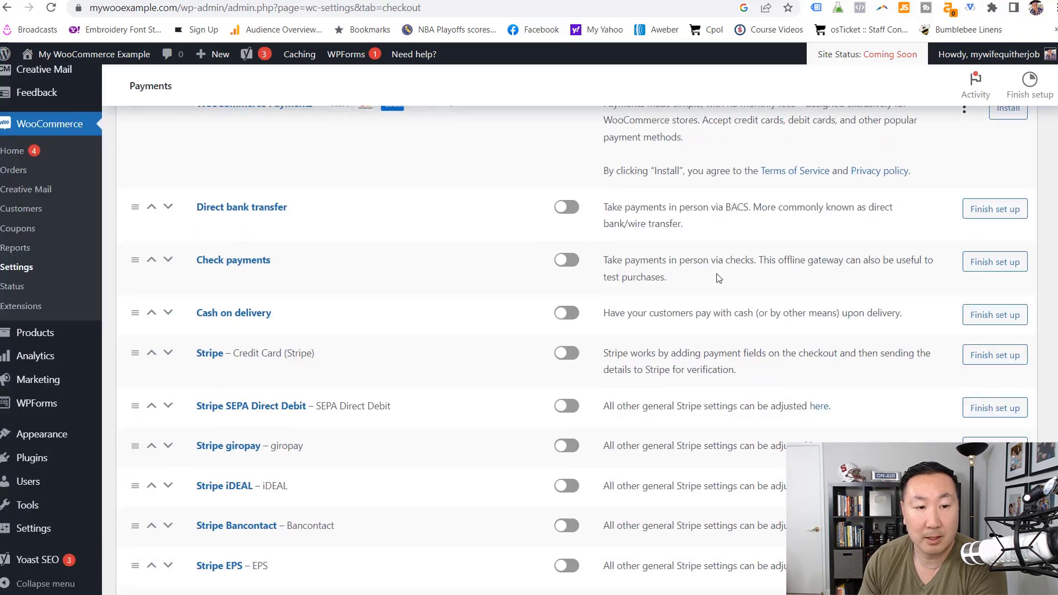
pyautogui.scroll(-1, 713, 285)
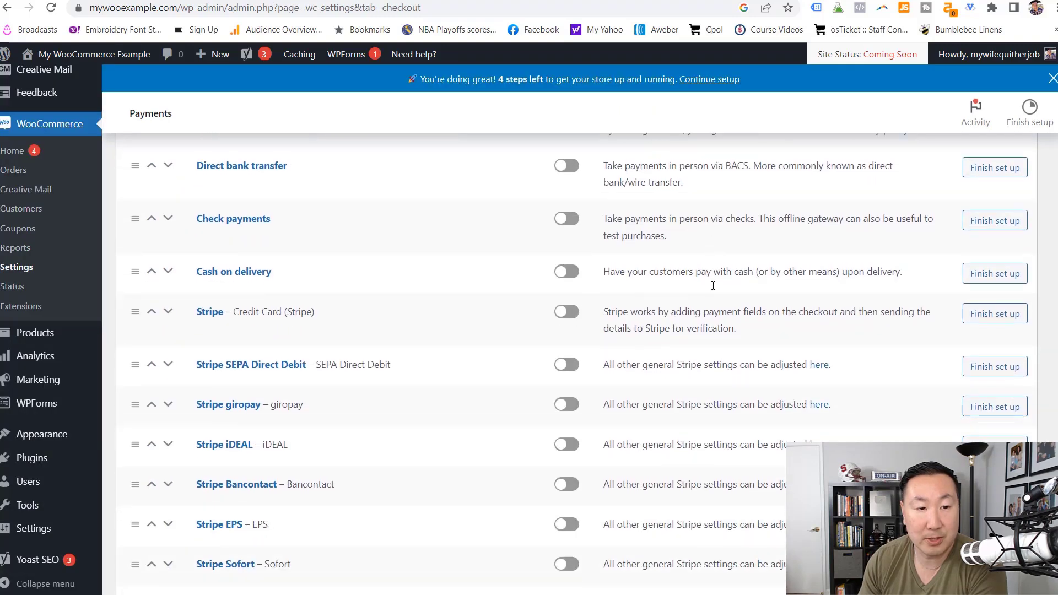
pyautogui.click(572, 314)
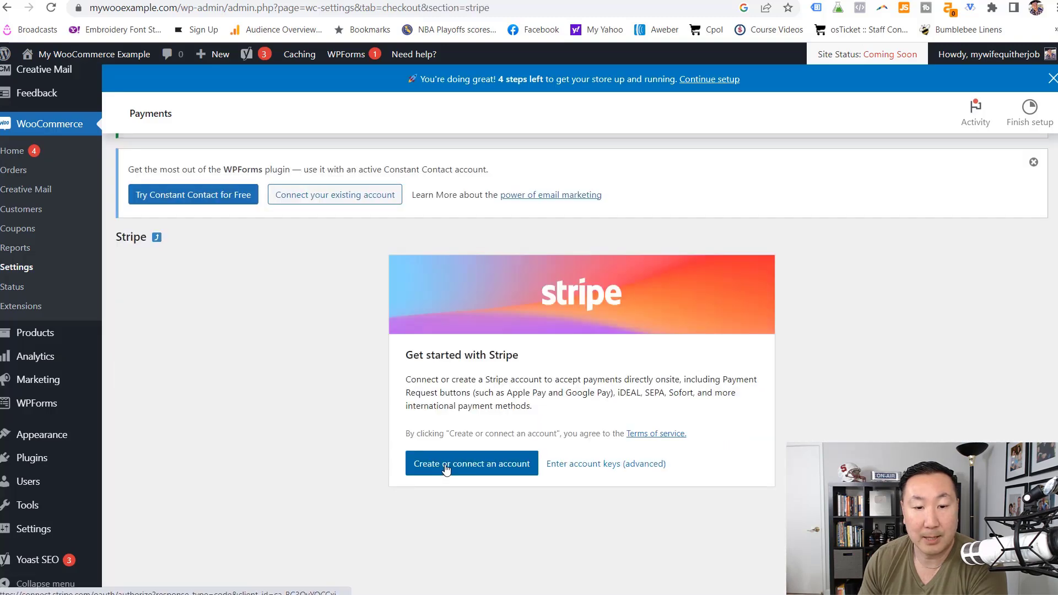
pyautogui.click(516, 467)
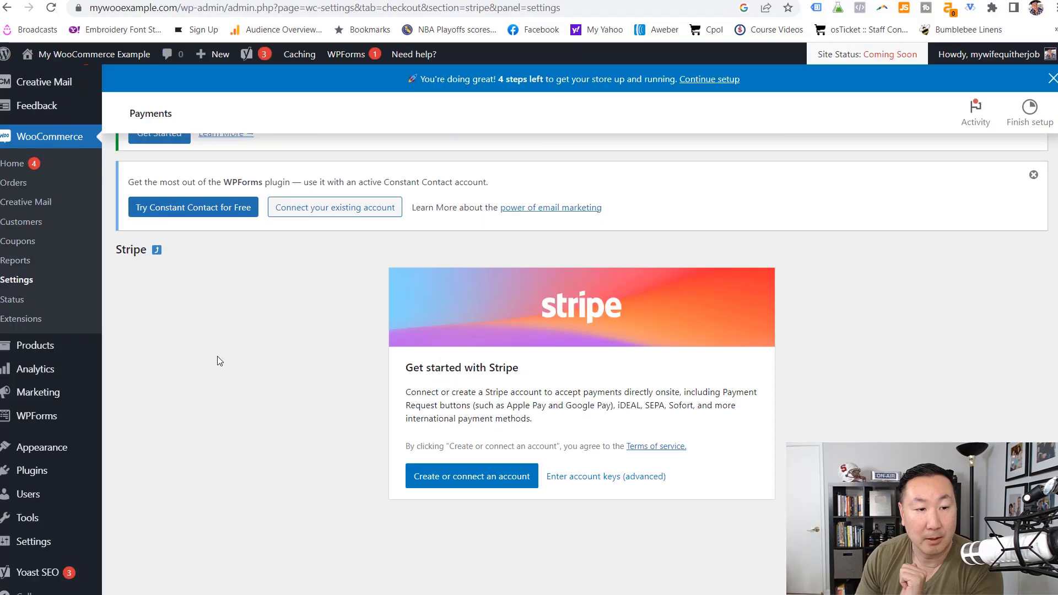
# Return to the WooCommerce payment settings, switch on the PayPal method and start its account activation.
pyautogui.scroll(-1, 221, 354)
pyautogui.click(17, 269)
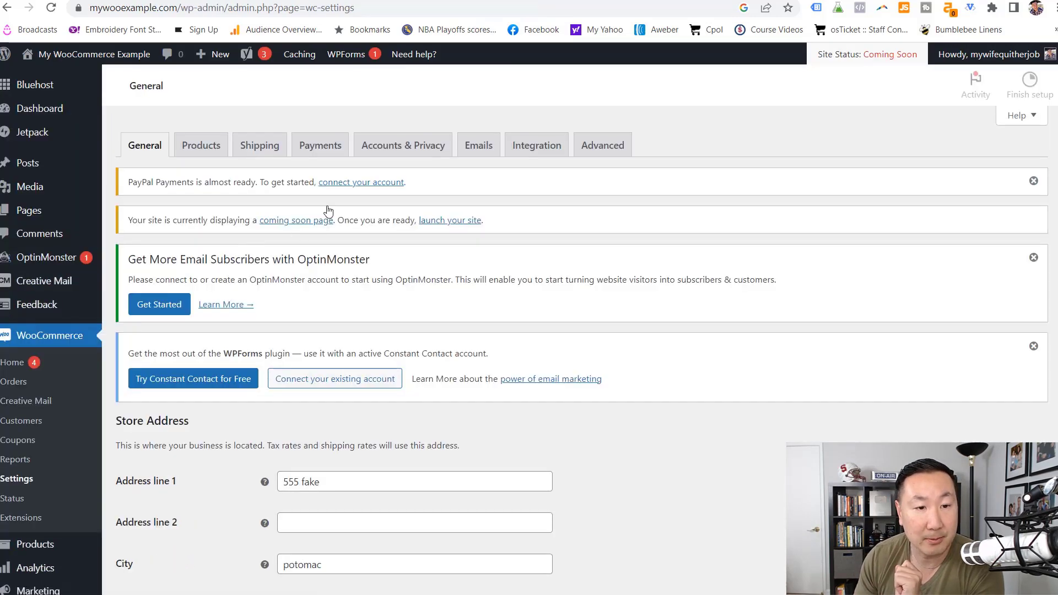
pyautogui.click(312, 176)
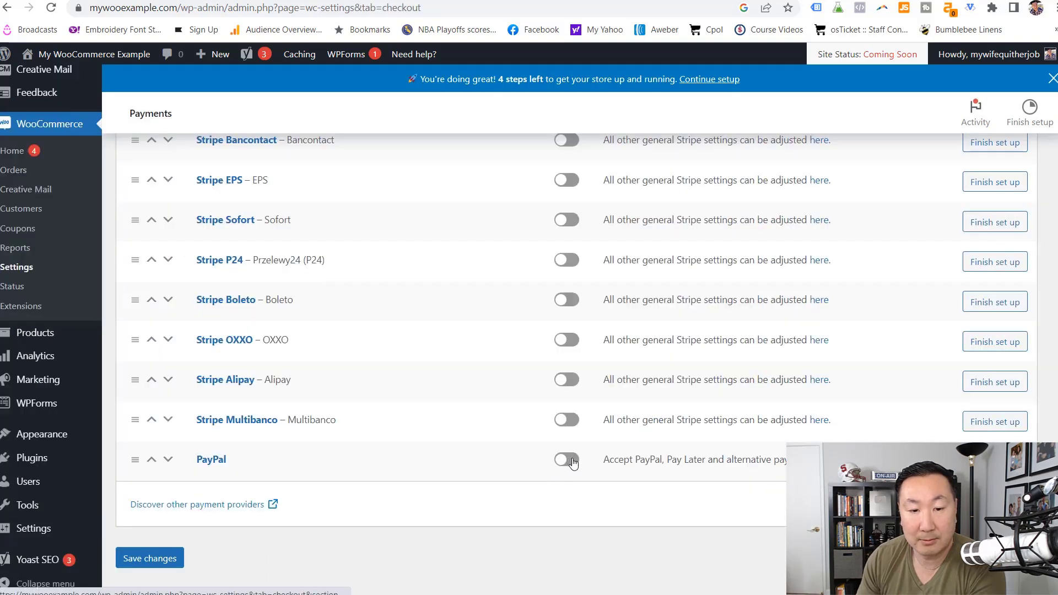
pyautogui.click(567, 460)
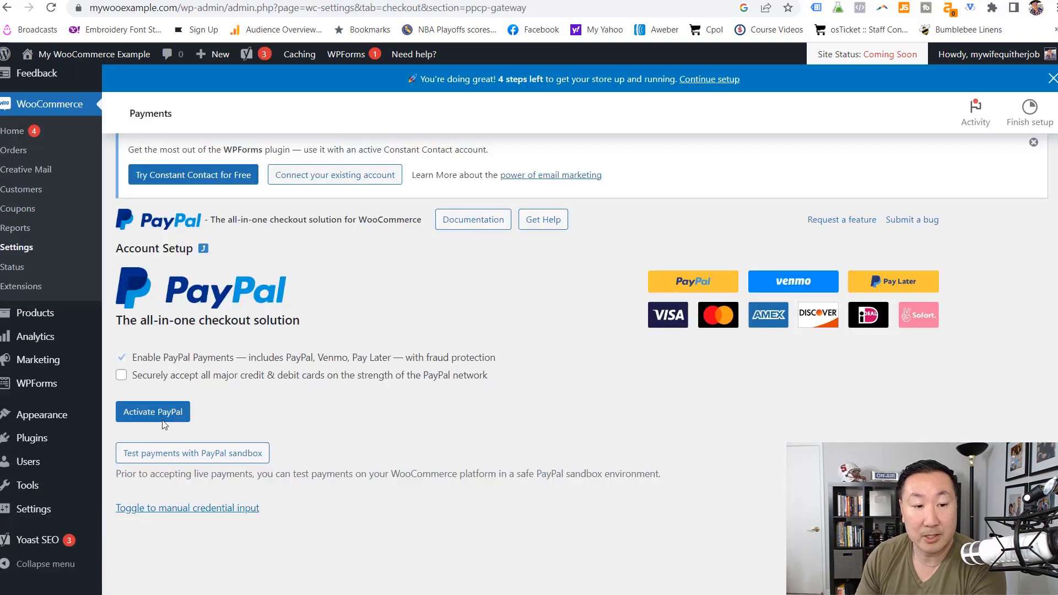
pyautogui.click(156, 416)
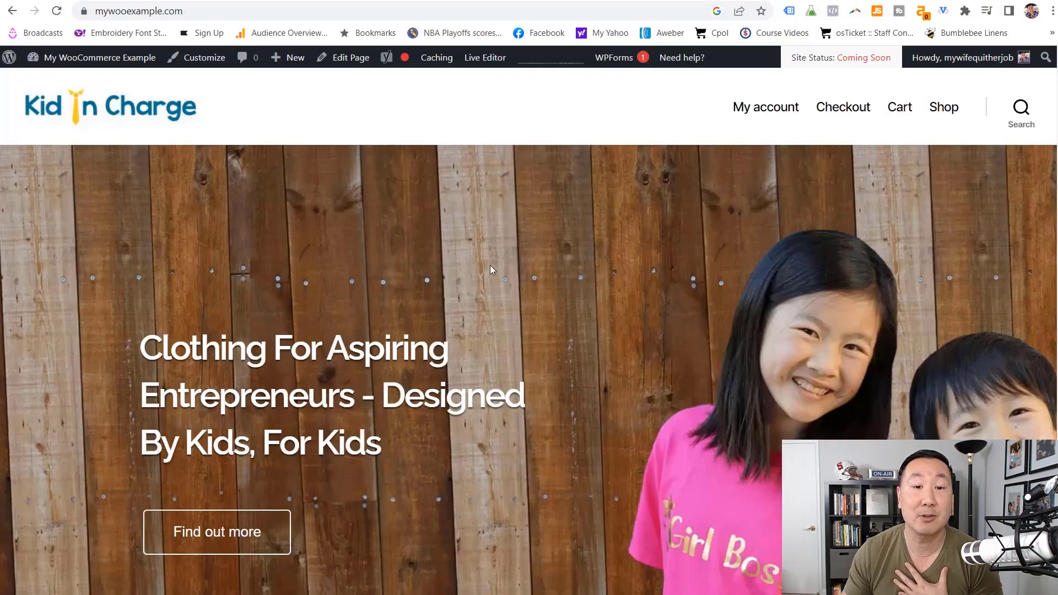
# Examine the store's home page, including its banner, featured images, product listing and lower content sections.
pyautogui.scroll(-5, 489, 266)
pyautogui.scroll(-3, 485, 269)
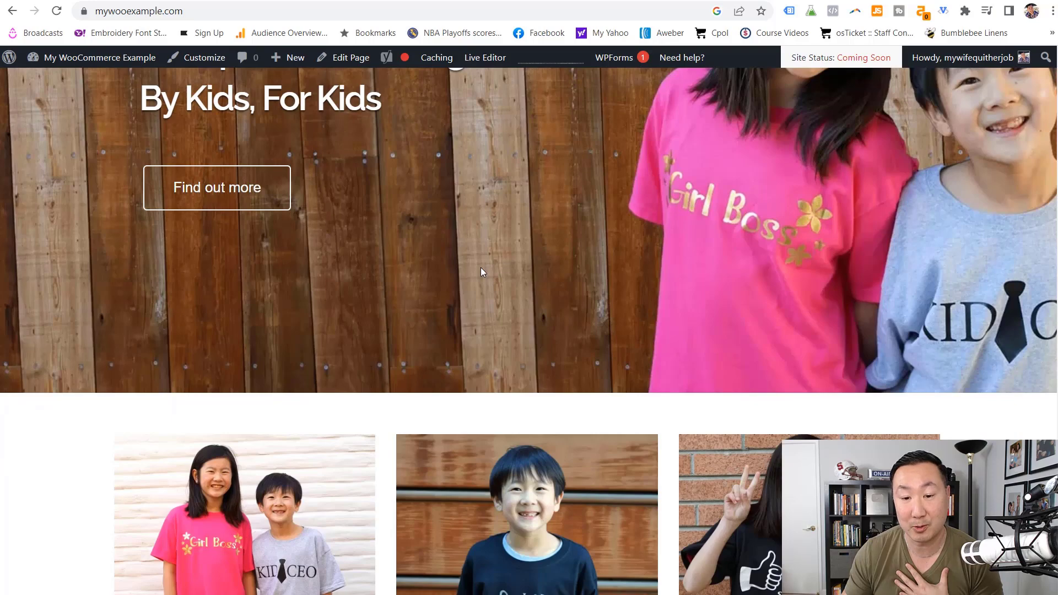
pyautogui.scroll(9, 473, 261)
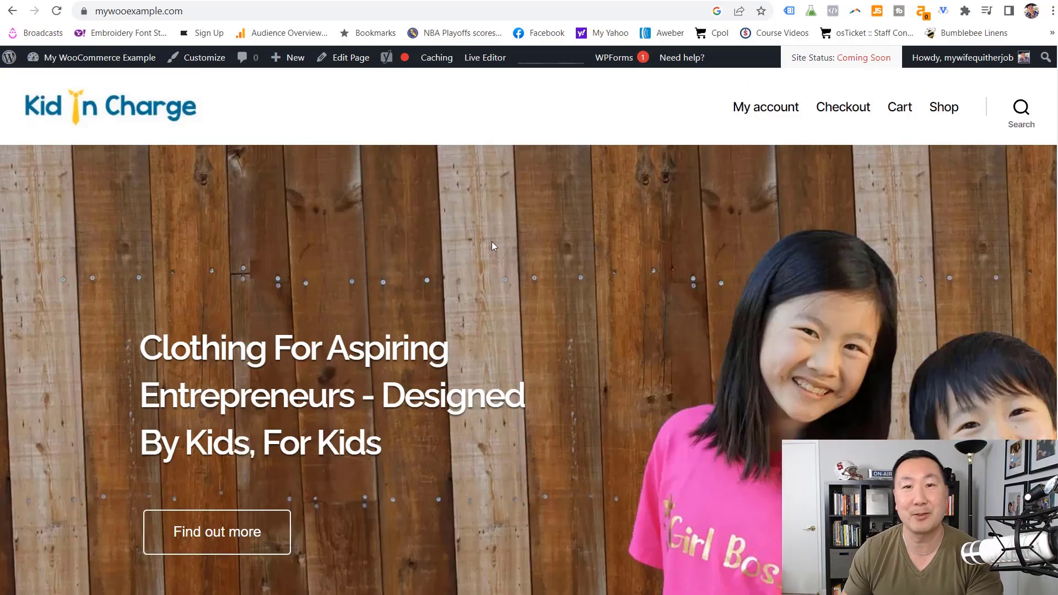
pyautogui.scroll(-7, 493, 232)
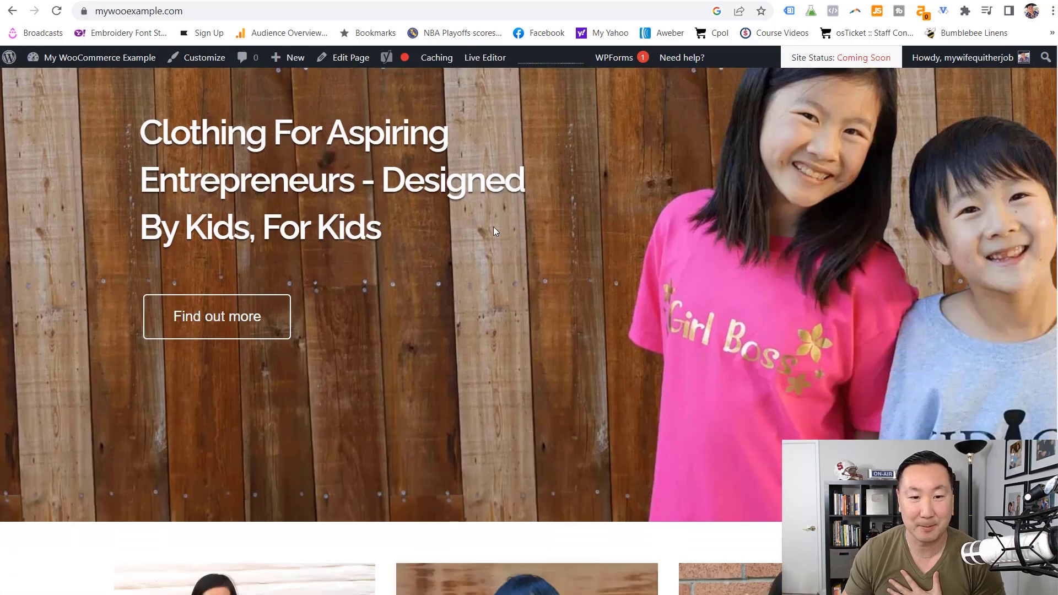
pyautogui.scroll(-8, 494, 231)
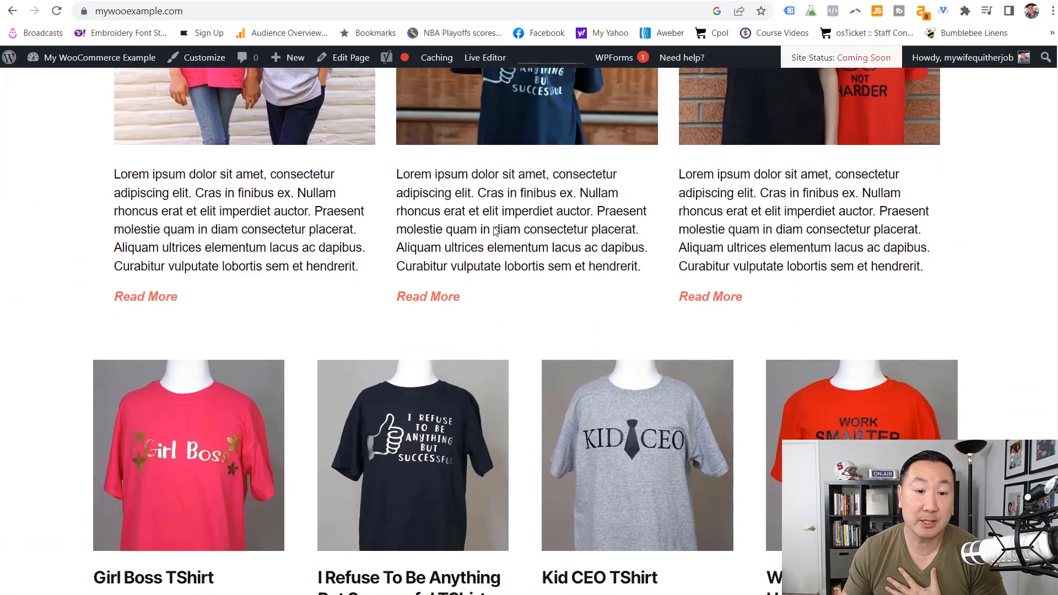
pyautogui.scroll(-2, 493, 226)
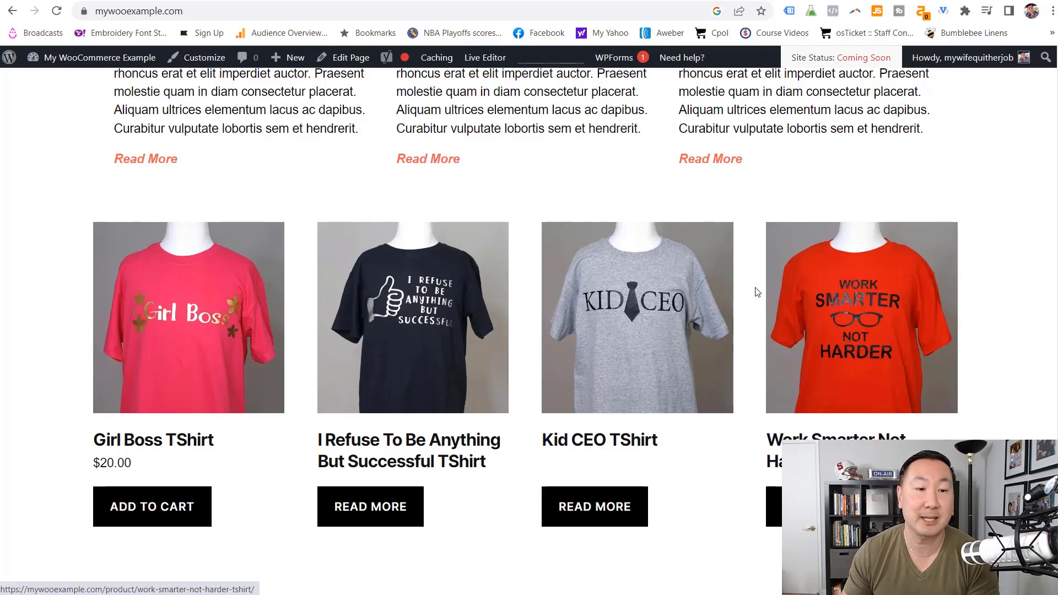
pyautogui.scroll(-1, 685, 313)
pyautogui.scroll(-14, 680, 314)
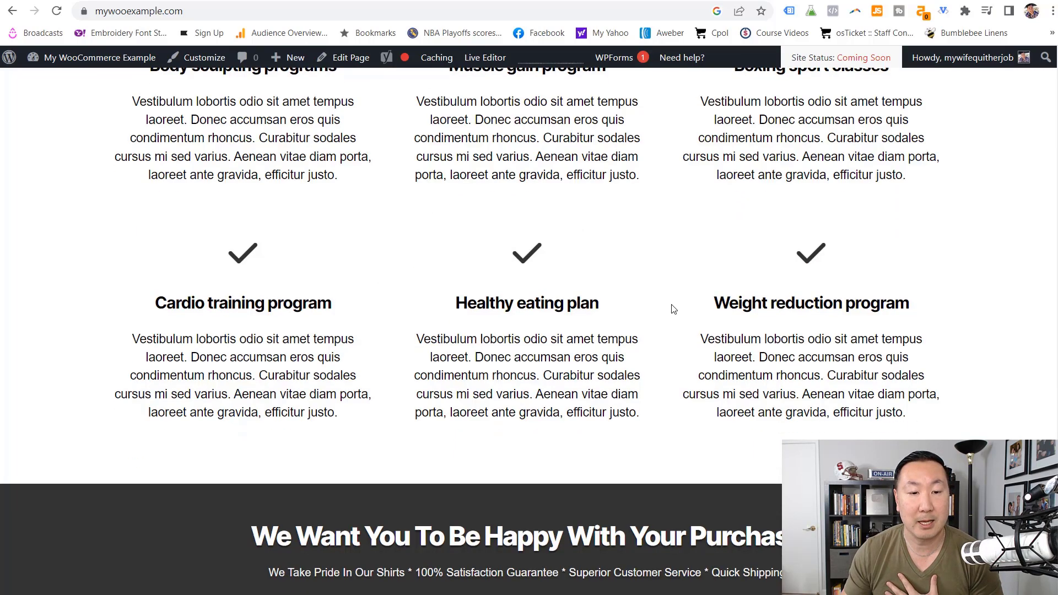
pyautogui.scroll(9, 656, 303)
pyautogui.scroll(7, 606, 325)
pyautogui.scroll(-4, 496, 341)
# Add one Girl Boss TShirt to the cart from its product page and review the cart and checkout pages.
pyautogui.click(183, 299)
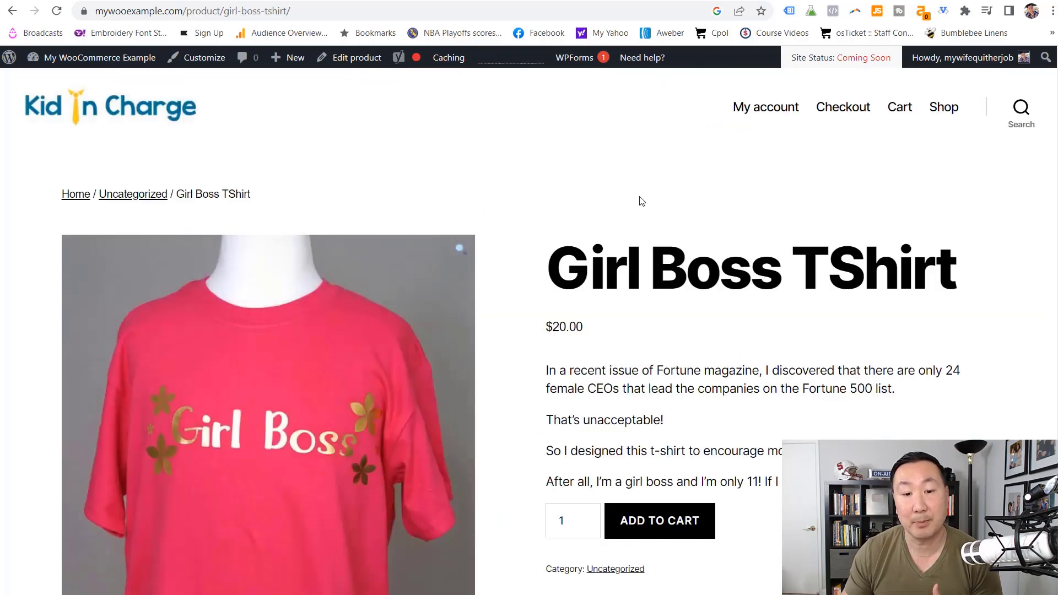
pyautogui.scroll(-3, 691, 234)
pyautogui.scroll(-1, 692, 234)
pyautogui.click(650, 325)
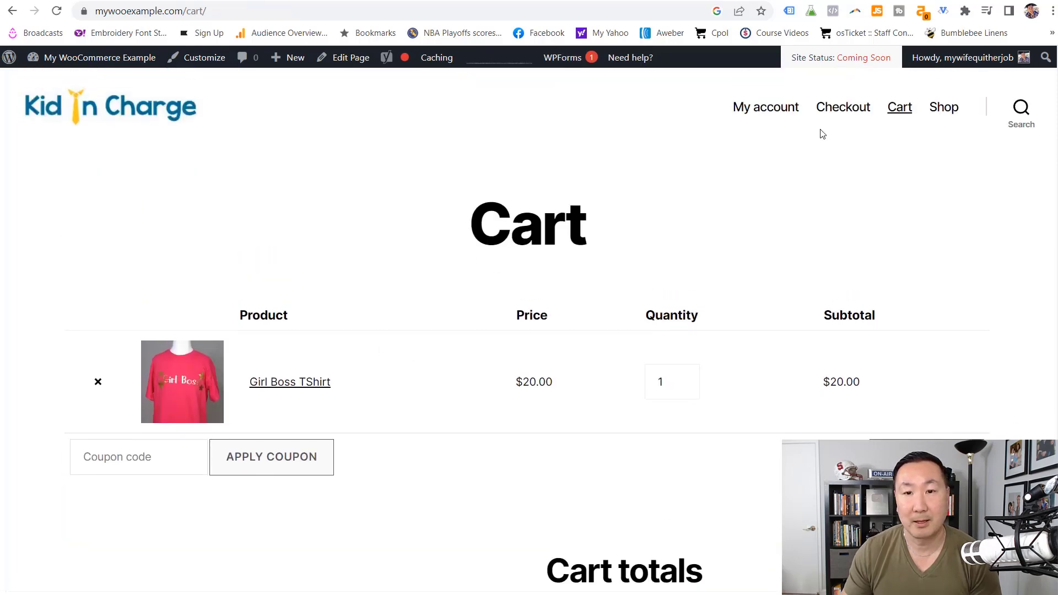
pyautogui.click(841, 109)
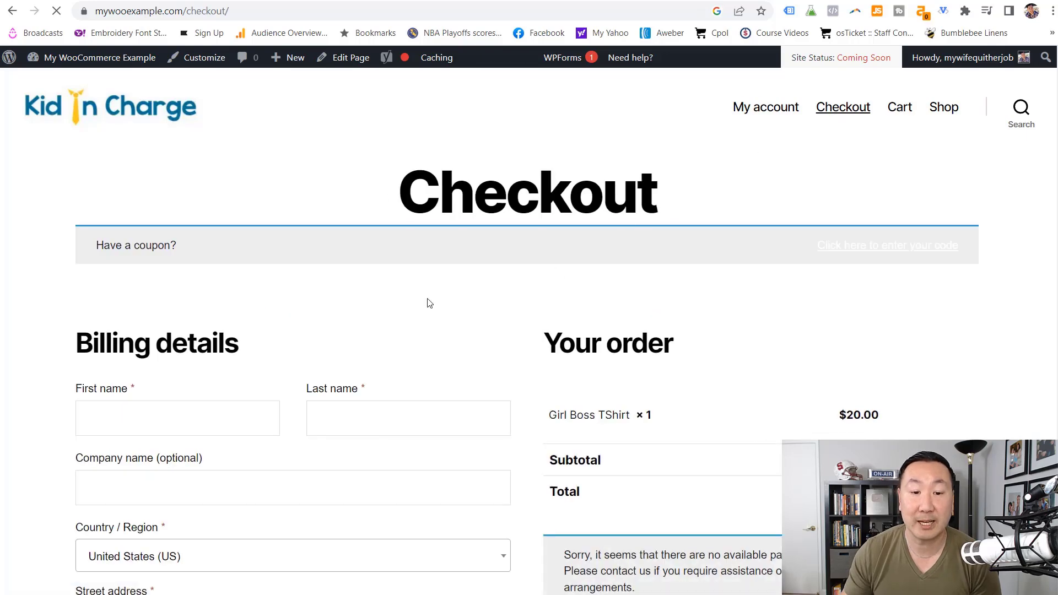
pyautogui.scroll(-7, 420, 308)
pyautogui.scroll(7, 413, 293)
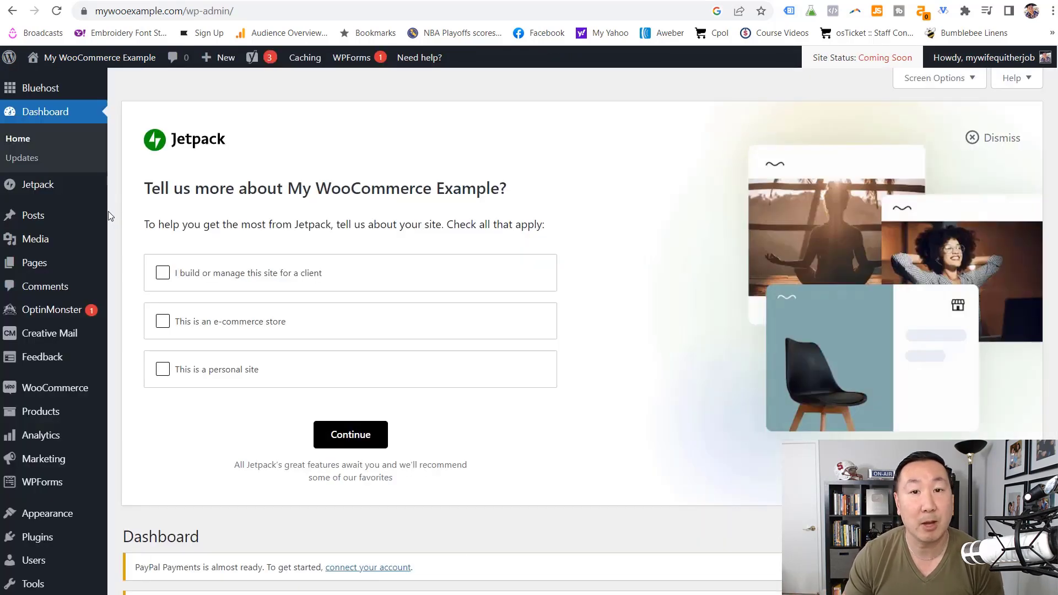
# Open the installed themes in the WordPress admin and look through the whole list.
pyautogui.moveTo(55, 216)
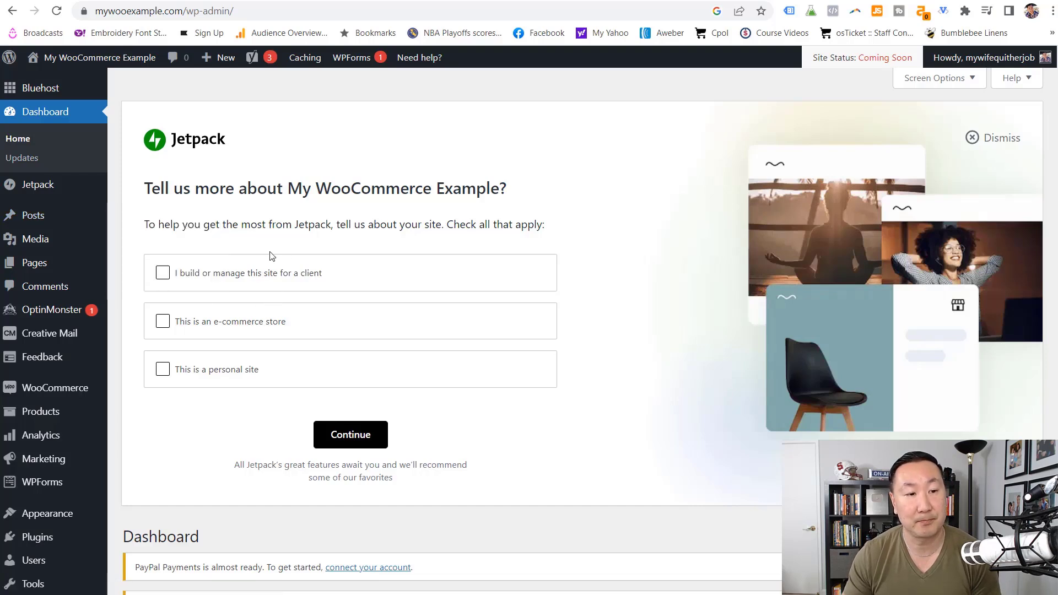
pyautogui.scroll(-3, 104, 306)
pyautogui.moveTo(102, 307)
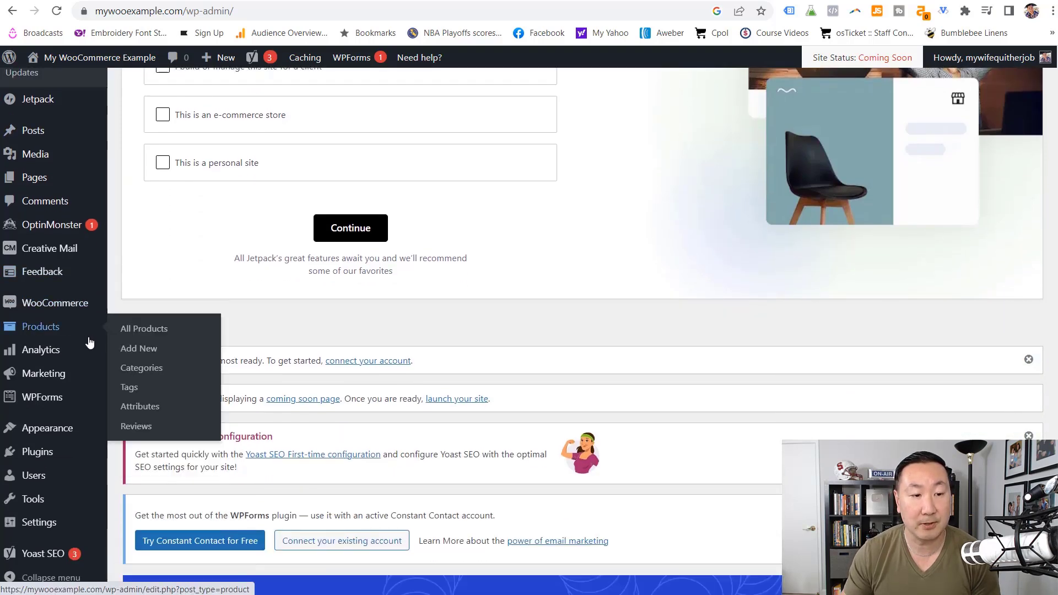
pyautogui.moveTo(45, 437)
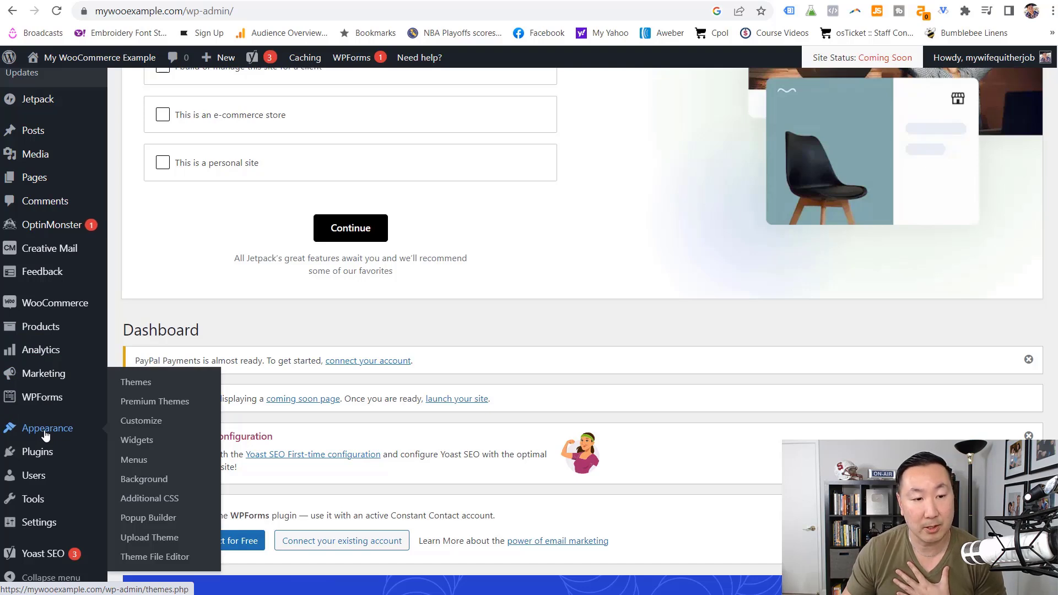
pyautogui.click(142, 383)
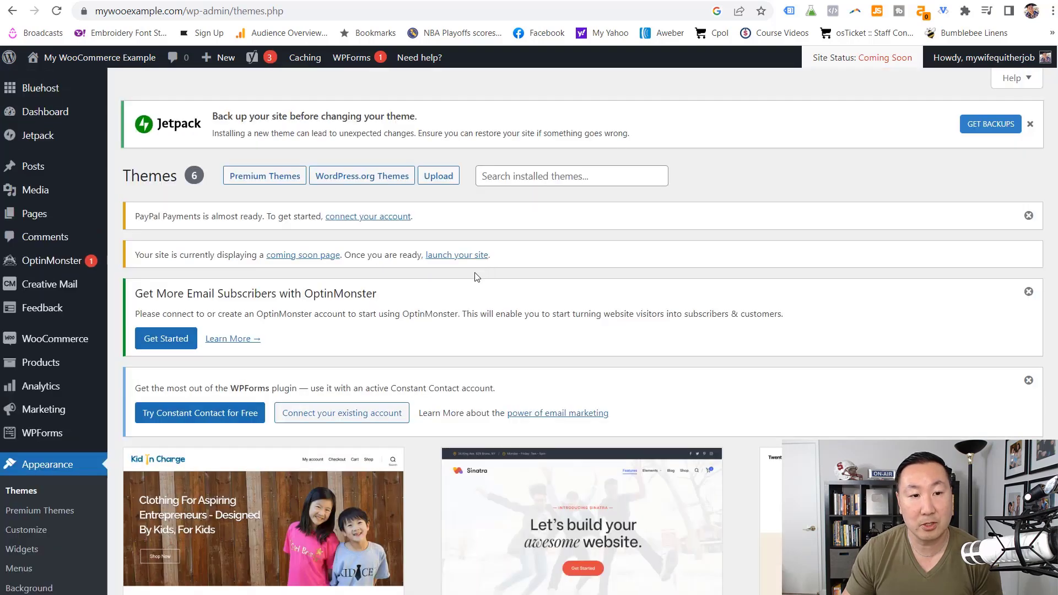
pyautogui.scroll(-2, 466, 282)
pyautogui.scroll(-8, 463, 284)
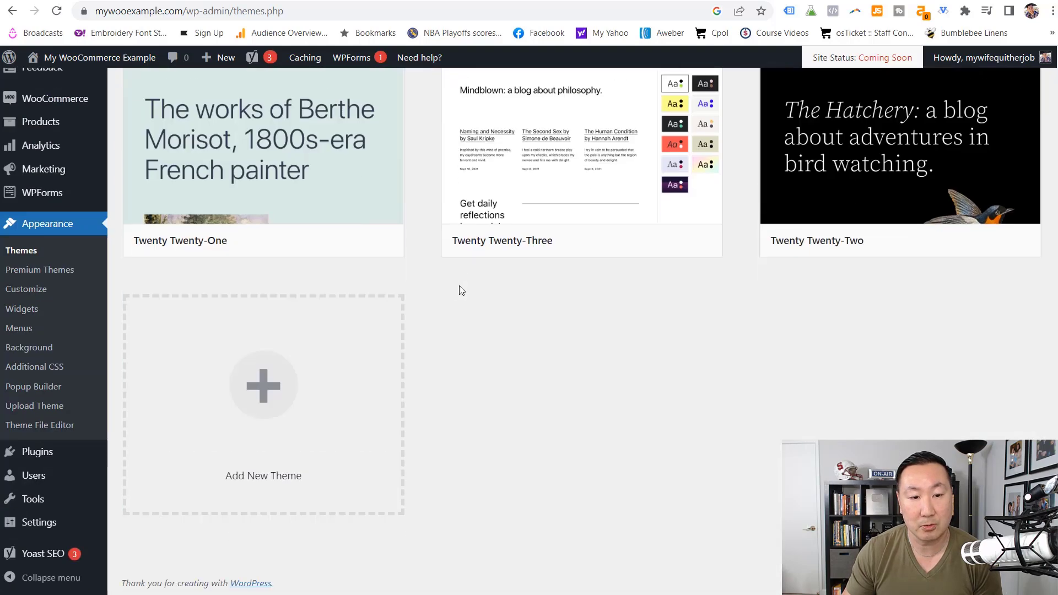
# Go to adding a new theme and search the available themes for "twenty twenty".
pyautogui.click(262, 392)
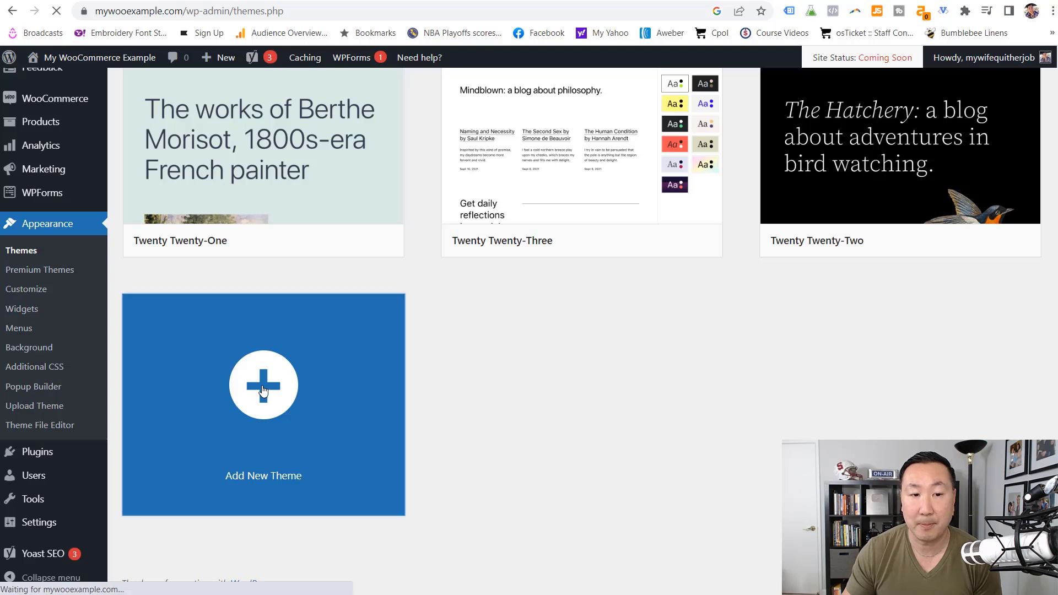
pyautogui.write('twenty')
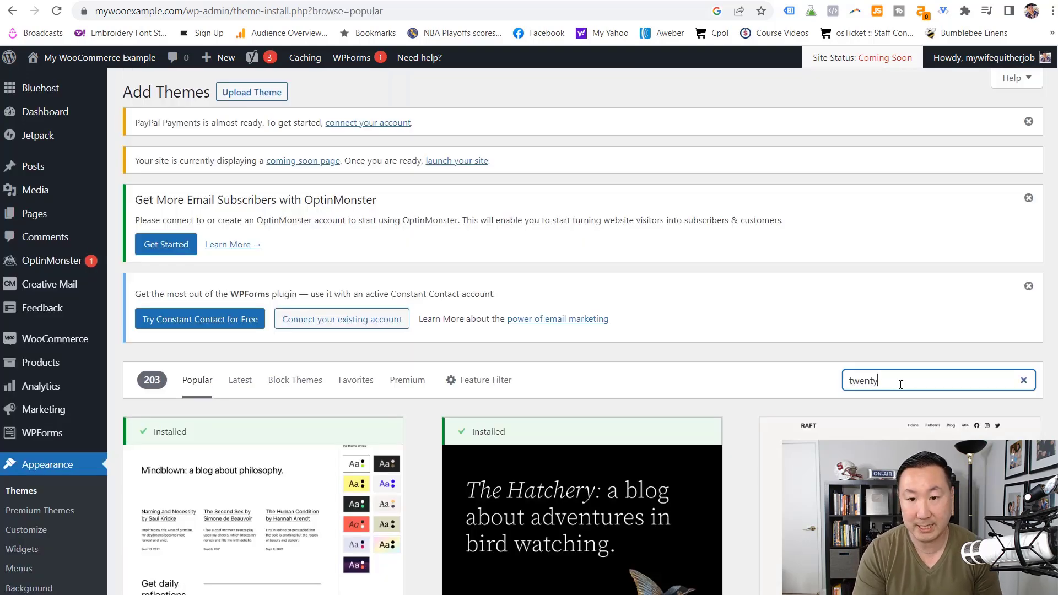
pyautogui.write(' twenty')
pyautogui.scroll(-3, 900, 384)
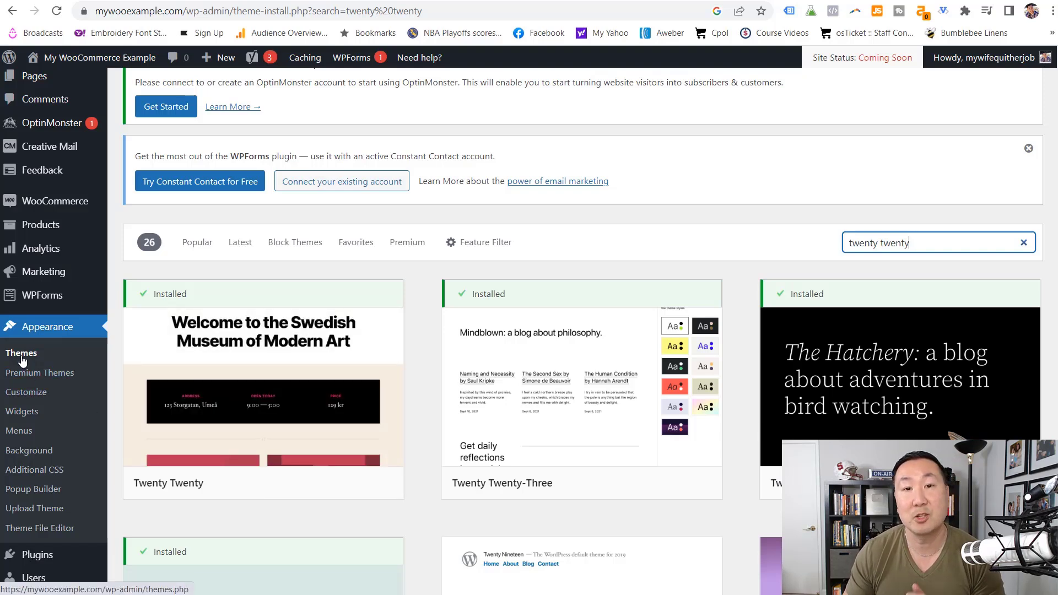
# Open the theme upload form and browse the Data (D:) drive for a zip file without choosing one.
pyautogui.scroll(3, 269, 263)
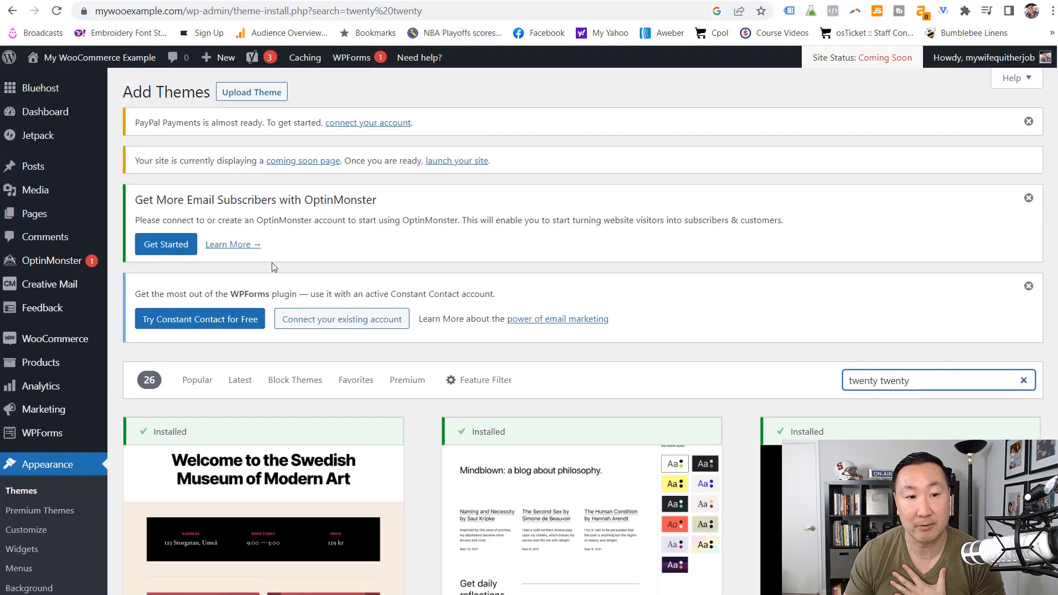
pyautogui.click(251, 92)
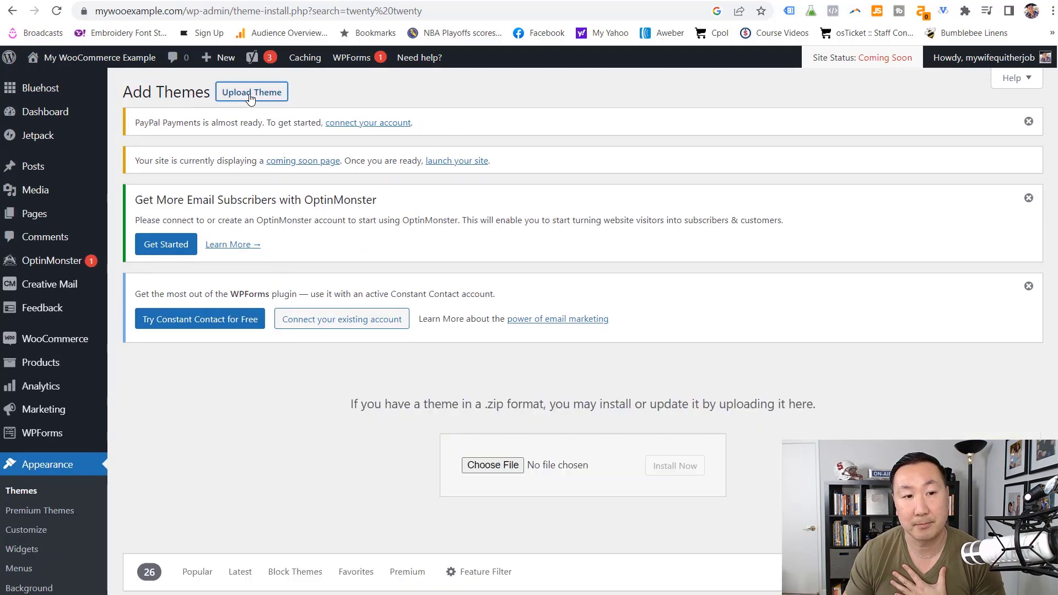
pyautogui.click(493, 465)
pyautogui.click(50, 159)
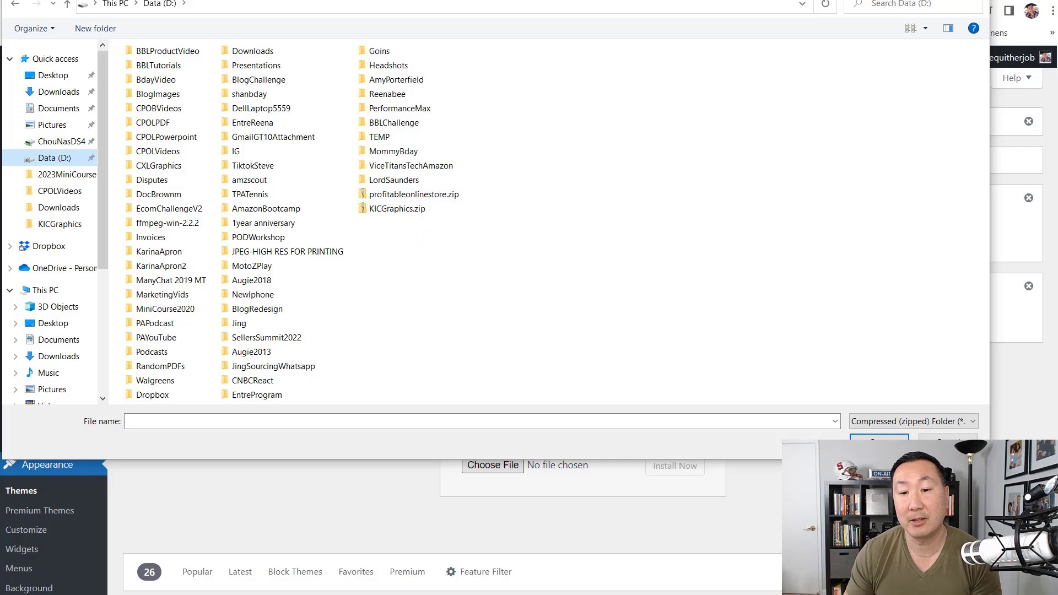
pyautogui.press('Escape')
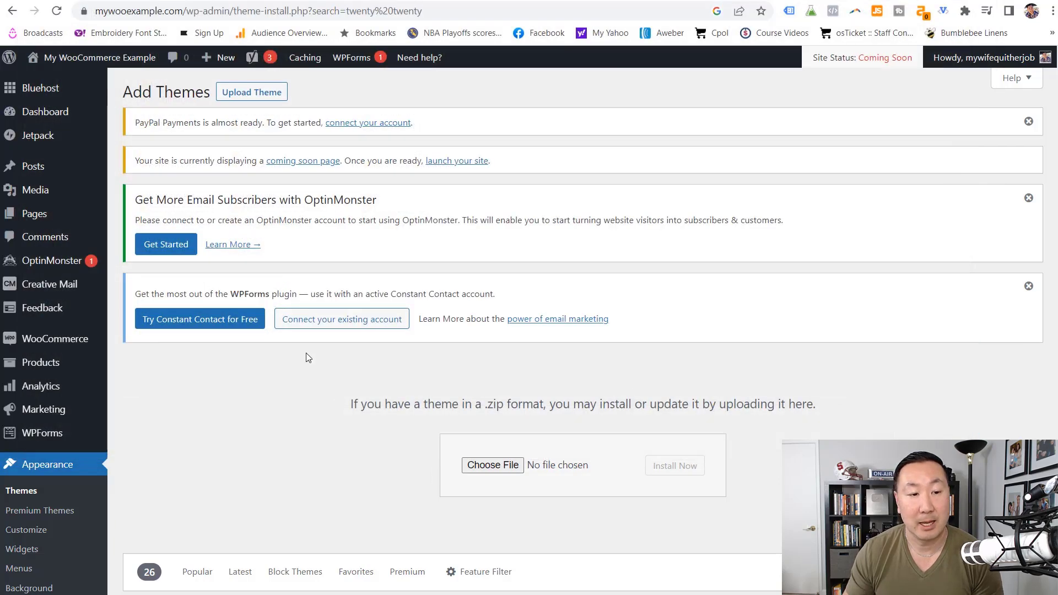
# Return to the installed themes list and look over the available themes.
pyautogui.scroll(-5, 305, 352)
pyautogui.scroll(-4, 286, 388)
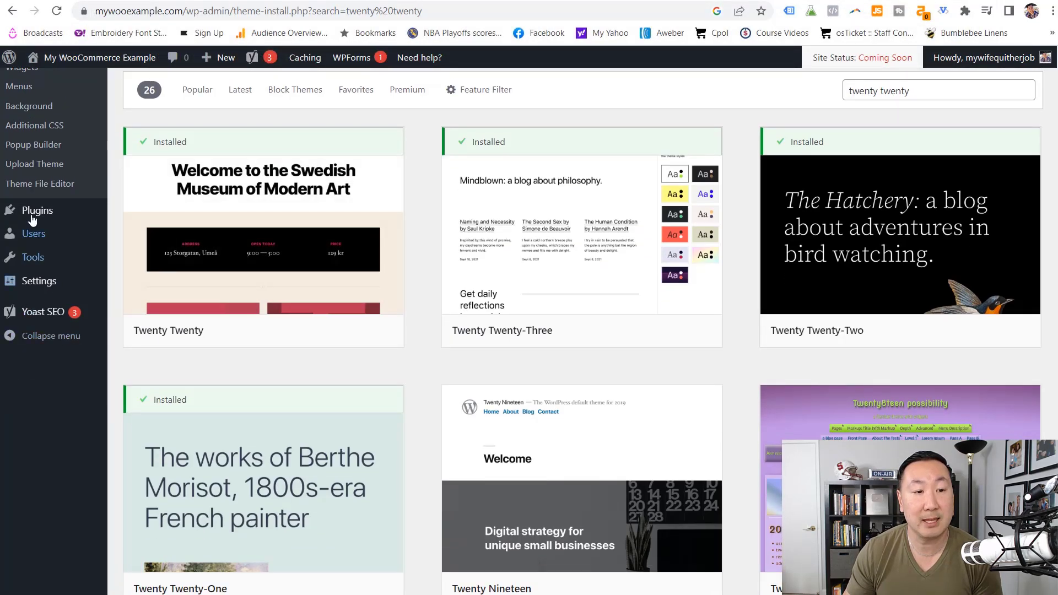
pyautogui.click(47, 175)
pyautogui.click(24, 283)
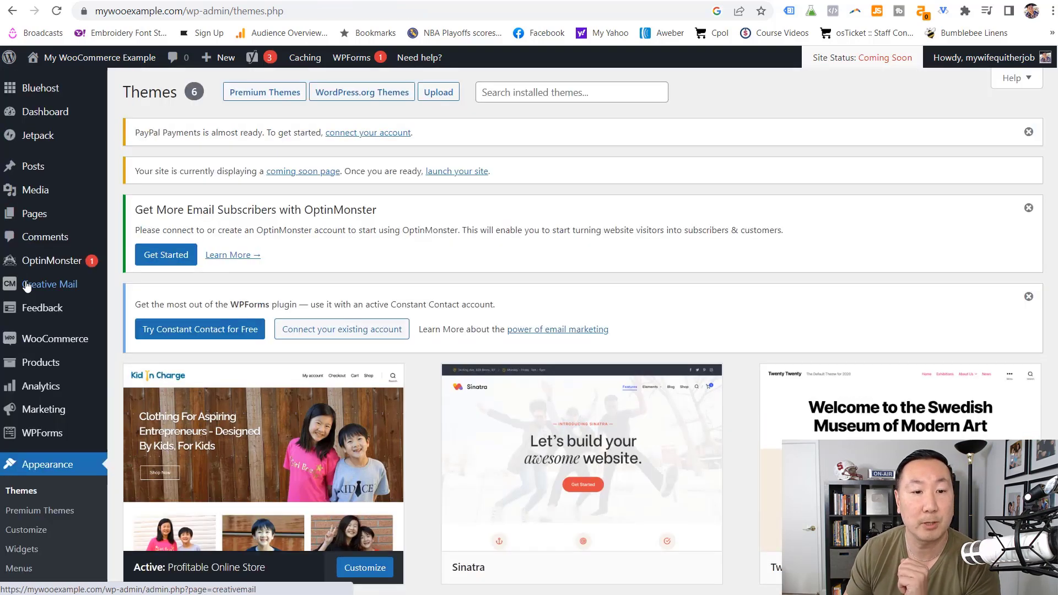
pyautogui.scroll(-4, 445, 270)
pyautogui.scroll(2, 243, 264)
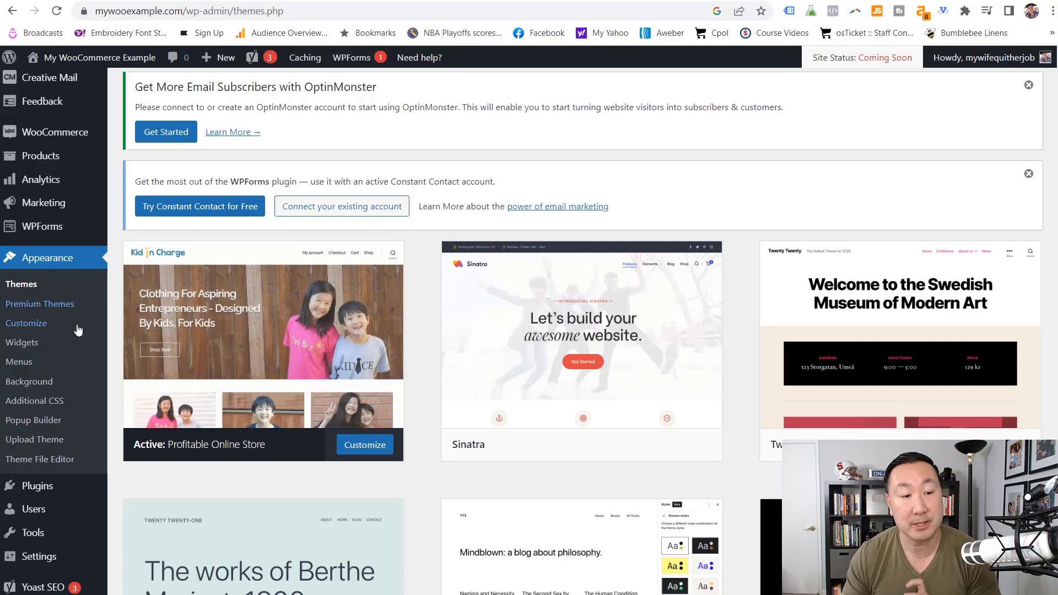
# Go to adding a new plugin and search the plugin directory for "siteorigin".
pyautogui.moveTo(31, 486)
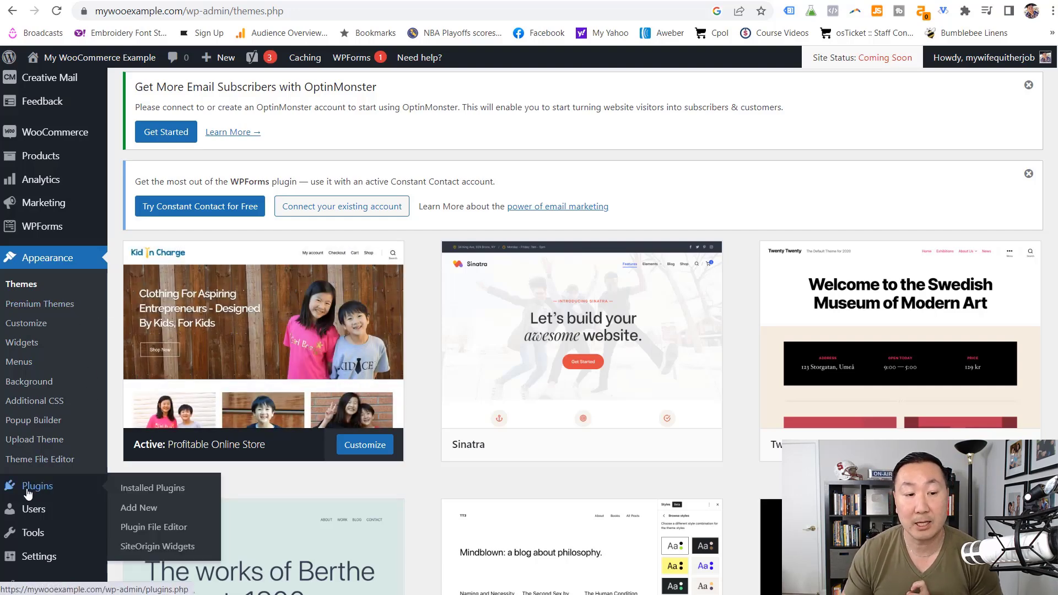
pyautogui.click(147, 510)
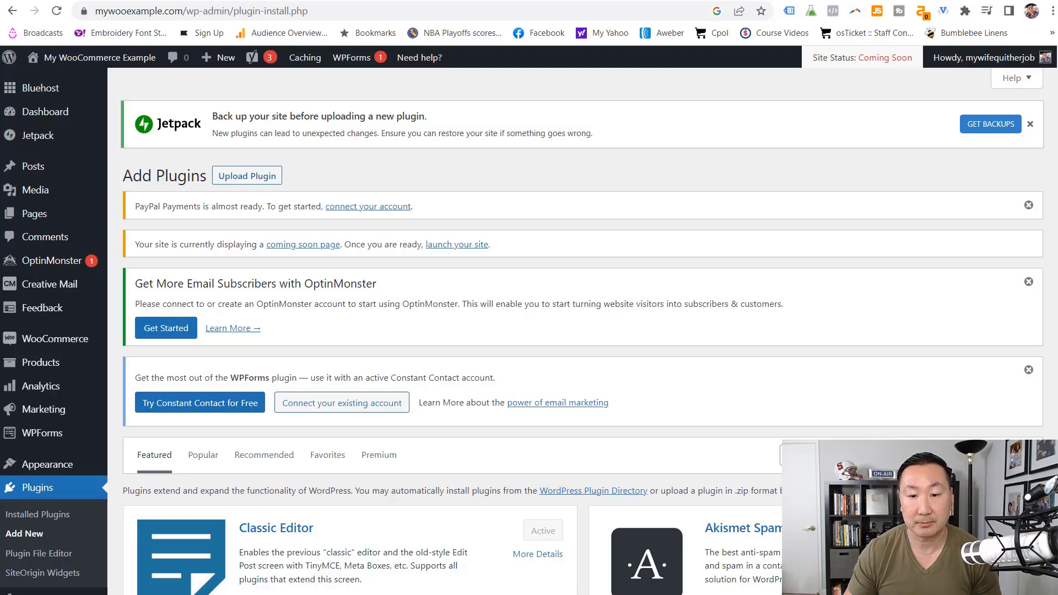
pyautogui.scroll(-3, 749, 389)
pyautogui.scroll(3, 737, 396)
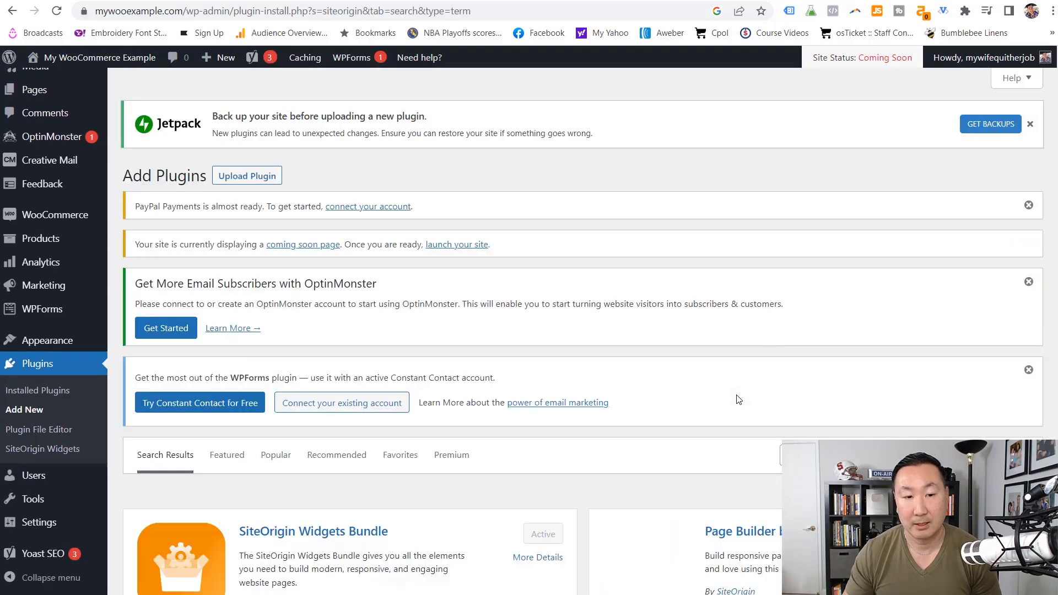
pyautogui.scroll(-5, 738, 399)
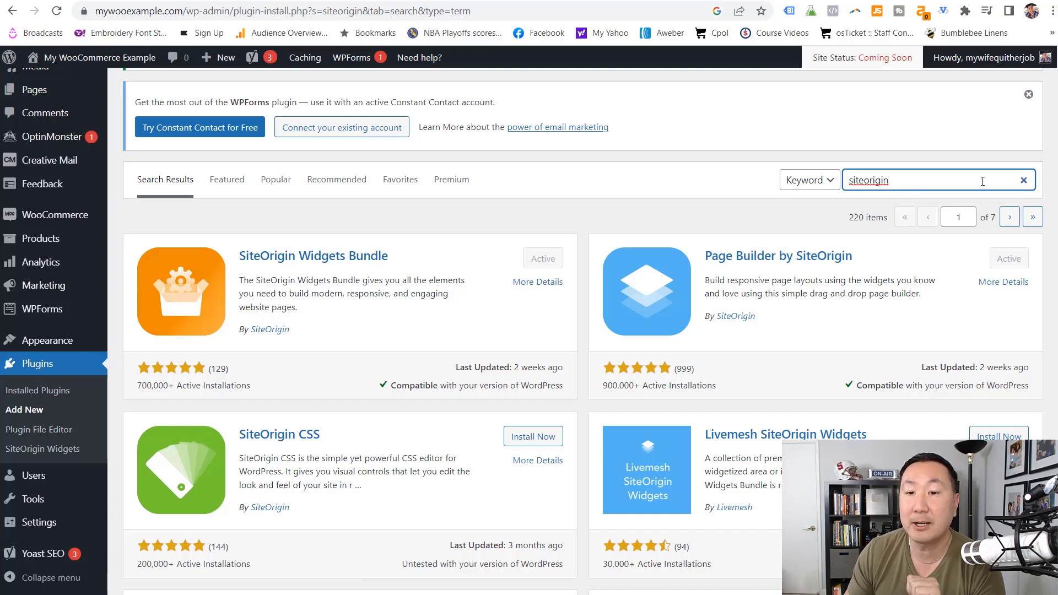
# Replace the plugin search with "classic" and look through the matching plugins.
pyautogui.click(1024, 181)
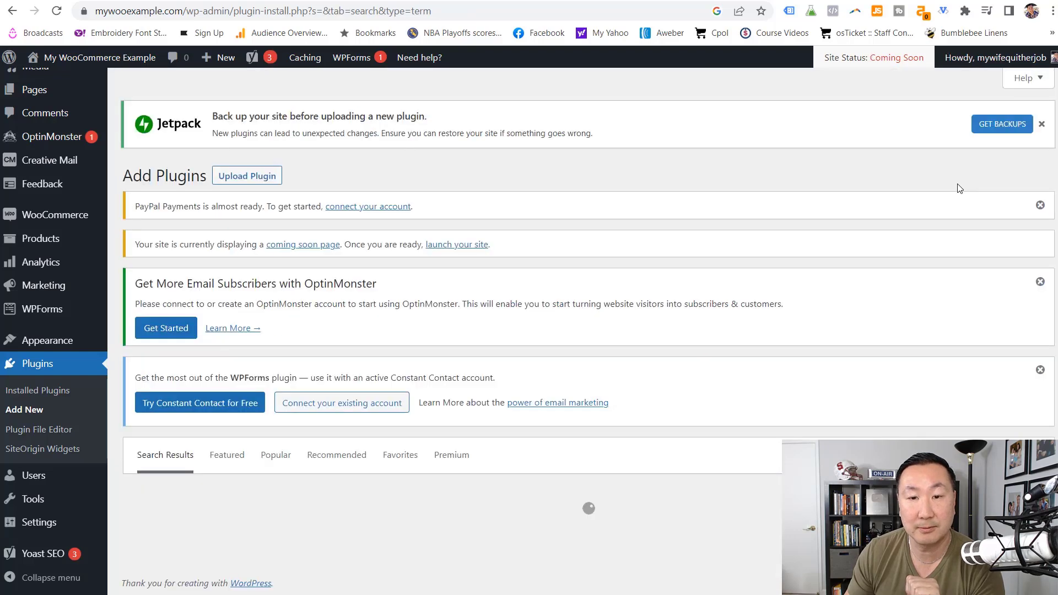
pyautogui.write('classic')
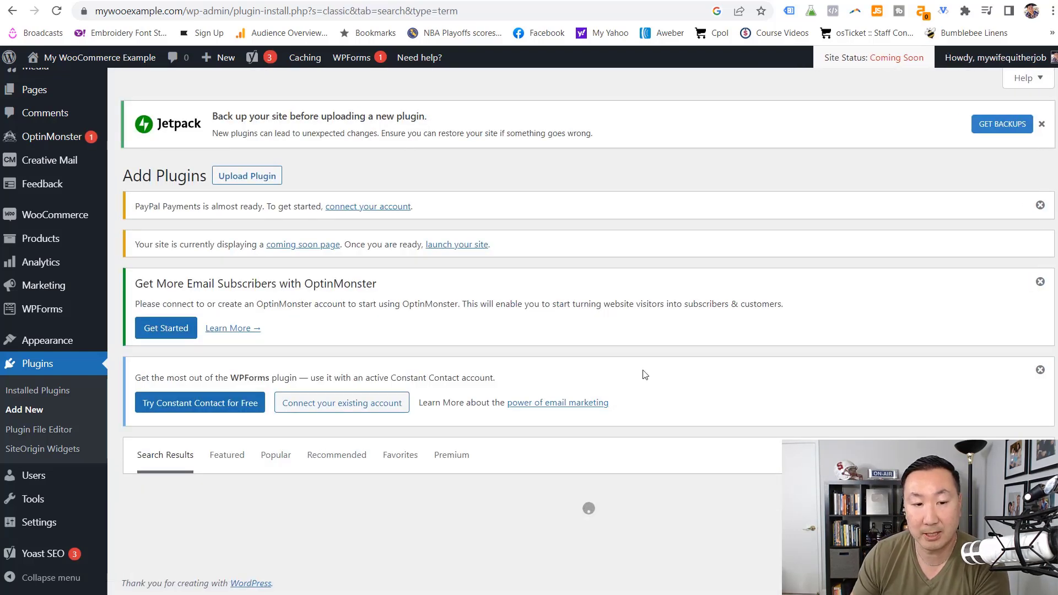
pyautogui.scroll(-5, 531, 385)
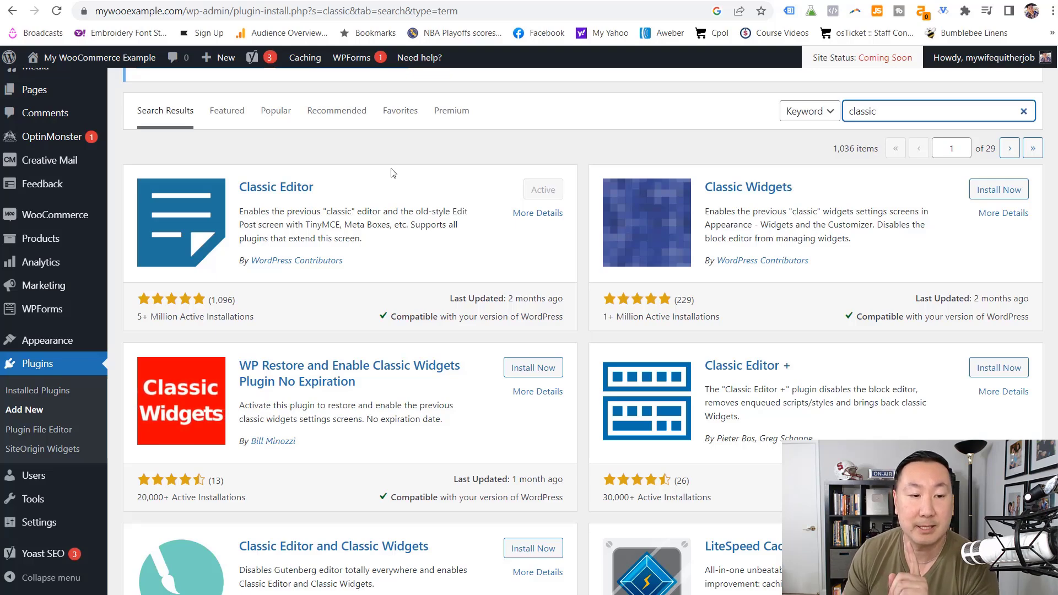
pyautogui.scroll(-1, 306, 273)
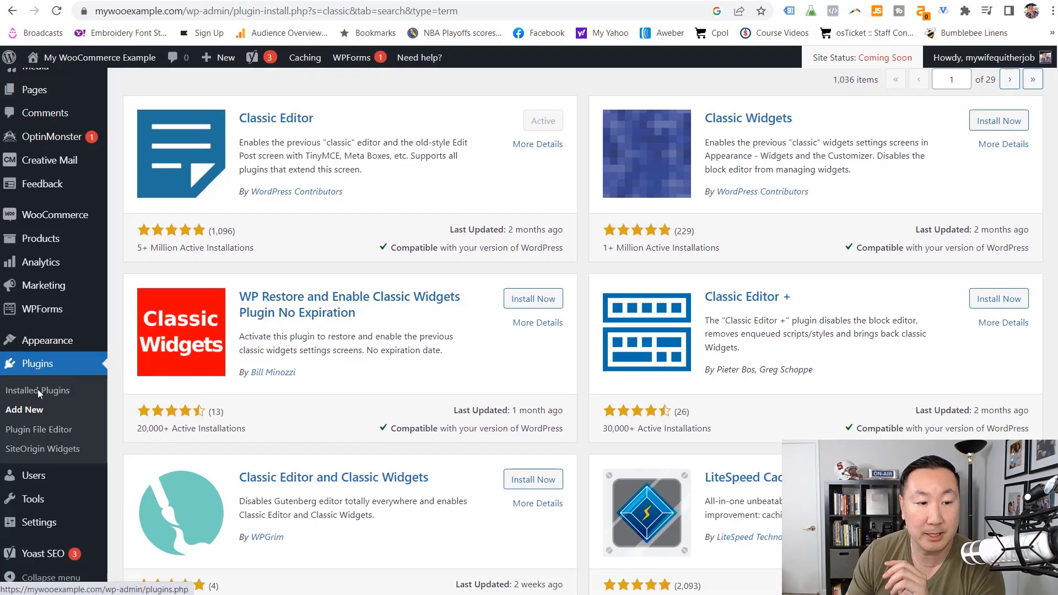
# Open the SiteOrigin Widgets Bundle page and examine which widgets it offers and which are active.
pyautogui.click(37, 455)
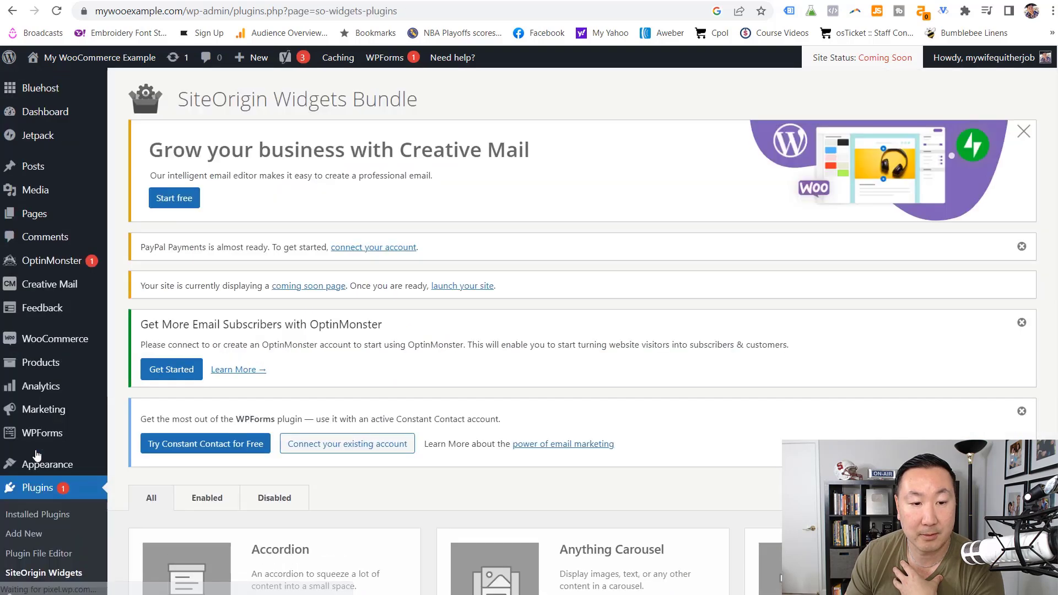
pyautogui.scroll(-7, 498, 358)
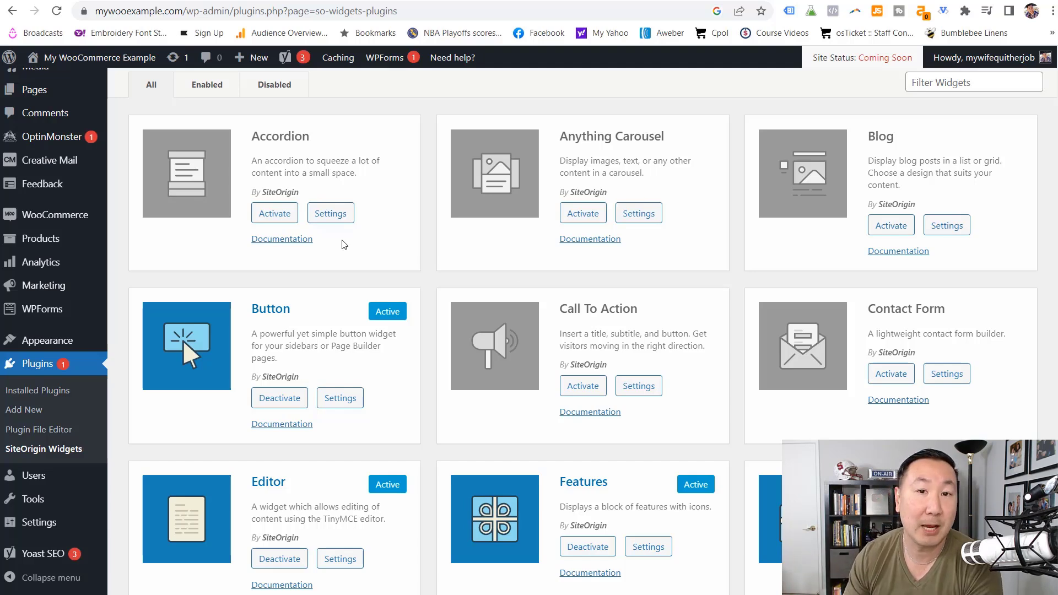
pyautogui.scroll(-4, 673, 236)
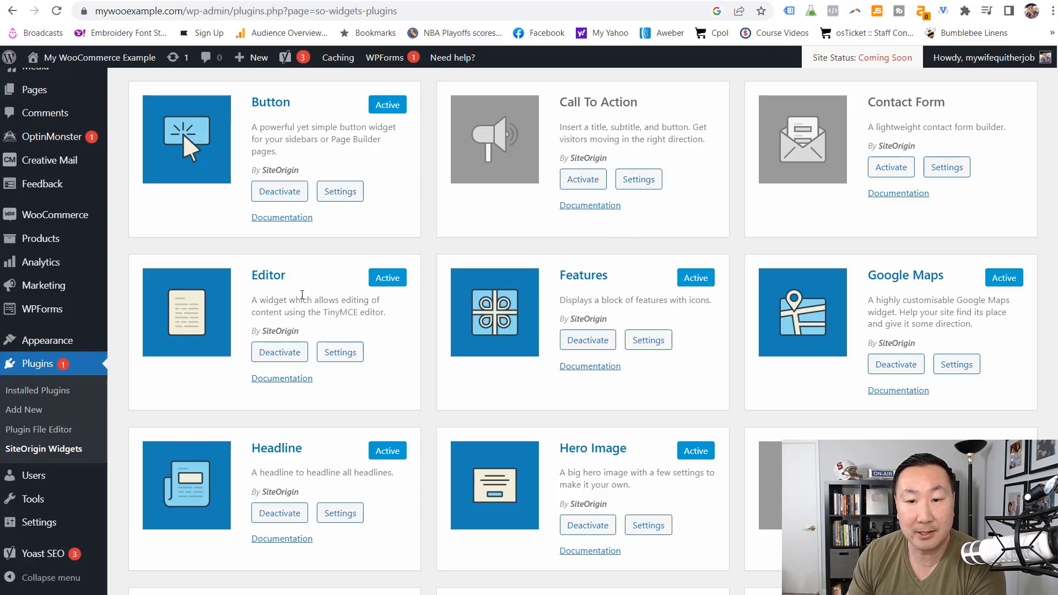
pyautogui.scroll(-4, 641, 296)
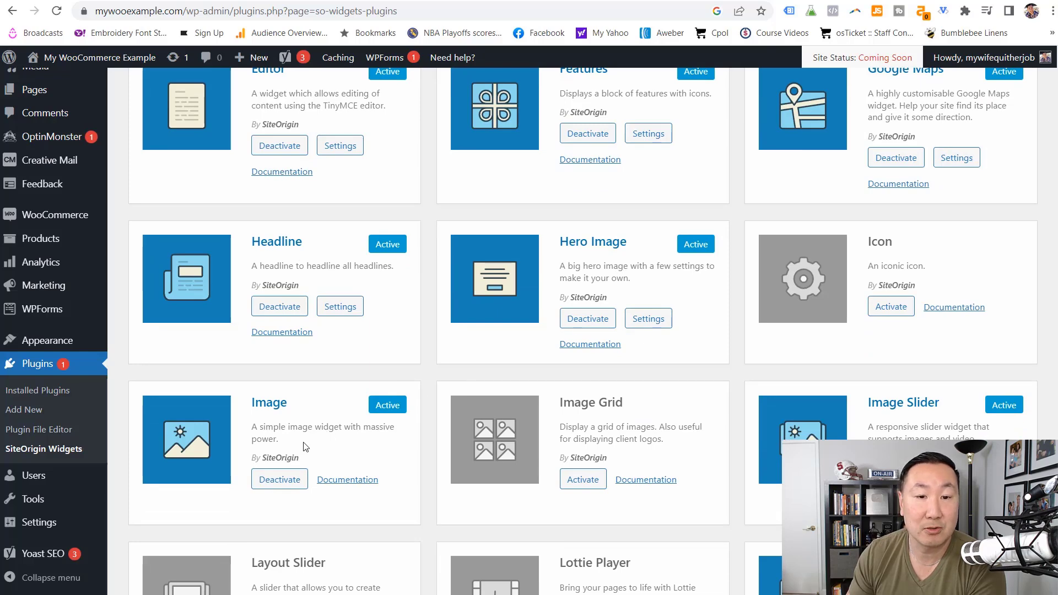
pyautogui.scroll(8, 304, 446)
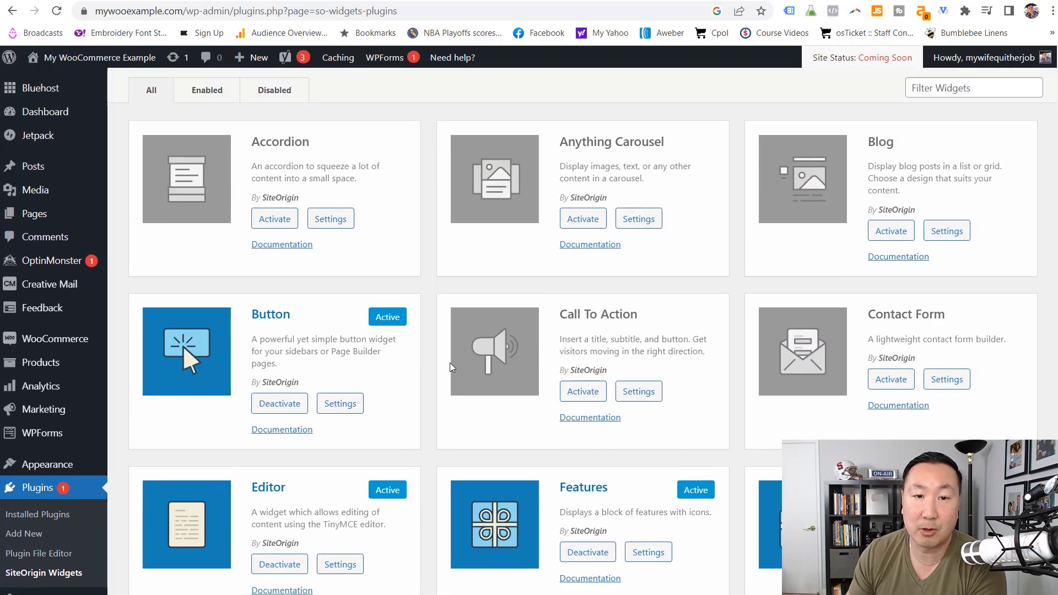
pyautogui.scroll(1, 450, 367)
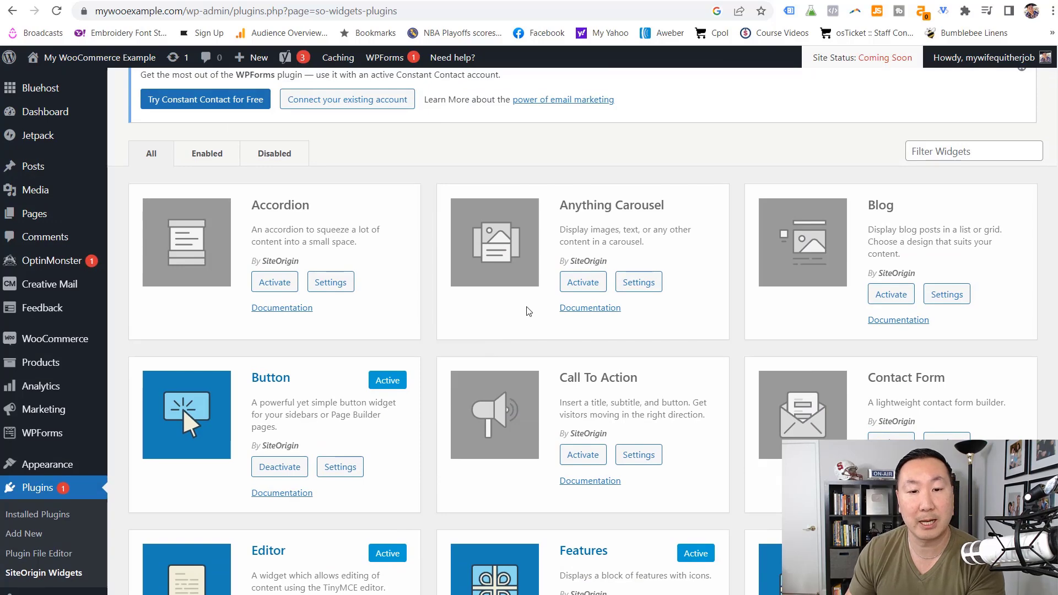
pyautogui.scroll(-1, 528, 312)
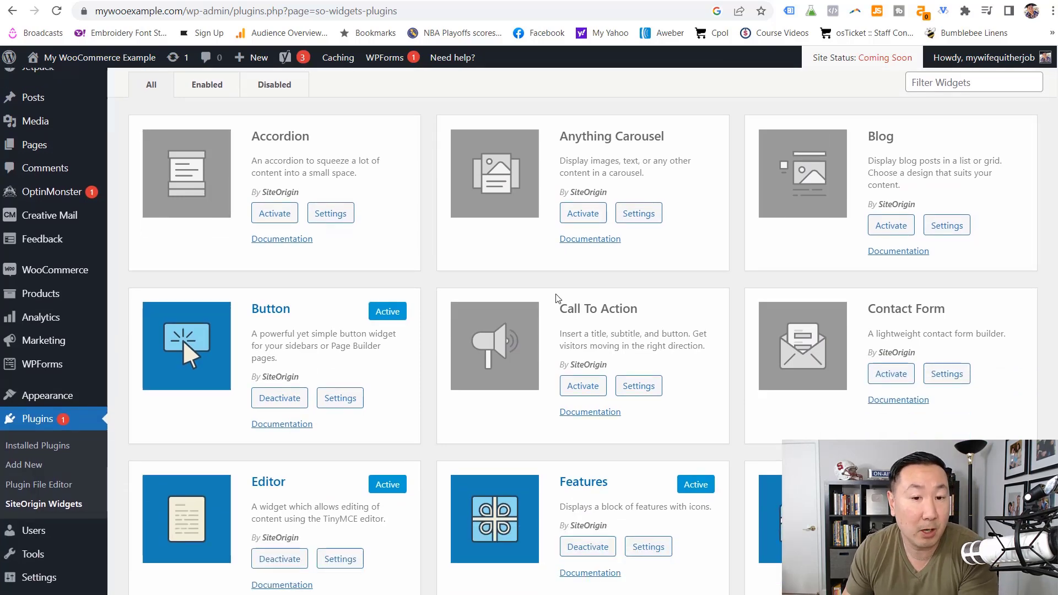
pyautogui.scroll(-5, 777, 270)
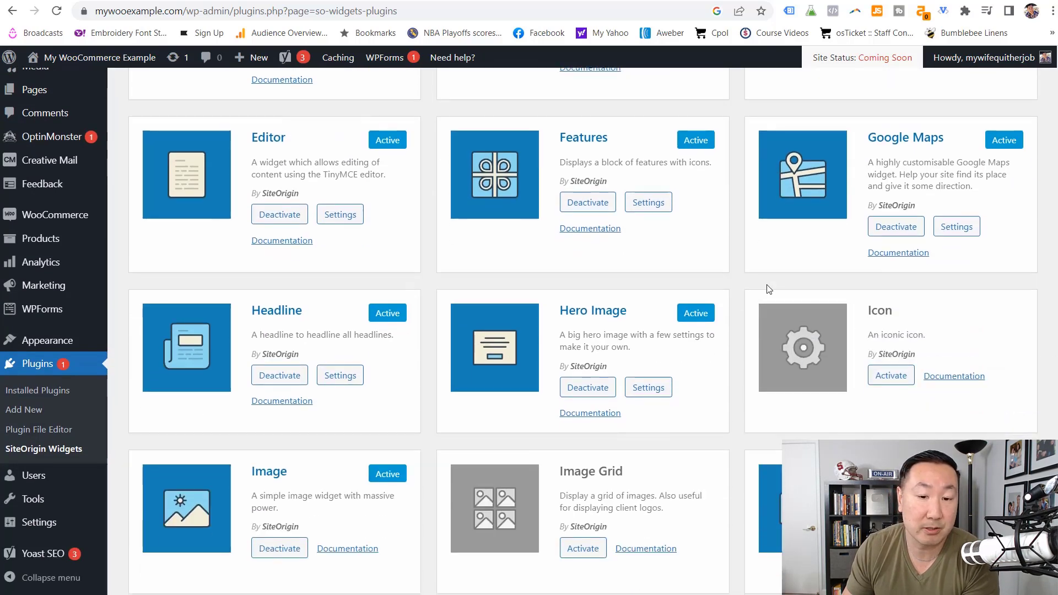
pyautogui.scroll(-5, 768, 289)
pyautogui.scroll(-6, 750, 298)
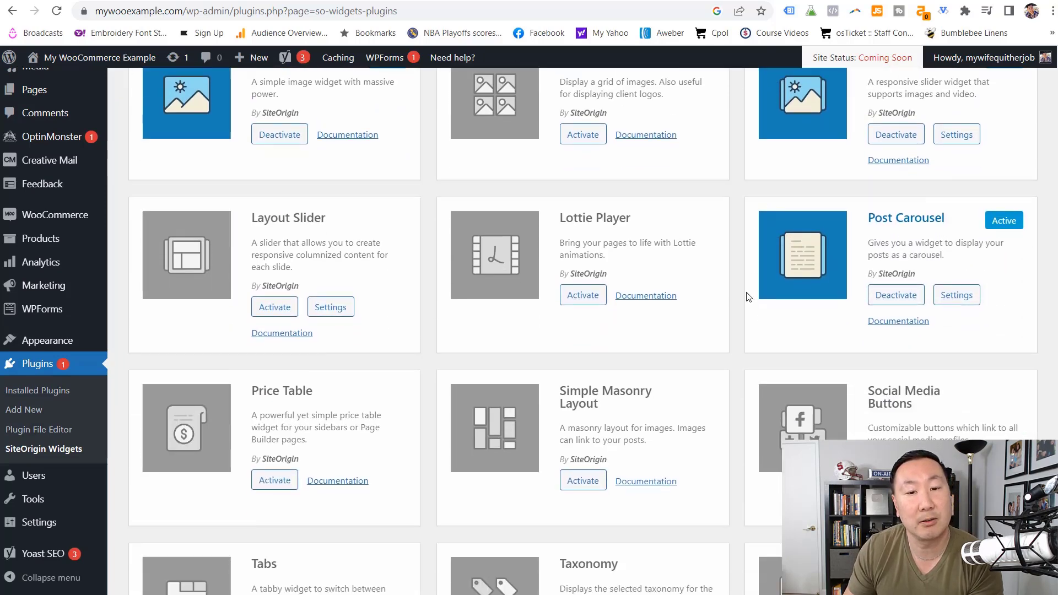
pyautogui.scroll(6, 748, 295)
pyautogui.scroll(4, 749, 298)
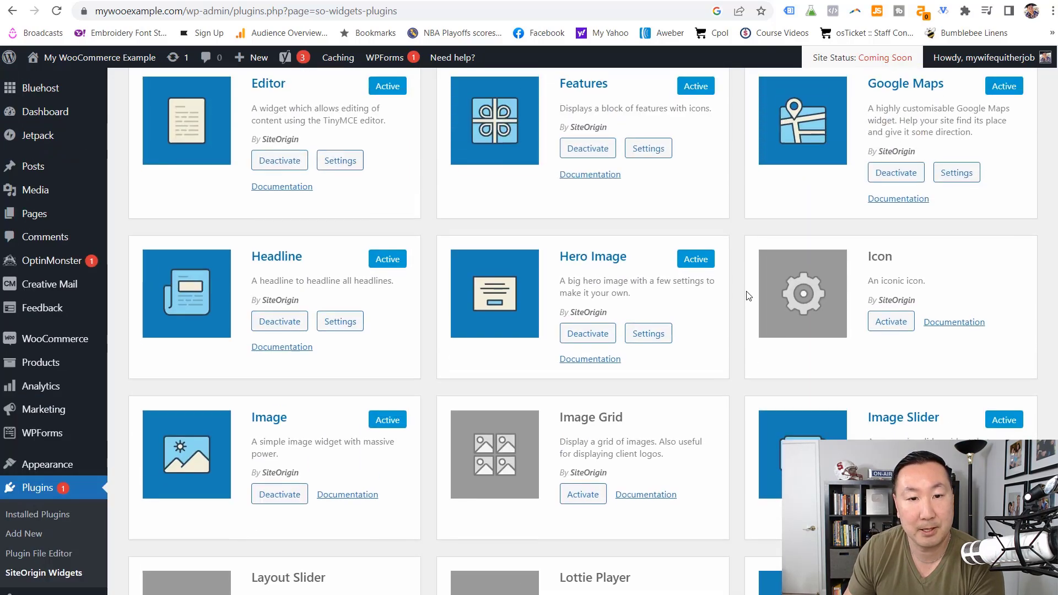
pyautogui.scroll(3, 633, 336)
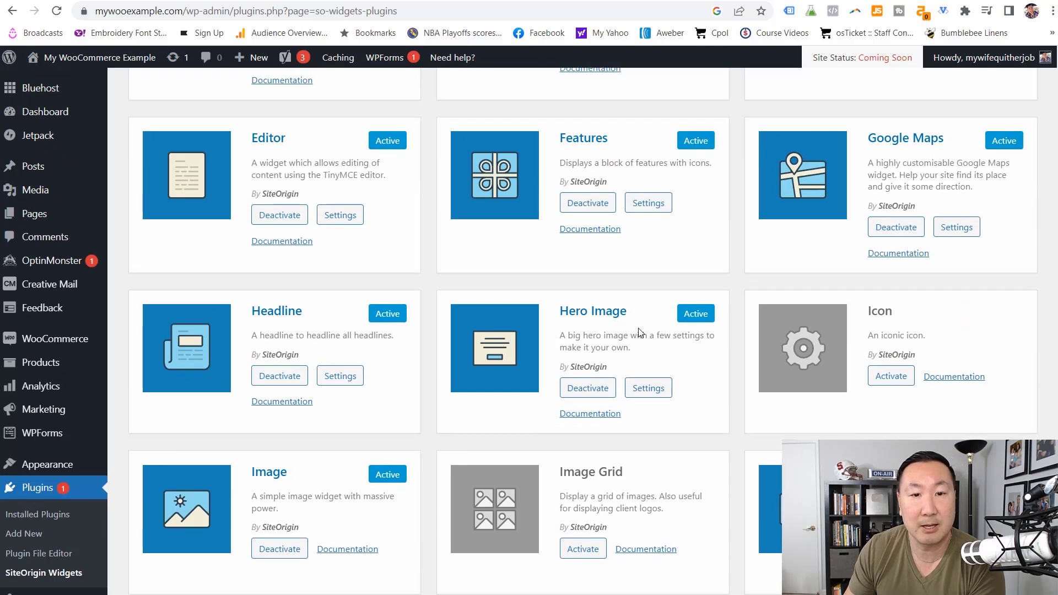
pyautogui.scroll(5, 386, 300)
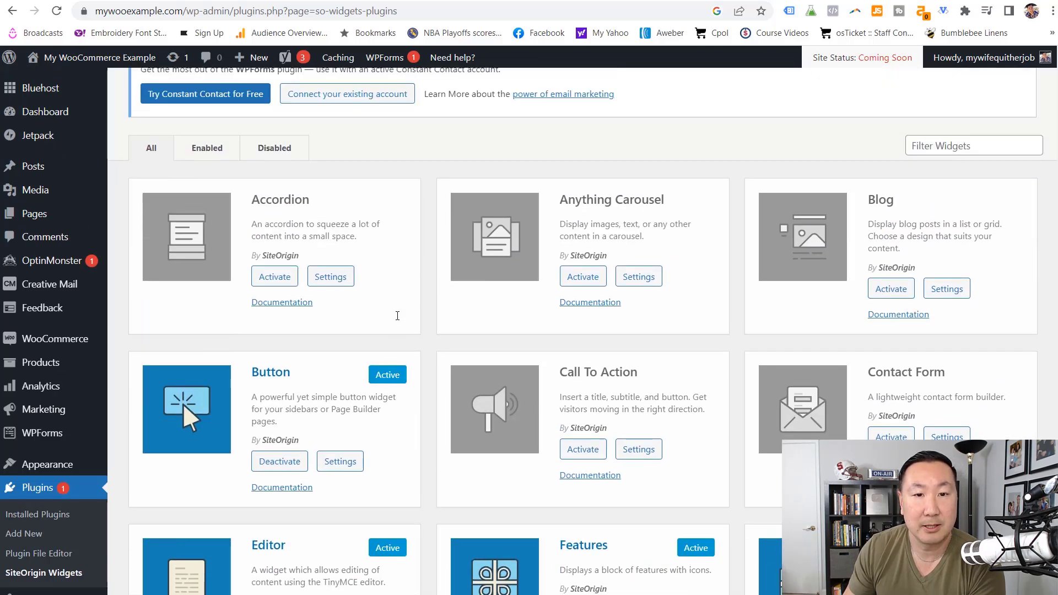
pyautogui.scroll(-6, 430, 334)
pyautogui.scroll(-1, 446, 336)
pyautogui.scroll(1, 551, 221)
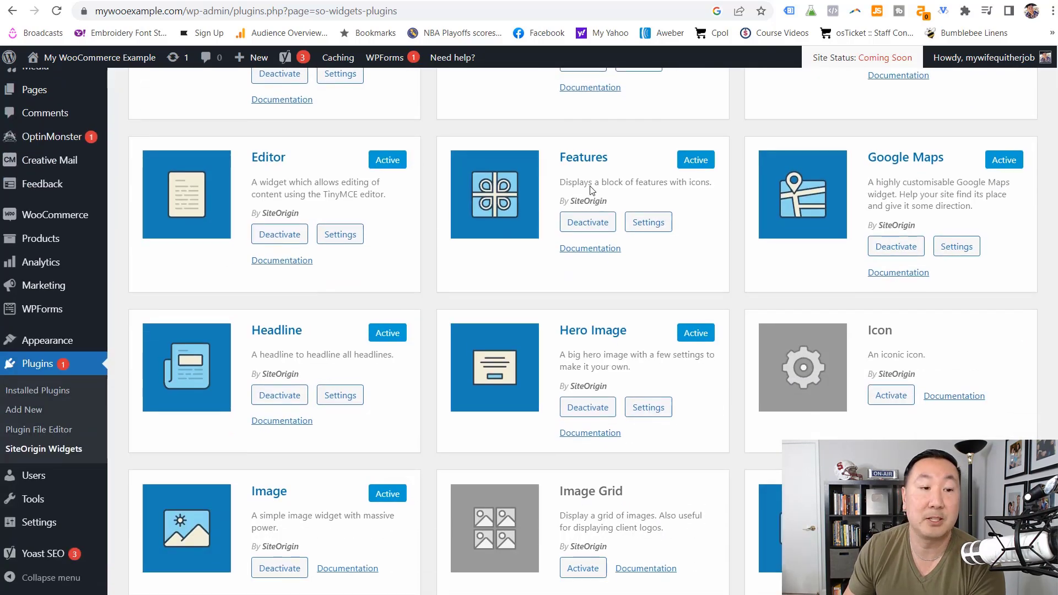
pyautogui.scroll(5, 491, 256)
pyautogui.scroll(7, 491, 256)
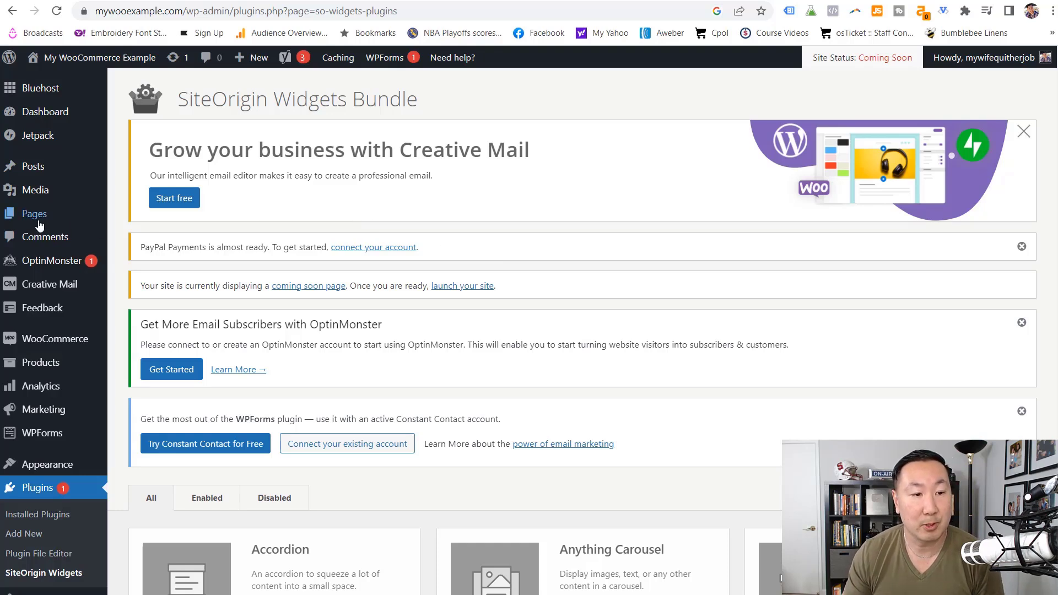
# Start a new page and assign it the Full Width No Title Template.
pyautogui.moveTo(39, 225)
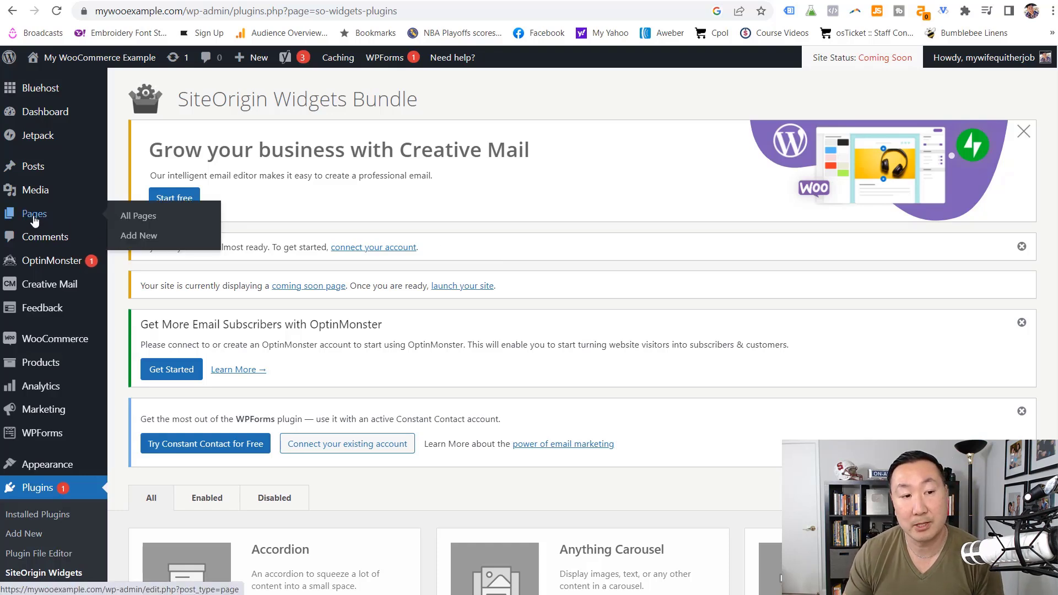
pyautogui.click(147, 236)
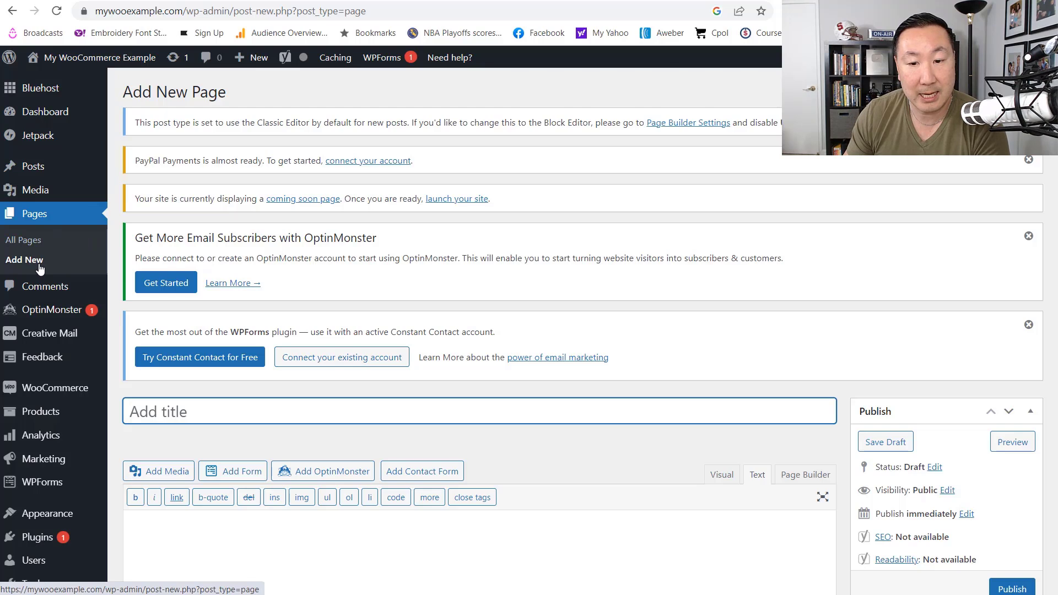
pyautogui.scroll(-4, 675, 335)
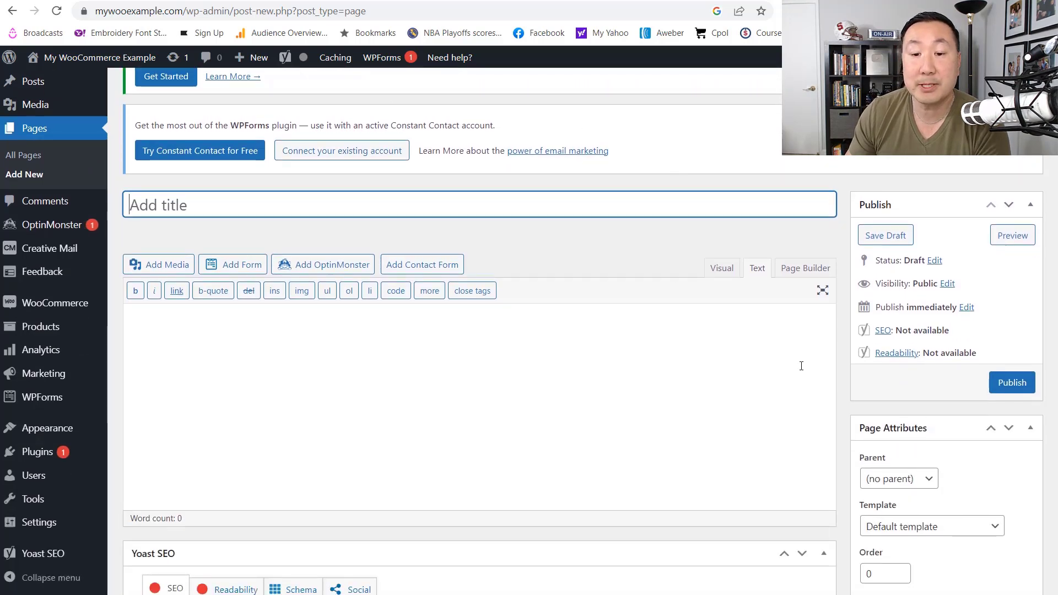
pyautogui.scroll(-1, 801, 366)
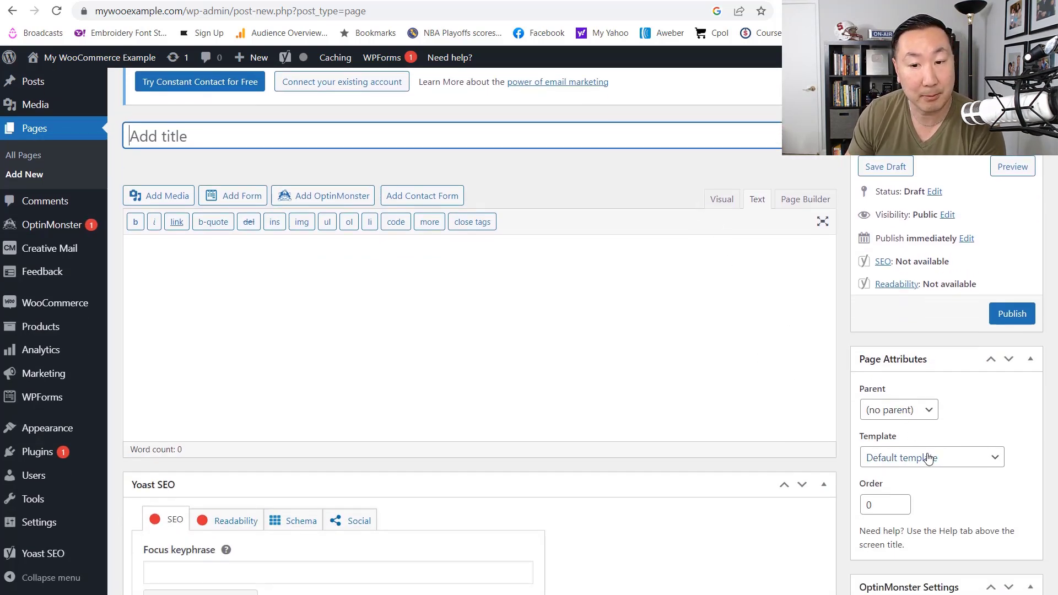
pyautogui.click(903, 458)
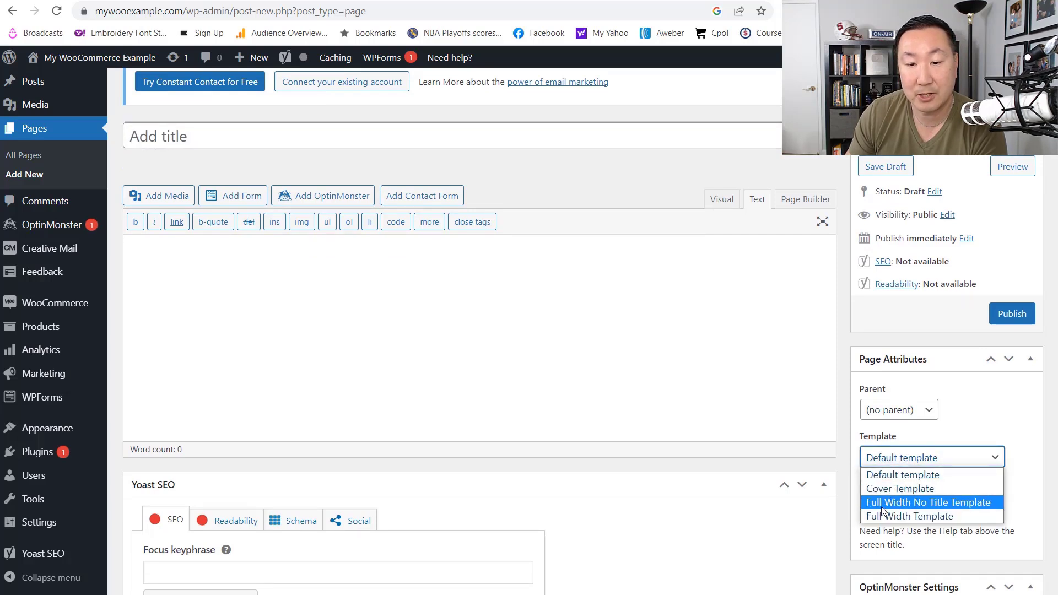
pyautogui.click(972, 503)
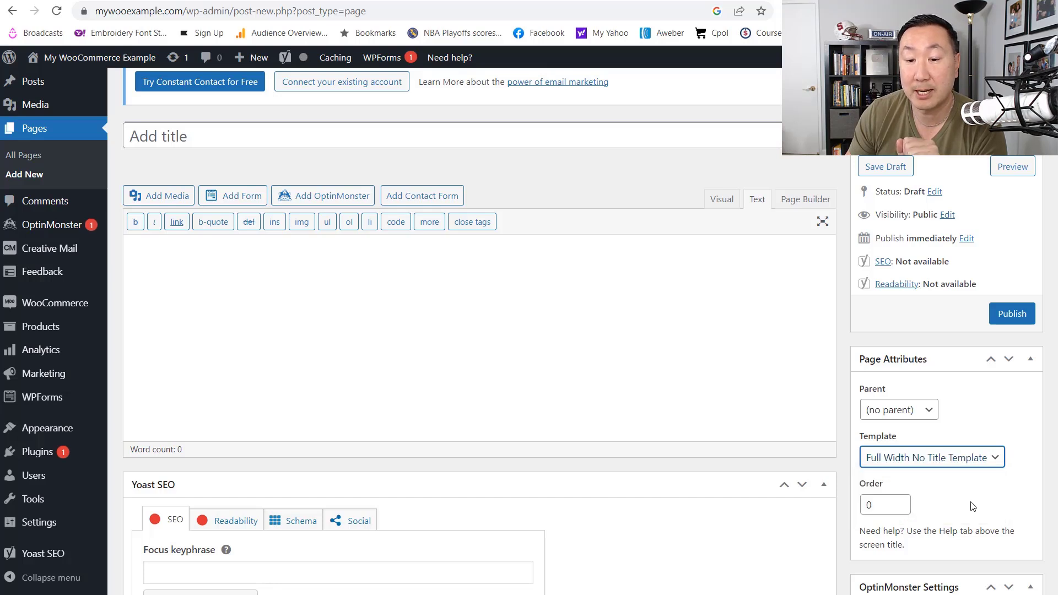
# Title the new page "My Sample Front Page" and save it as a draft.
pyautogui.click(256, 146)
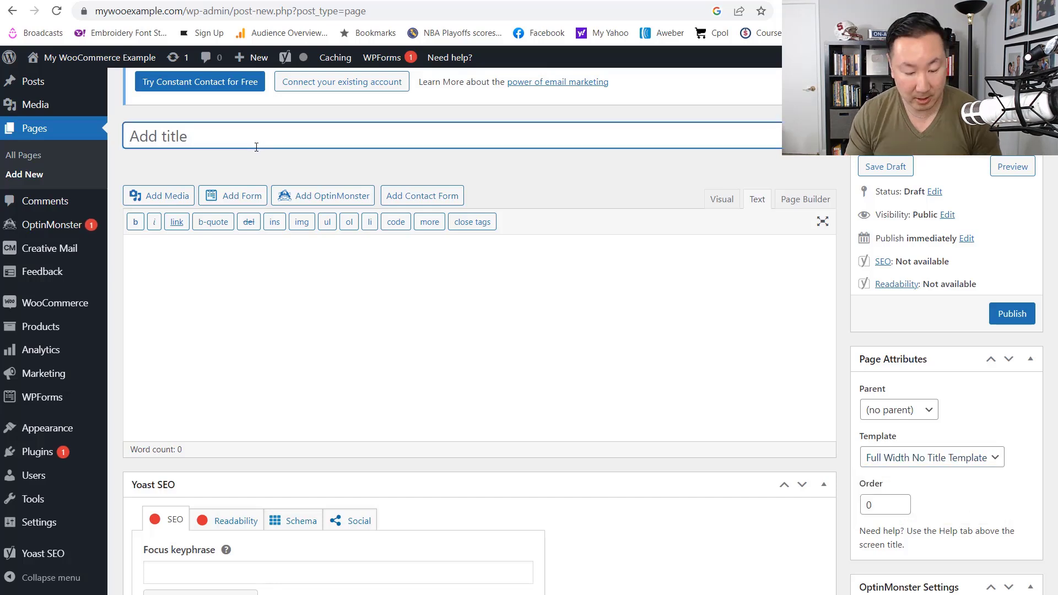
pyautogui.write('My Sam')
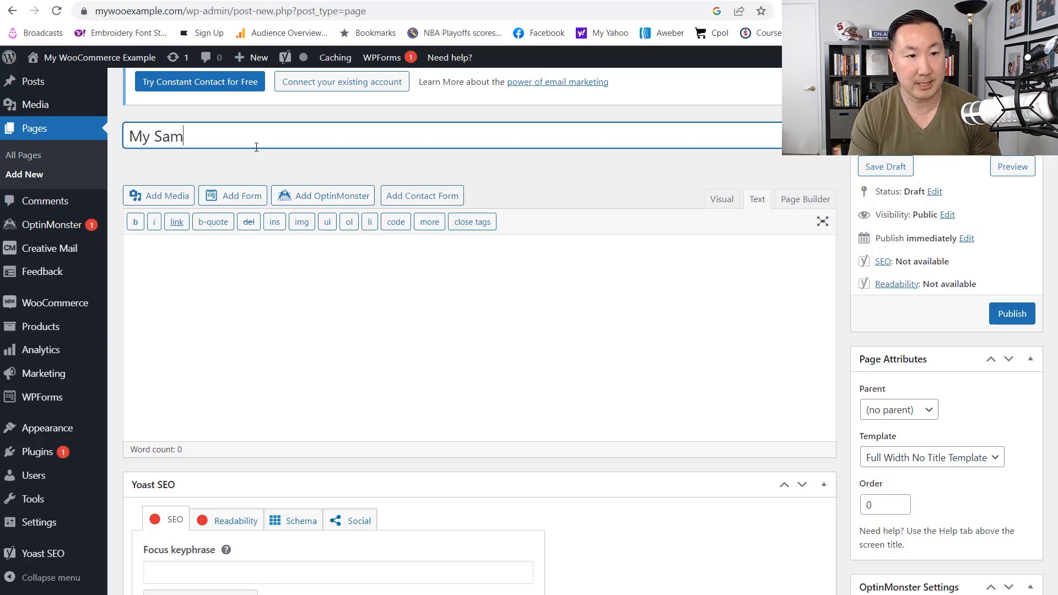
pyautogui.write('ple Front Page')
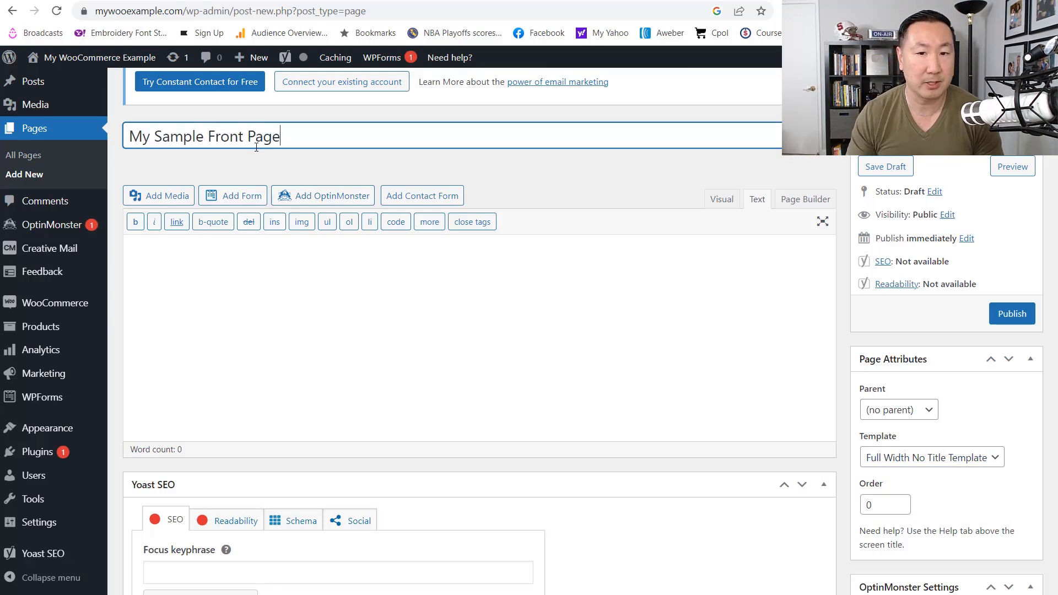
pyautogui.click(880, 167)
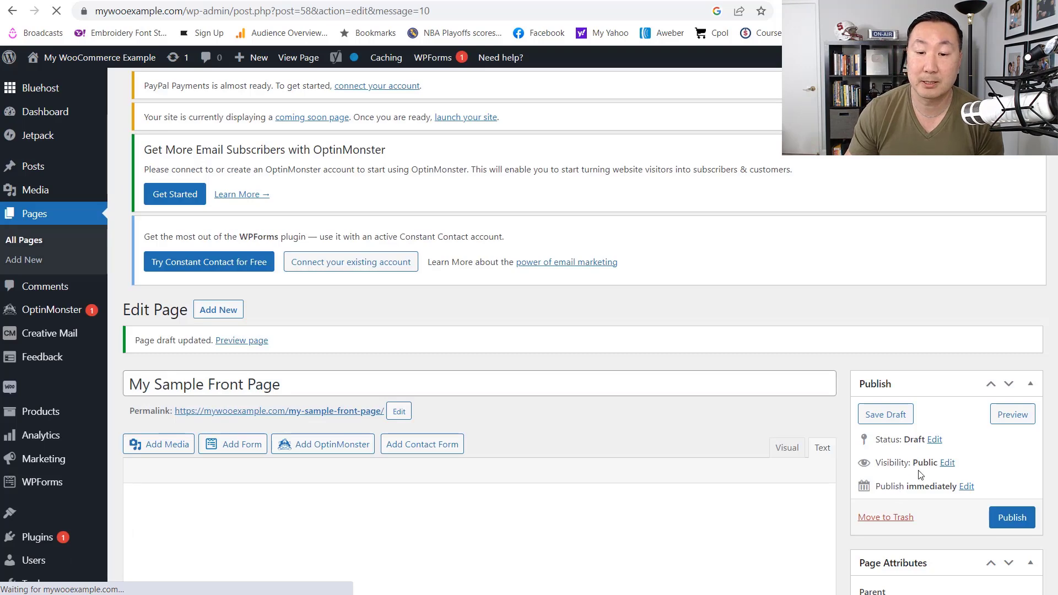
# Switch the My Sample Front Page draft from the text editor to Page Builder editing.
pyautogui.scroll(-10, 919, 474)
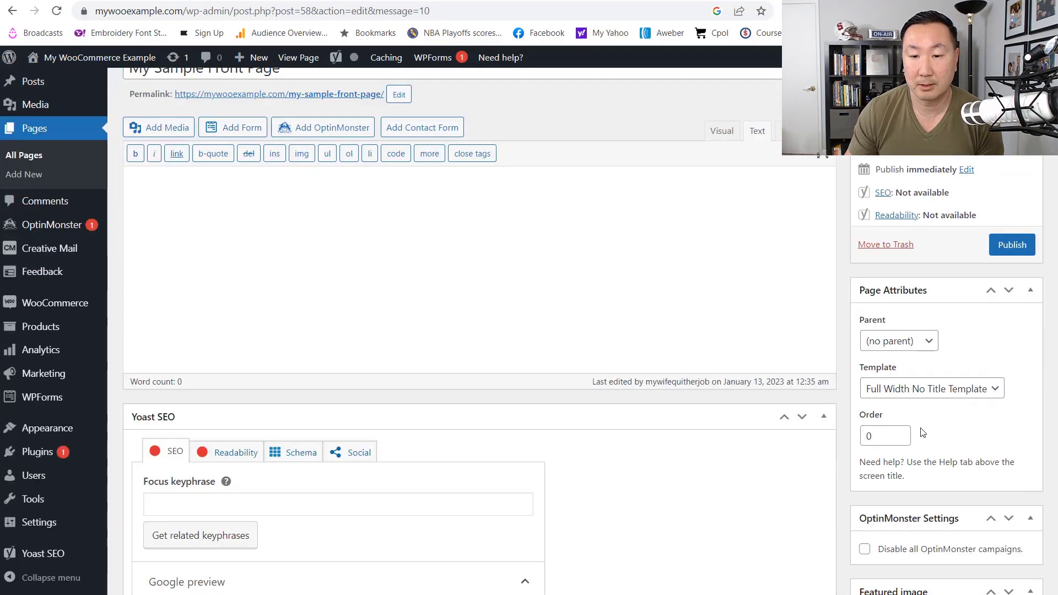
pyautogui.scroll(6, 716, 336)
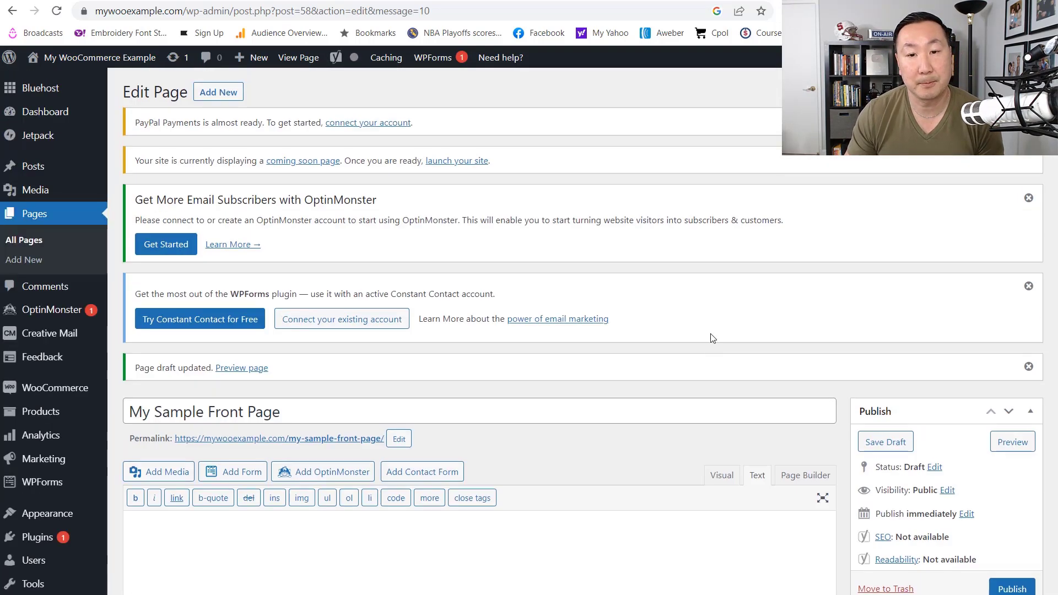
pyautogui.click(814, 478)
pyautogui.scroll(-3, 653, 394)
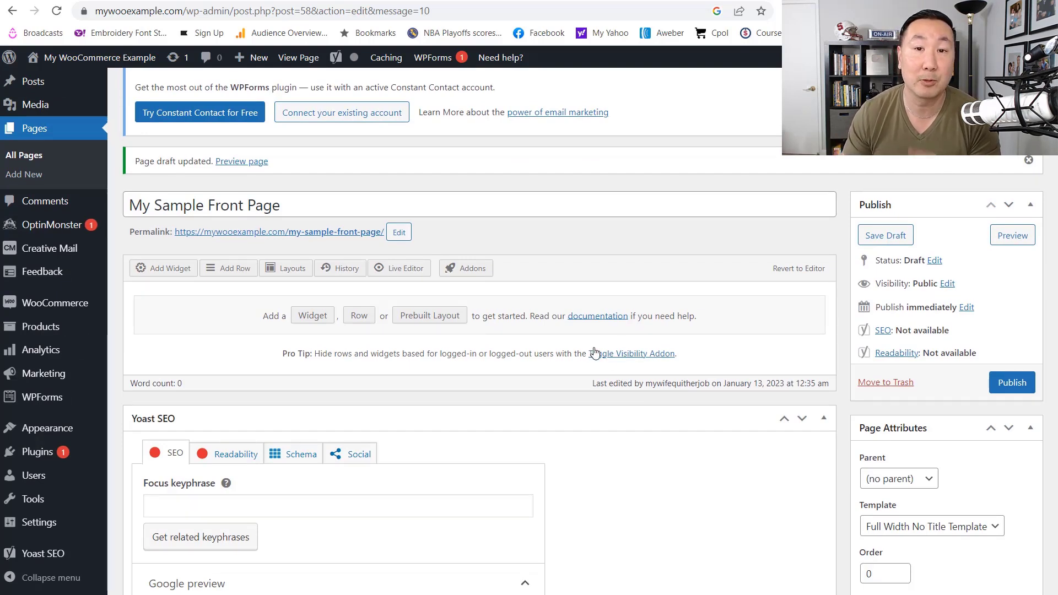
# Replace the current page content with the prebuilt Fitness Gym layout and save the draft.
pyautogui.click(437, 319)
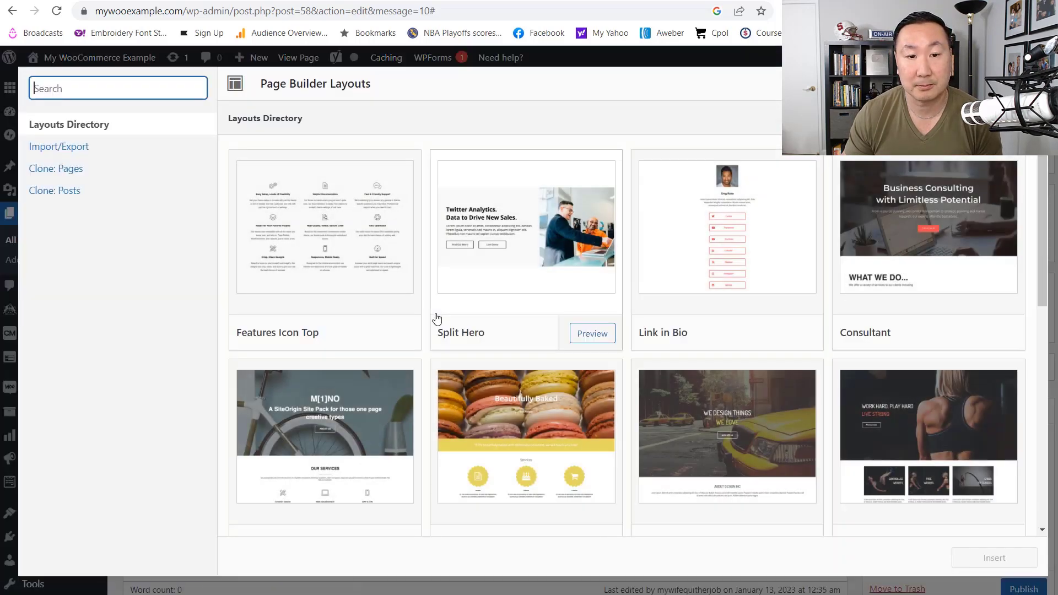
pyautogui.scroll(-3, 756, 272)
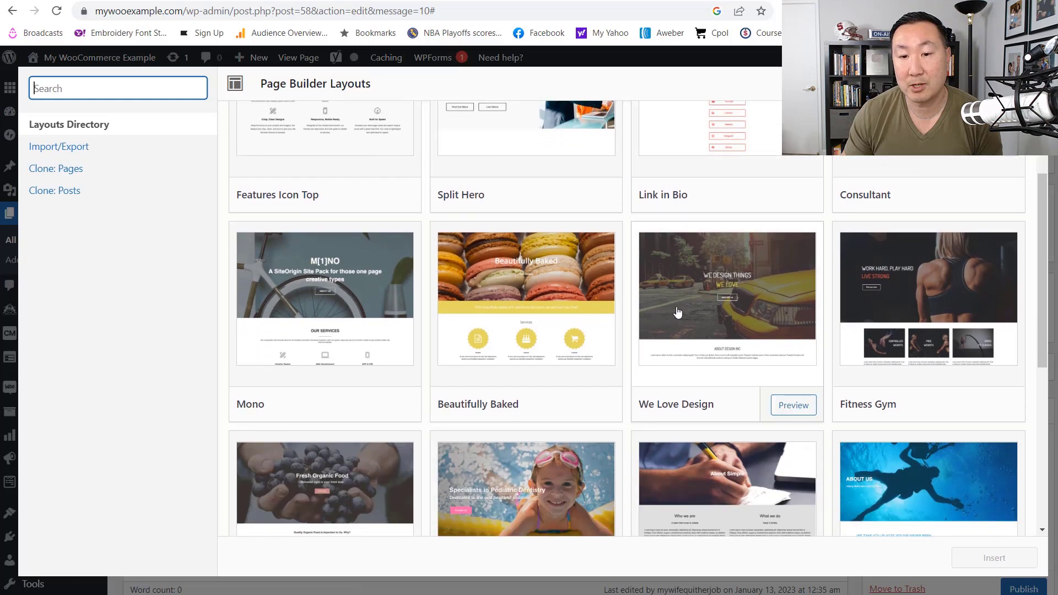
pyautogui.click(909, 292)
pyautogui.scroll(-3, 937, 441)
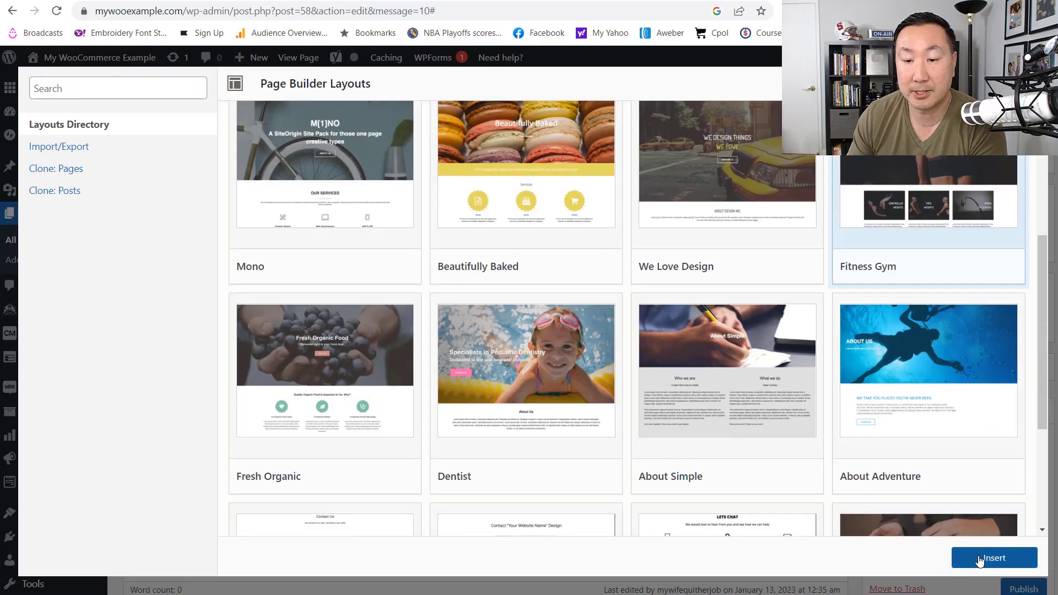
pyautogui.click(979, 560)
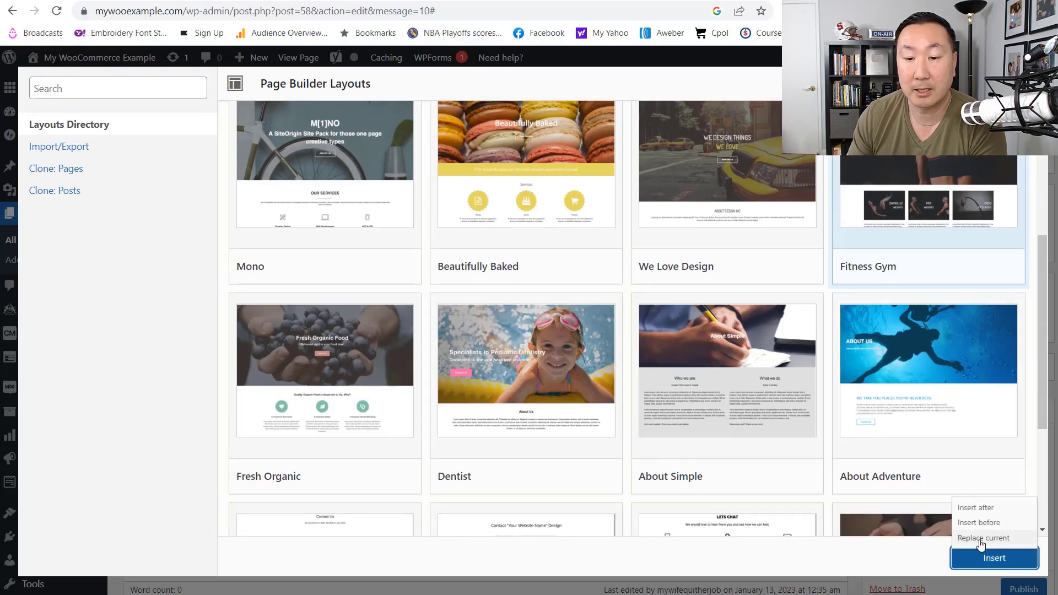
pyautogui.click(979, 540)
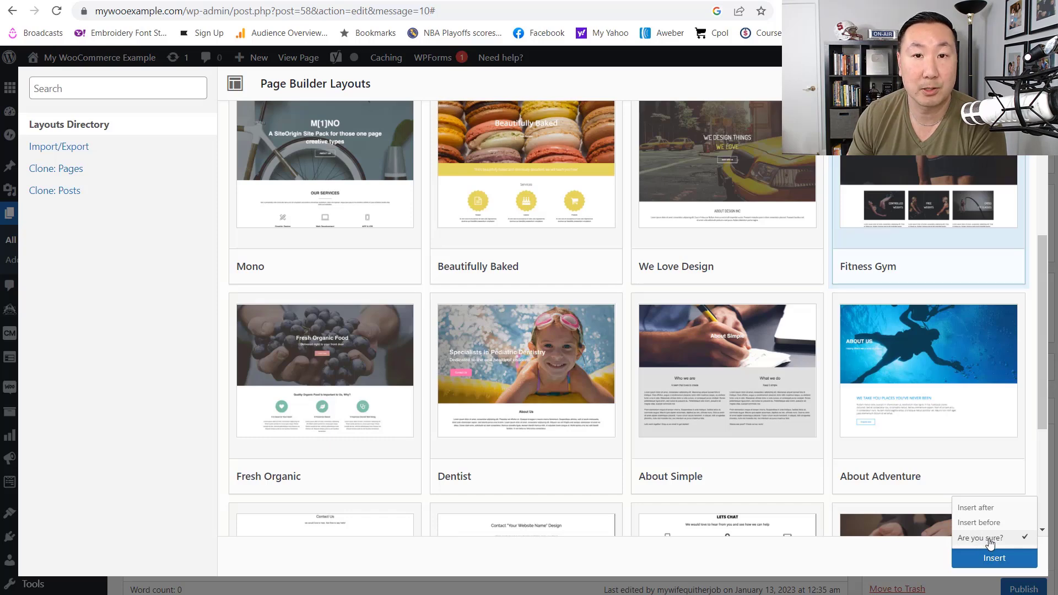
pyautogui.click(990, 540)
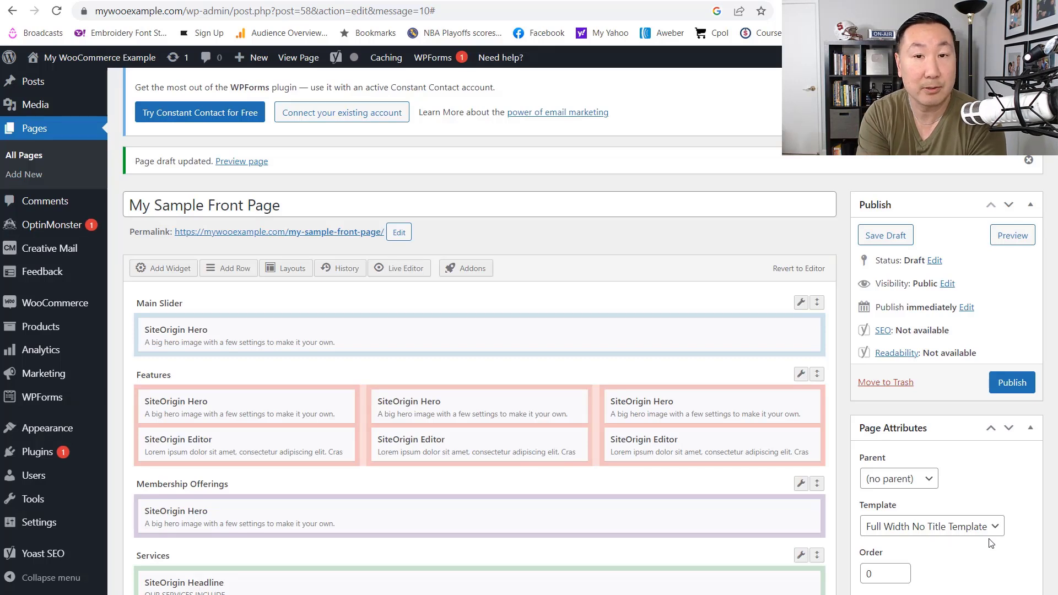
pyautogui.click(896, 244)
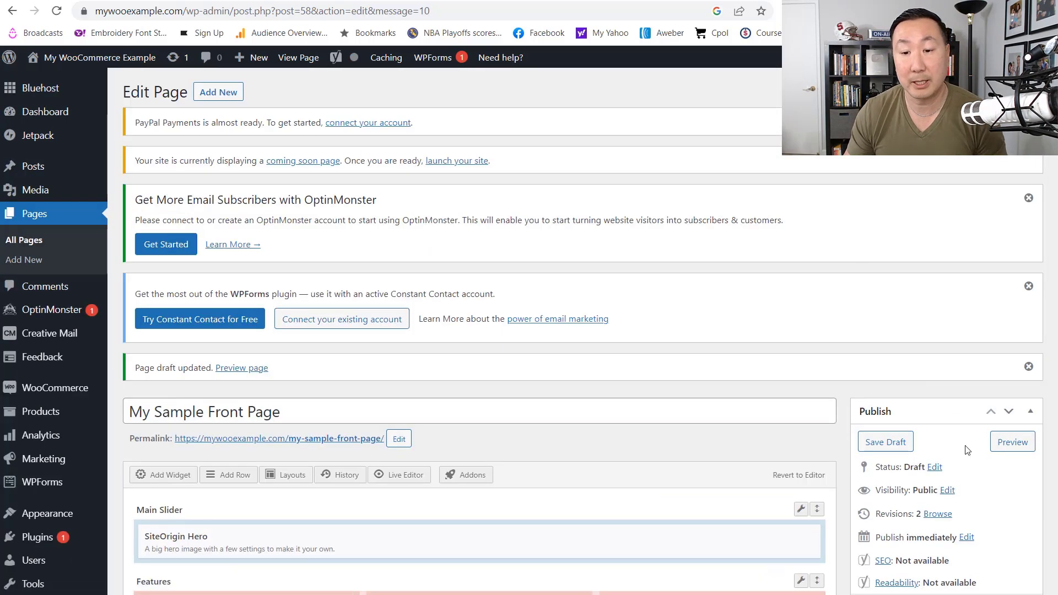
# Preview the draft page and look through its sections from the hero banner down to the footer.
pyautogui.click(1005, 444)
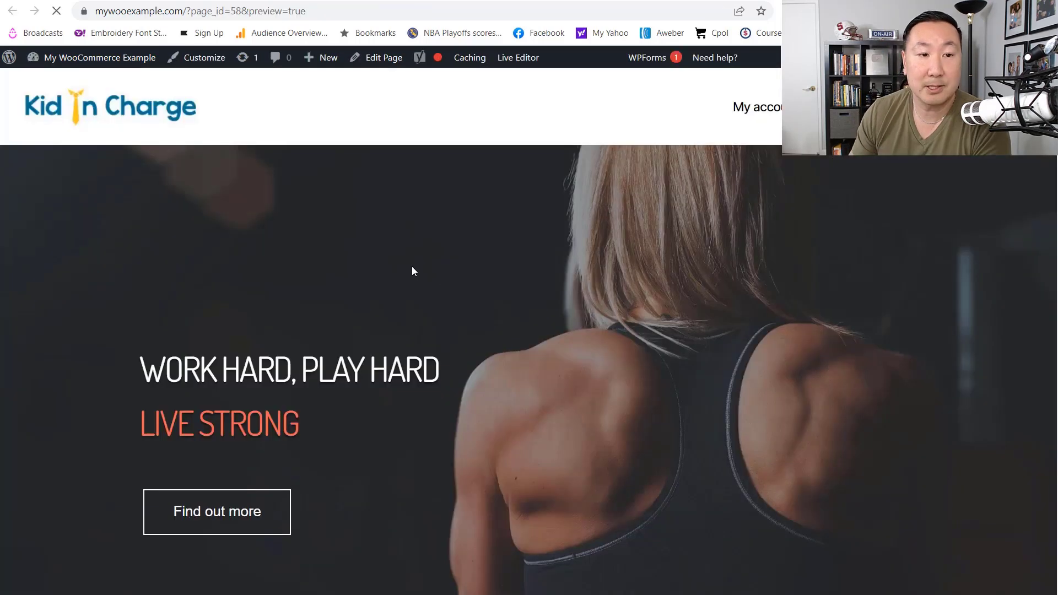
pyautogui.scroll(-5, 473, 249)
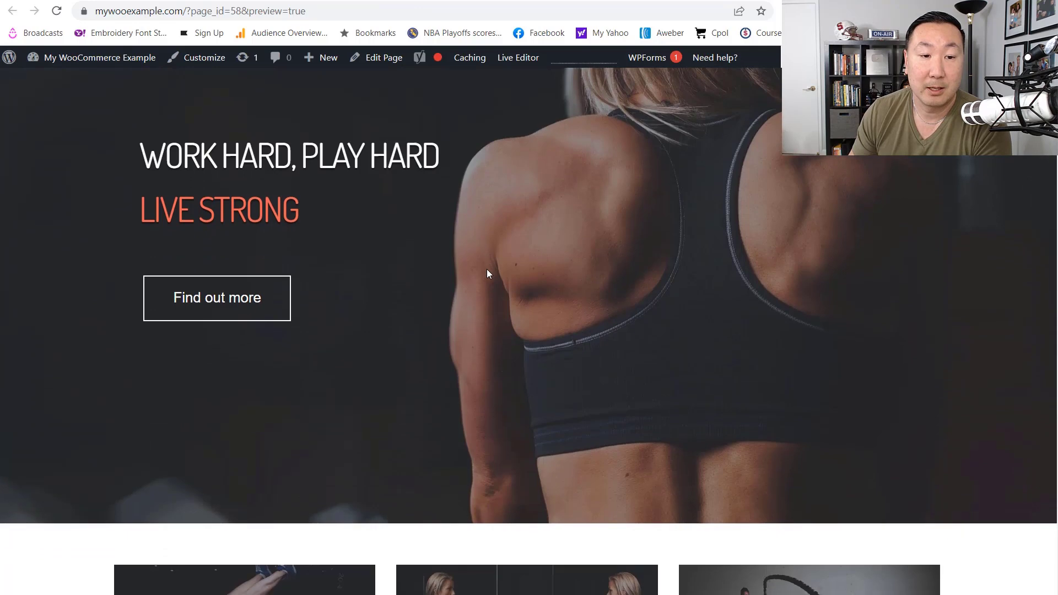
pyautogui.scroll(4, 491, 273)
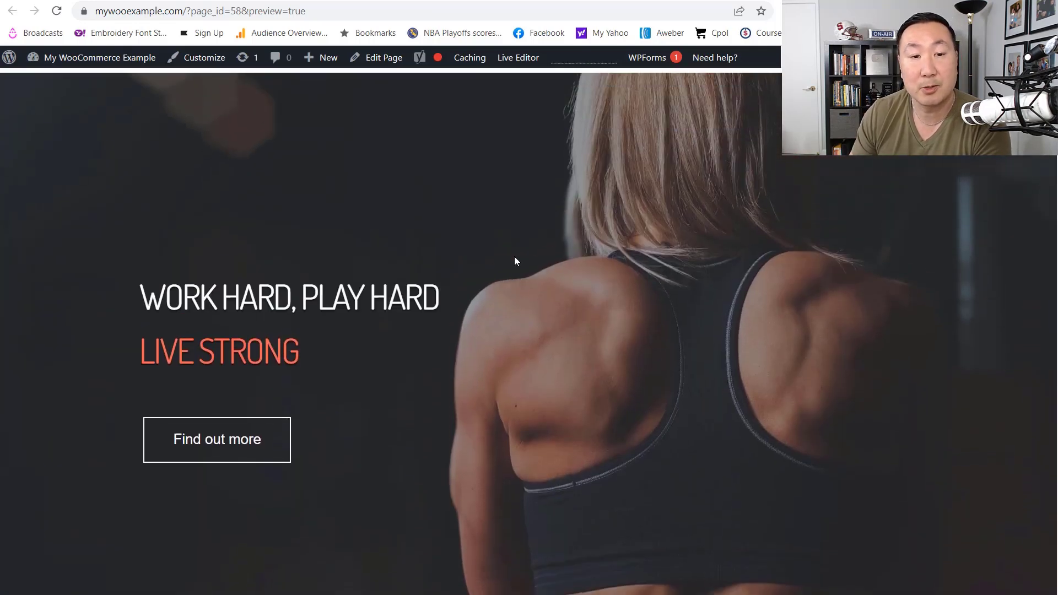
pyautogui.scroll(-9, 526, 271)
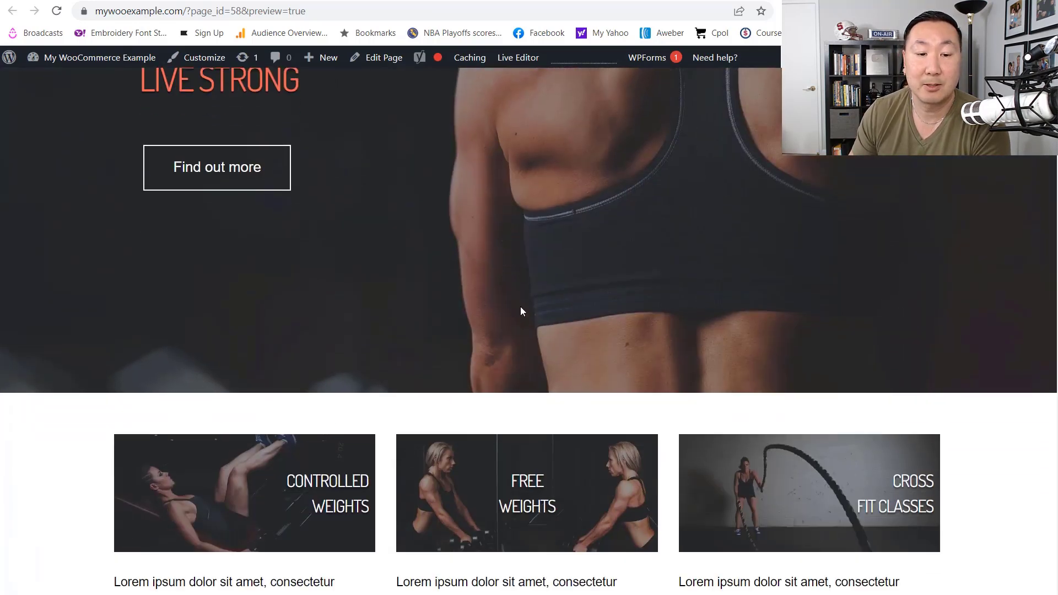
pyautogui.scroll(-4, 533, 302)
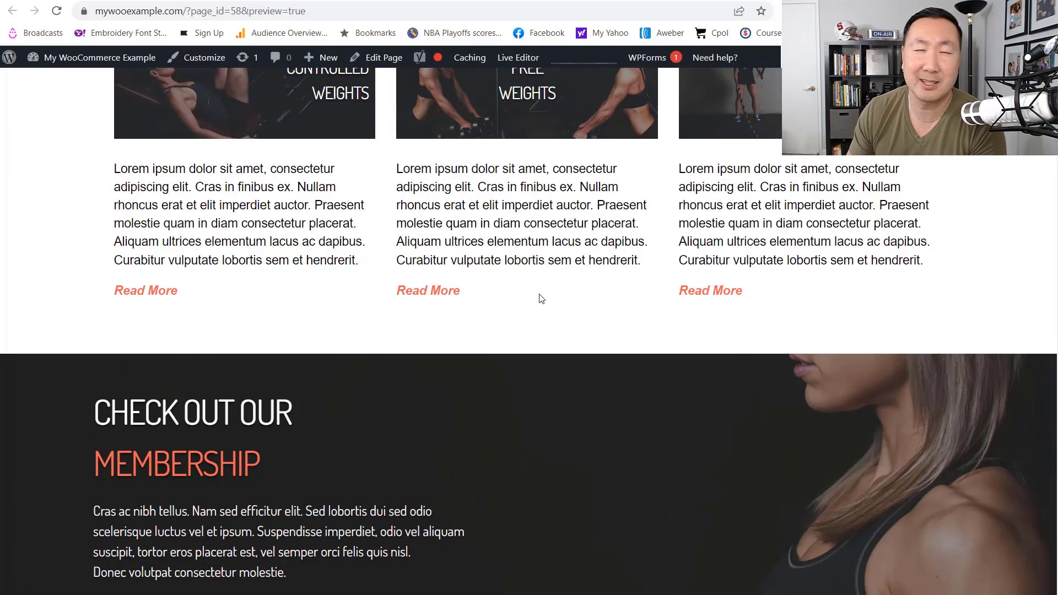
pyautogui.scroll(-19, 541, 298)
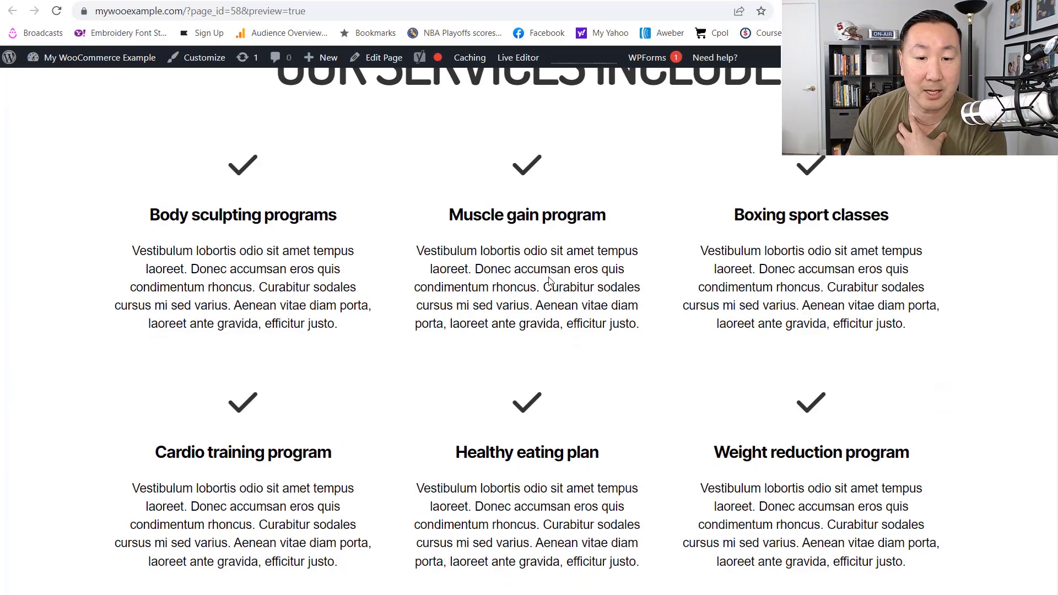
pyautogui.scroll(-9, 553, 281)
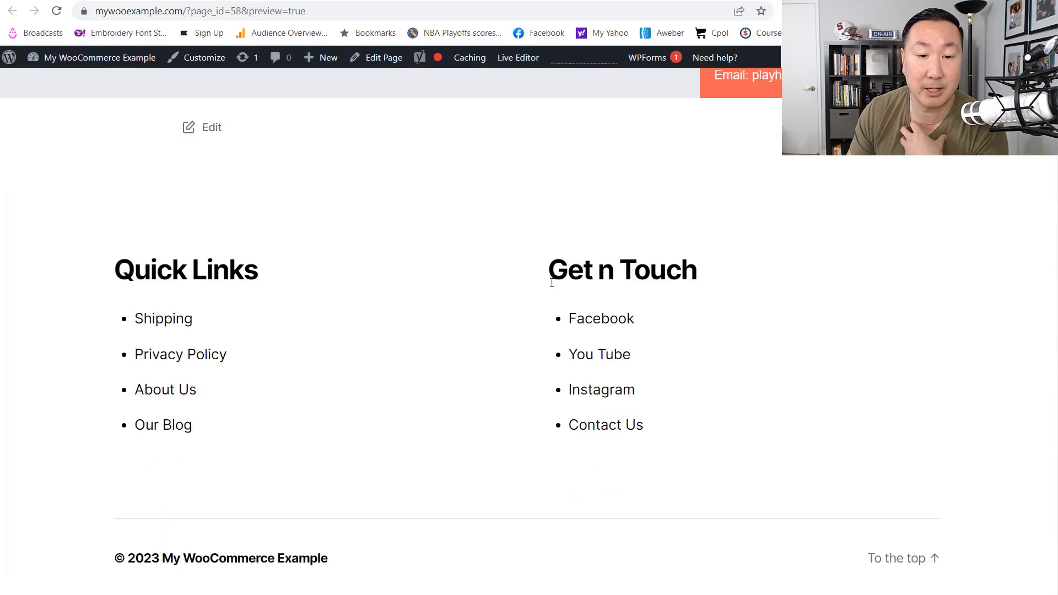
pyautogui.scroll(7, 553, 280)
pyautogui.scroll(20, 556, 276)
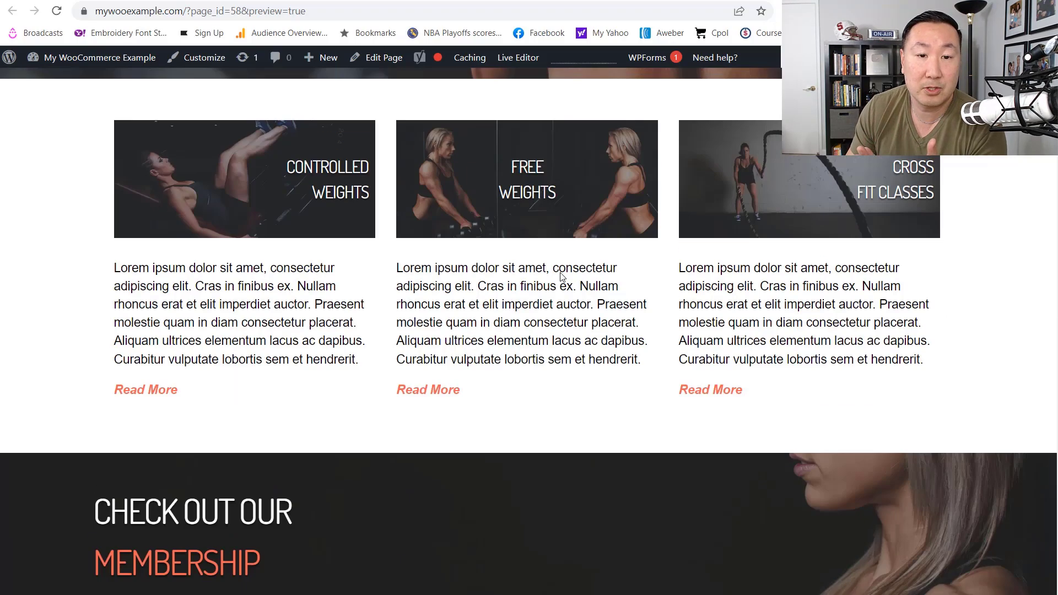
pyautogui.scroll(4, 579, 257)
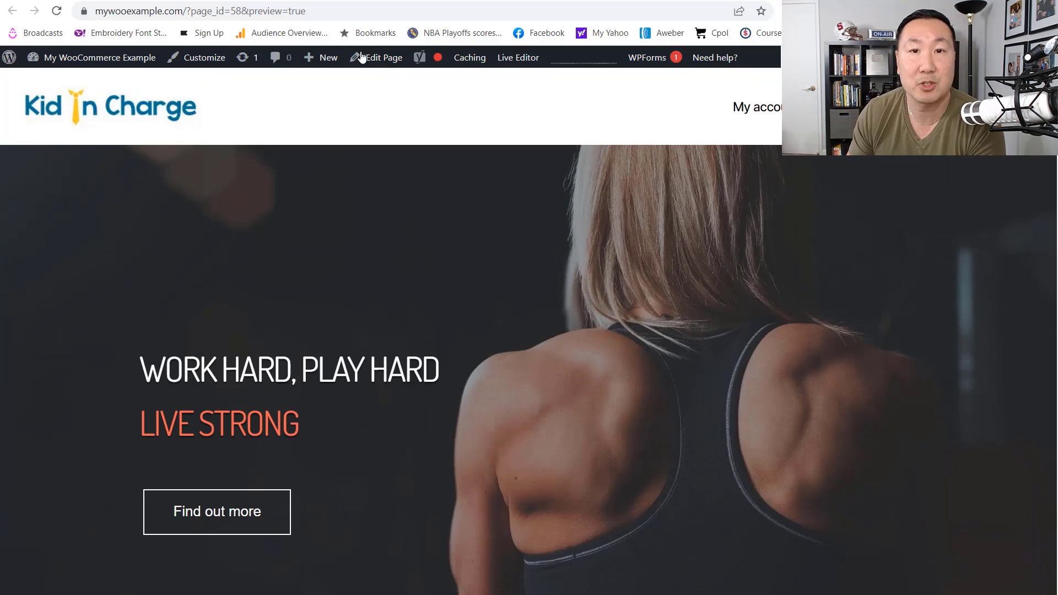
# Compare the Main Slider and Features rows in Page Builder with the matching sections of the page preview.
pyautogui.click(110, 0)
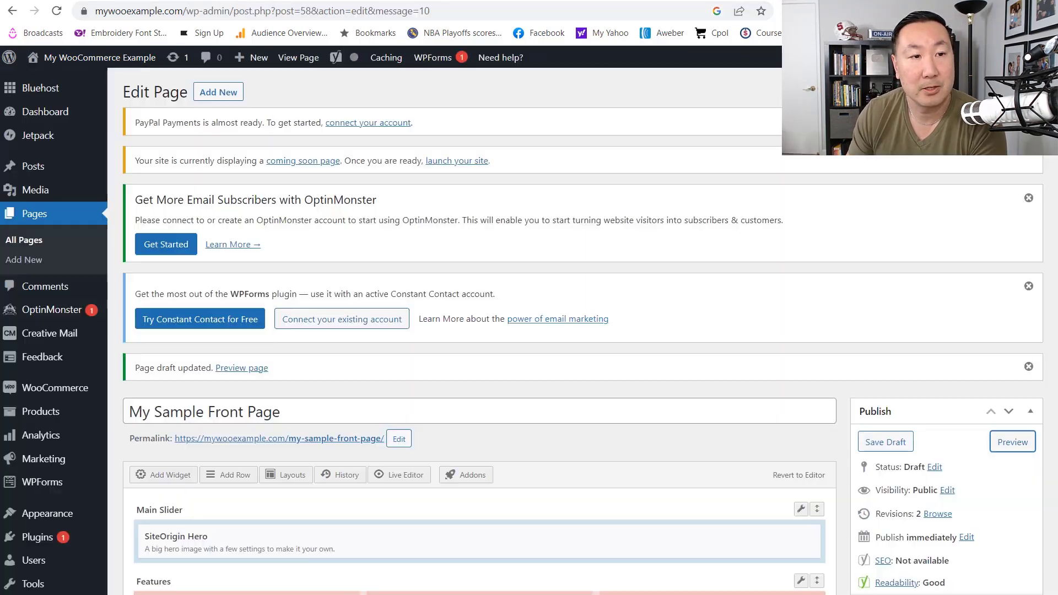
pyautogui.scroll(-5, 533, 267)
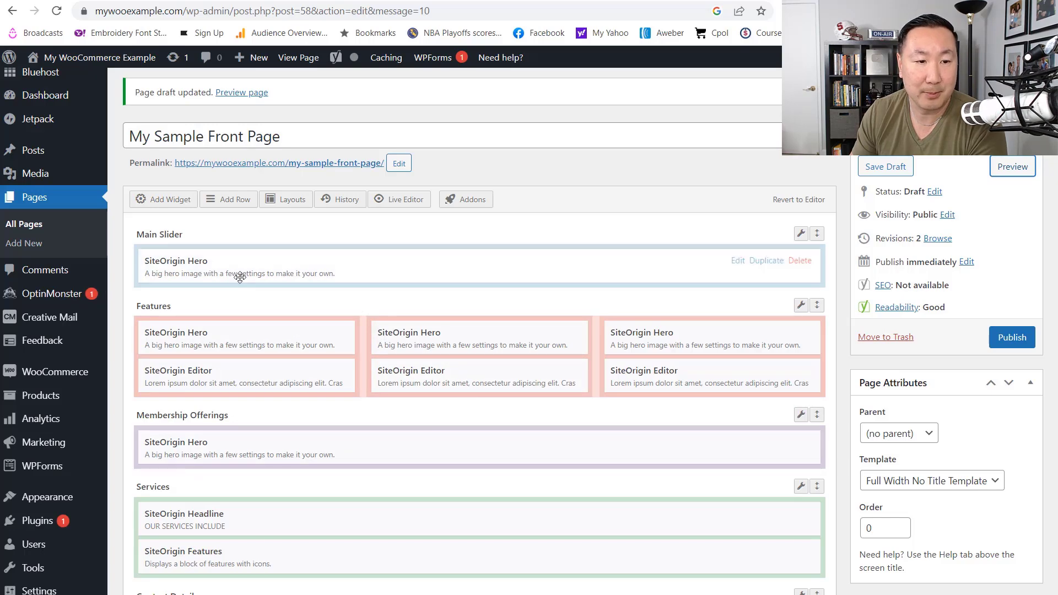
pyautogui.click(286, 166)
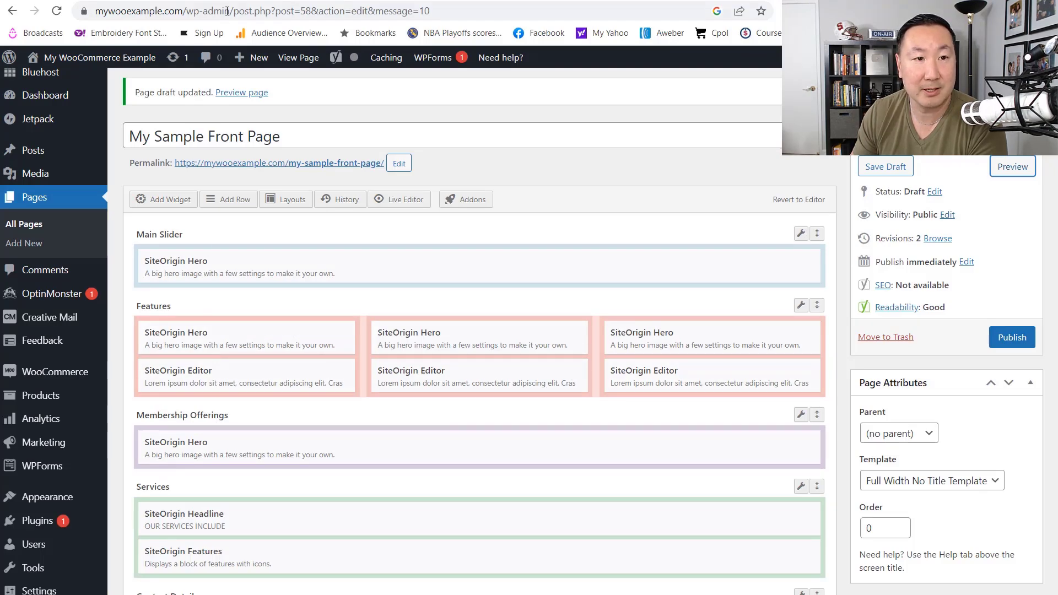
pyautogui.click(248, 1)
pyautogui.scroll(-9, 355, 315)
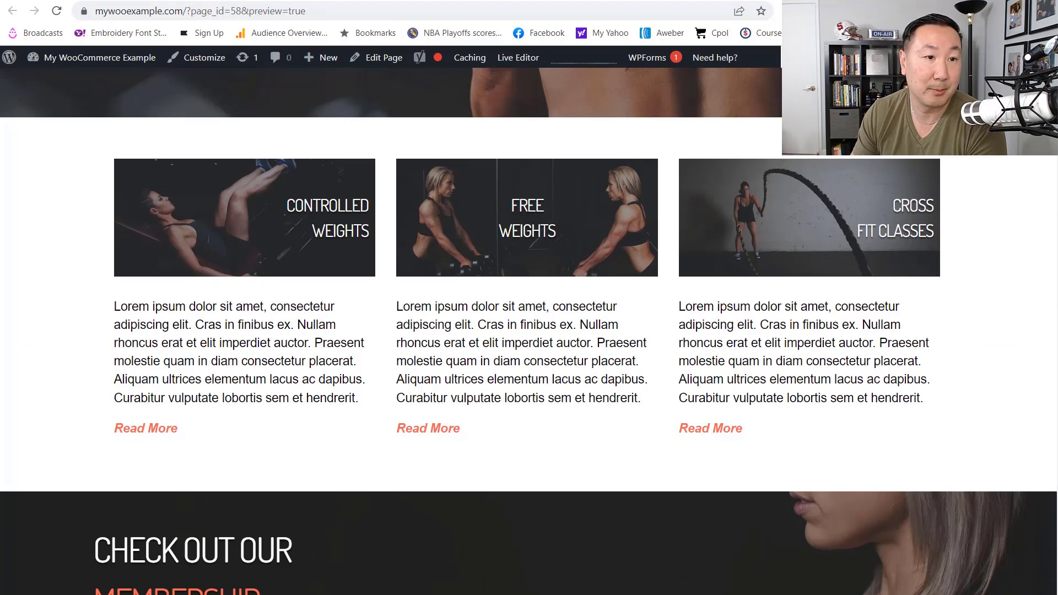
pyautogui.click(114, 0)
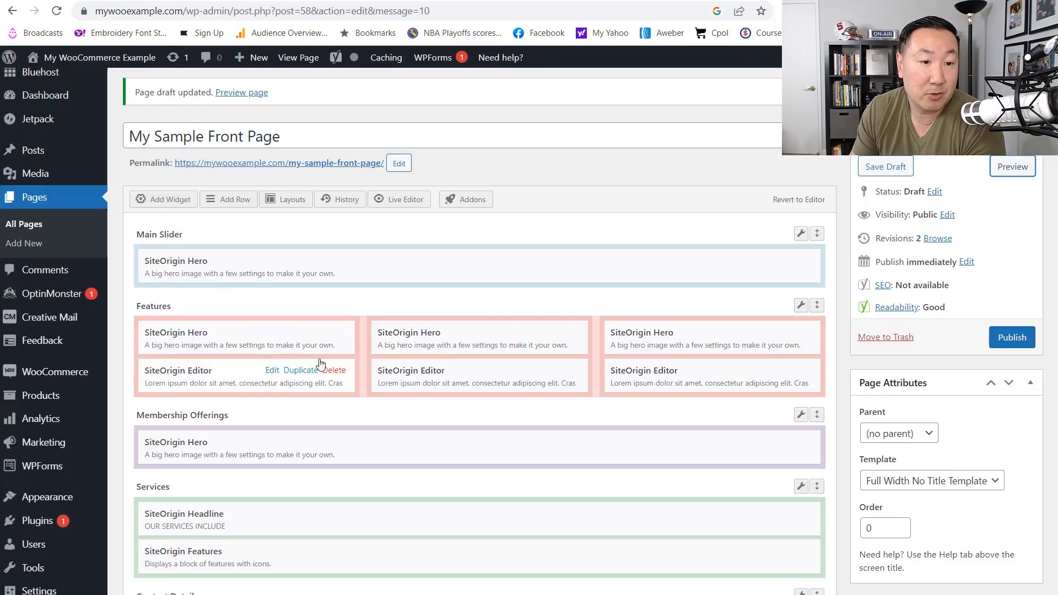
pyautogui.scroll(3, 317, 363)
pyautogui.scroll(-3, 323, 359)
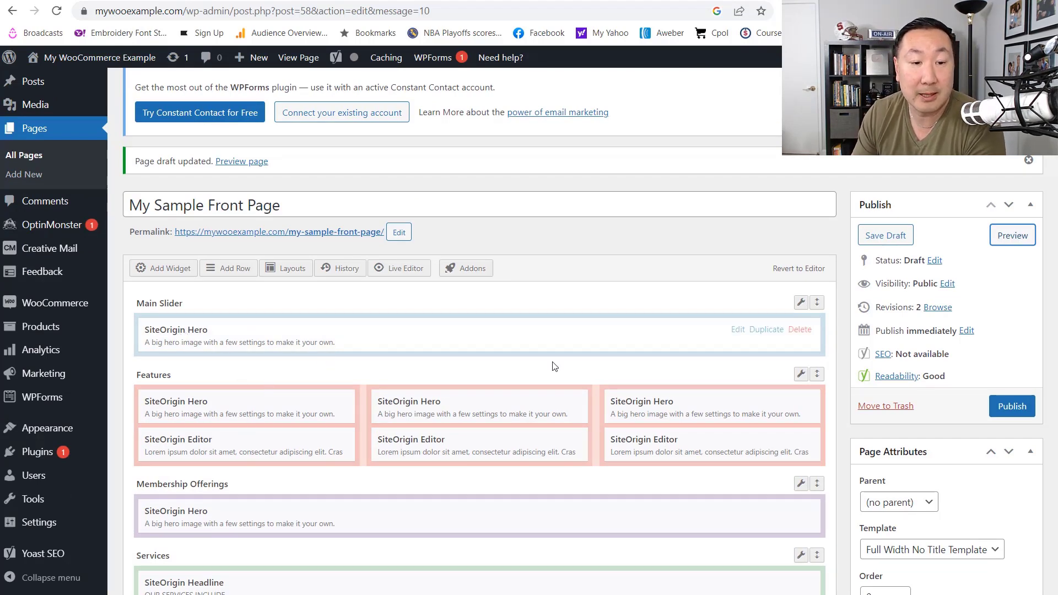
# Set the background image of the Main Slider hero's frame to frontsplash.jpg from the media library.
pyautogui.click(739, 330)
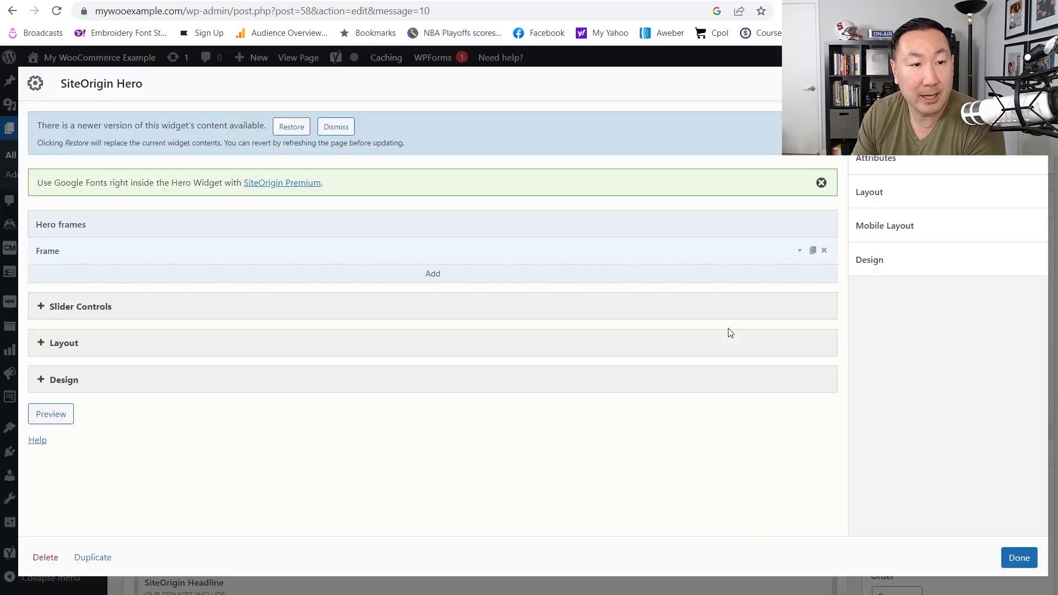
pyautogui.click(799, 252)
pyautogui.scroll(-1, 799, 254)
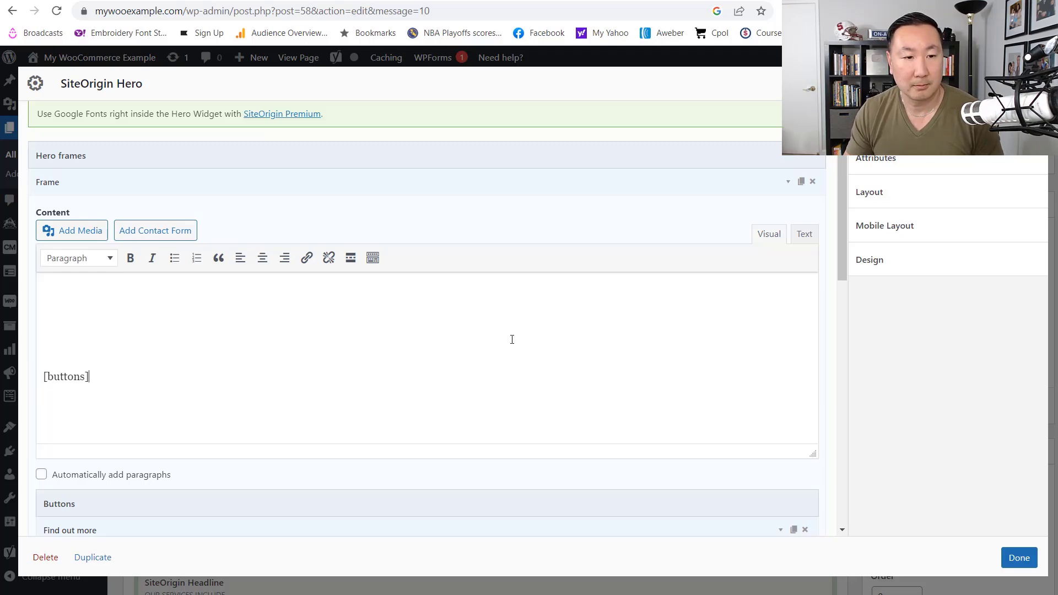
pyautogui.scroll(-6, 512, 338)
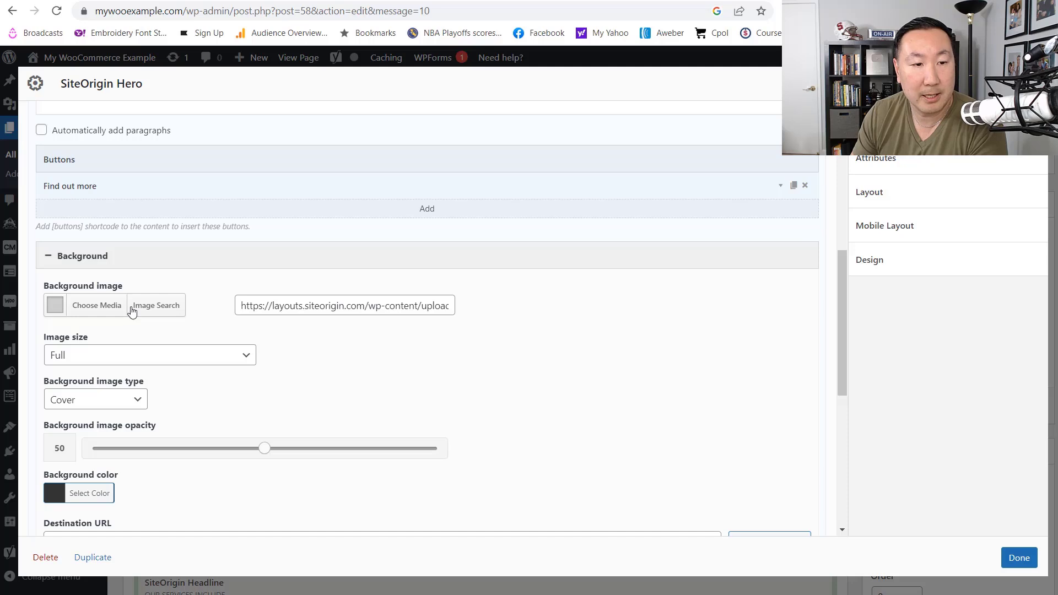
pyautogui.click(90, 302)
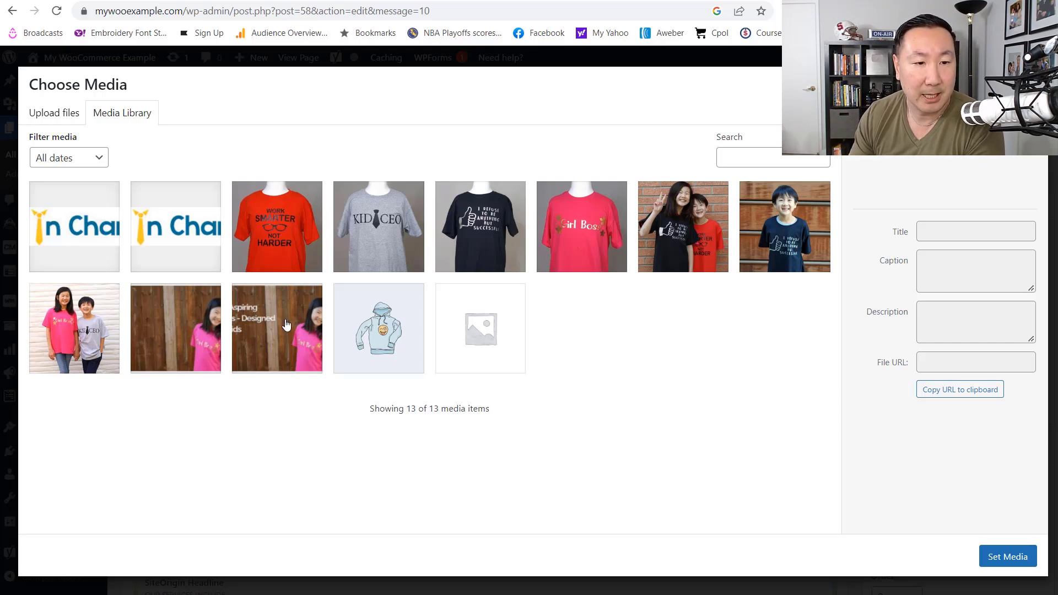
pyautogui.click(174, 329)
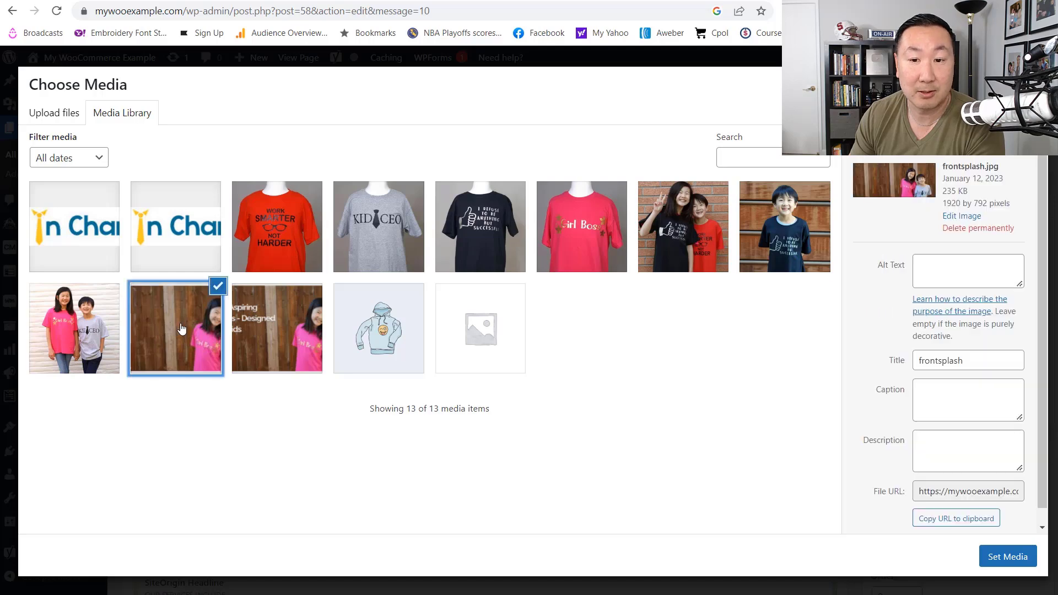
pyautogui.click(1003, 557)
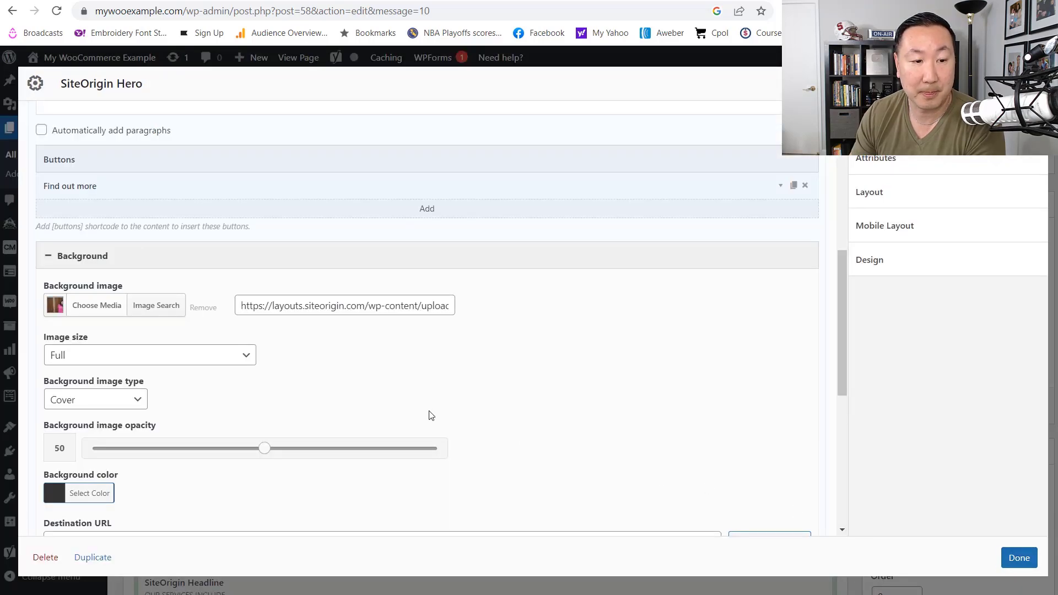
# Set the Main Slider hero's heading font to Raleway (500) and save the draft.
pyautogui.scroll(-7, 371, 389)
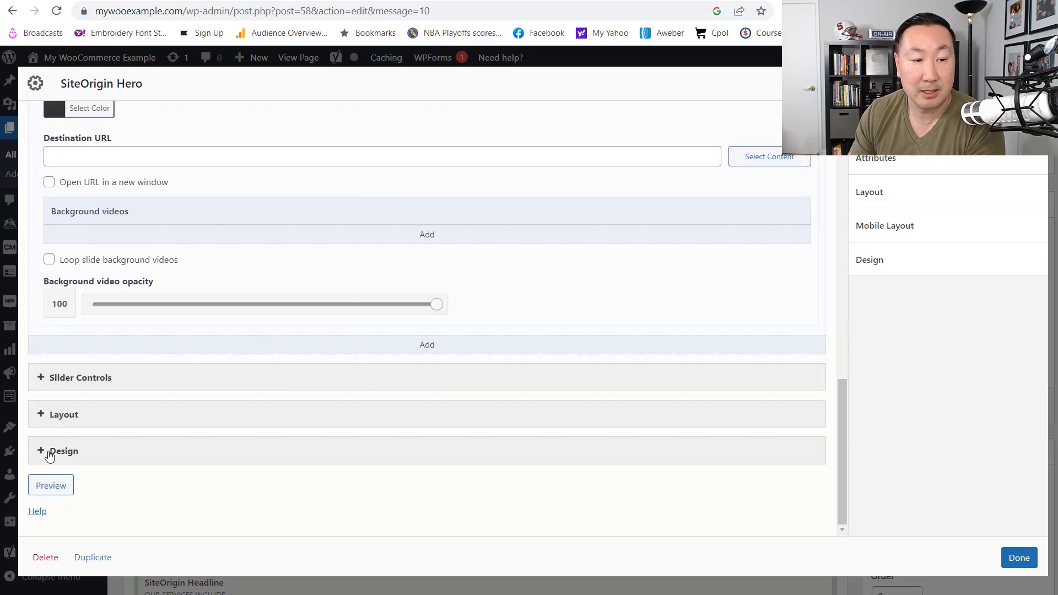
pyautogui.click(44, 450)
pyautogui.scroll(-5, 269, 396)
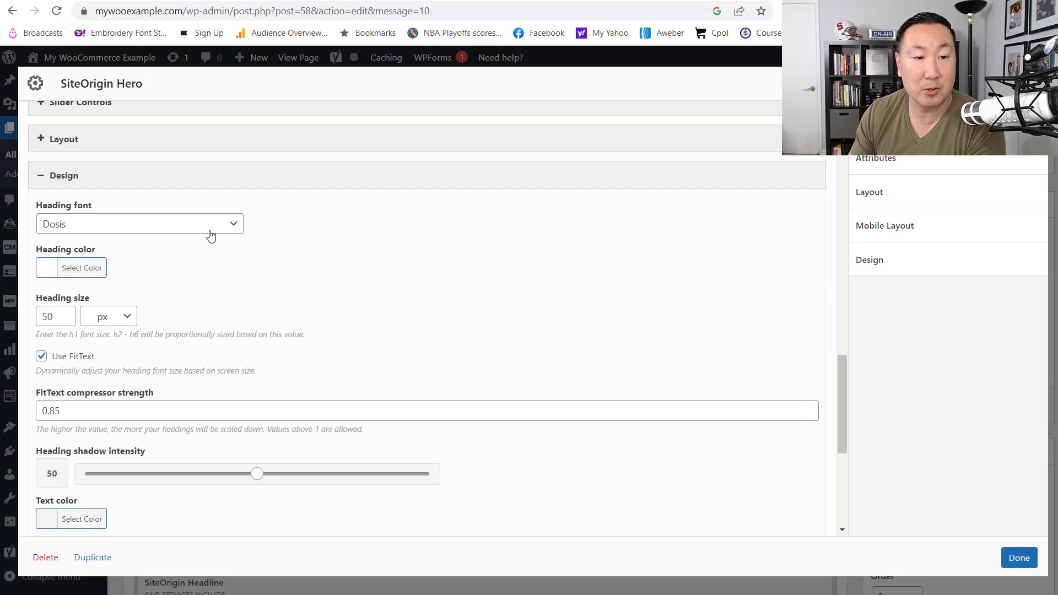
pyautogui.click(209, 227)
pyautogui.scroll(-12, 156, 386)
pyautogui.scroll(-20, 153, 391)
pyautogui.scroll(-20, 131, 407)
pyautogui.scroll(-20, 132, 410)
pyautogui.scroll(-20, 138, 408)
pyautogui.press('r')
pyautogui.press('a')
pyautogui.press('l')
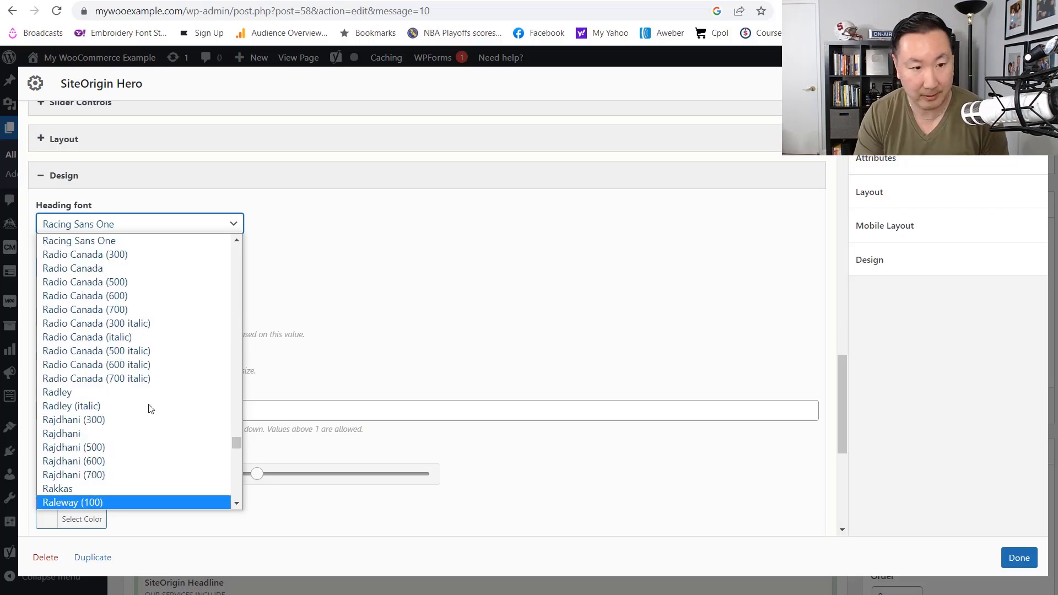
pyautogui.scroll(-5, 148, 411)
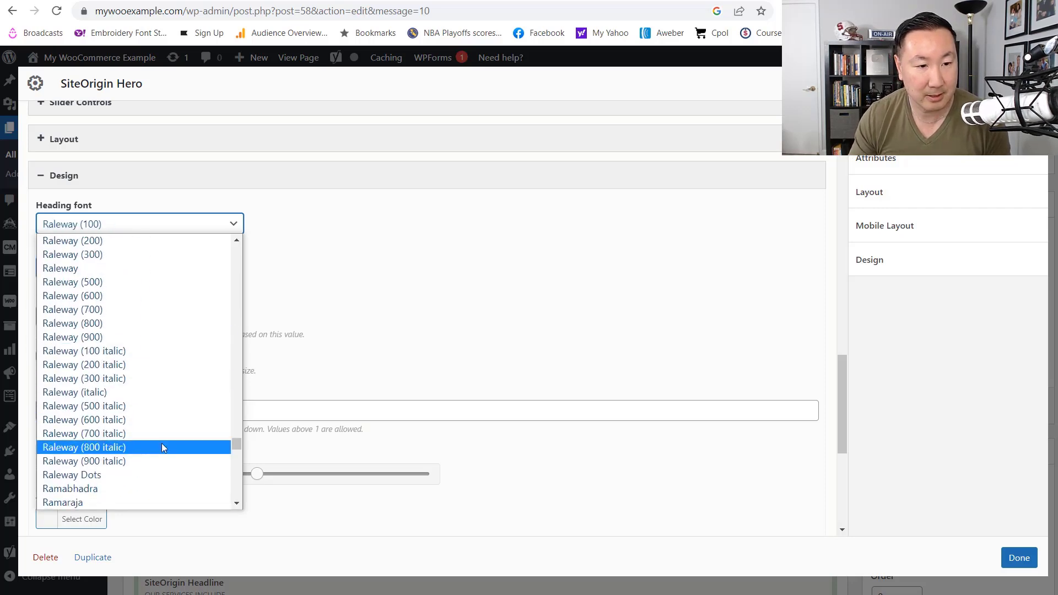
pyautogui.press('Escape')
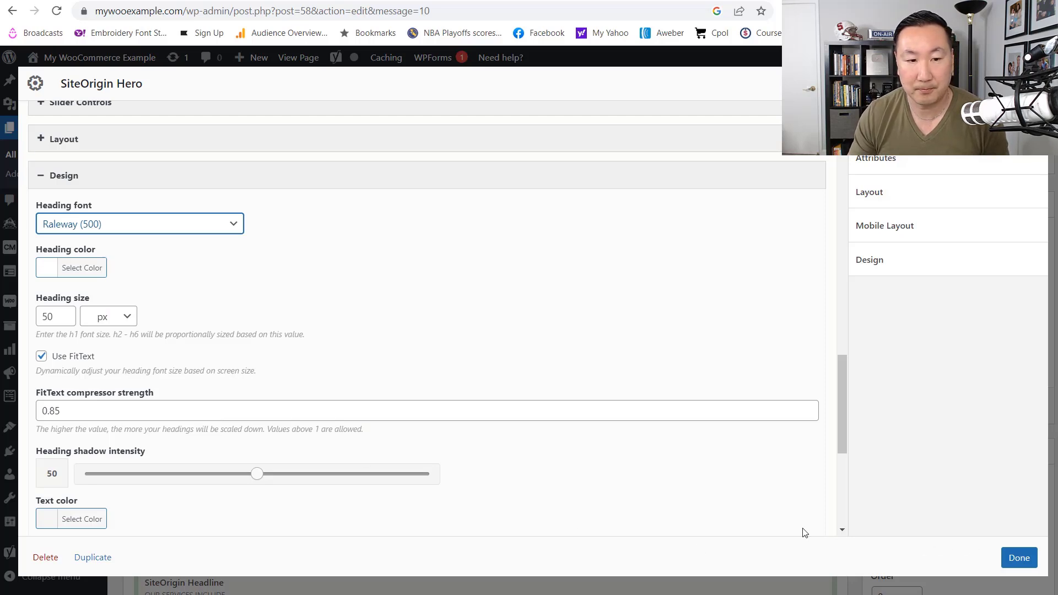
pyautogui.scroll(4, 223, 380)
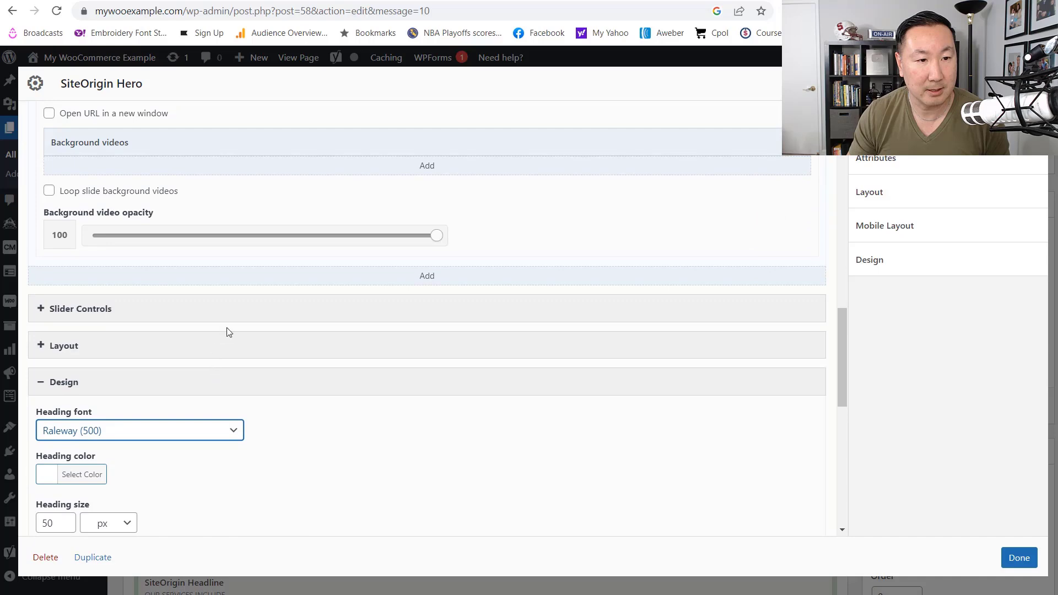
pyautogui.scroll(1, 228, 332)
pyautogui.click(1025, 560)
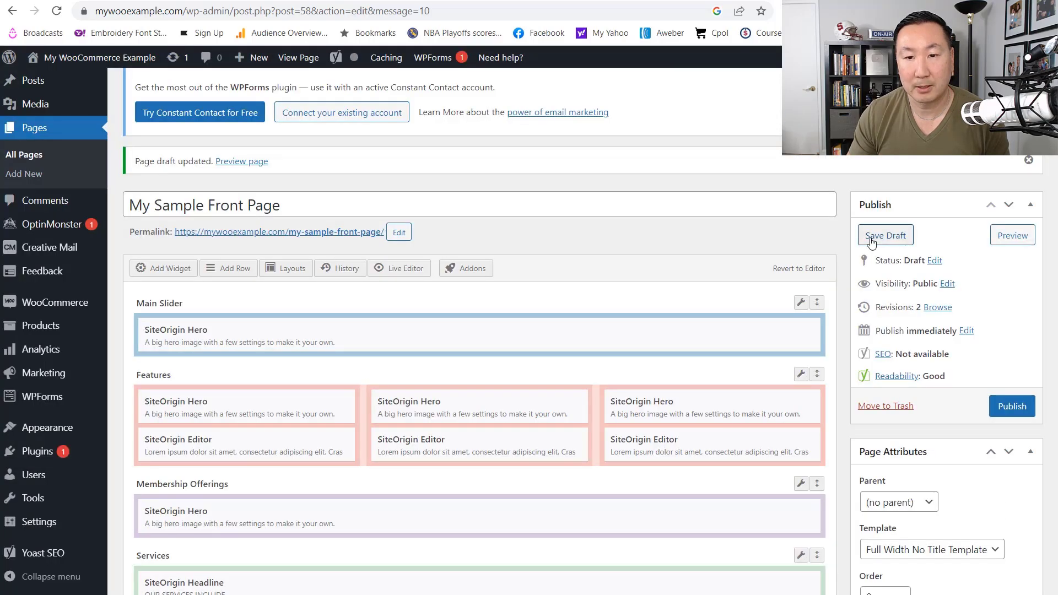
pyautogui.click(872, 238)
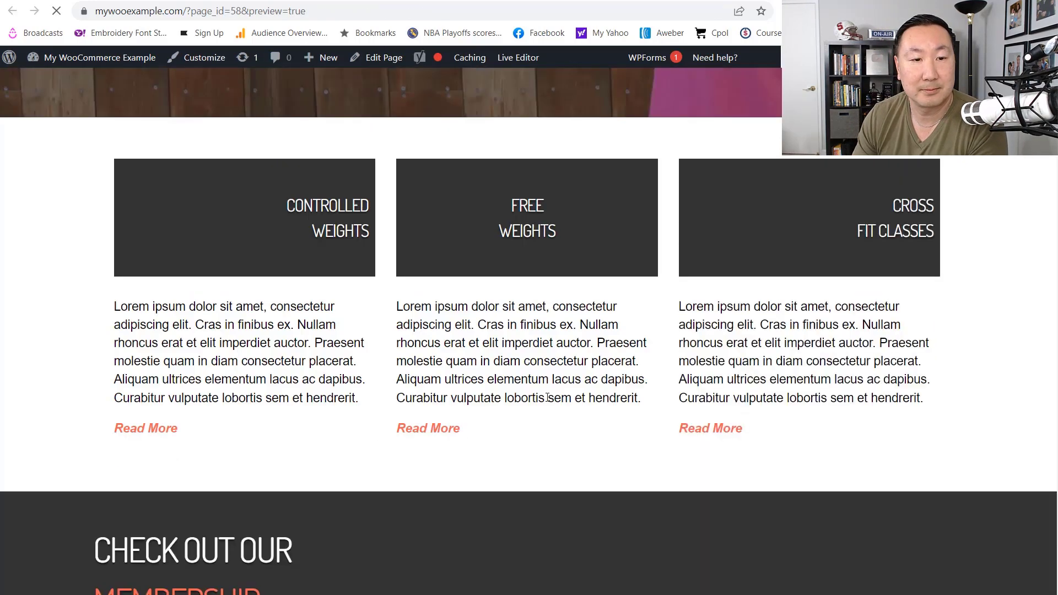
# Check the hero banner's background image and heading in the page preview.
pyautogui.scroll(10, 568, 408)
pyautogui.scroll(2, 568, 408)
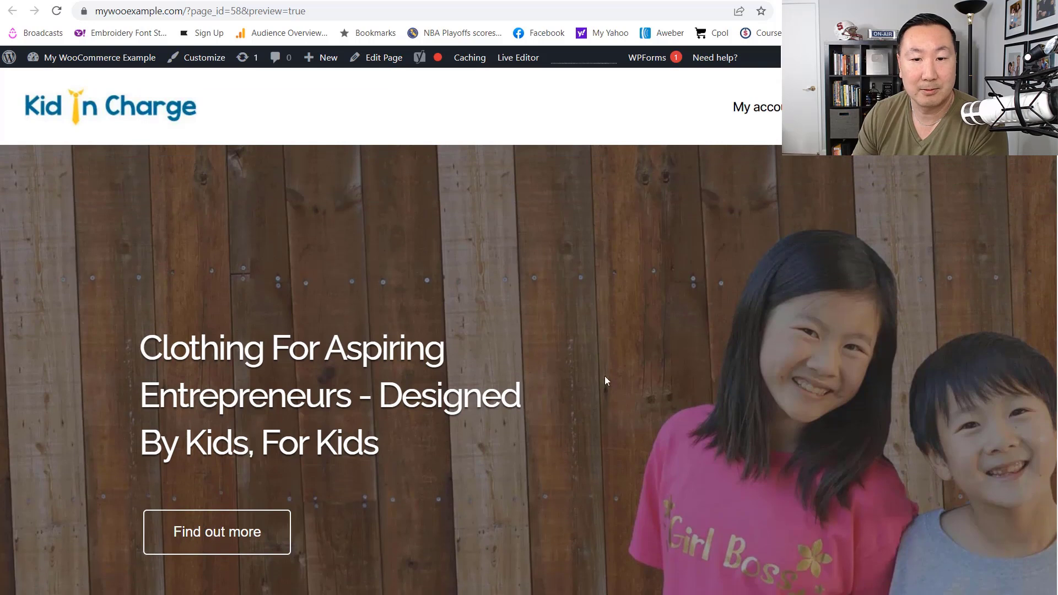
pyautogui.scroll(-3, 219, 283)
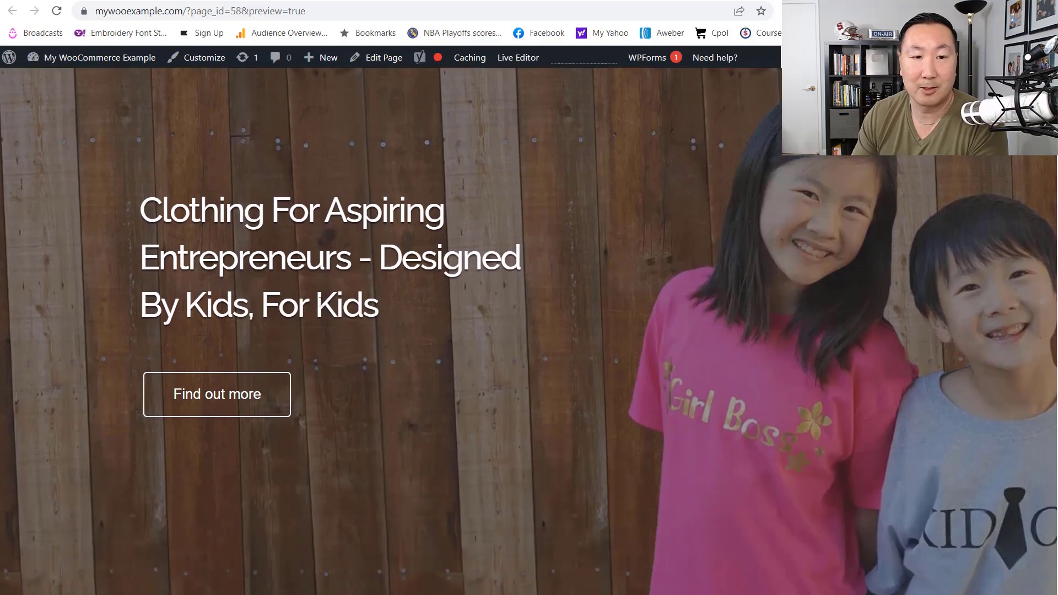
pyautogui.scroll(-2, 588, 369)
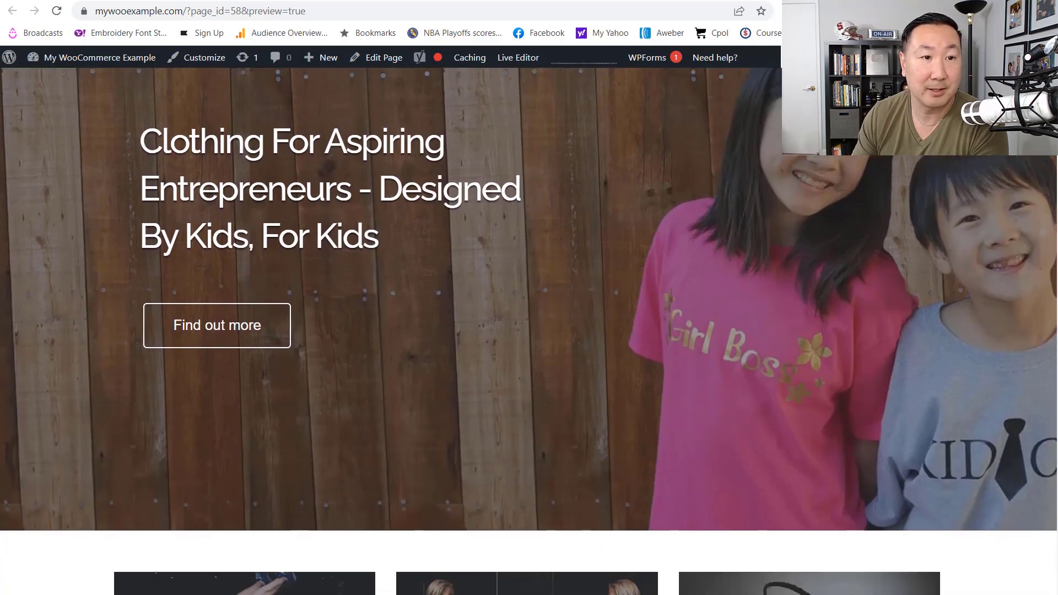
# Set the background image opacity of the Main Slider hero's frontsplash frame to 100 and save the draft.
pyautogui.click(124, 1)
pyautogui.scroll(-5, 516, 404)
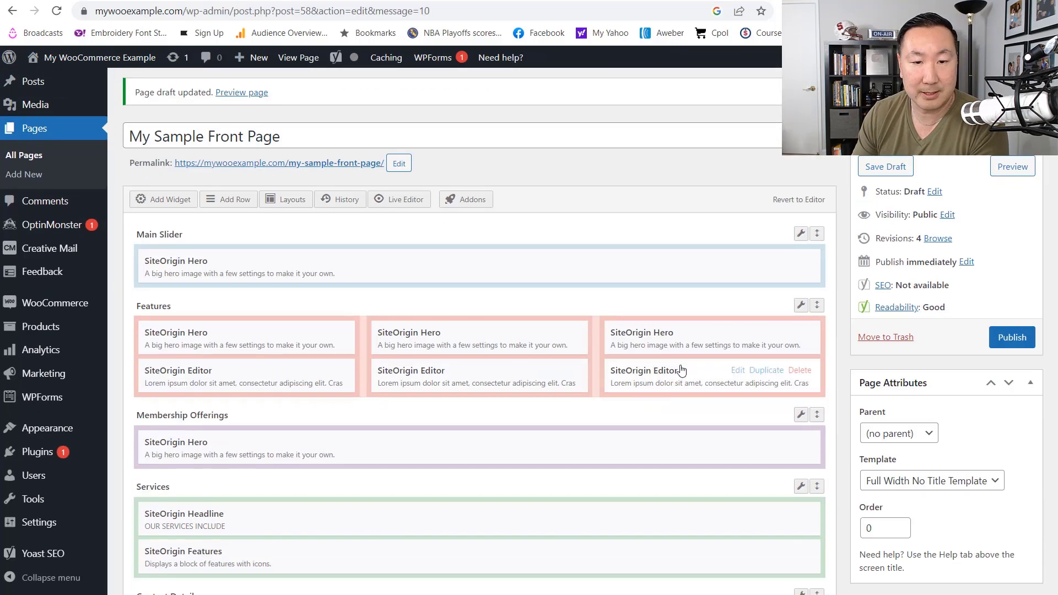
pyautogui.click(737, 260)
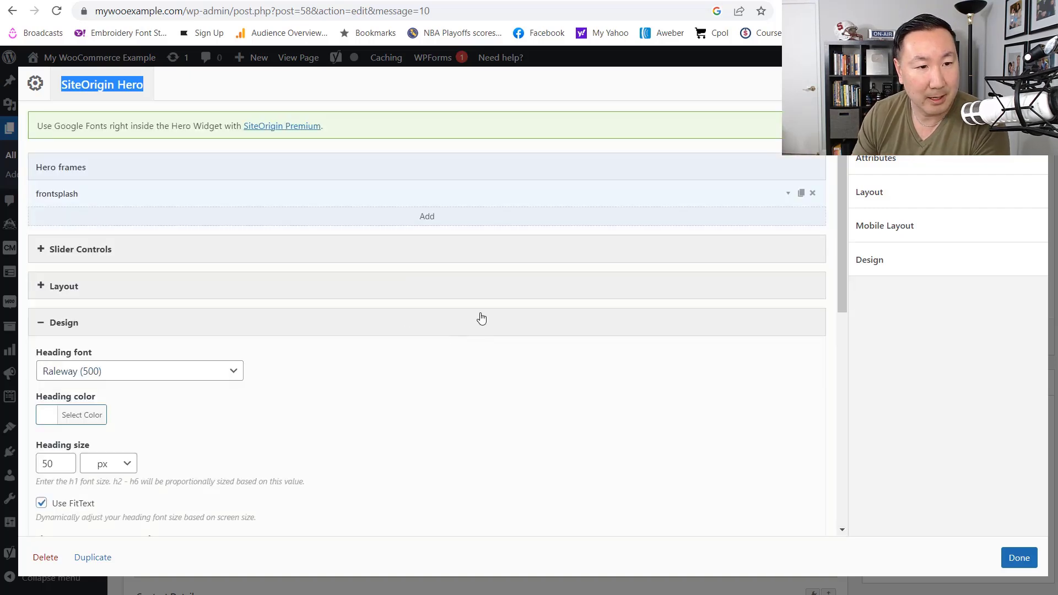
pyautogui.click(790, 199)
pyautogui.scroll(-5, 468, 314)
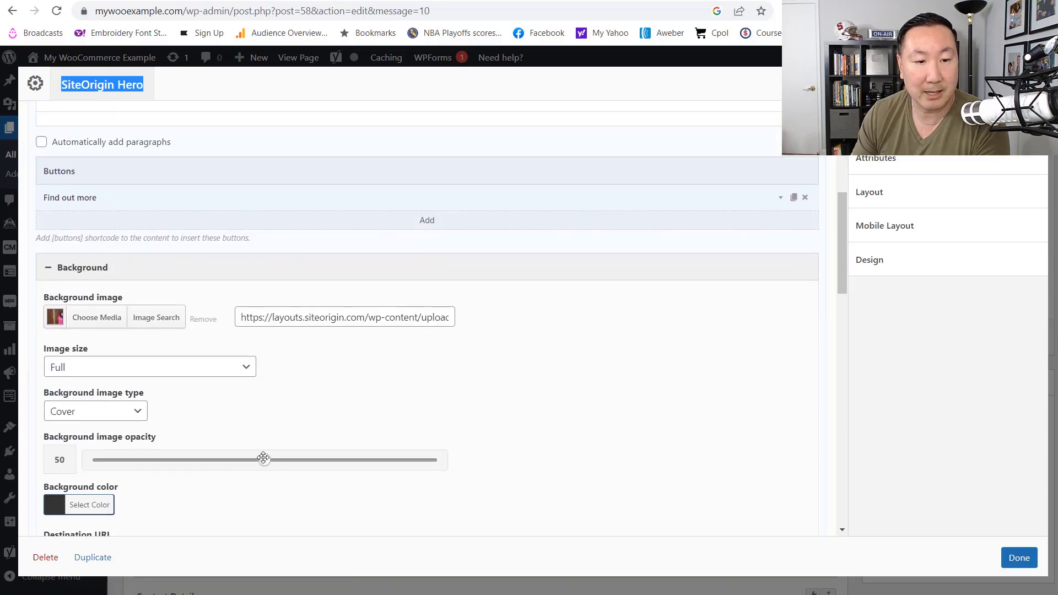
pyautogui.moveTo(270, 457); pyautogui.dragTo(509, 463)
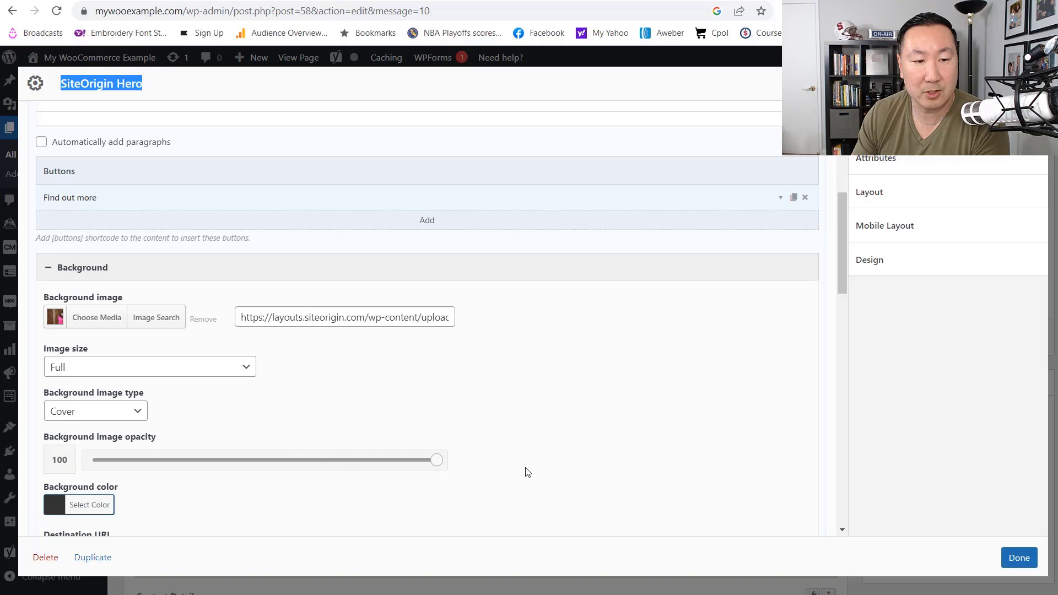
pyautogui.click(1019, 558)
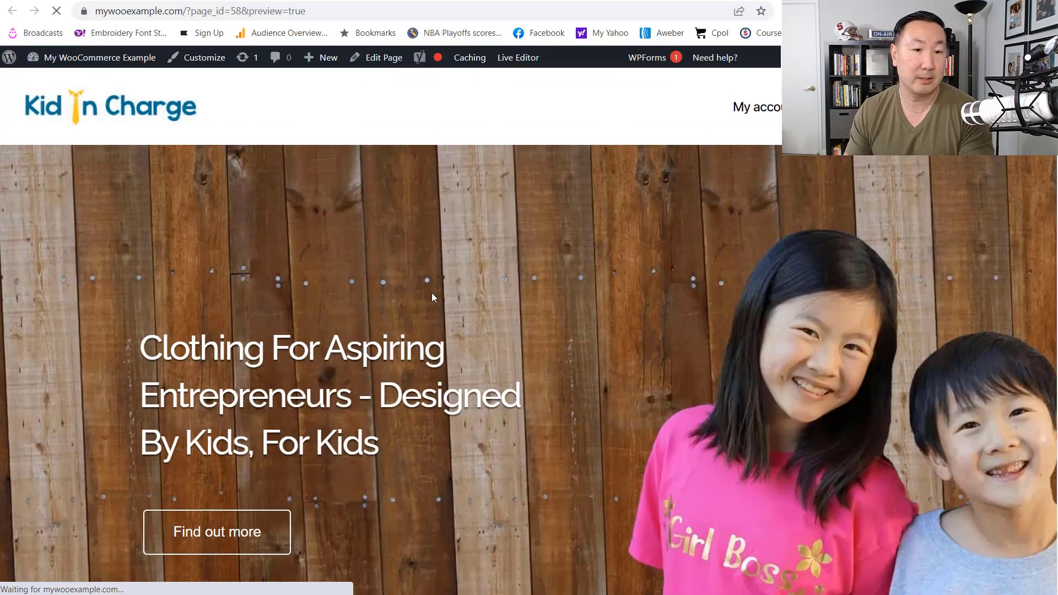
pyautogui.scroll(-10, 430, 282)
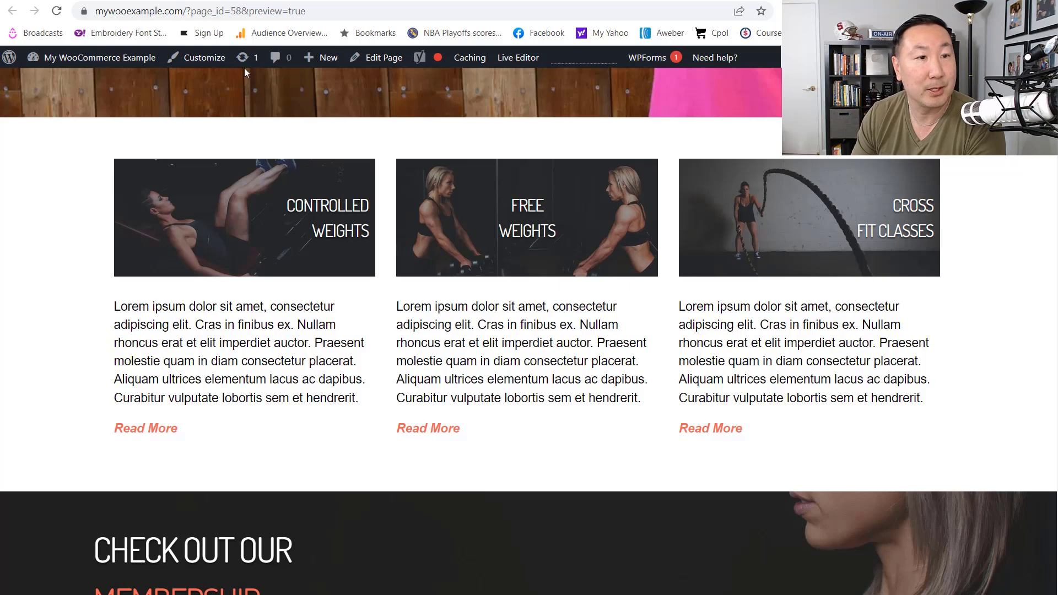
# Delete the SiteOrigin Hero widgets from all three columns of the Features row.
pyautogui.hotkey('ctrl', 'shift', 'Tab')
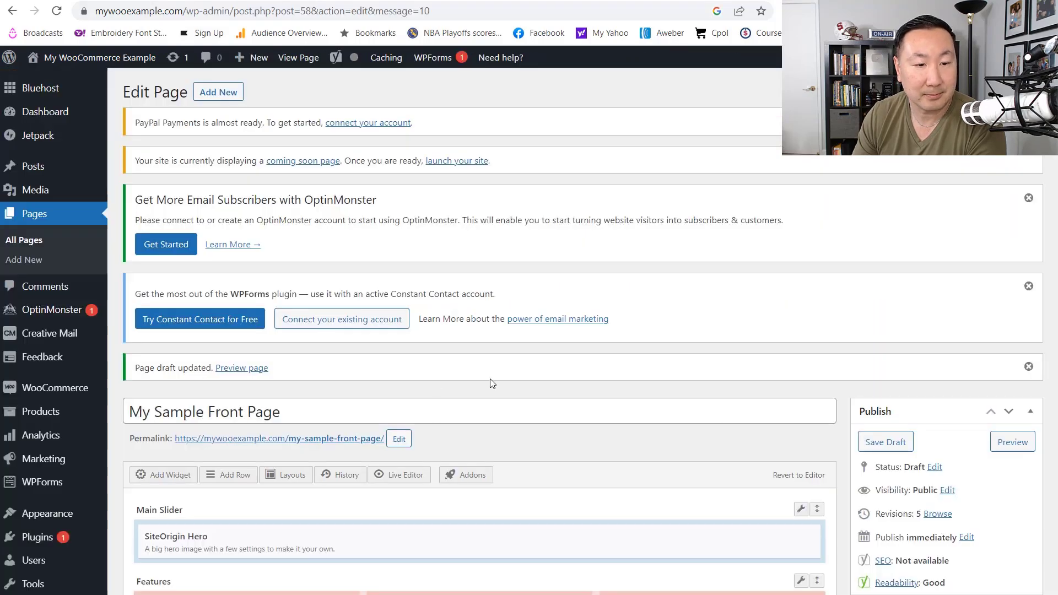
pyautogui.scroll(-6, 485, 384)
pyautogui.moveTo(314, 274)
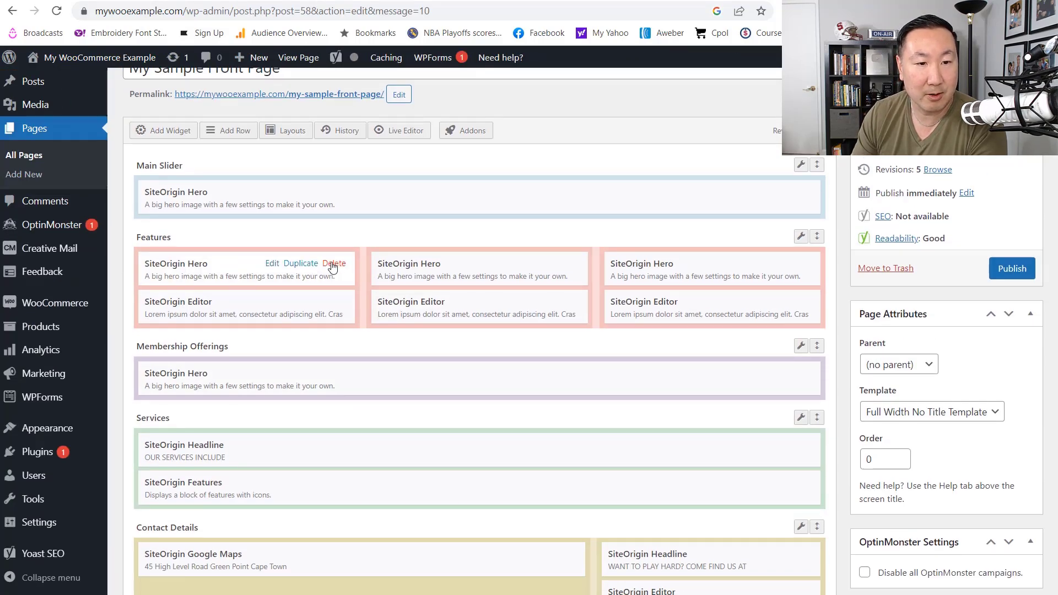
pyautogui.click(334, 263)
pyautogui.moveTo(564, 268)
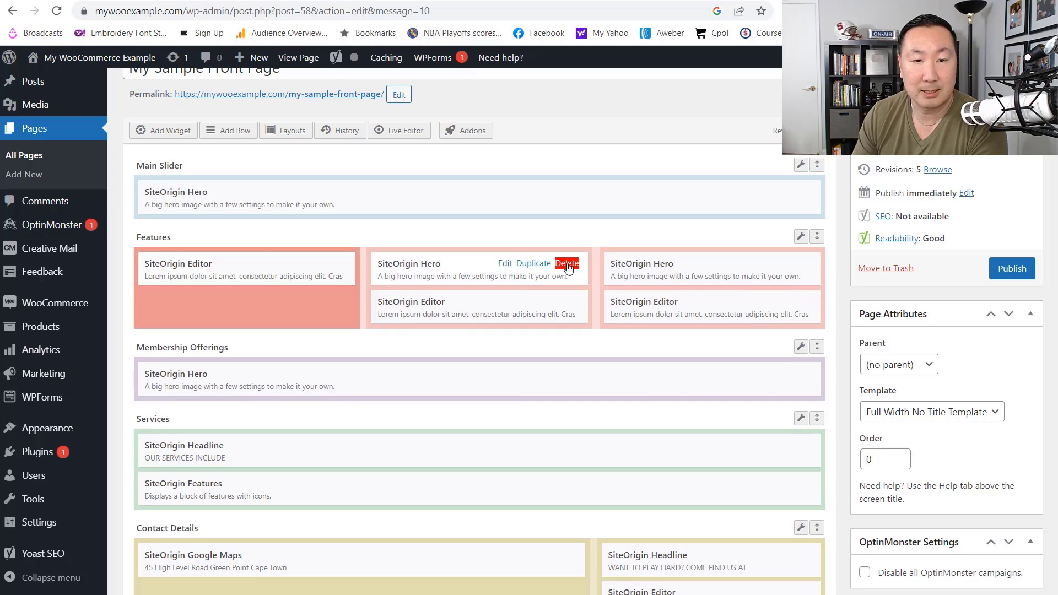
pyautogui.click(568, 265)
pyautogui.click(800, 266)
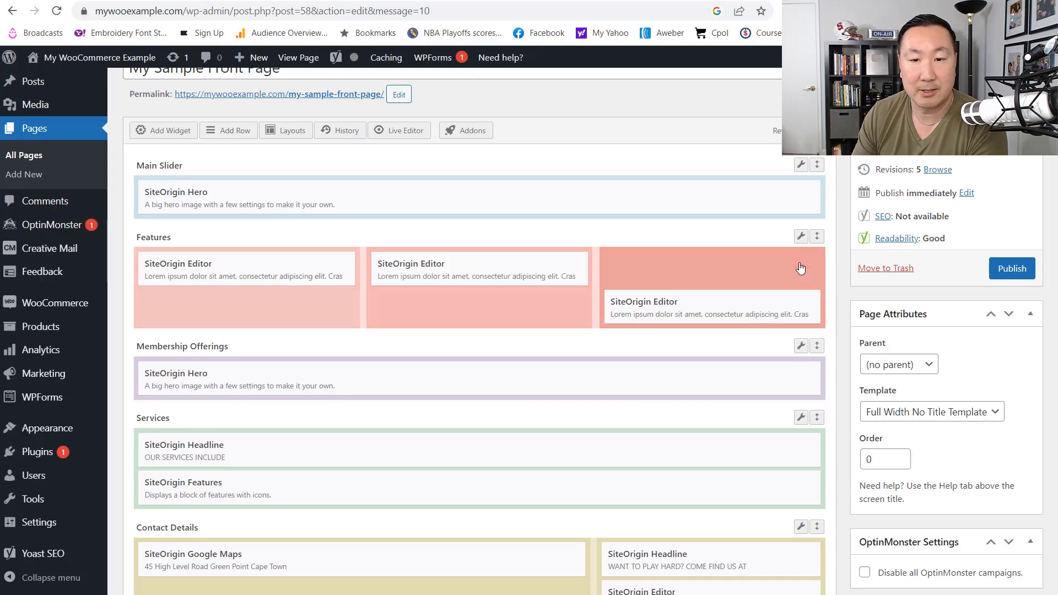
# Add a SiteOrigin Image widget showing worksmarter2-1024x1024-1.jpg above the editor widget in the first column of the Features row.
pyautogui.click(171, 132)
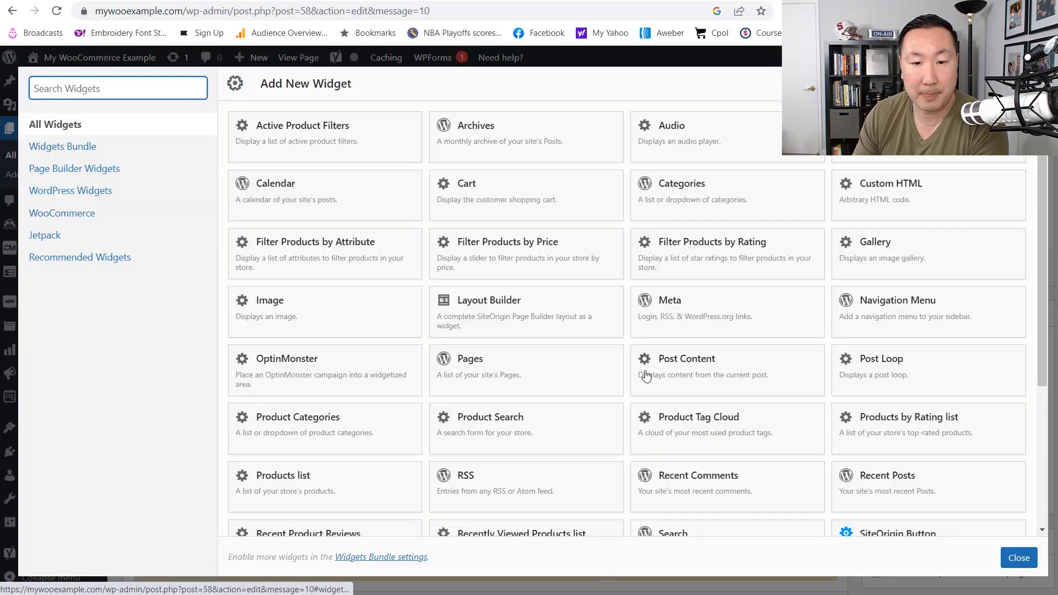
pyautogui.scroll(-4, 646, 375)
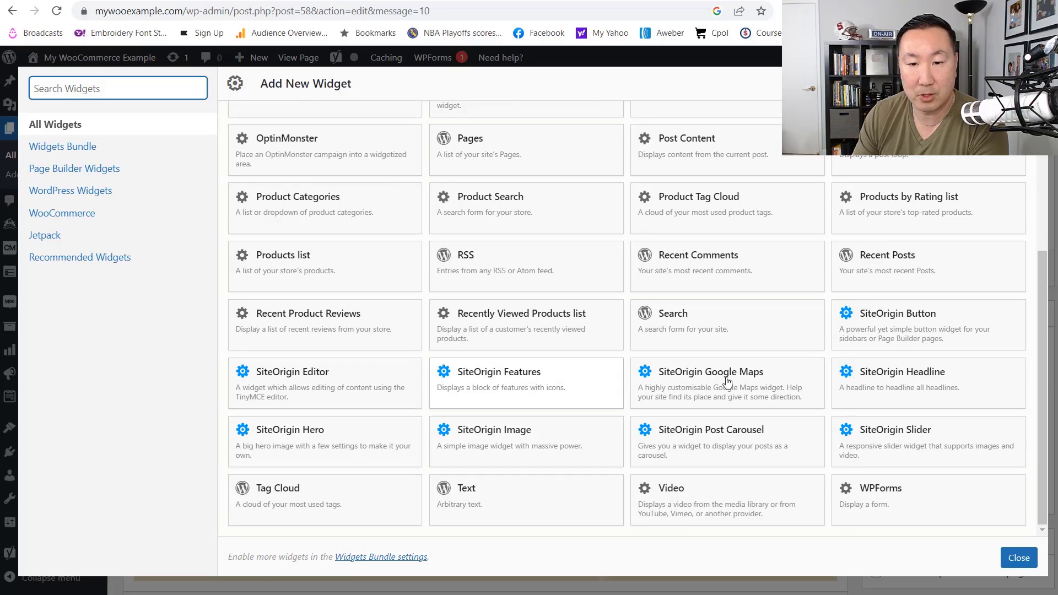
pyautogui.click(498, 437)
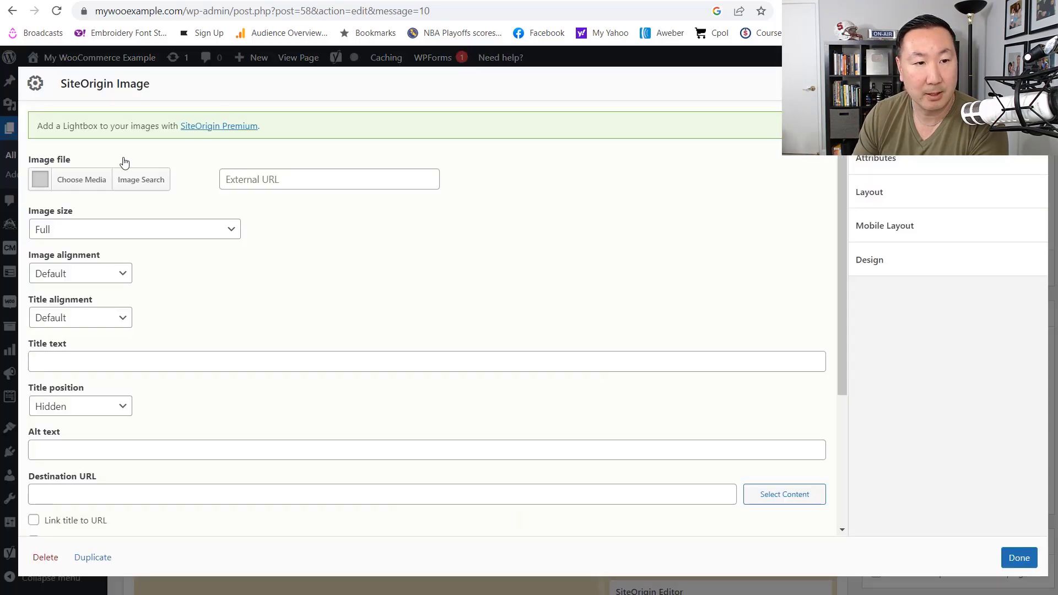
pyautogui.click(70, 182)
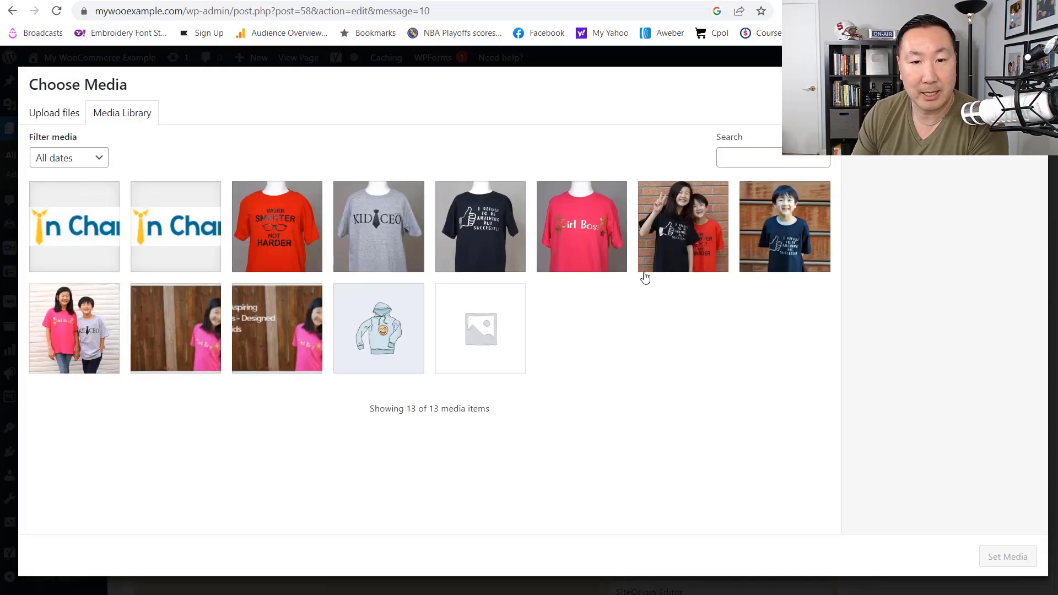
pyautogui.click(679, 236)
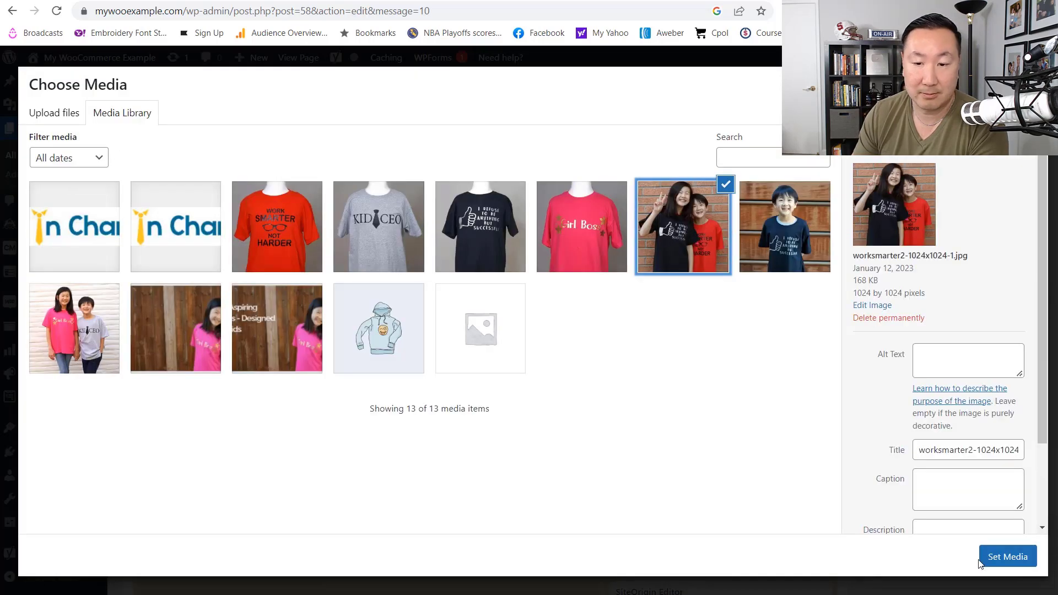
pyautogui.click(1006, 557)
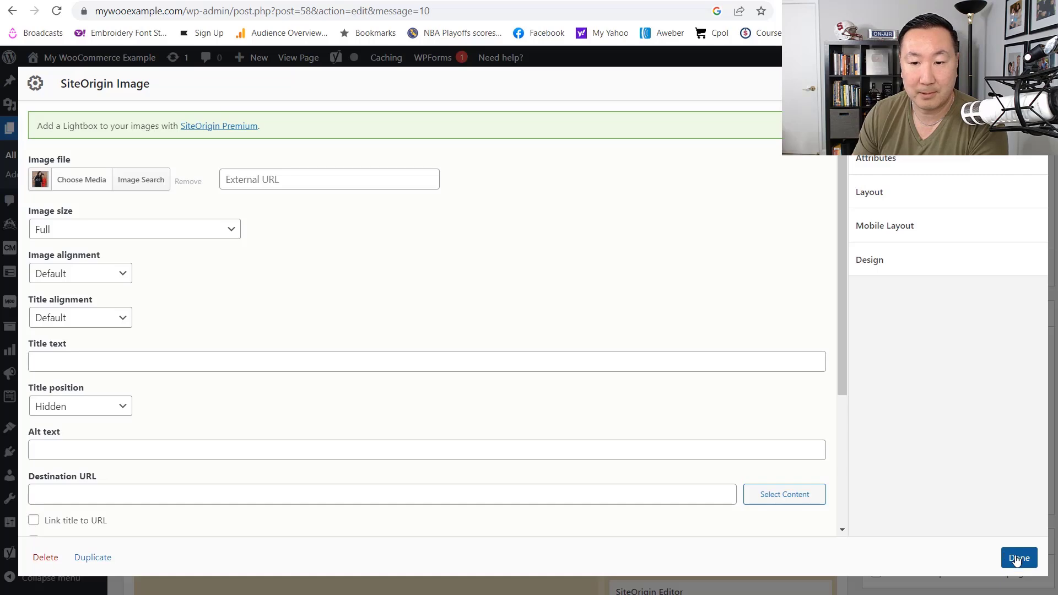
pyautogui.click(1018, 557)
pyautogui.moveTo(672, 314); pyautogui.dragTo(230, 274)
pyautogui.moveTo(182, 278); pyautogui.dragTo(205, 276)
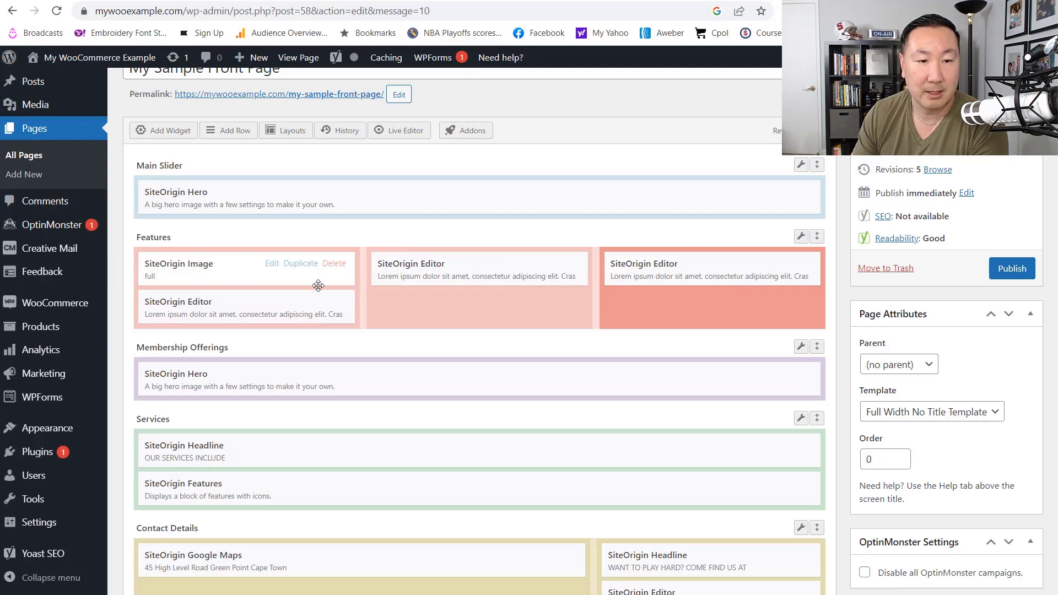
# Duplicate the Features image widget twice and move the copies above the editor widgets in the second and third columns.
pyautogui.click(300, 263)
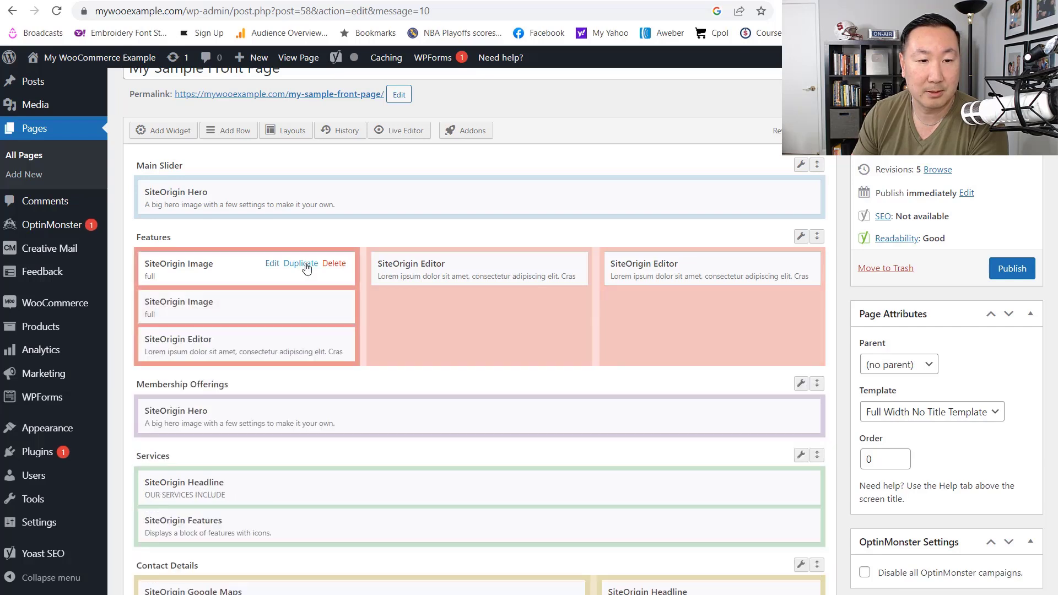
pyautogui.click(304, 264)
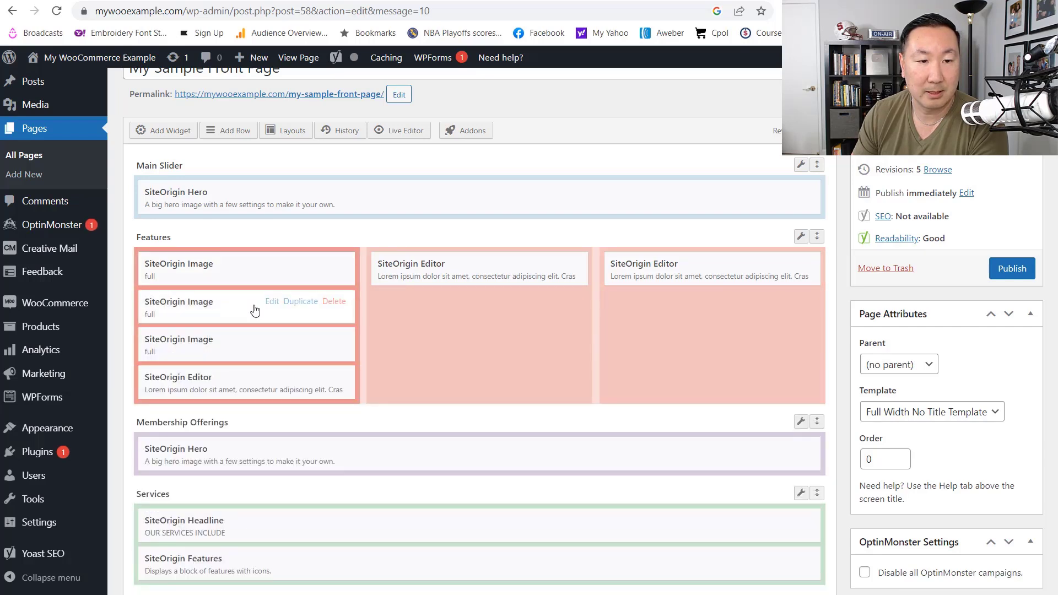
pyautogui.moveTo(234, 311); pyautogui.dragTo(499, 268)
pyautogui.moveTo(250, 305); pyautogui.dragTo(716, 271)
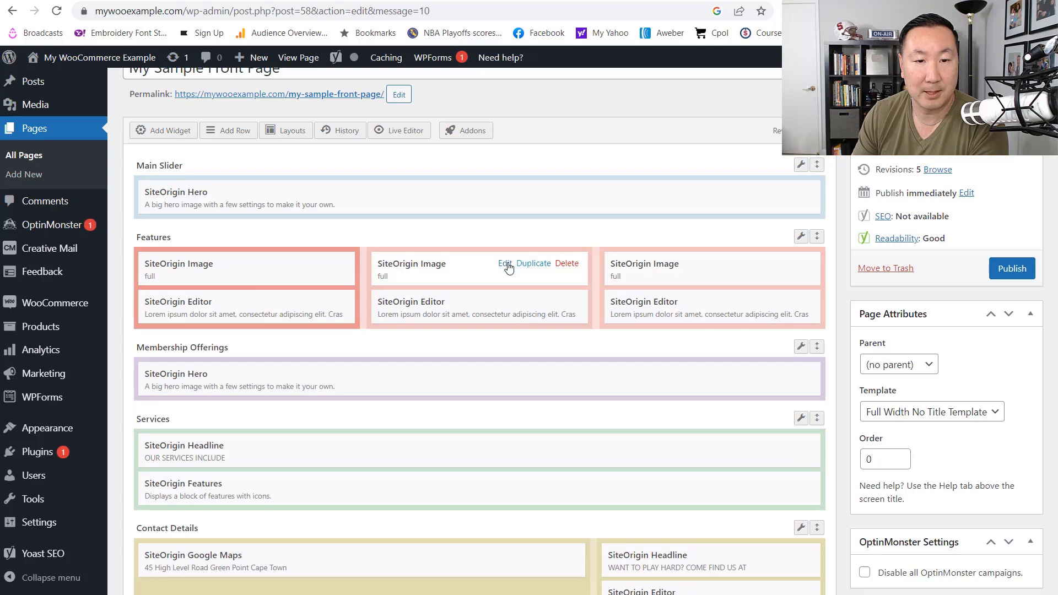
# Change the image widget in the second column of the Features row to show irefuse1.jpg from the media library.
pyautogui.click(505, 264)
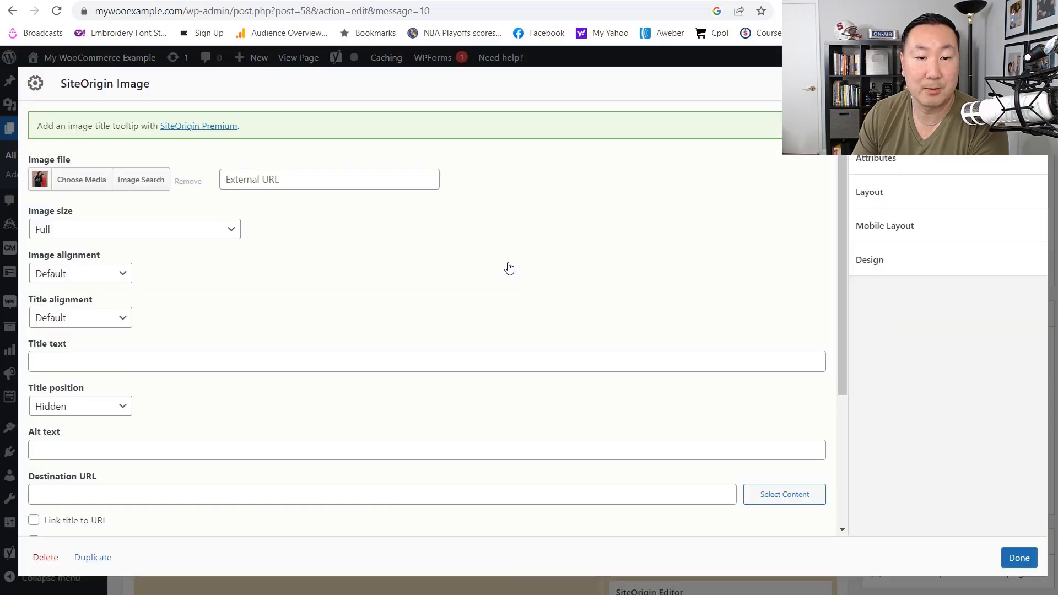
pyautogui.click(91, 189)
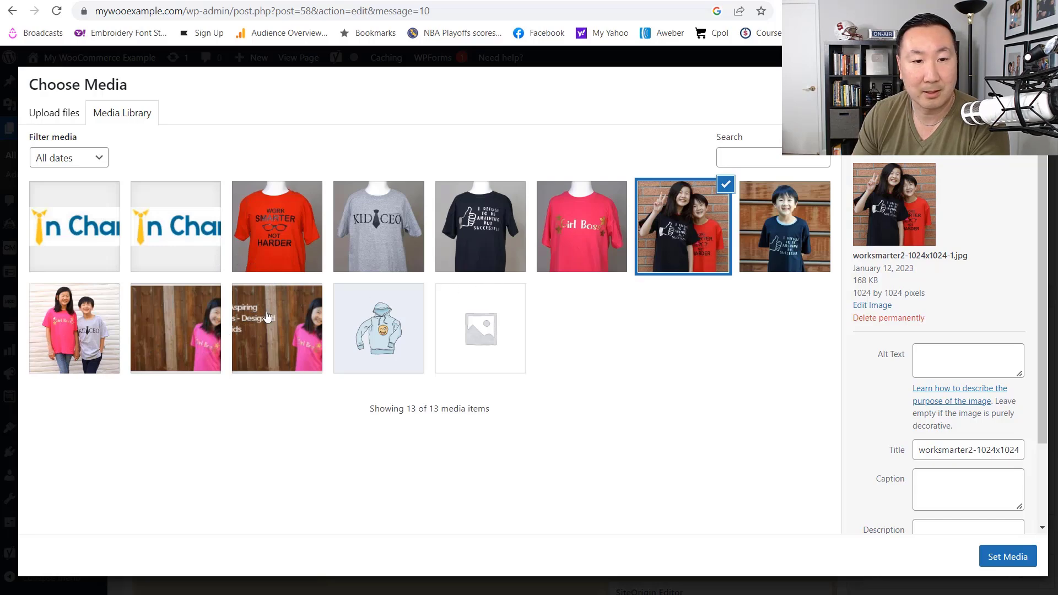
pyautogui.click(780, 234)
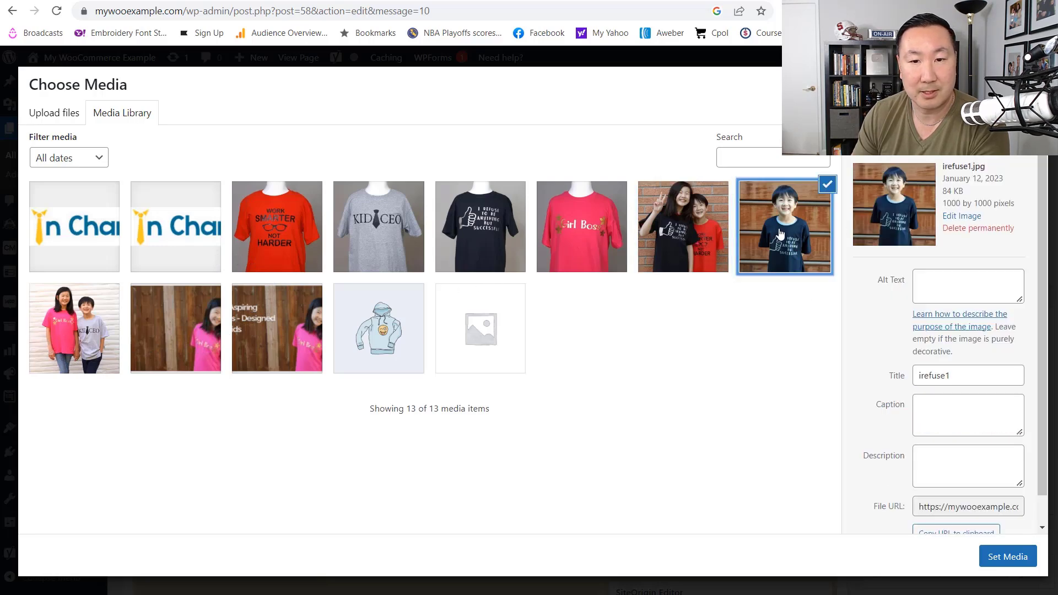
pyautogui.click(1001, 568)
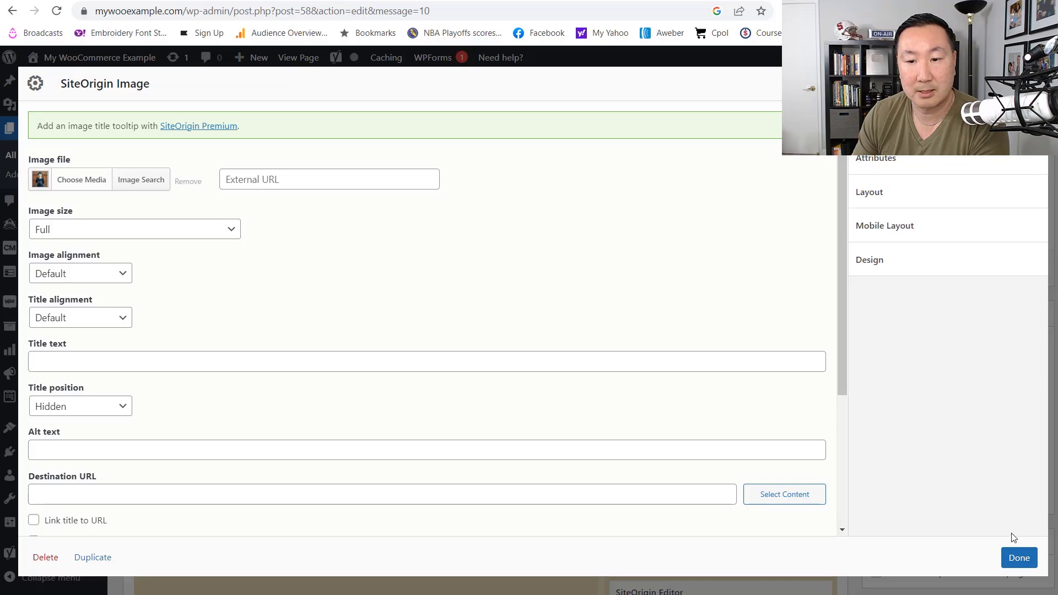
pyautogui.click(1018, 558)
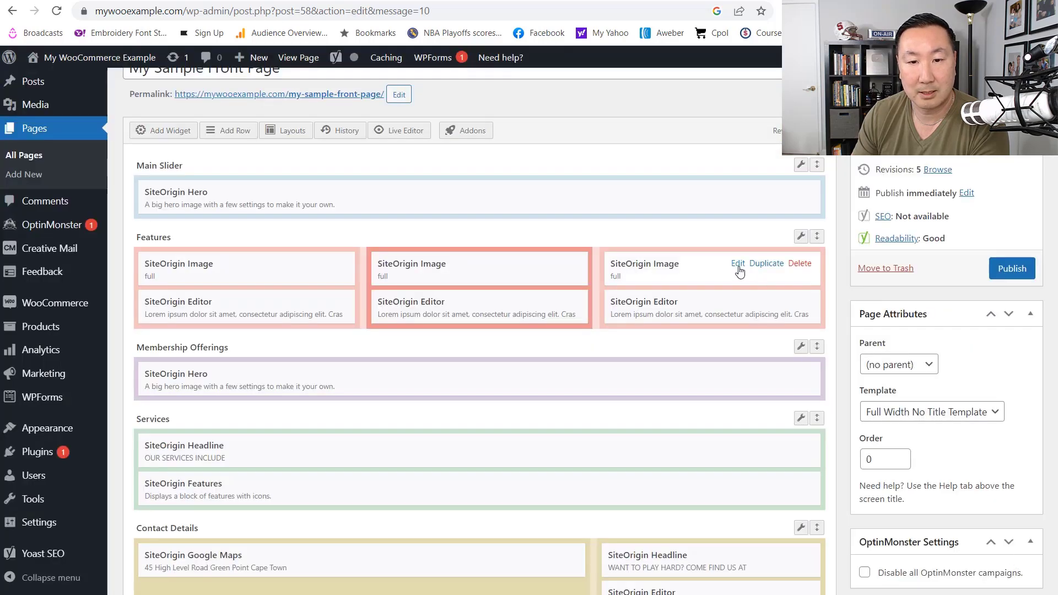
# Change the image widget in the third column of the Features row to show girlboss2.jpg from the media library.
pyautogui.click(738, 265)
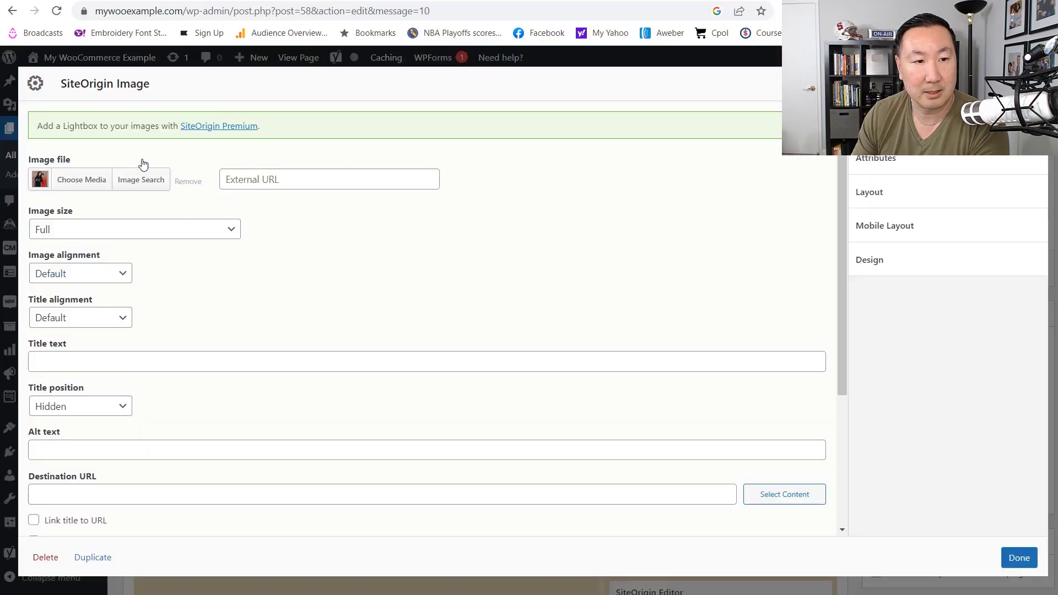
pyautogui.click(82, 180)
pyautogui.click(67, 333)
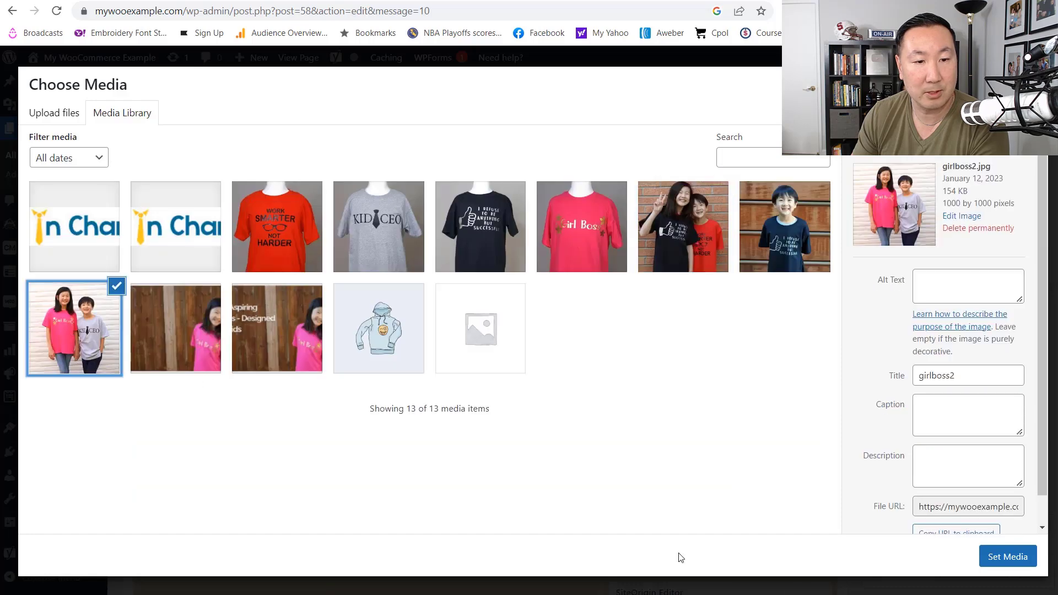
pyautogui.click(1007, 556)
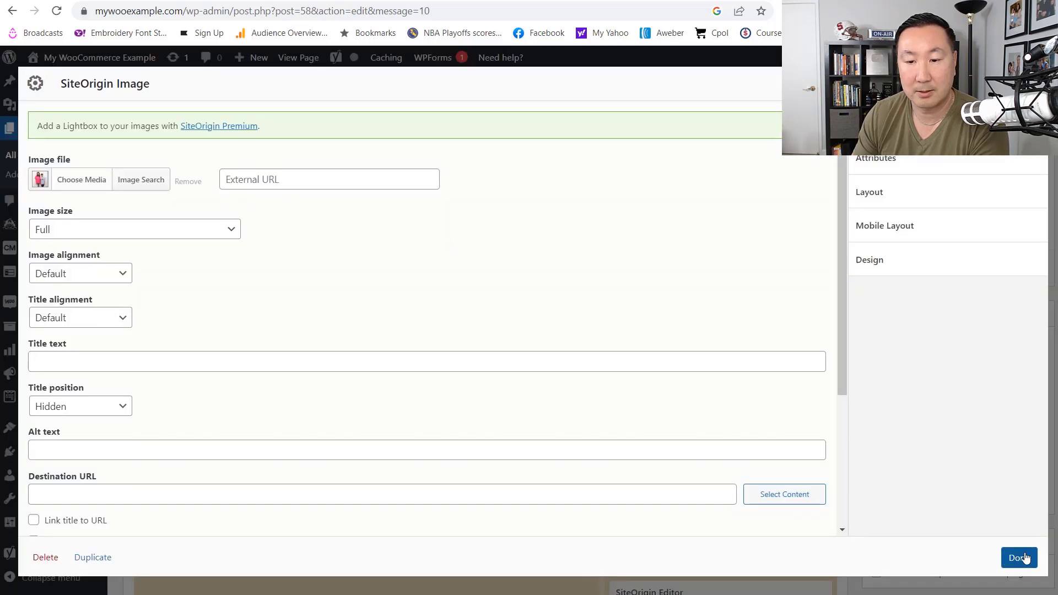
pyautogui.click(1020, 557)
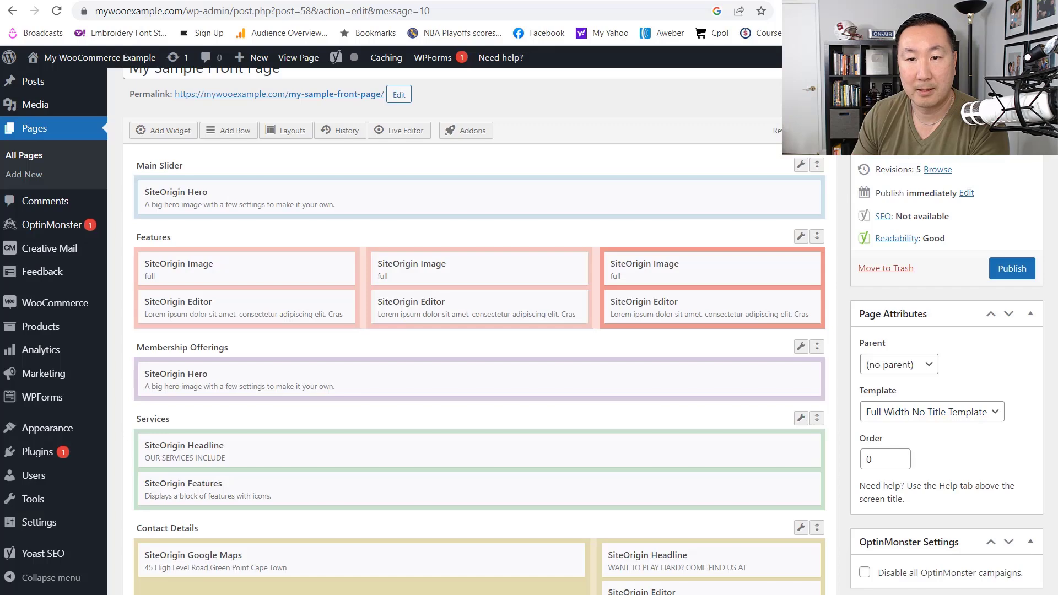
# Save the draft, reload the page preview and check the three Features images and the membership section below them.
pyautogui.click(1011, 268)
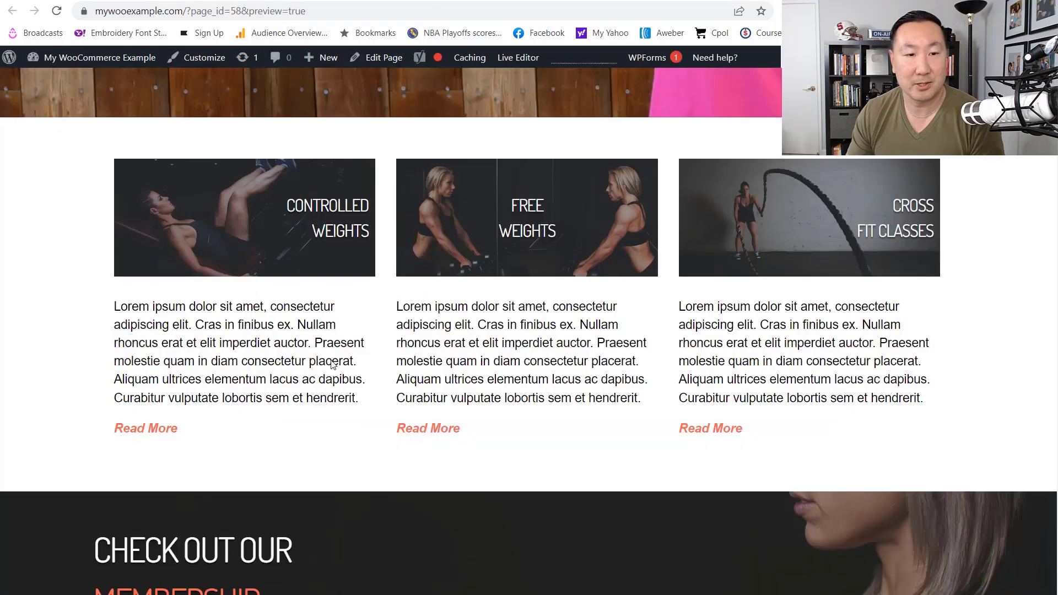
pyautogui.press('F5')
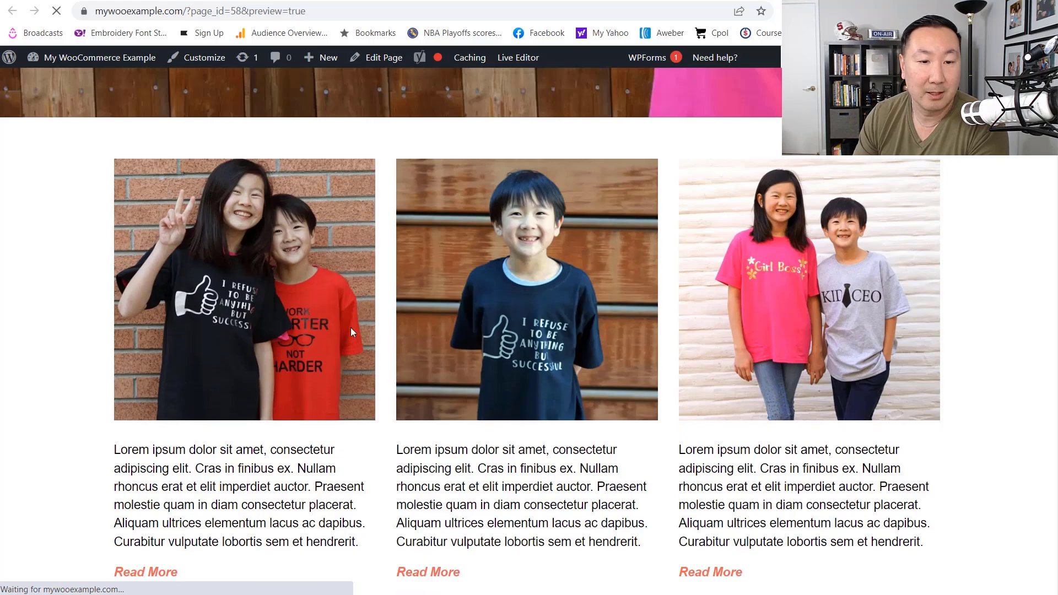
pyautogui.scroll(10, 390, 333)
pyautogui.scroll(-1, 449, 282)
pyautogui.scroll(-15, 462, 267)
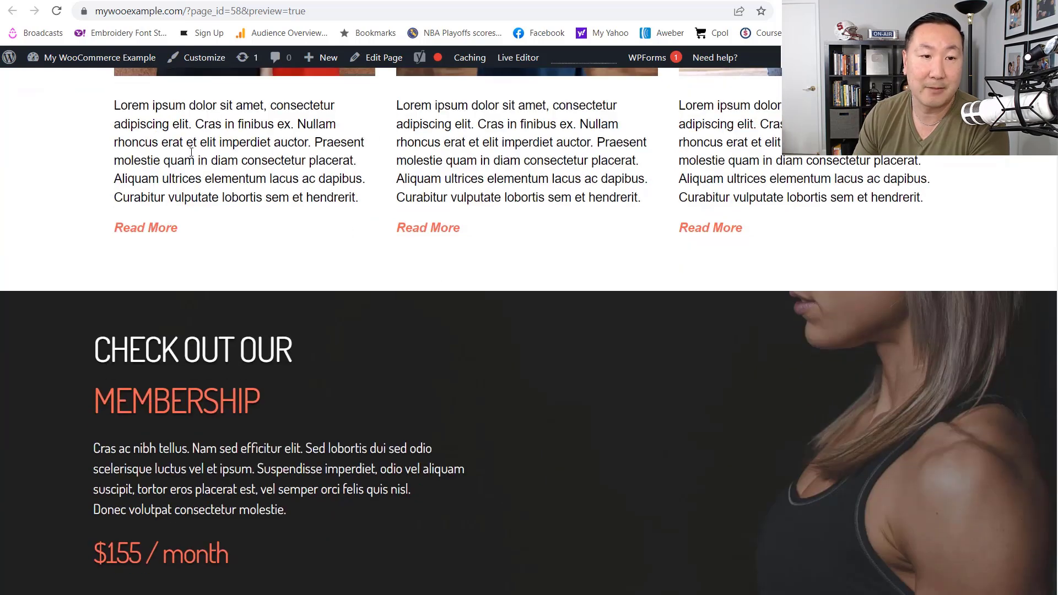
# Return to the WordPress dashboard and open the list of all products.
pyautogui.click(60, 0)
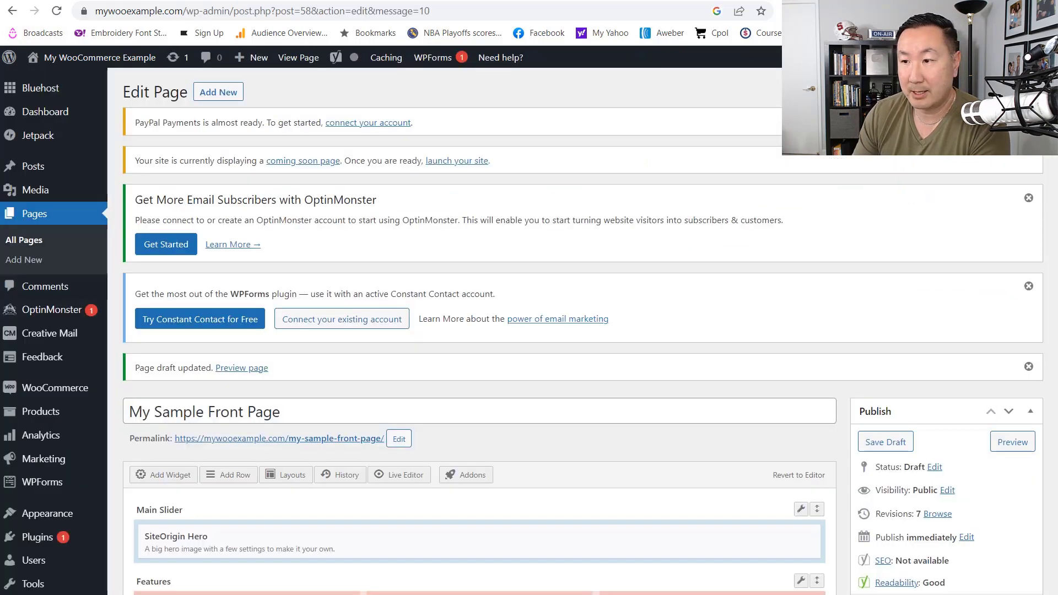
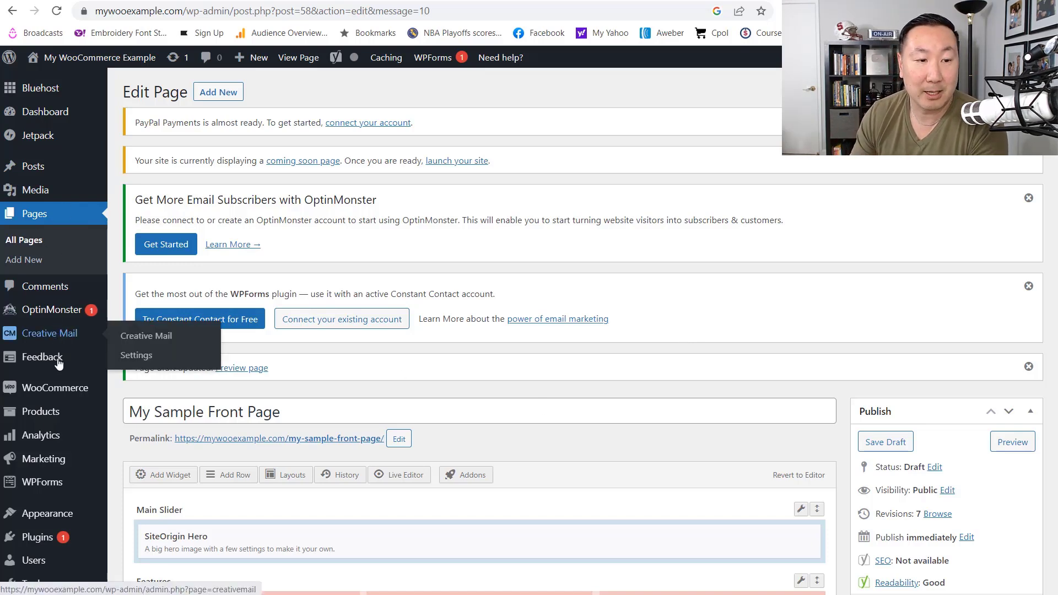
pyautogui.moveTo(60, 419)
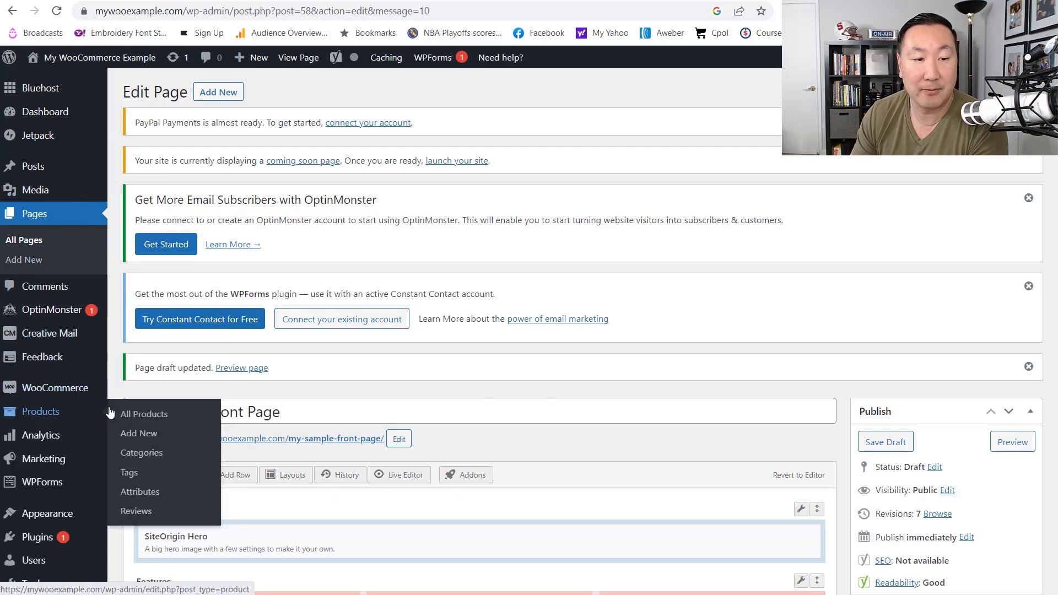
pyautogui.click(135, 413)
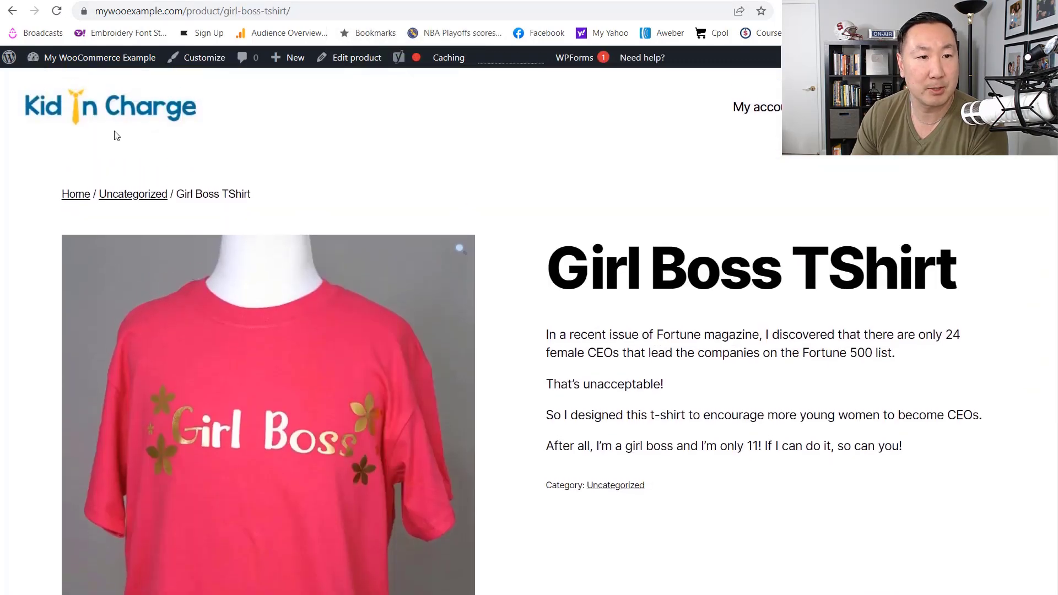
# Open the site's published home page from the store logo and look through the sections below the main banner.
pyautogui.click(113, 103)
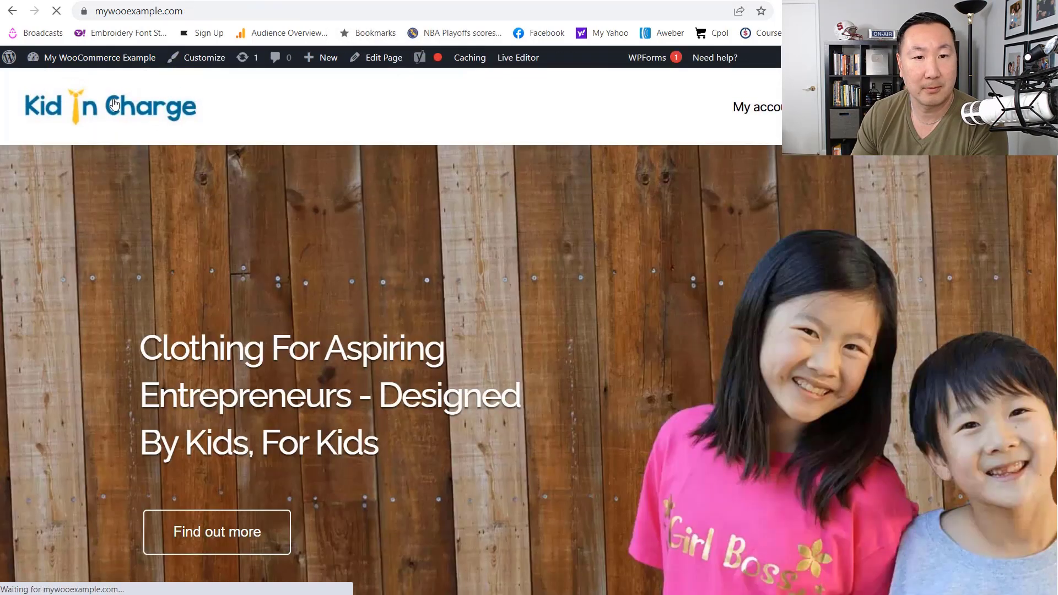
pyautogui.scroll(-1, 582, 312)
pyautogui.scroll(-12, 582, 313)
pyautogui.scroll(2, 816, 267)
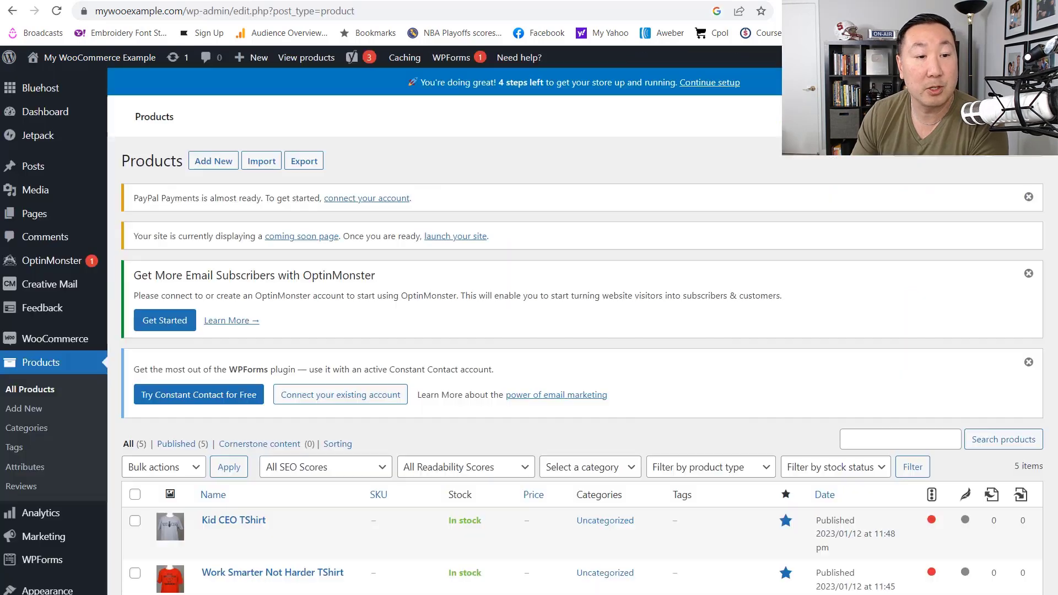
# Check which products are starred as featured in the product list, and compare with the membership section in the draft preview.
pyautogui.scroll(-4, 299, 322)
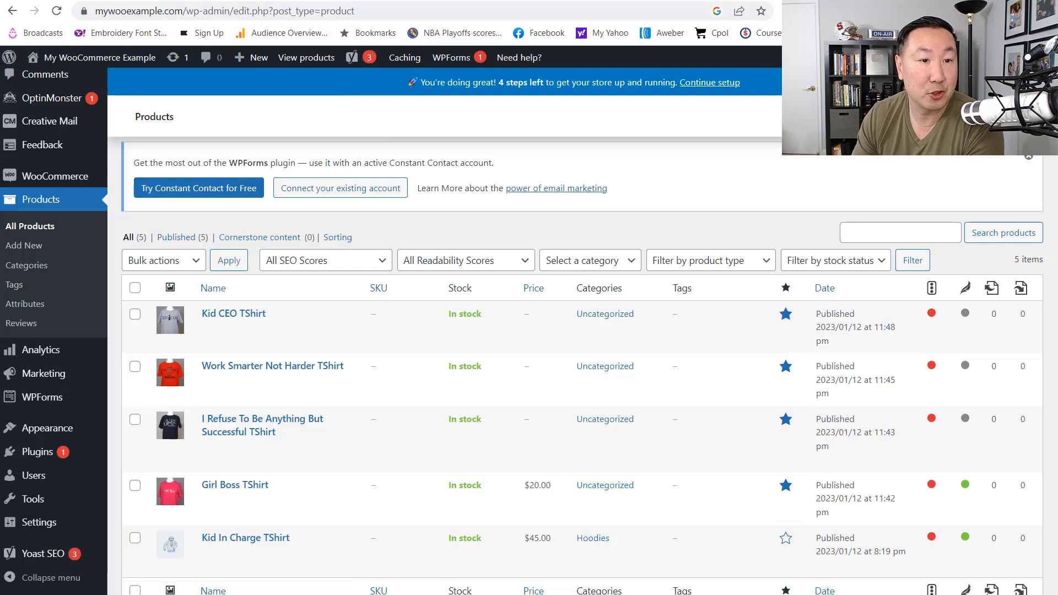
pyautogui.click(215, 1)
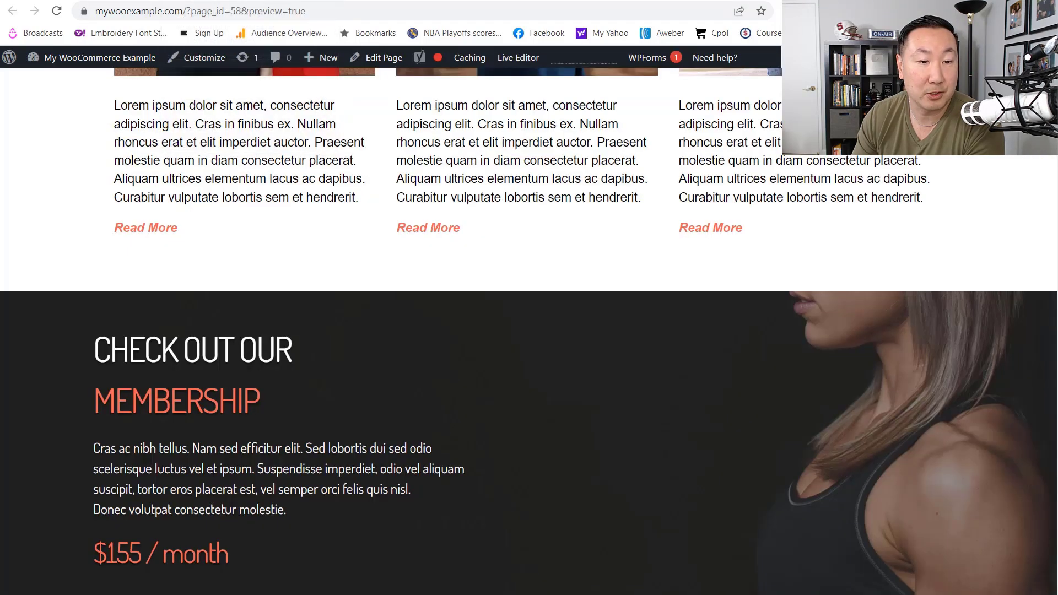
pyautogui.click(72, 0)
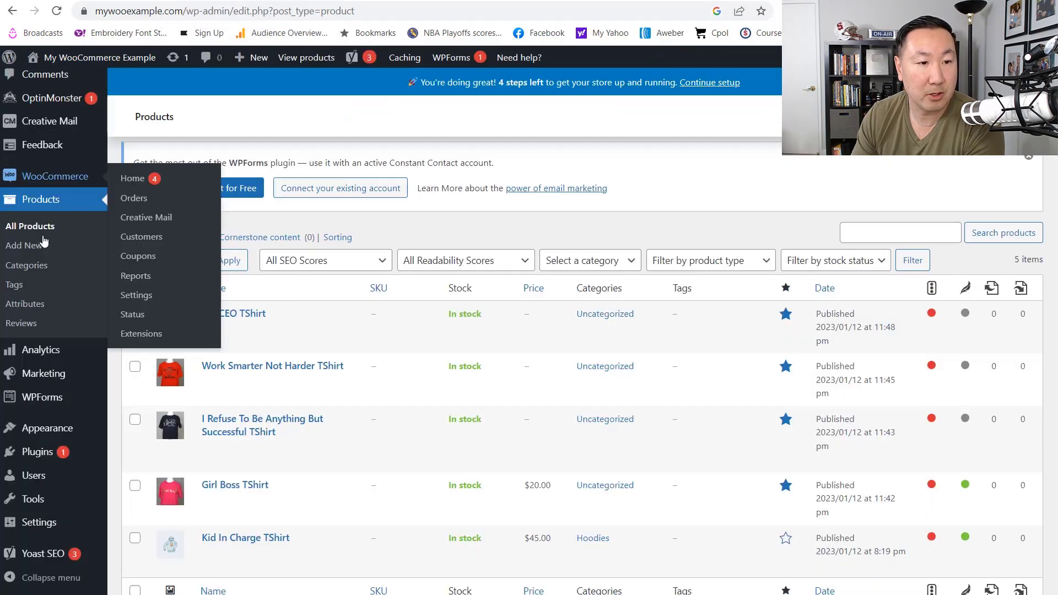
# Open My Sample Front Page for editing from the list of all pages.
pyautogui.scroll(4, 31, 311)
pyautogui.moveTo(33, 214)
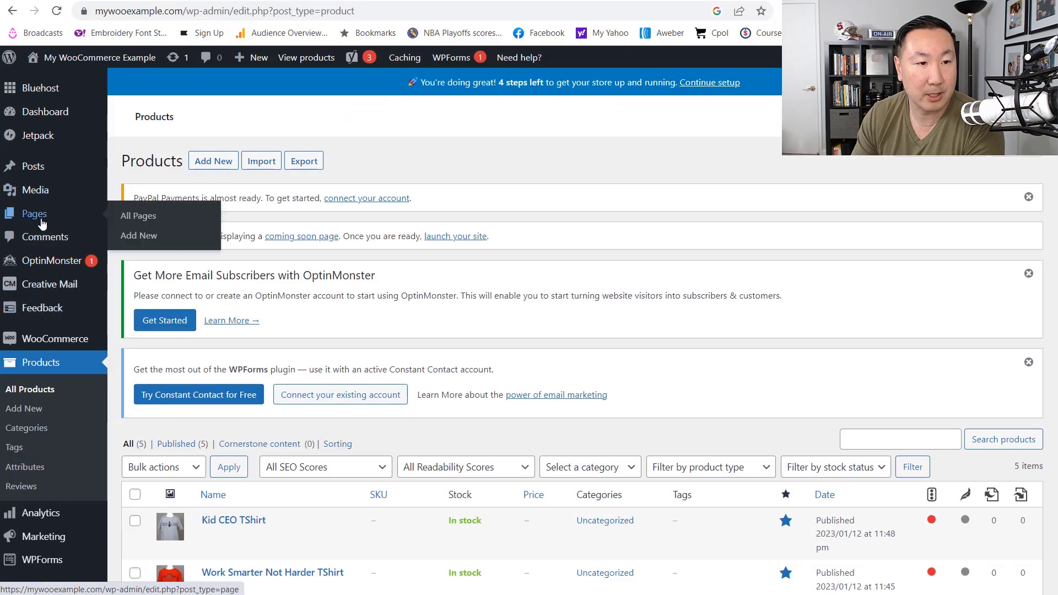
pyautogui.click(137, 218)
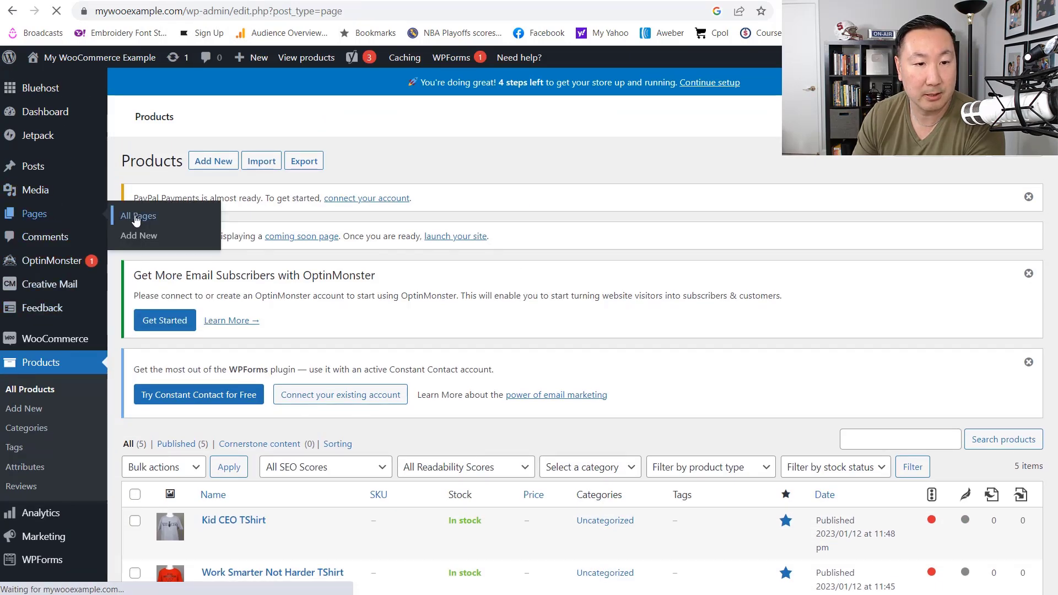
pyautogui.scroll(-4, 237, 438)
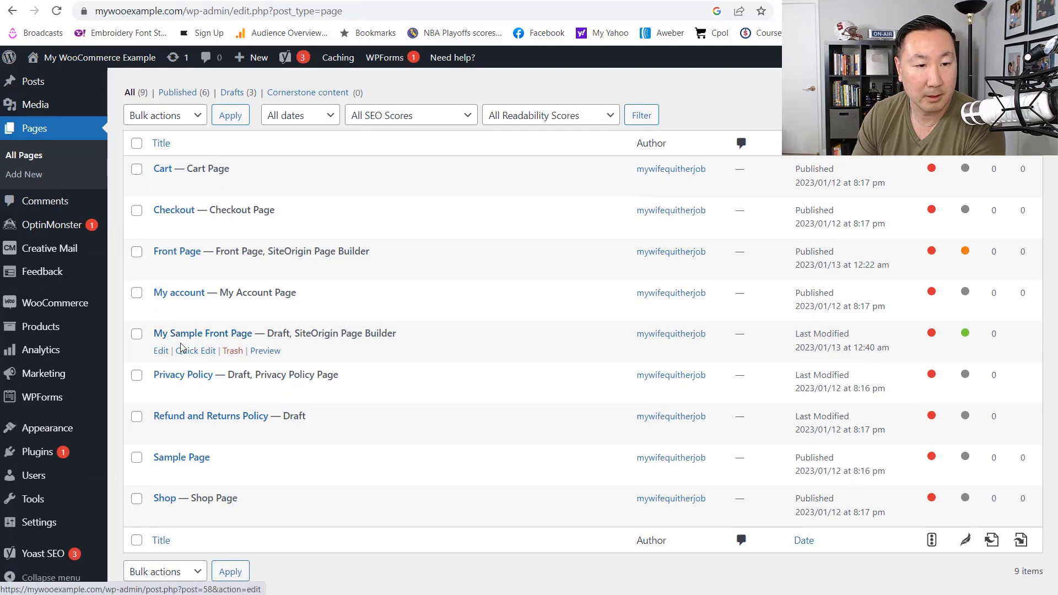
pyautogui.click(180, 334)
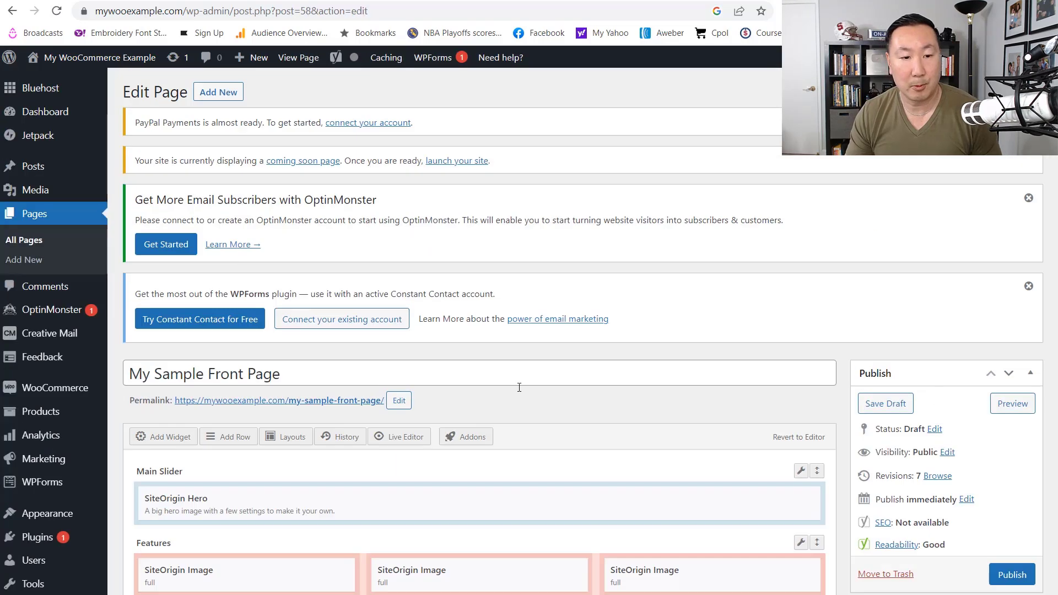
# Delete the SiteOrigin Hero widget from the Membership Offerings row.
pyautogui.scroll(-4, 546, 490)
pyautogui.scroll(-4, 545, 490)
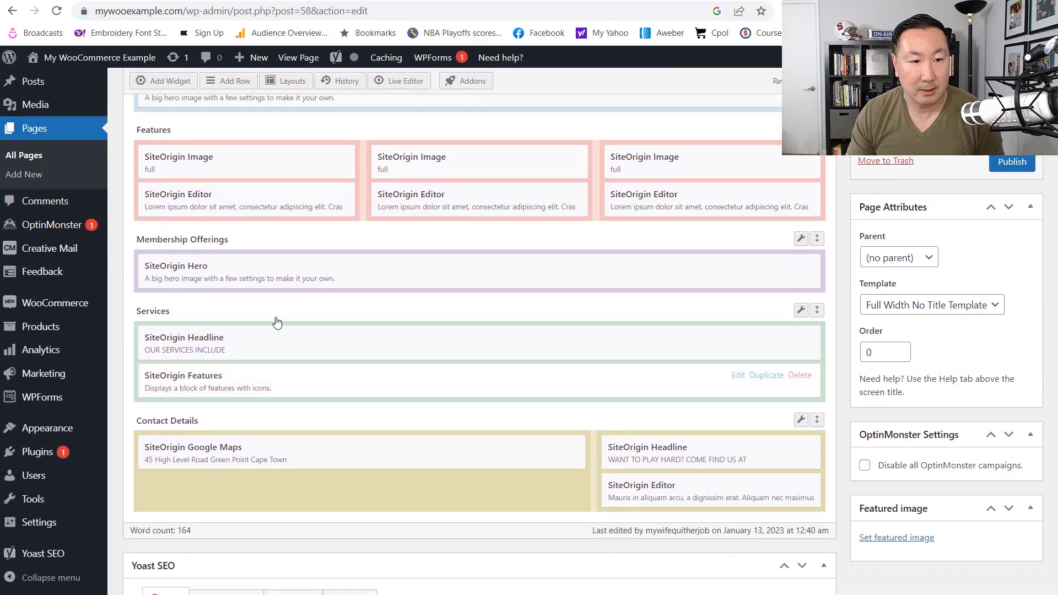
pyautogui.moveTo(137, 268)
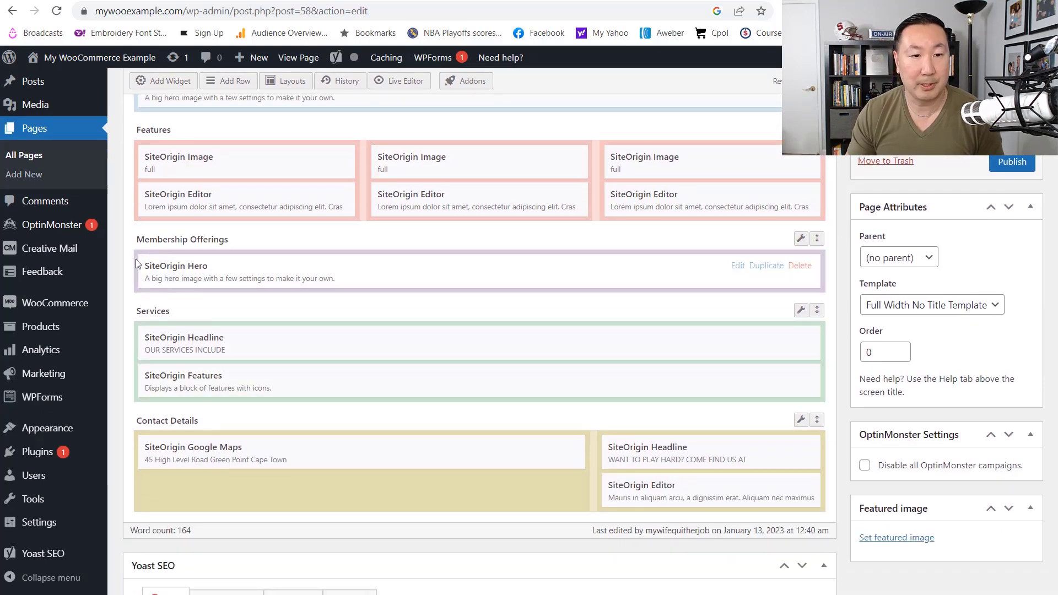
pyautogui.click(799, 266)
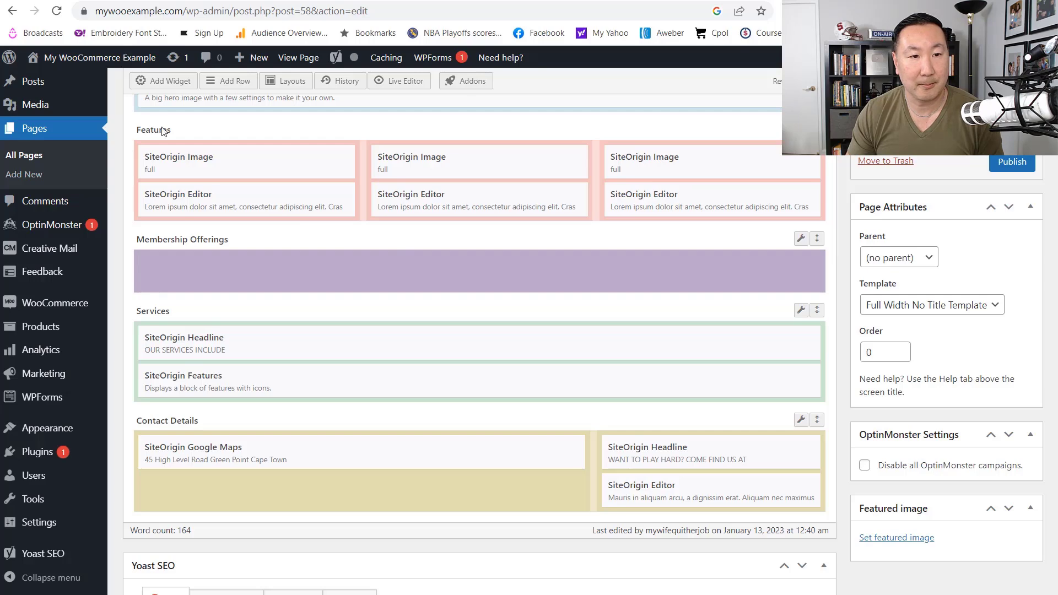
# Add a Custom HTML widget to the Membership Offerings row with the content [products limit="4" columns="4" visibility="featured" ].
pyautogui.click(159, 85)
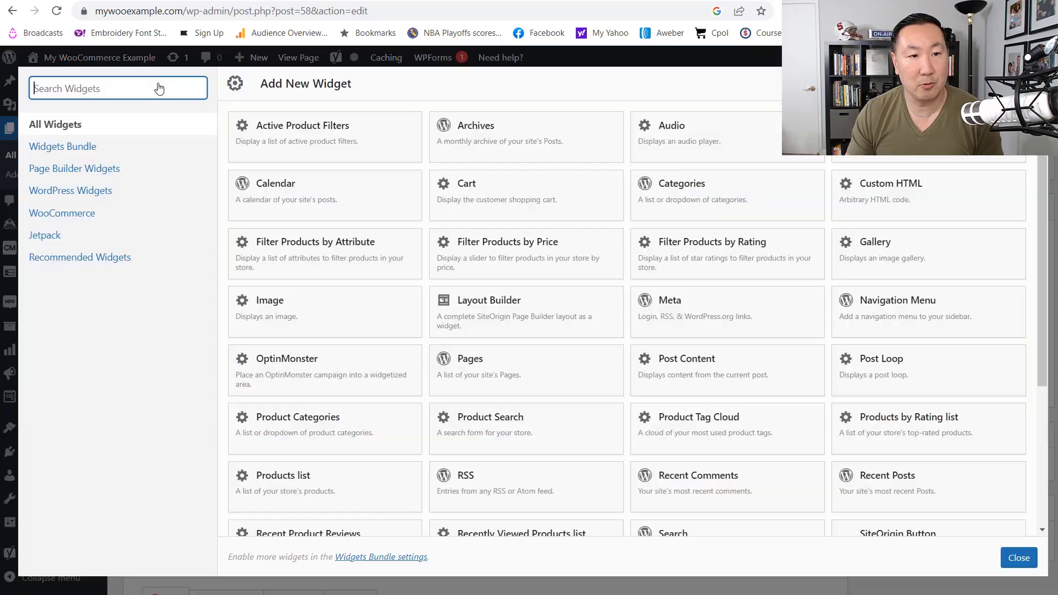
pyautogui.click(889, 190)
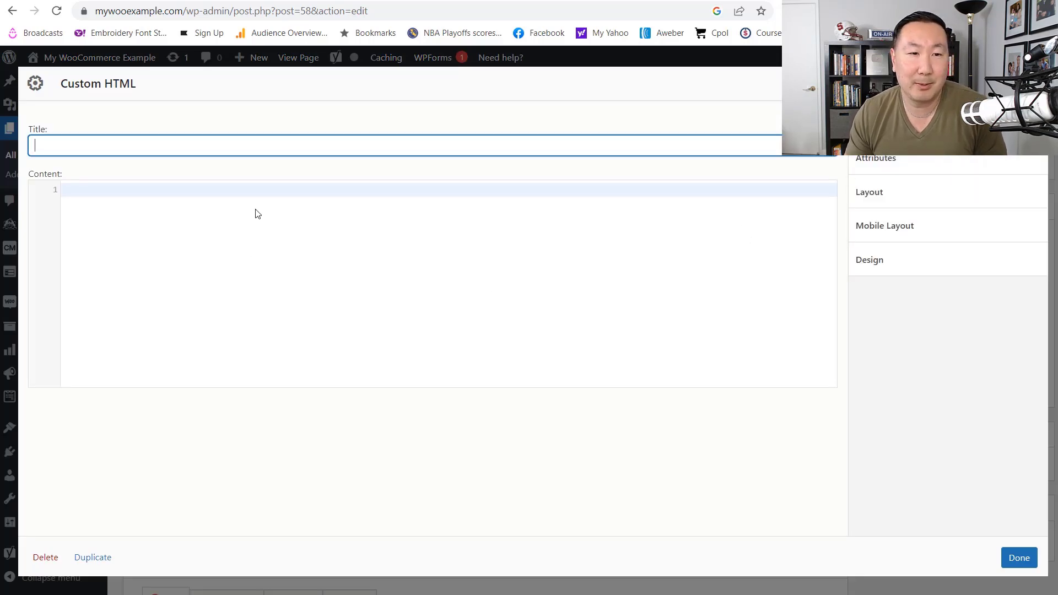
pyautogui.click(259, 194)
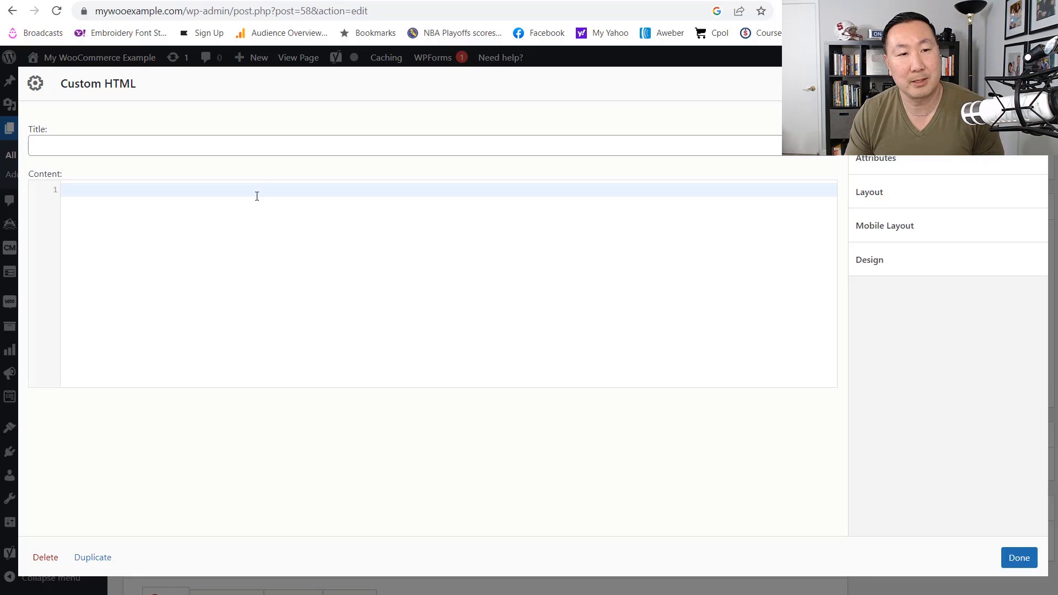
pyautogui.write('[products limit="4" columns="4" visibility="featured" ]')
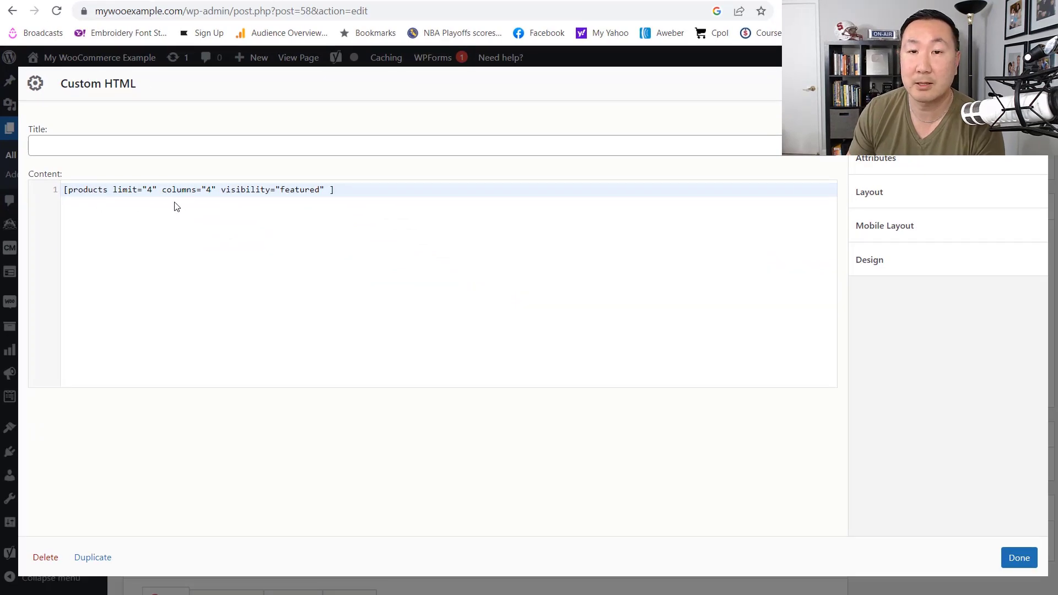
pyautogui.click(1028, 561)
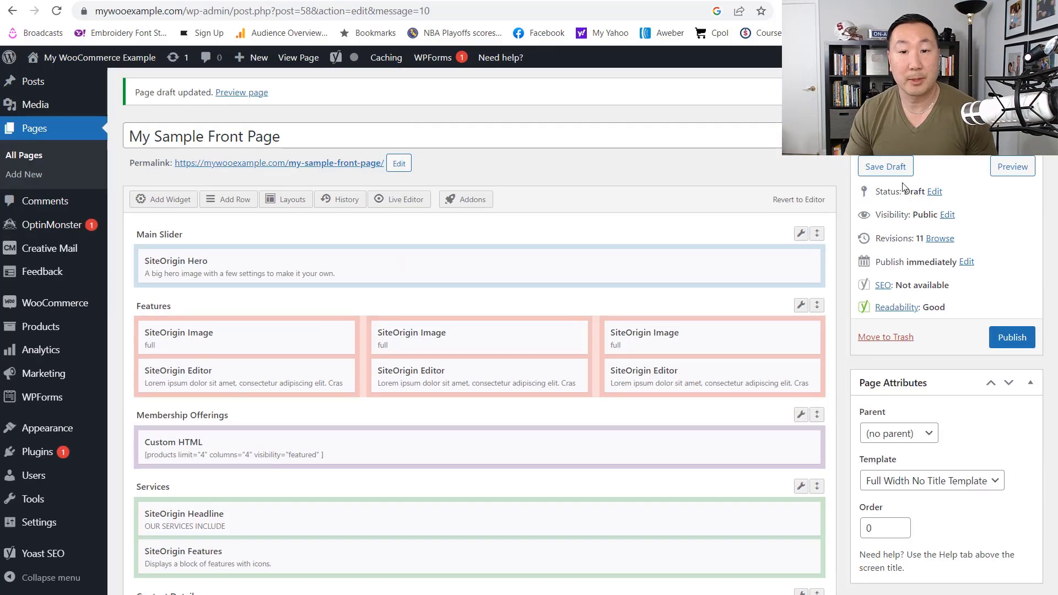
# Save the page draft and review the featured products, services and contact sections in the preview.
pyautogui.click(887, 167)
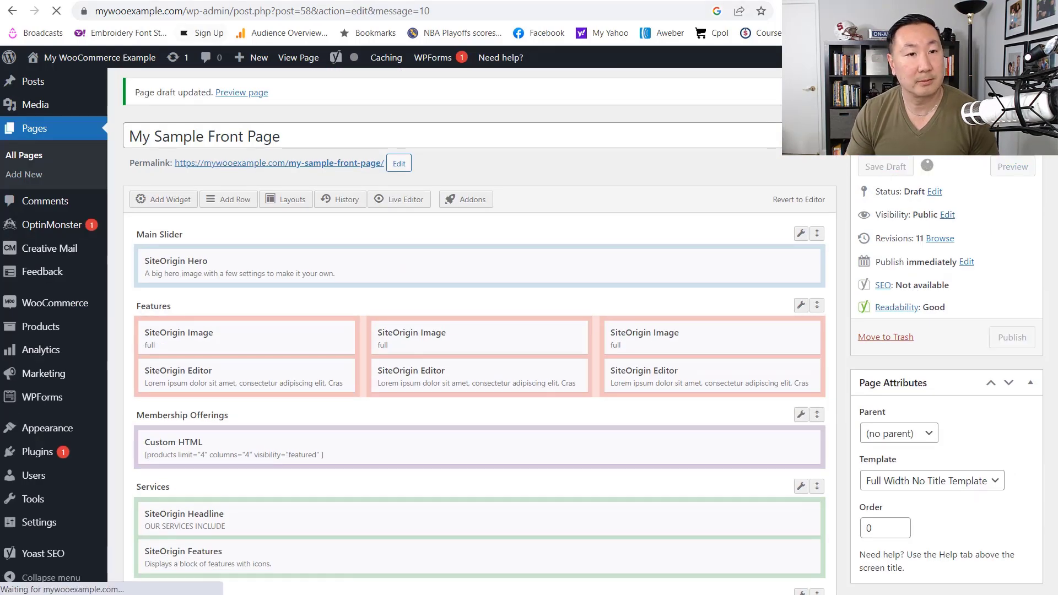
pyautogui.hotkey('ctrl', 'Tab')
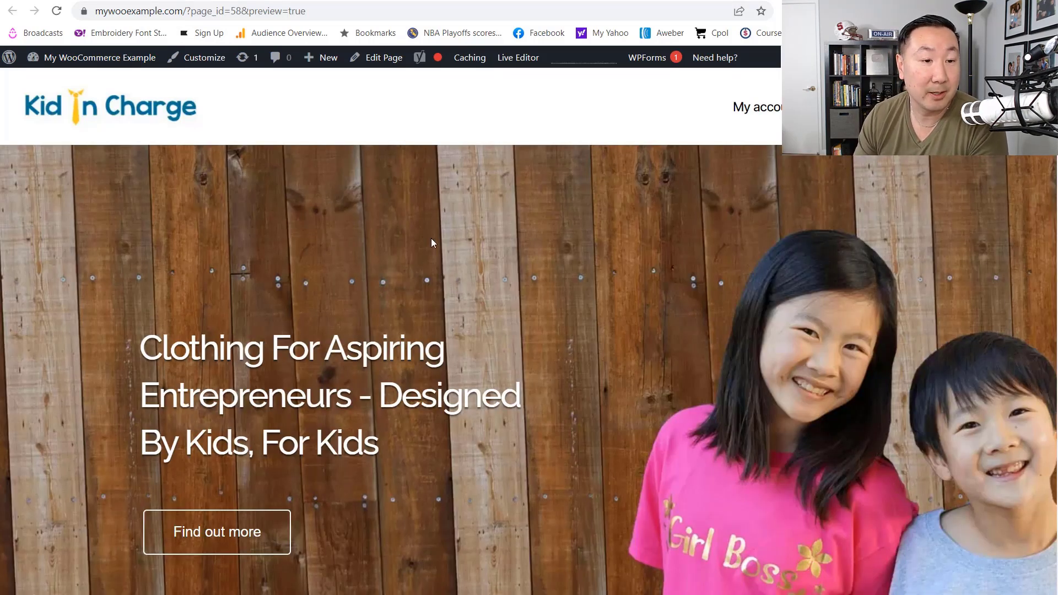
pyautogui.scroll(-3, 437, 236)
pyautogui.scroll(-9, 711, 251)
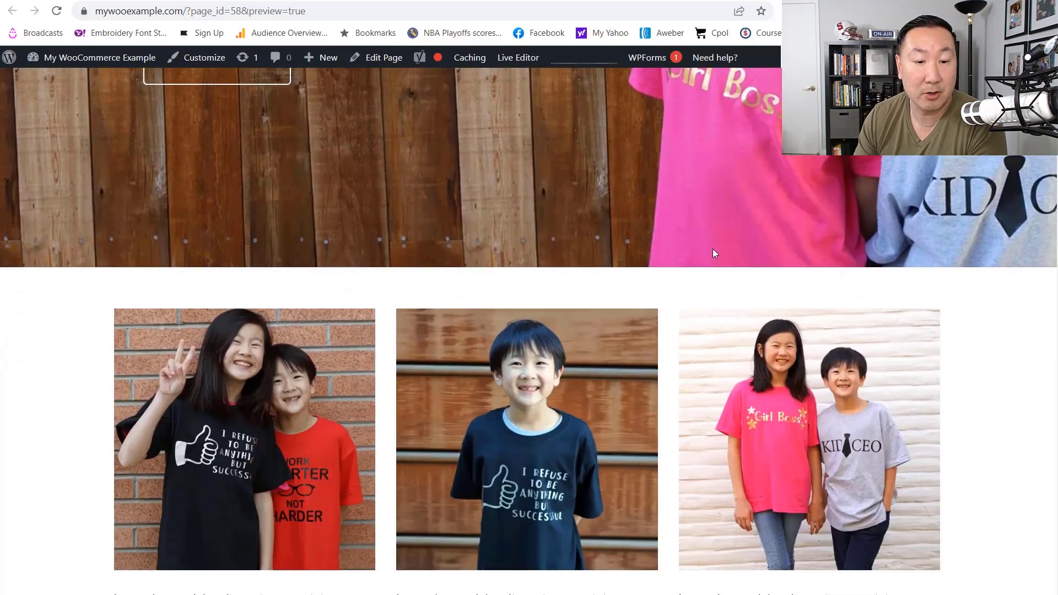
pyautogui.scroll(-3, 728, 236)
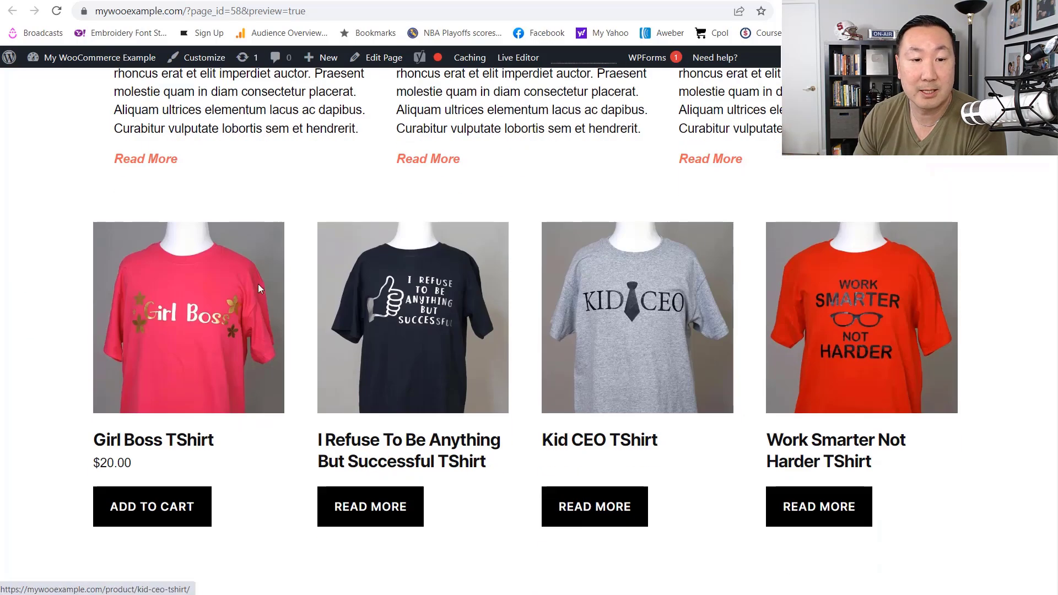
pyautogui.scroll(-5, 815, 328)
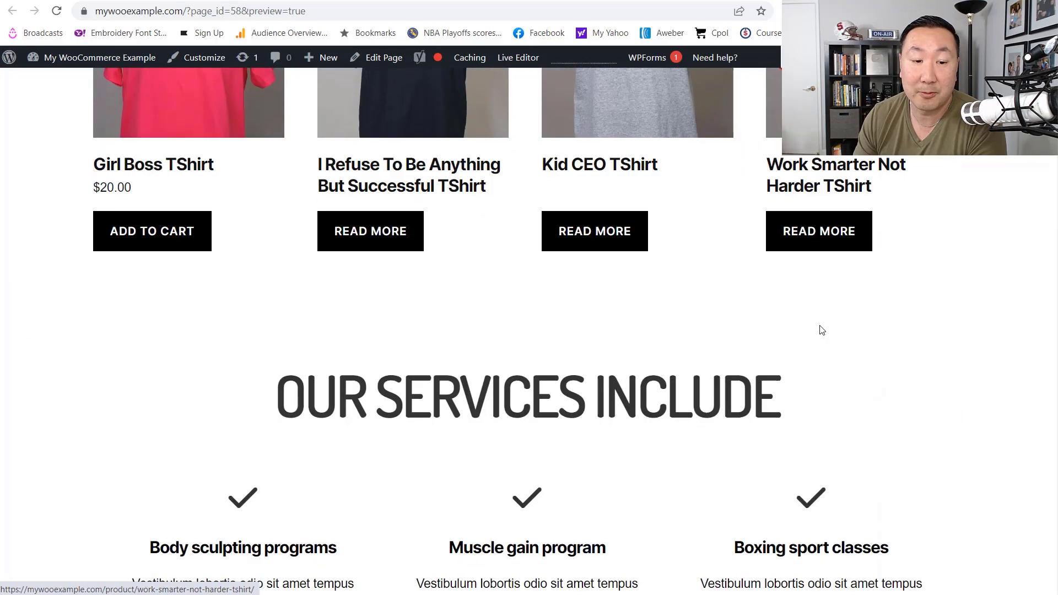
pyautogui.scroll(-1, 820, 329)
pyautogui.scroll(-2, 765, 322)
pyautogui.scroll(-2, 343, 236)
pyautogui.scroll(2, 322, 250)
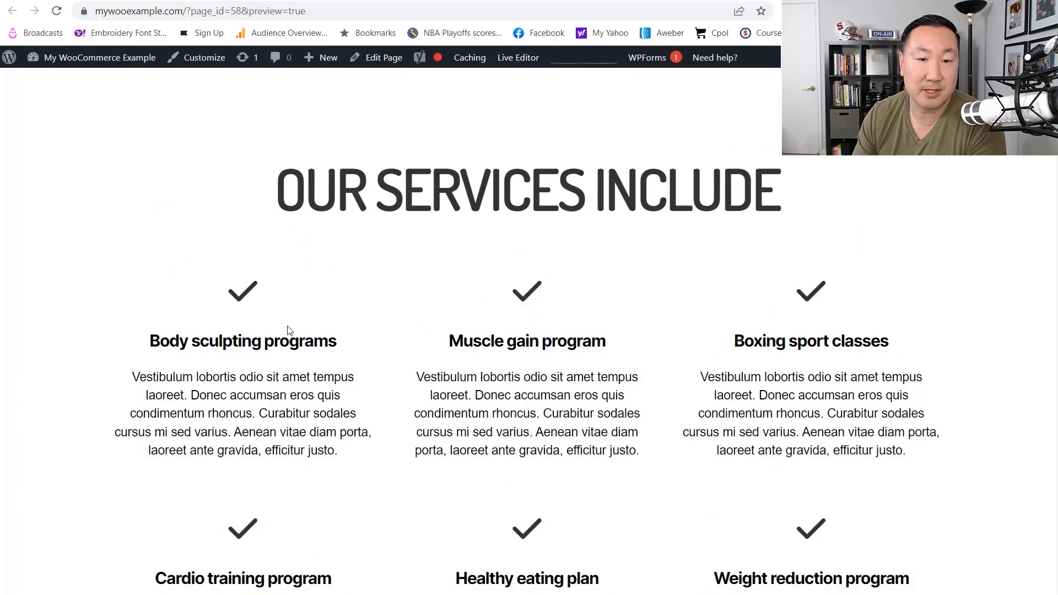
pyautogui.scroll(-10, 602, 345)
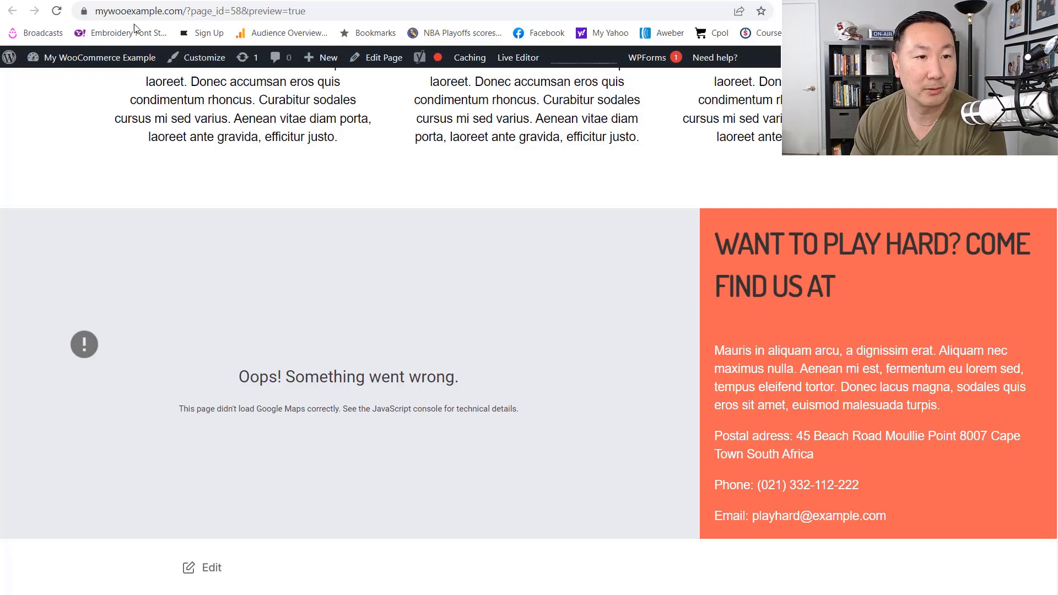
# Delete the SiteOrigin Google Maps, Headline and Editor widgets from the Contact Details row.
pyautogui.click(220, 1)
pyautogui.scroll(-12, 483, 277)
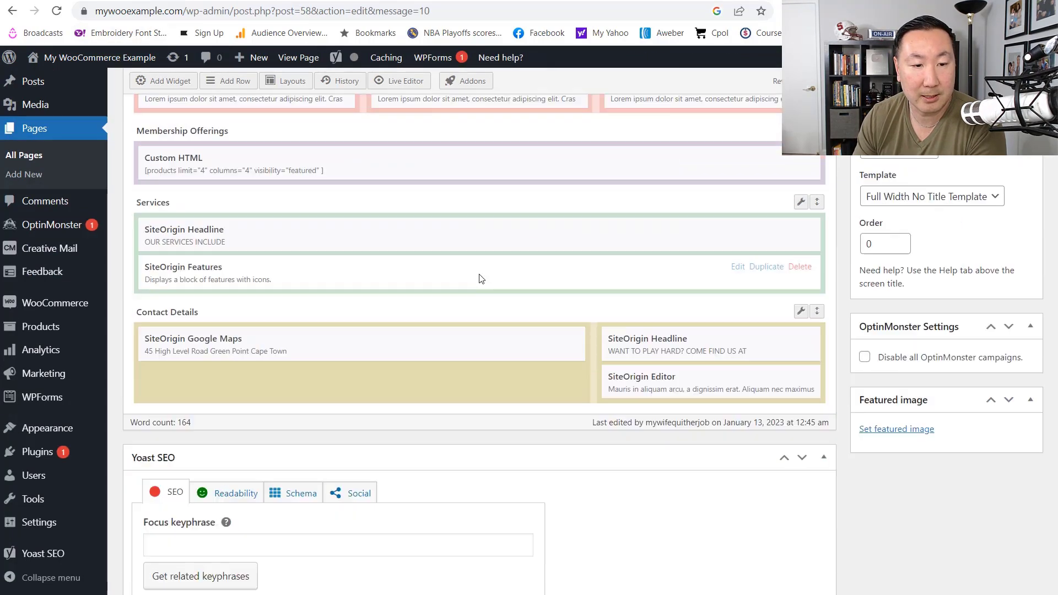
pyautogui.moveTo(558, 214)
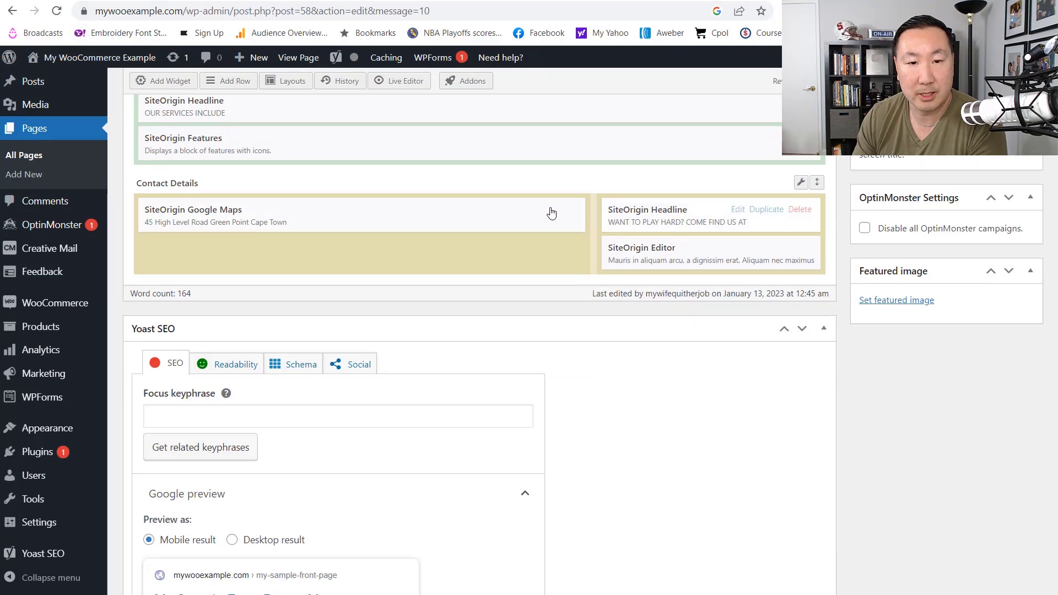
pyautogui.click(557, 212)
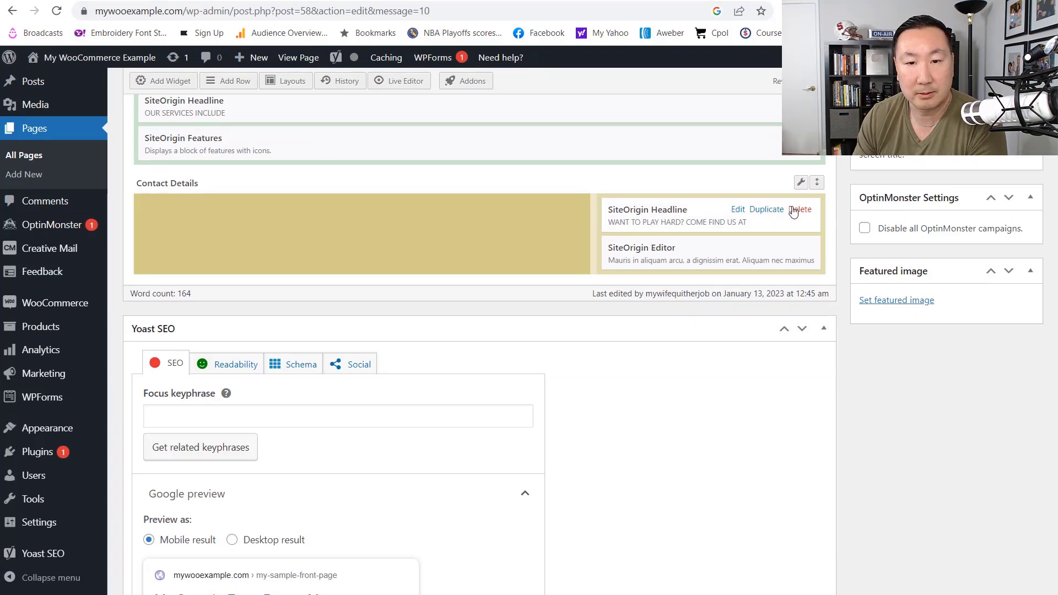
pyautogui.click(798, 209)
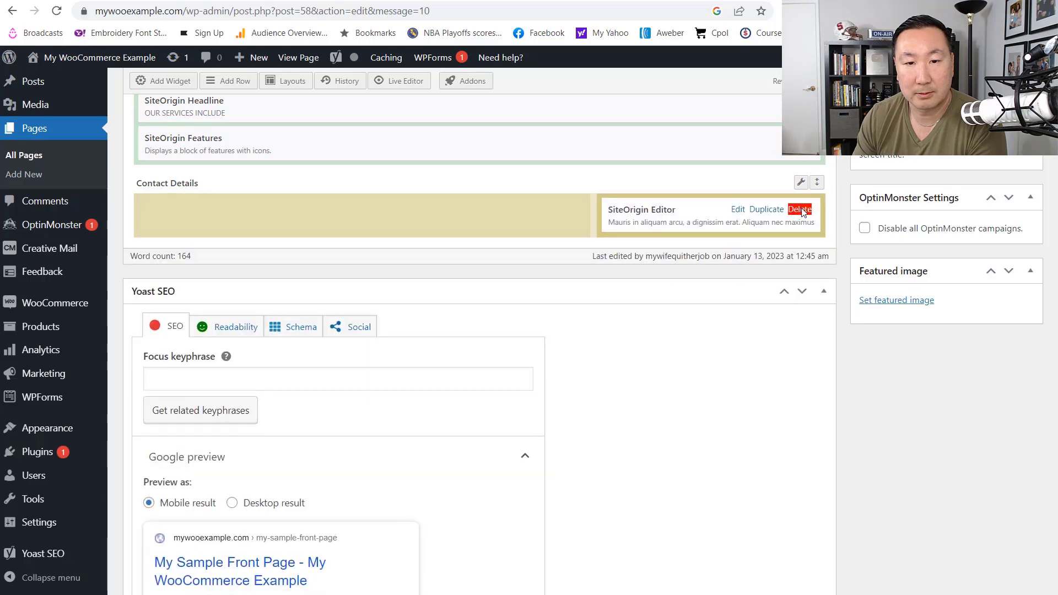
pyautogui.click(799, 210)
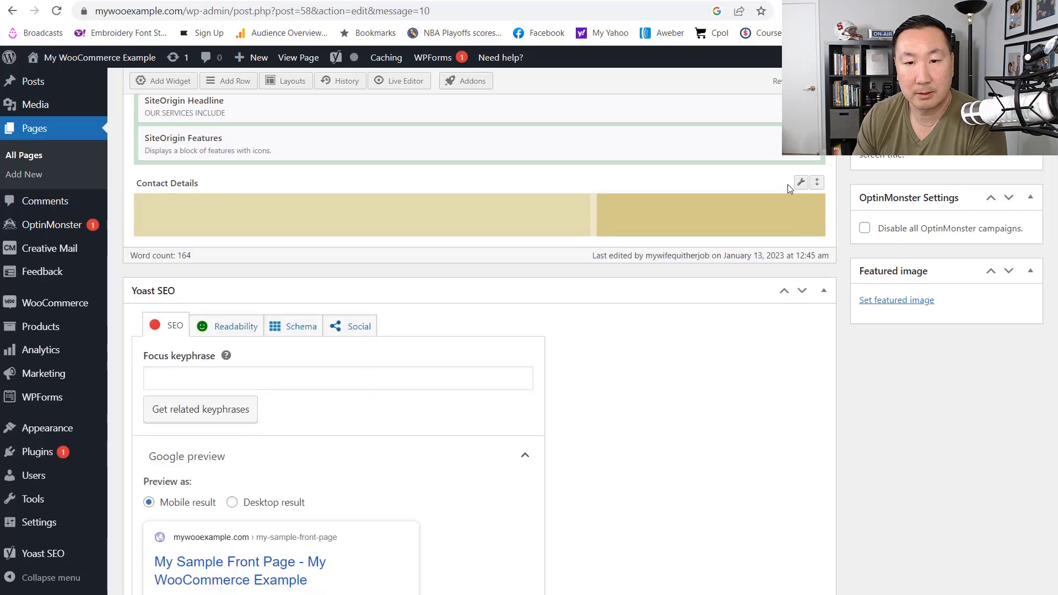
# Set the Contact Details row layout to 1 column.
pyautogui.click(800, 185)
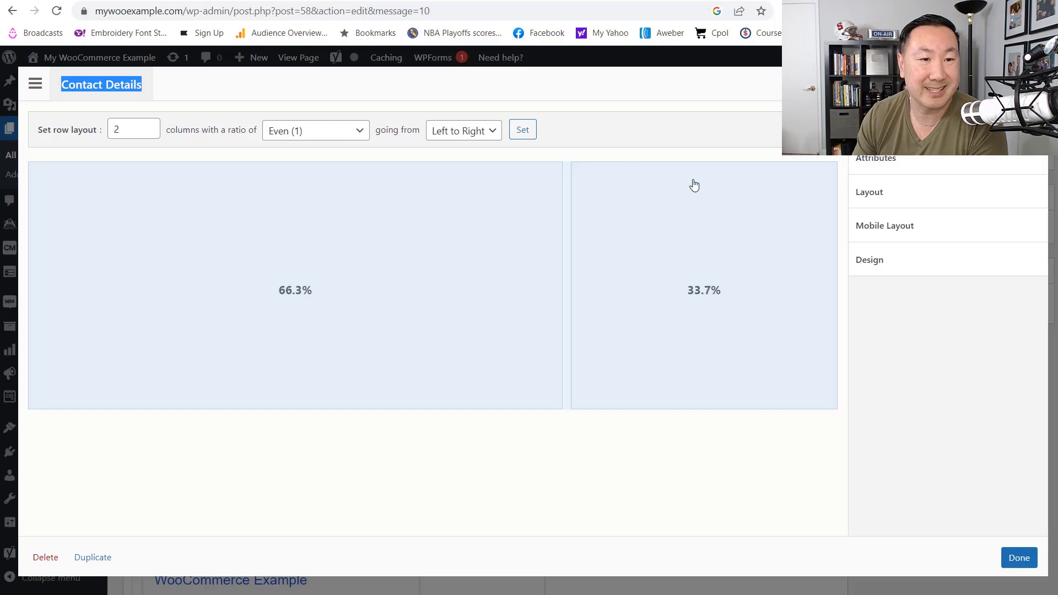
pyautogui.click(149, 136)
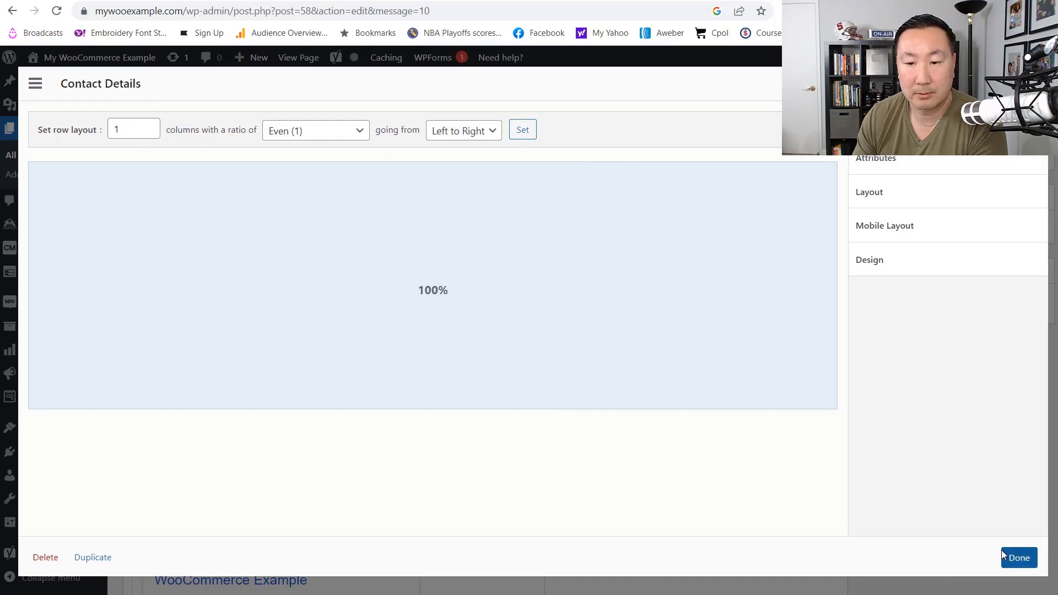
pyautogui.click(1008, 557)
# Add a SiteOrigin Hero widget to the empty Contact Details row and give it one hero frame.
pyautogui.click(164, 81)
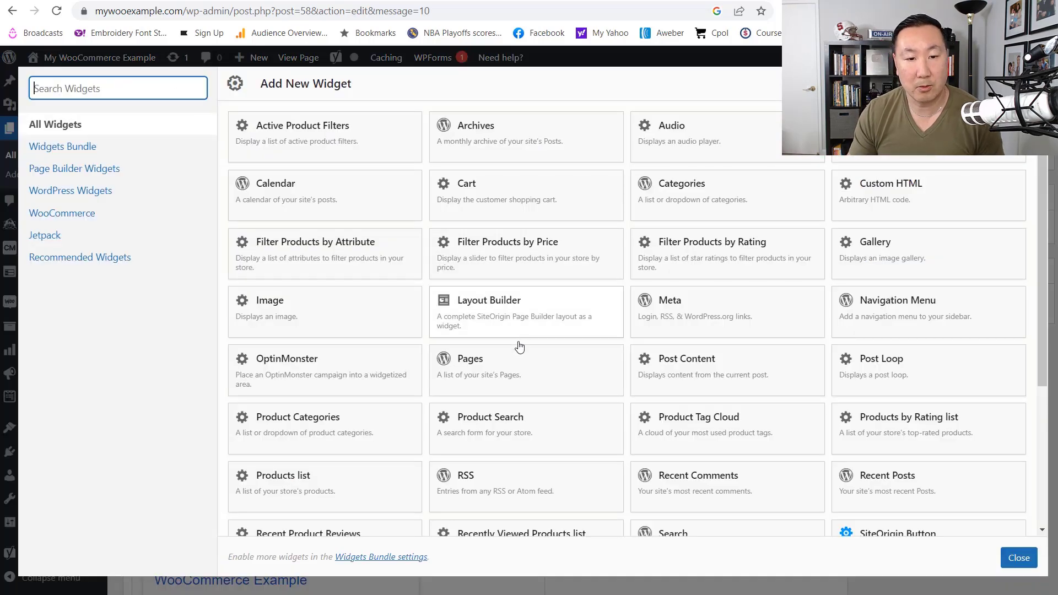
pyautogui.scroll(-3, 523, 358)
pyautogui.click(290, 431)
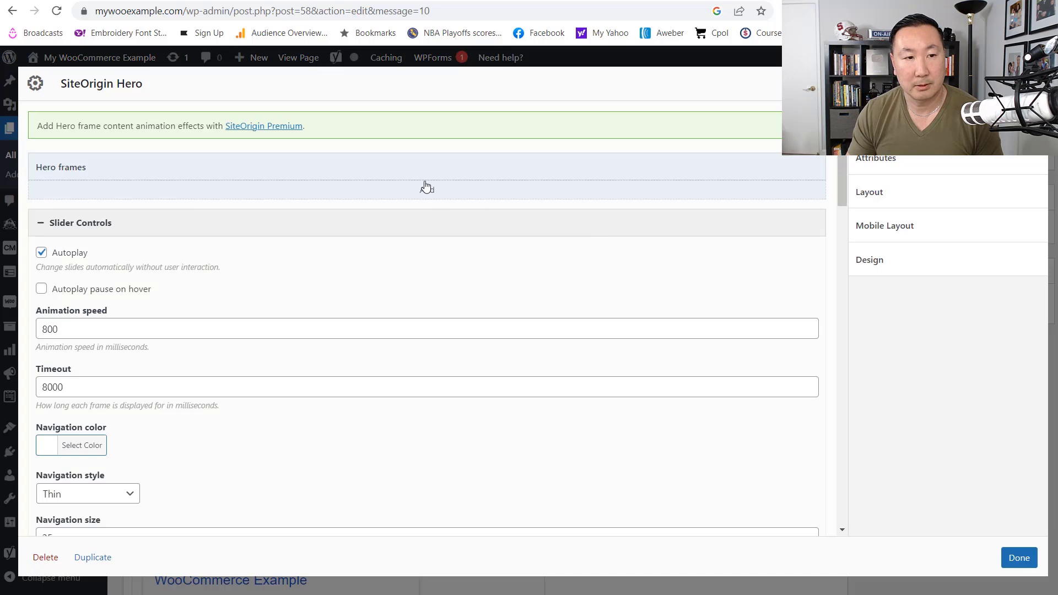
pyautogui.click(435, 194)
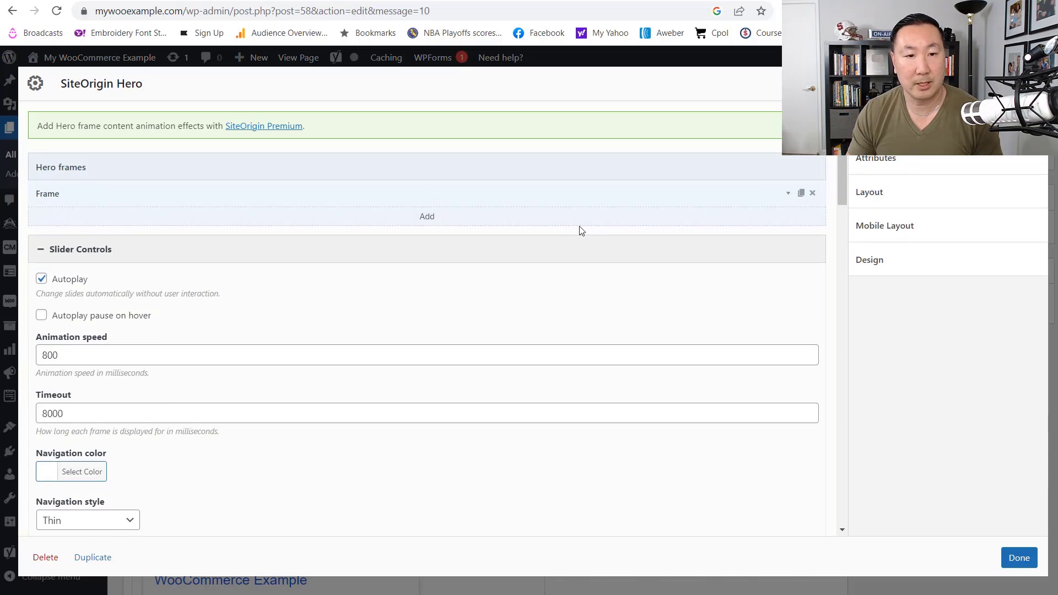
# Enter the frame heading "We Want You To Be Happy With Your Purchase" above "We Take Pride In Our Shirts * 100% Satisfaction Guarantee * Superior Customer Service * Quick Shipping".
pyautogui.click(791, 194)
pyautogui.click(326, 315)
pyautogui.write('We Want You To Be Happy With Your Purchase We Take Pride In Our Shirts * 100% Satisfaction Guarantee * Superior Customer Service * Quick Shipping')
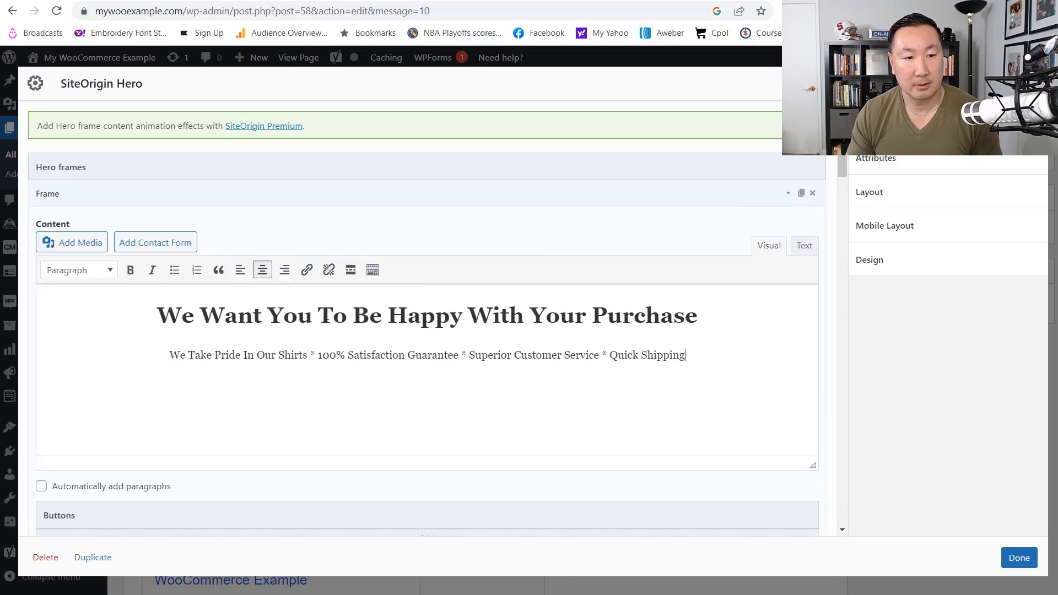
pyautogui.click(1018, 558)
# Save the page draft, reload the preview and review the front page from the product images to the footer.
pyautogui.scroll(15, 948, 385)
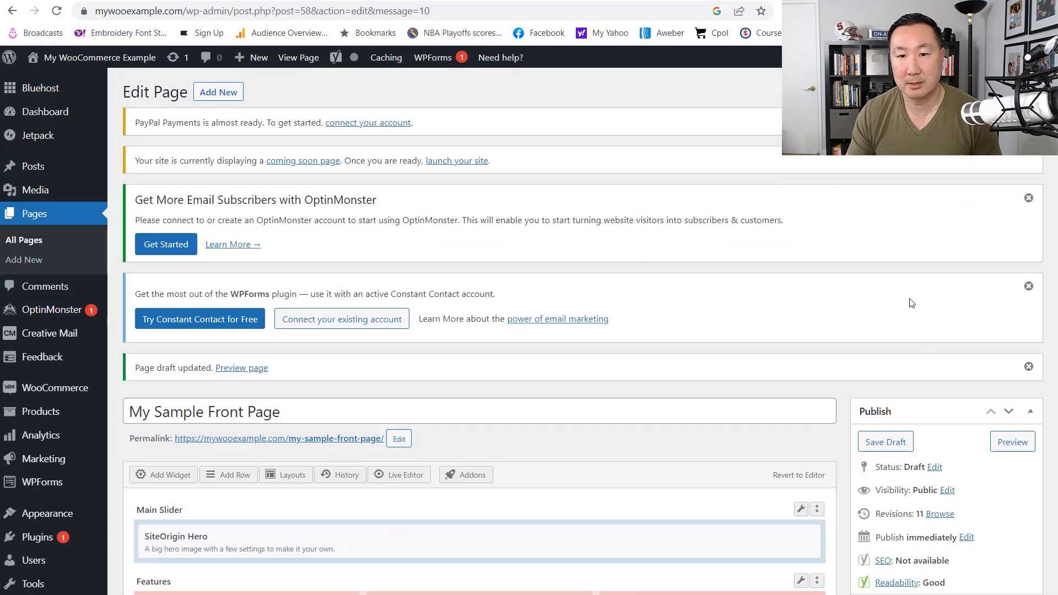
pyautogui.click(878, 442)
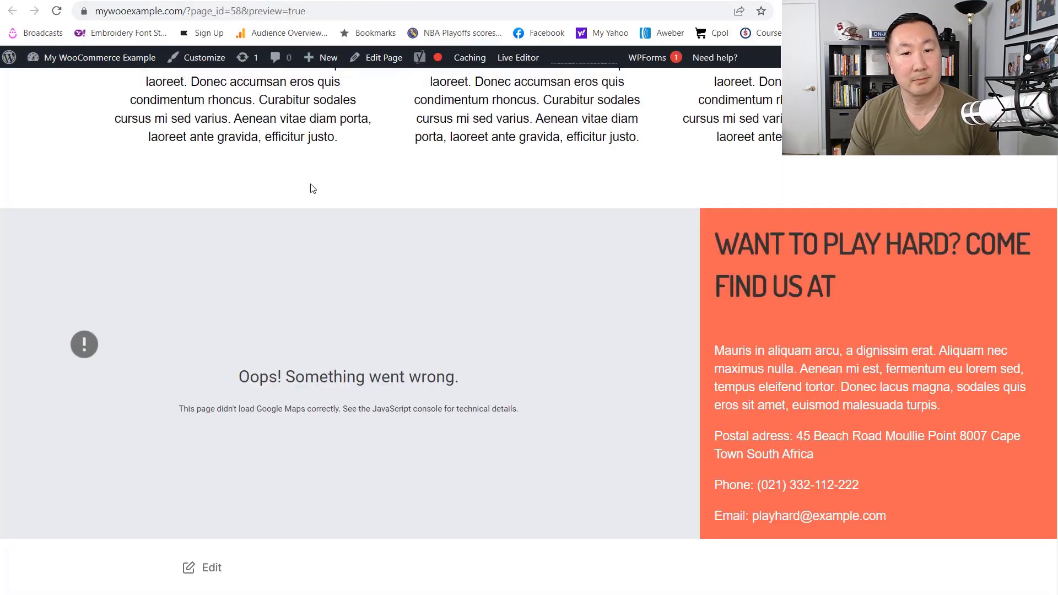
pyautogui.press('F5')
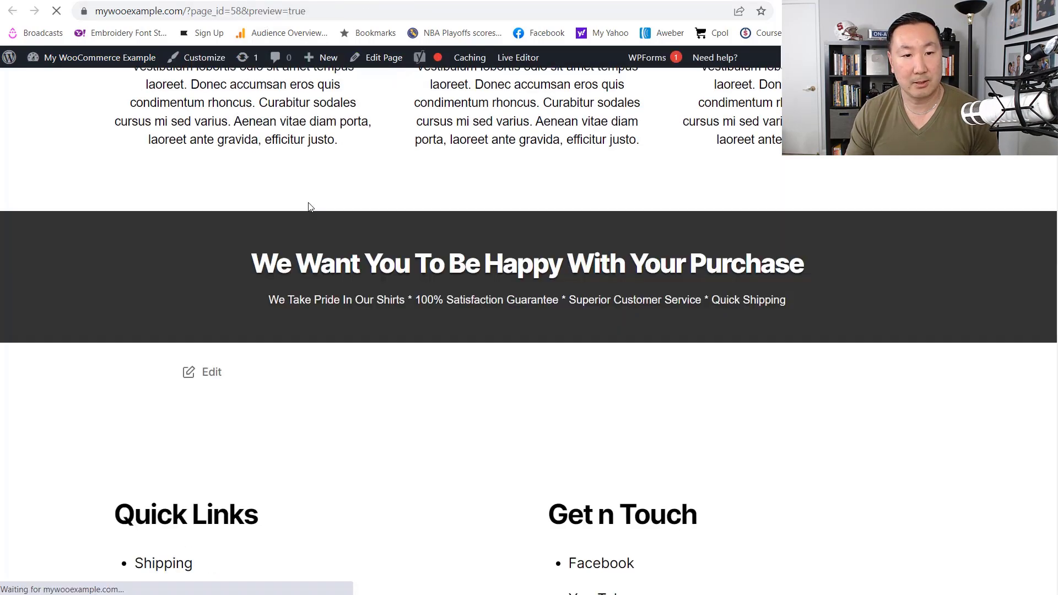
pyautogui.scroll(20, 319, 245)
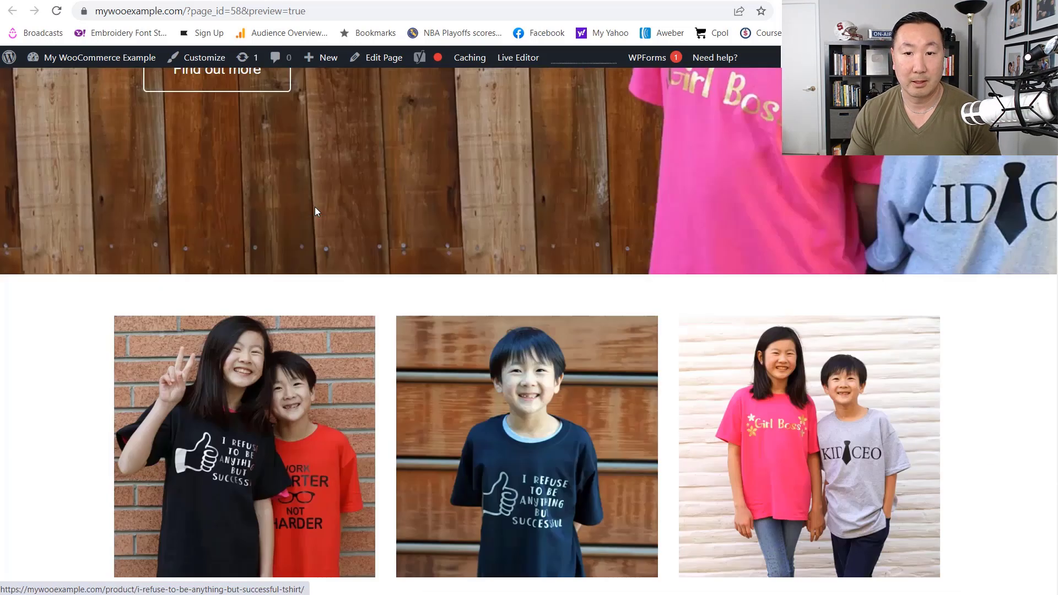
pyautogui.scroll(-15, 315, 207)
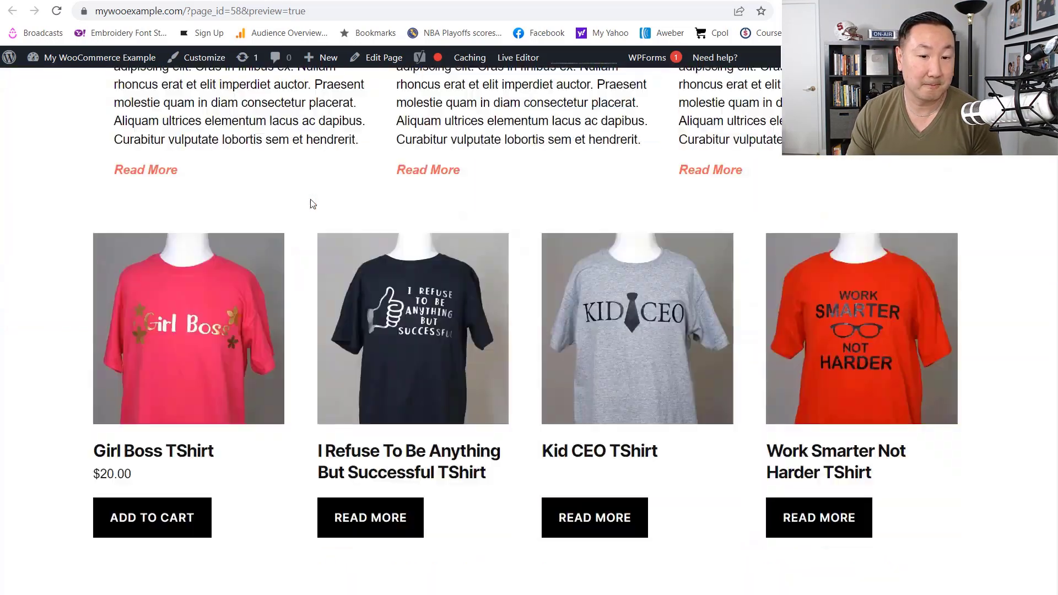
pyautogui.scroll(-10, 313, 207)
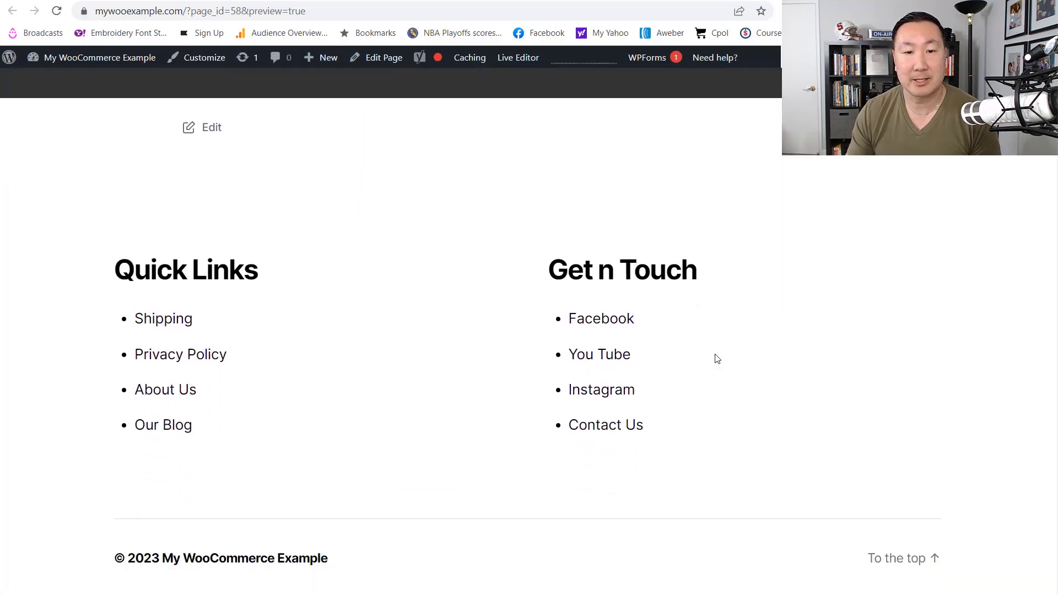
# Return to the WordPress admin and open the theme's widget areas for editing.
pyautogui.click(104, 1)
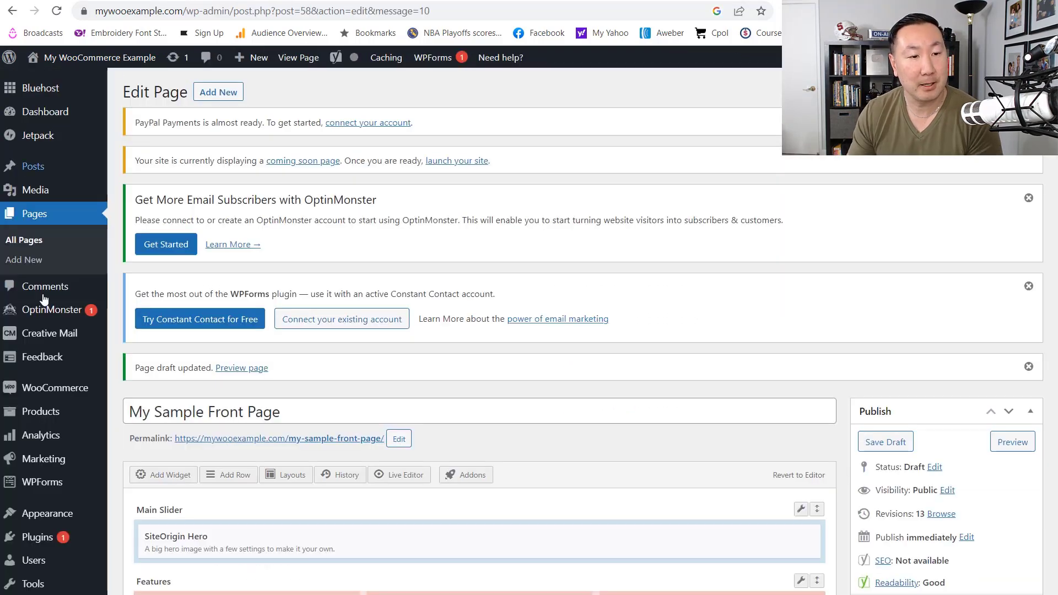
pyautogui.scroll(-3, 50, 358)
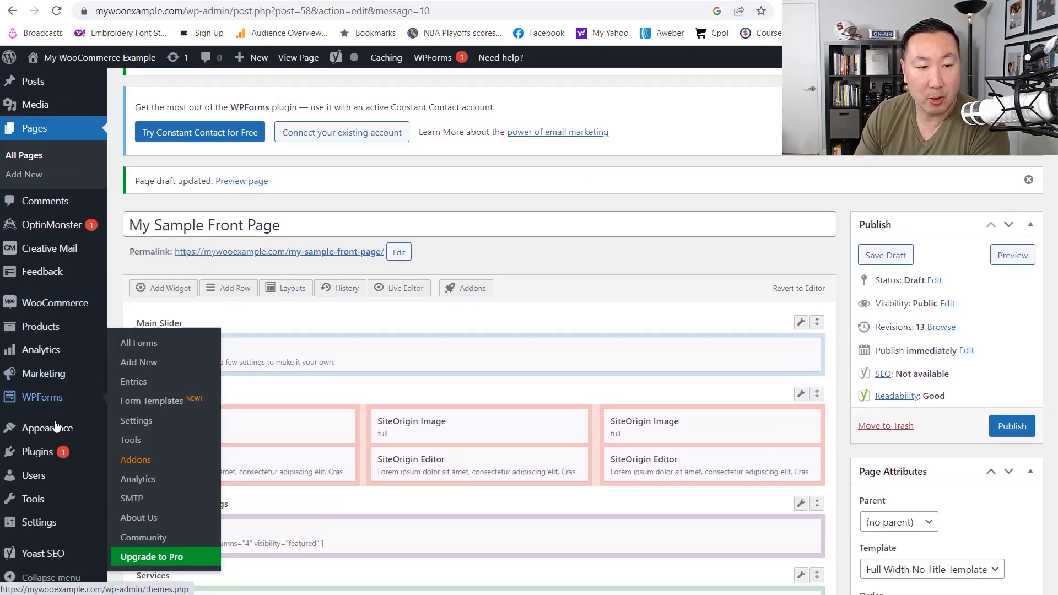
pyautogui.scroll(-1, 49, 419)
pyautogui.moveTo(50, 428)
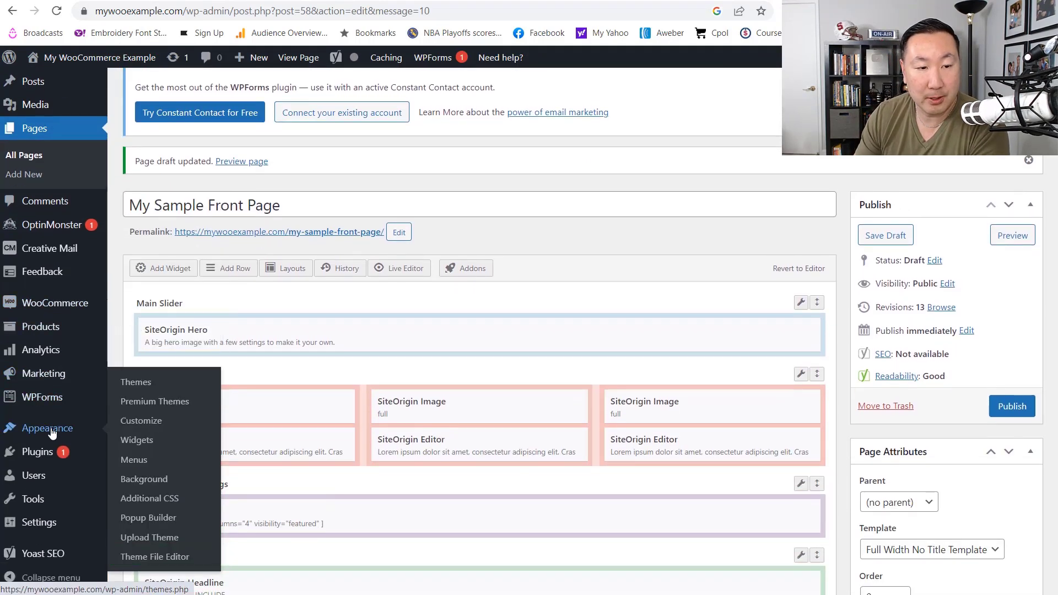
pyautogui.click(138, 440)
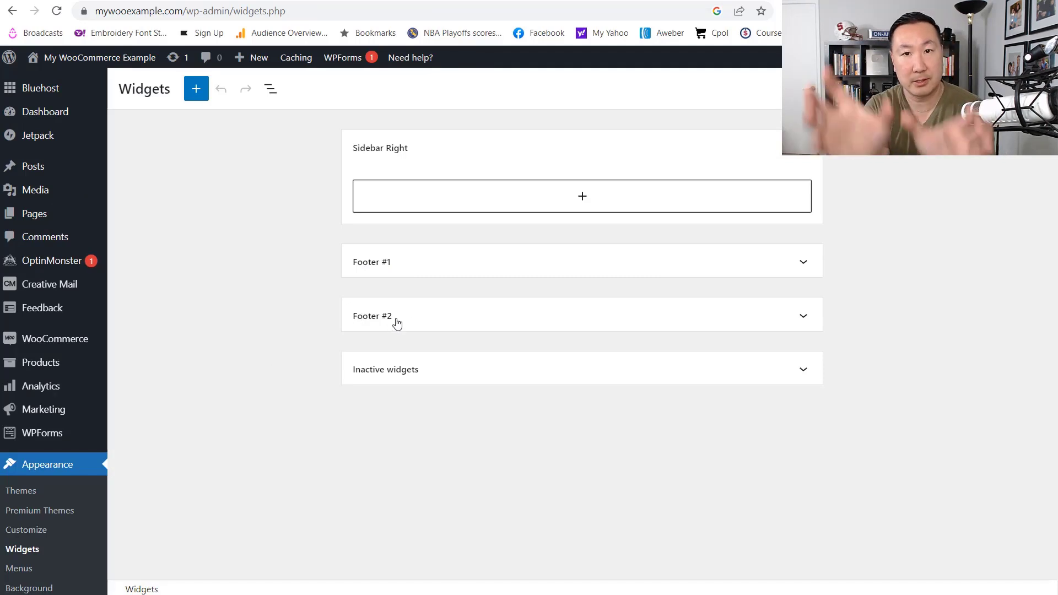
# Expand Footer #1 and open its Quick Links widget to examine the link list's HTML.
pyautogui.click(803, 262)
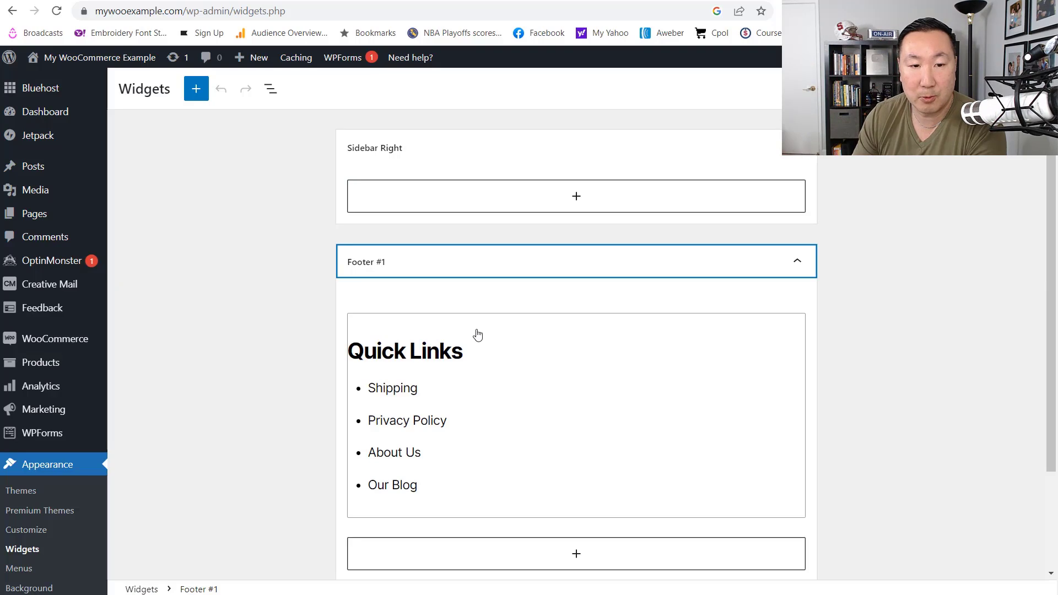
pyautogui.click(417, 336)
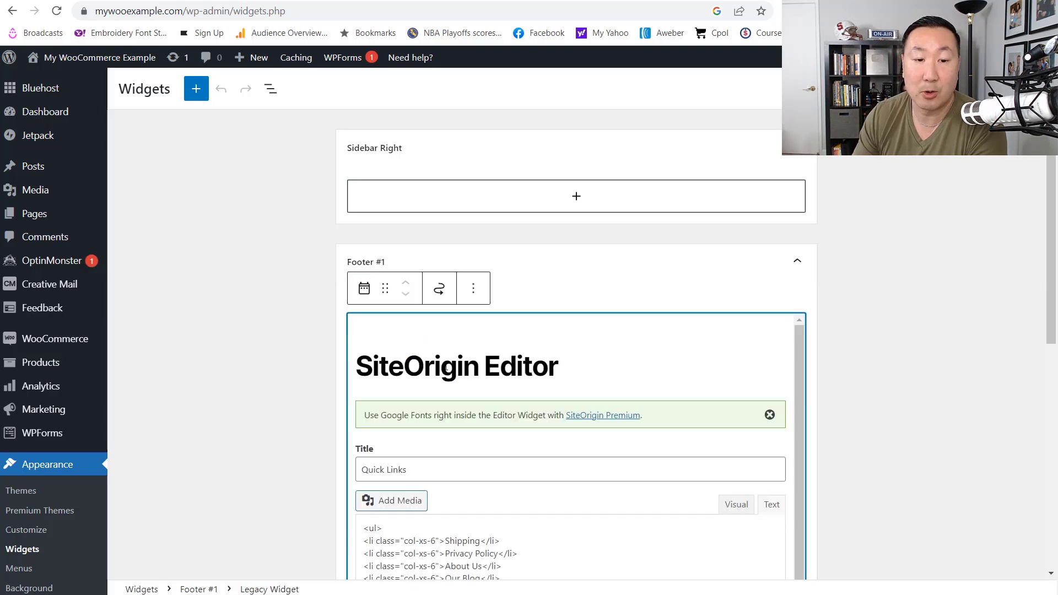
pyautogui.scroll(-1, 608, 403)
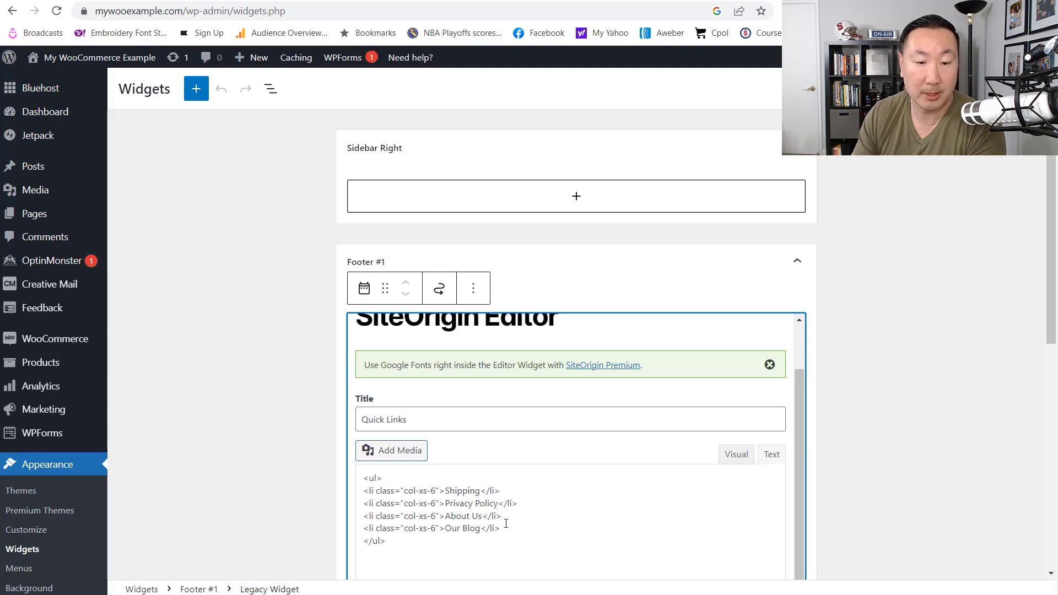
pyautogui.scroll(-10, 504, 520)
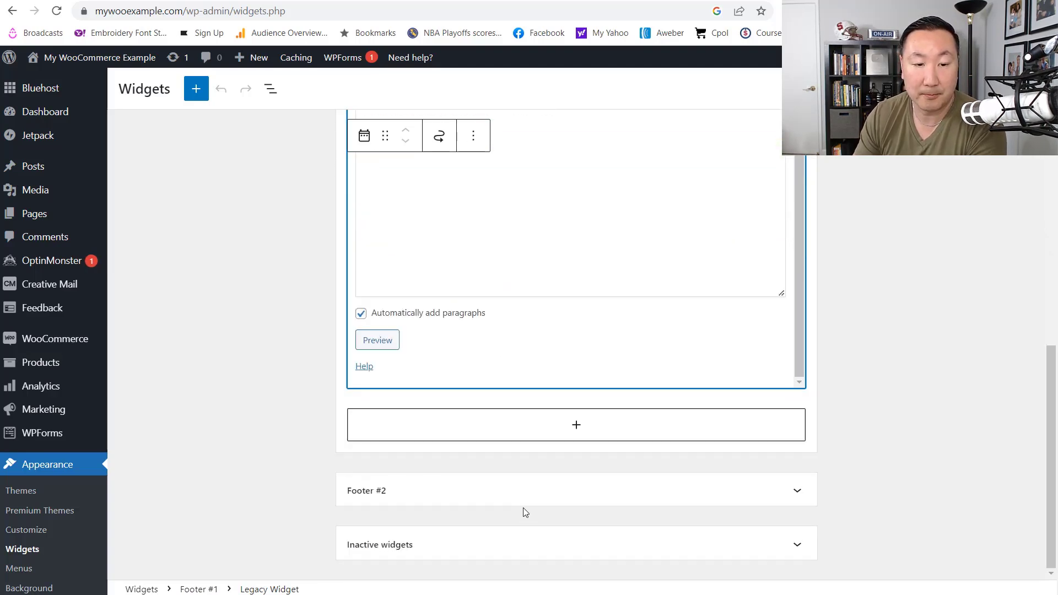
# Expand Footer #2 and open its Get n Touch widget to examine the contact list's HTML.
pyautogui.click(797, 490)
pyautogui.scroll(-5, 571, 456)
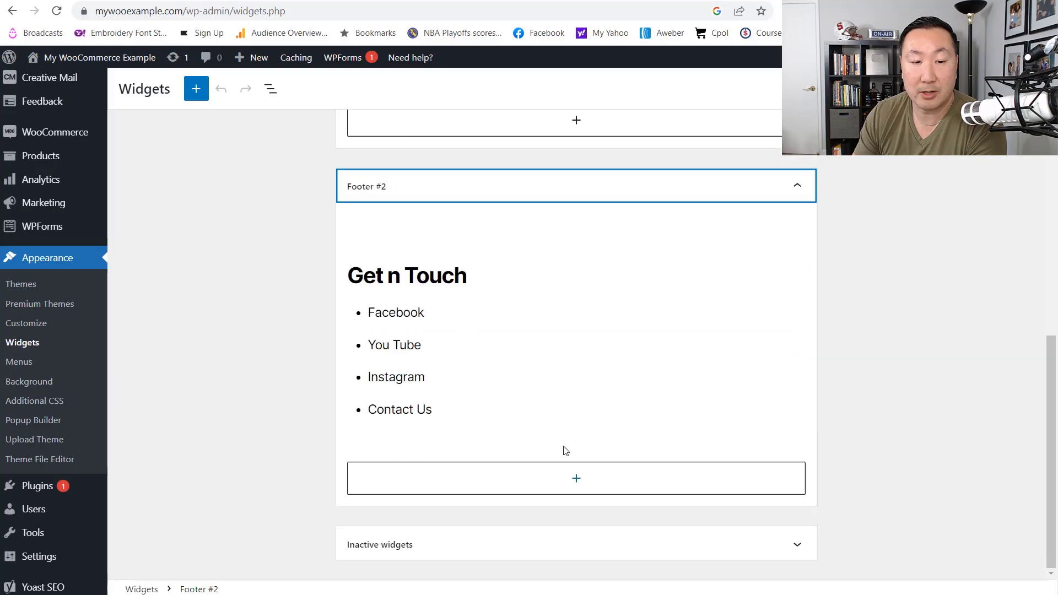
pyautogui.click(554, 282)
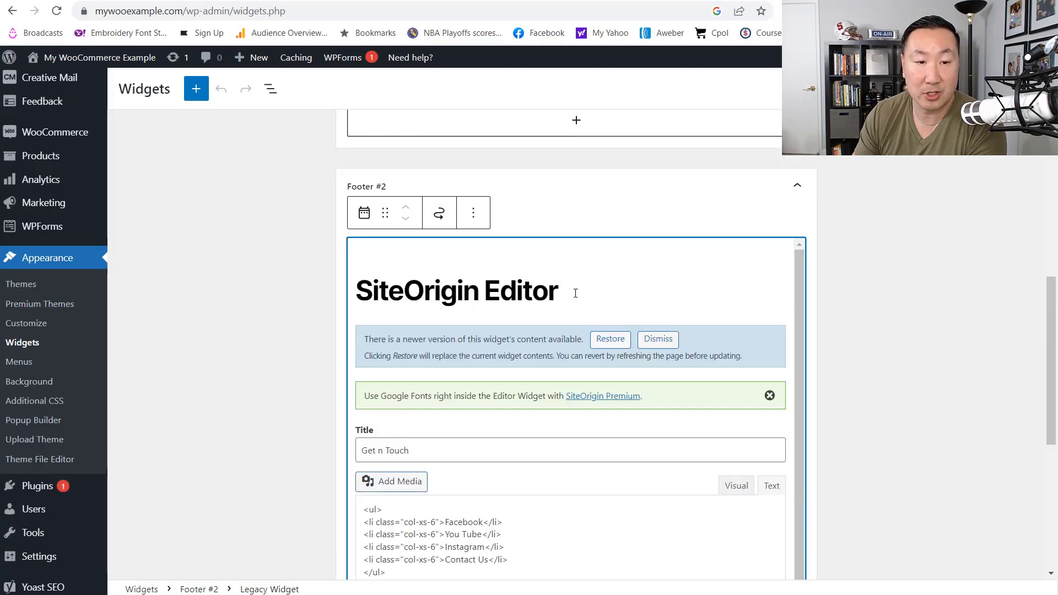
pyautogui.scroll(-2, 567, 358)
pyautogui.scroll(8, 569, 393)
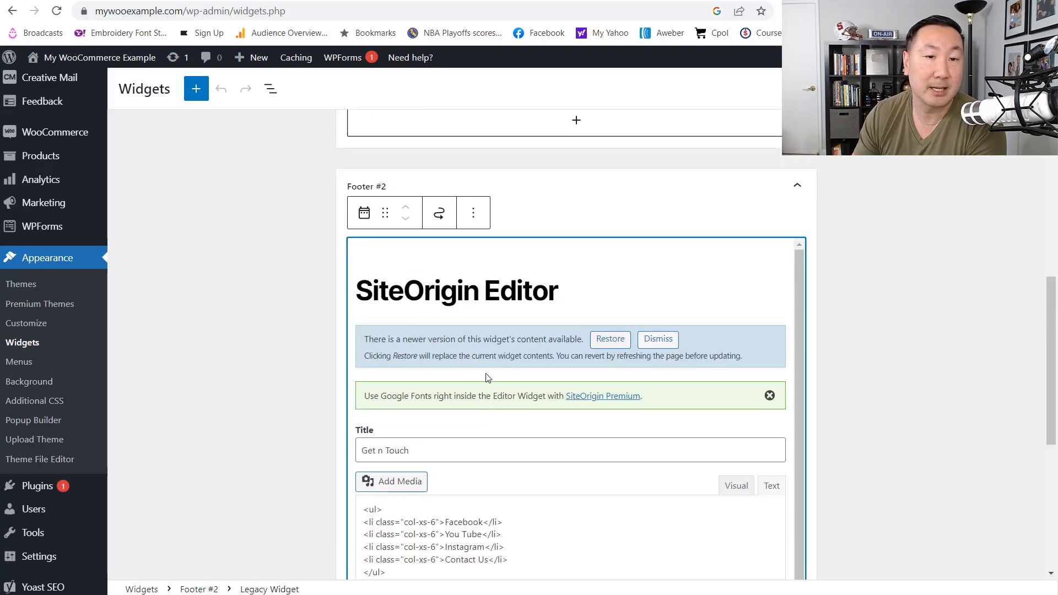
# Switch to the front page preview, reload it and review the page from the footer up to the header logo.
pyautogui.scroll(2, 496, 386)
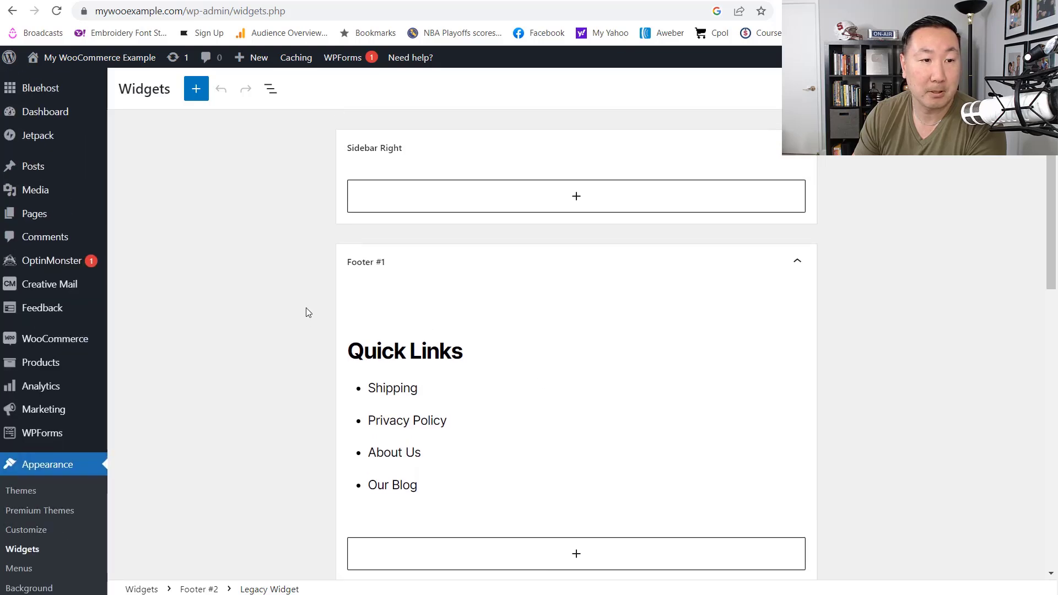
pyautogui.click(245, 0)
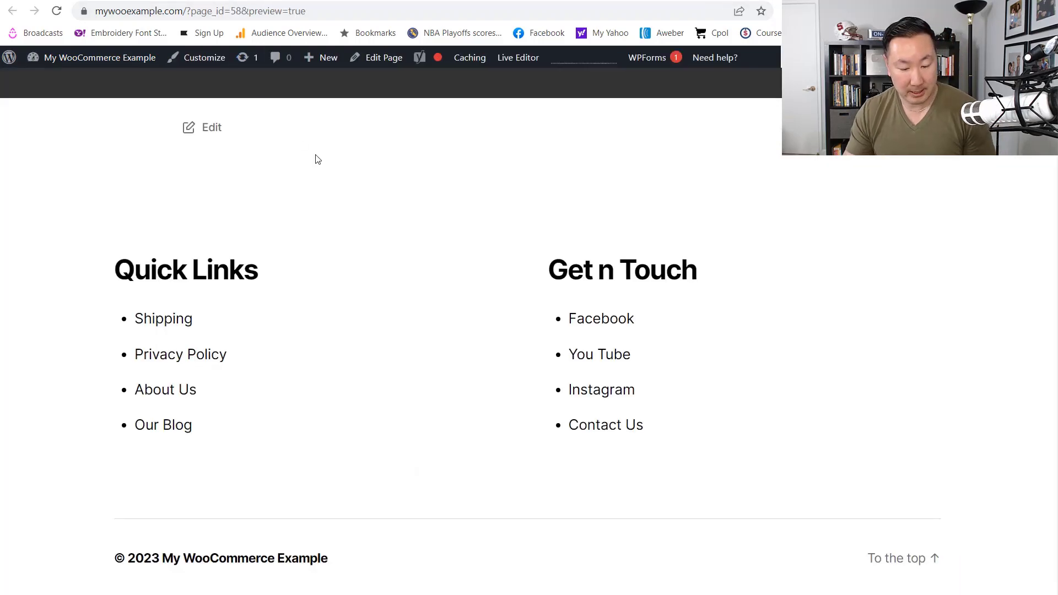
pyautogui.press('F5')
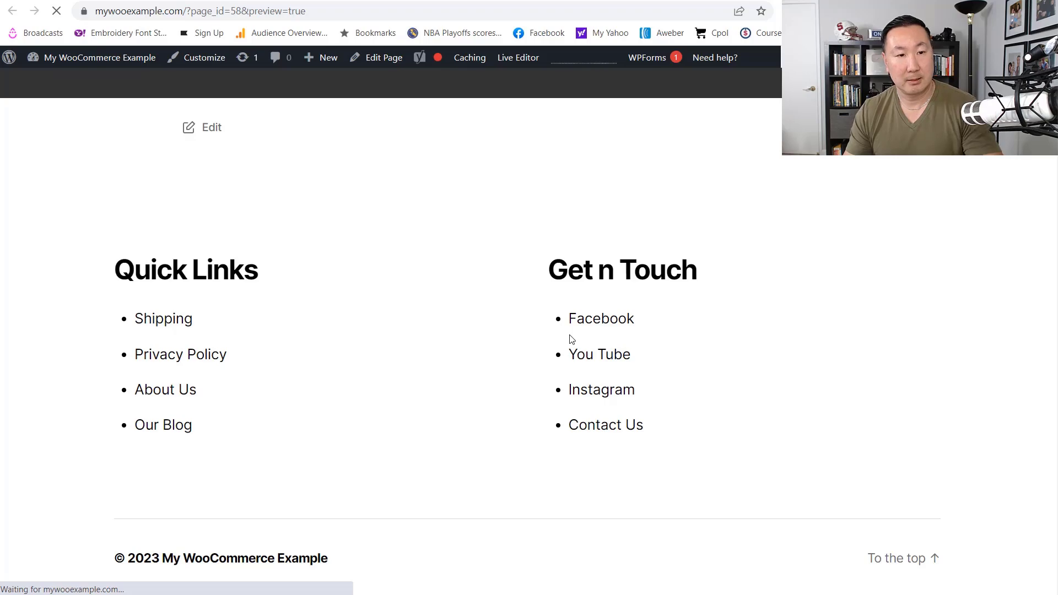
pyautogui.scroll(1, 810, 320)
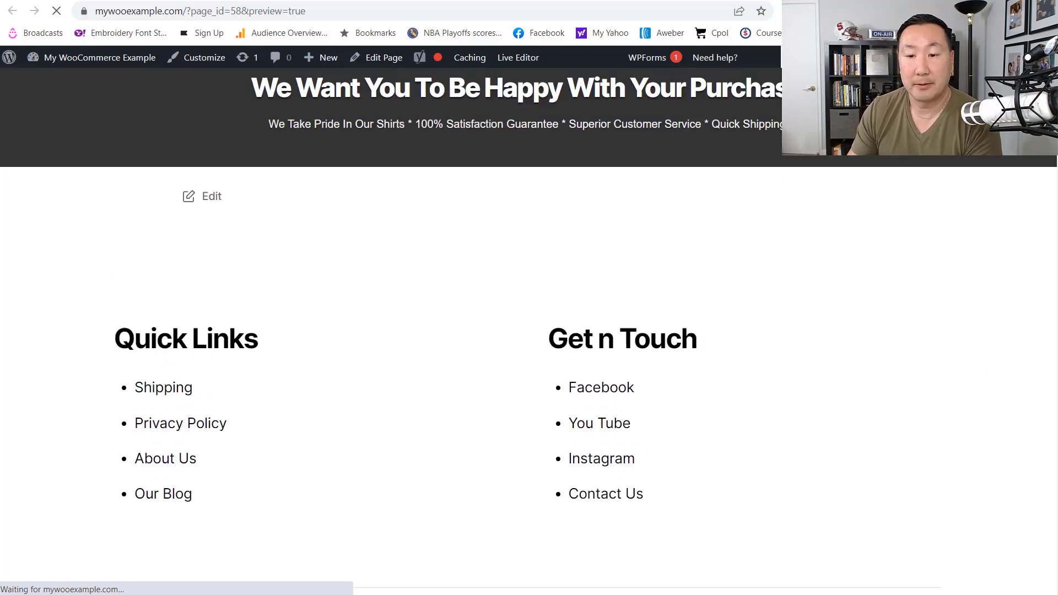
pyautogui.scroll(20, 529, 330)
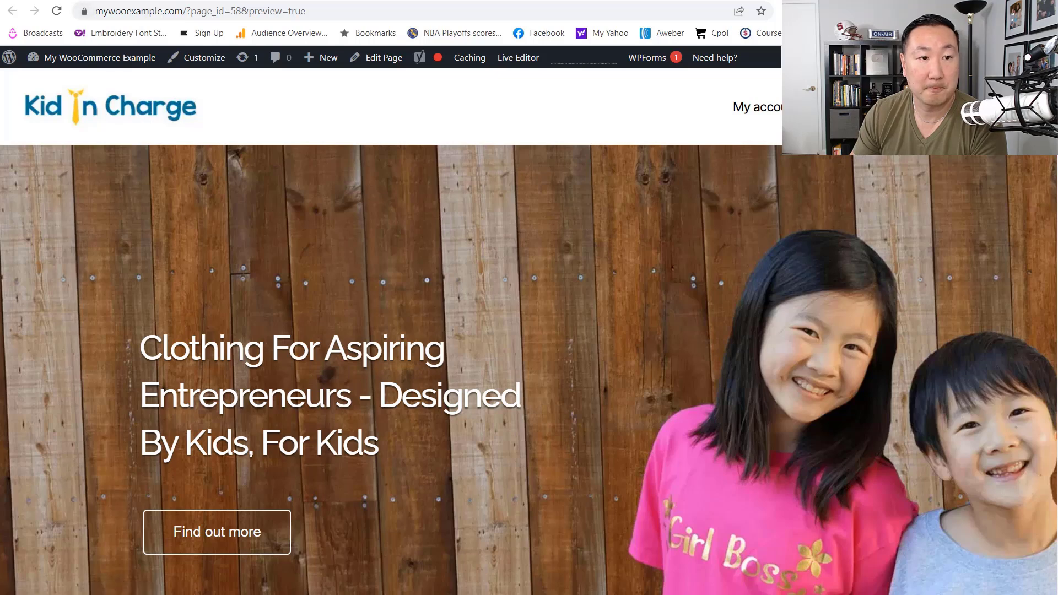
# Open the Site Identity settings in the theme customizer and select KICLogoTie.jpg from the media library as the logo.
pyautogui.click(84, 1)
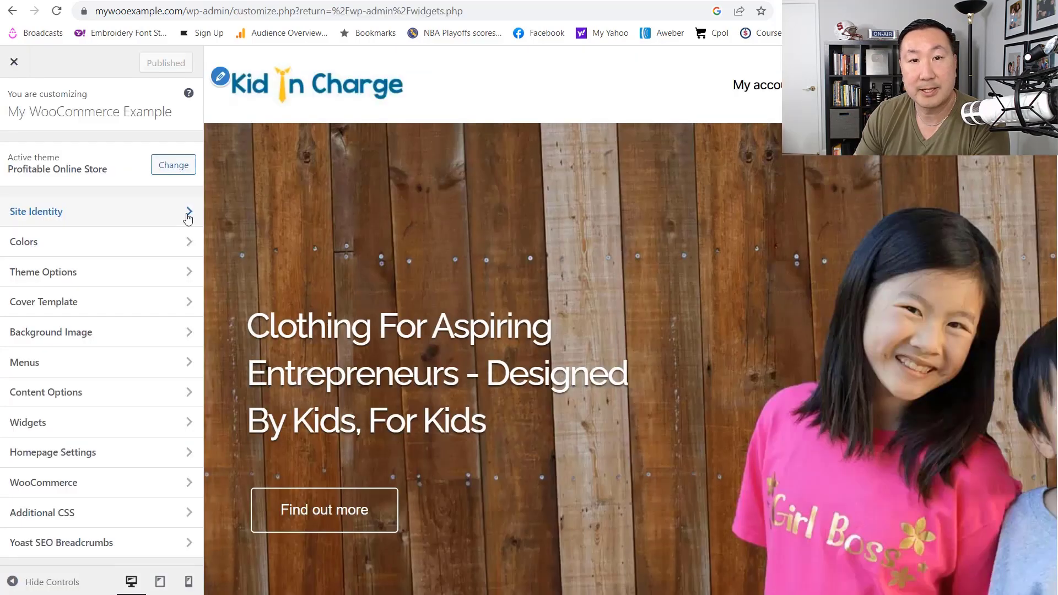
pyautogui.click(186, 212)
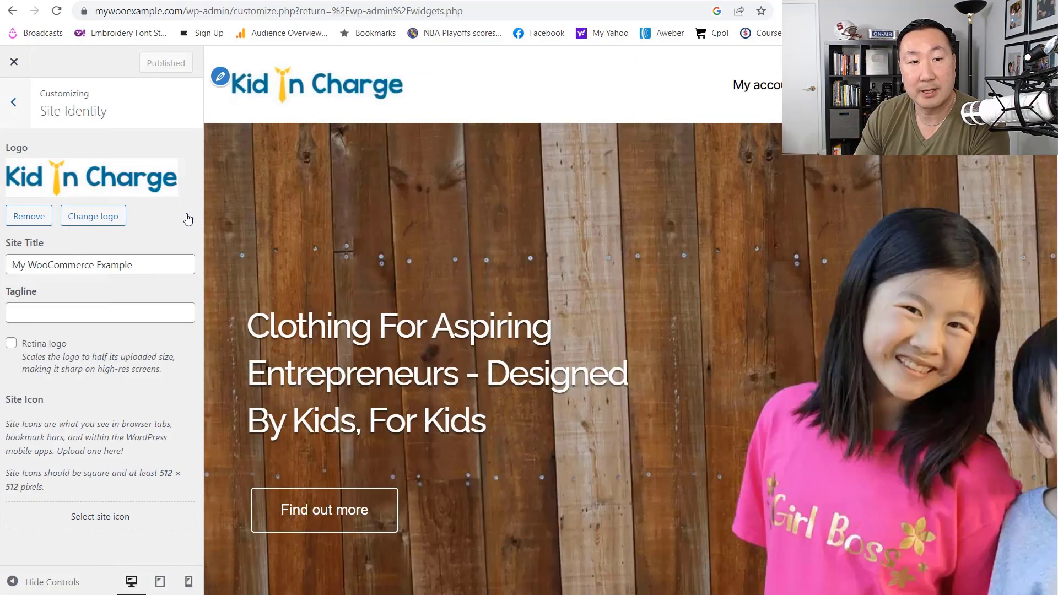
pyautogui.click(95, 217)
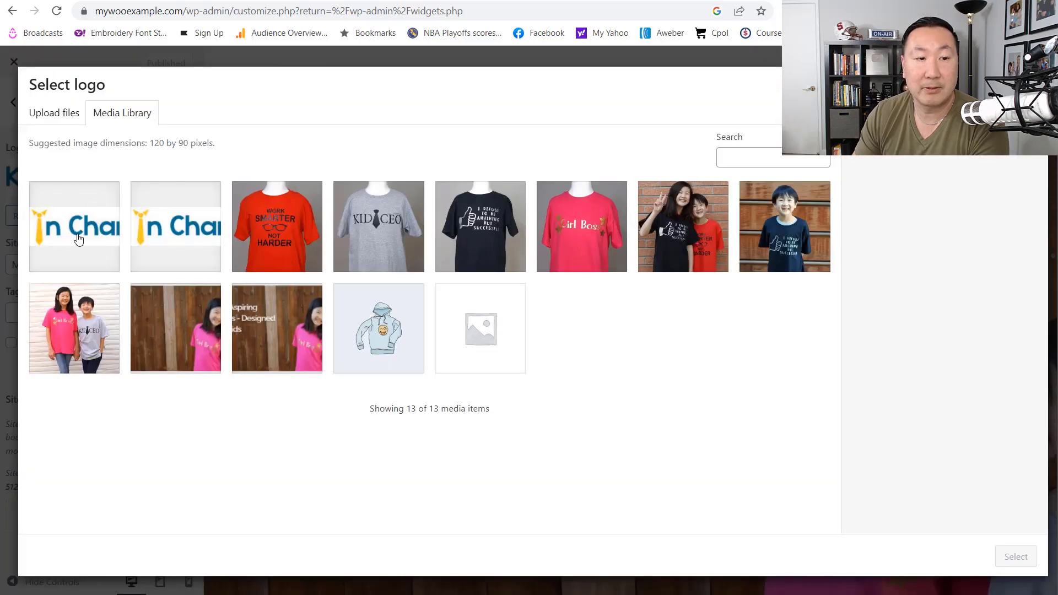
pyautogui.click(170, 231)
pyautogui.click(1000, 558)
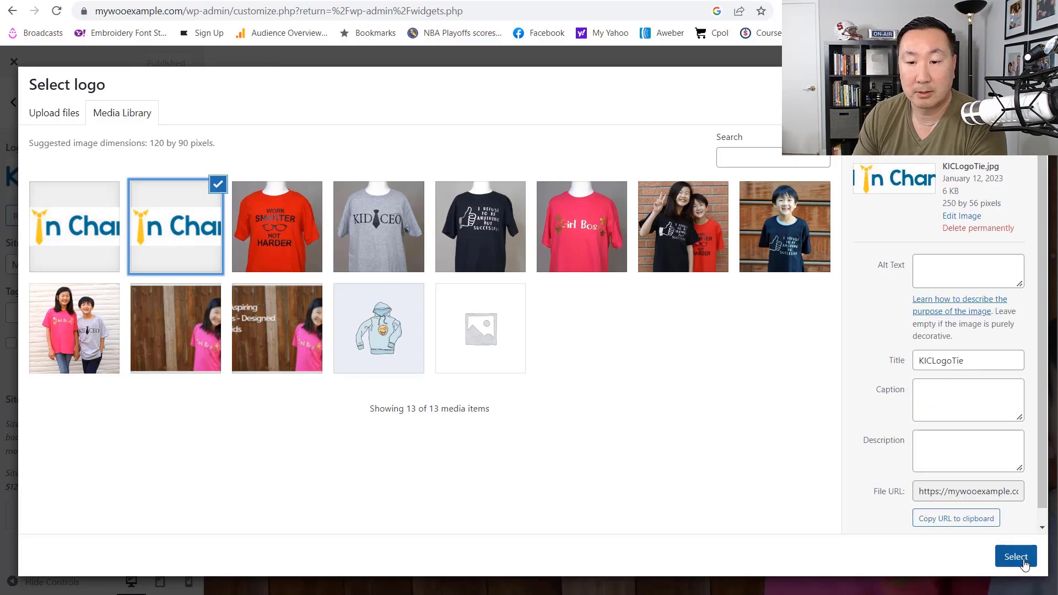
# Extend the crop area to cover the entire Kid In Charge logo, crop it and publish the site identity change.
pyautogui.moveTo(509, 121); pyautogui.dragTo(433, 117)
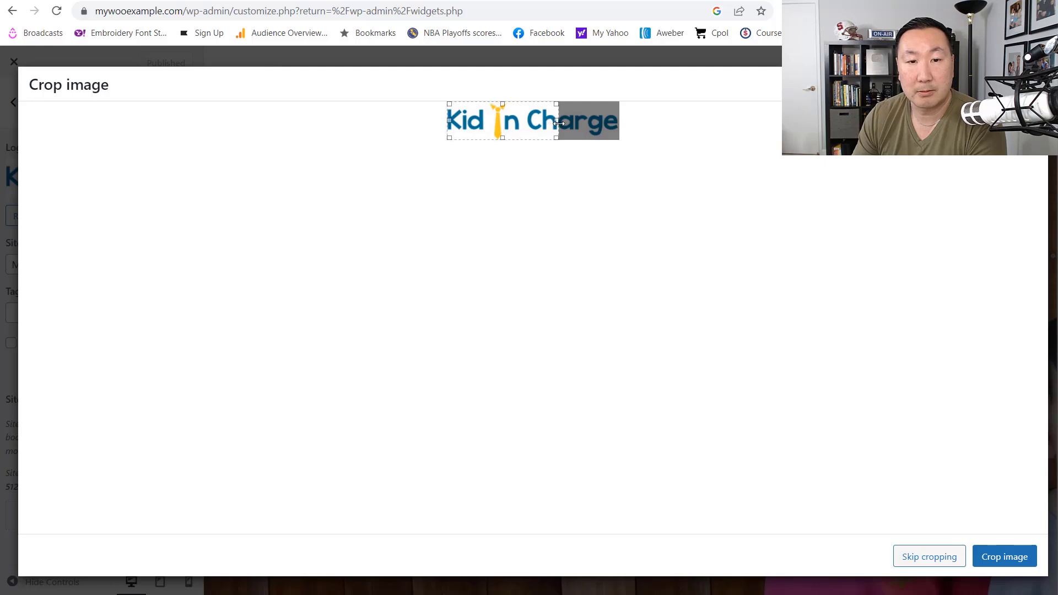
pyautogui.moveTo(554, 123); pyautogui.dragTo(646, 122)
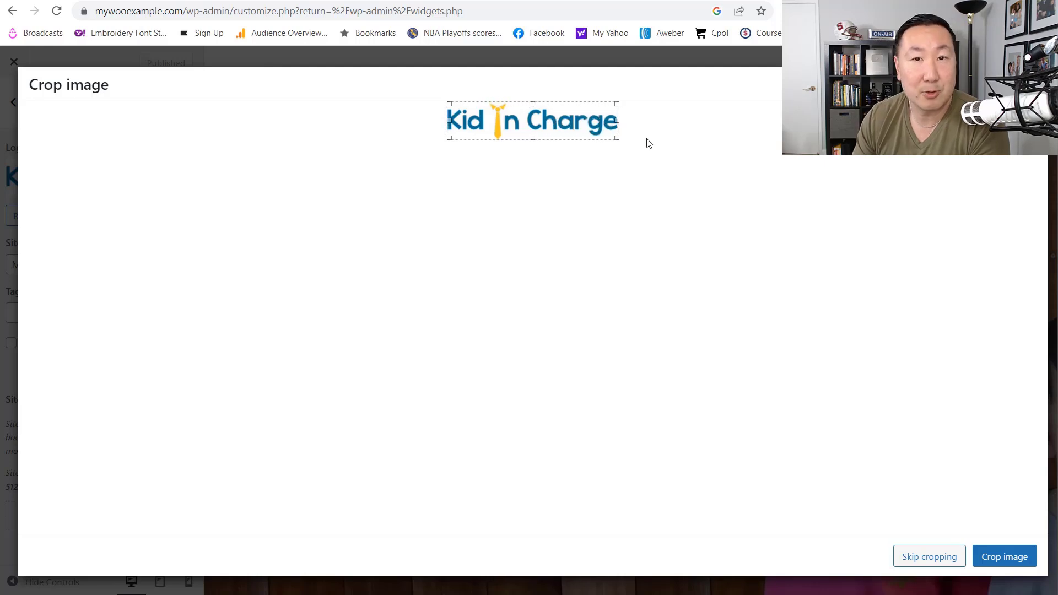
pyautogui.click(999, 560)
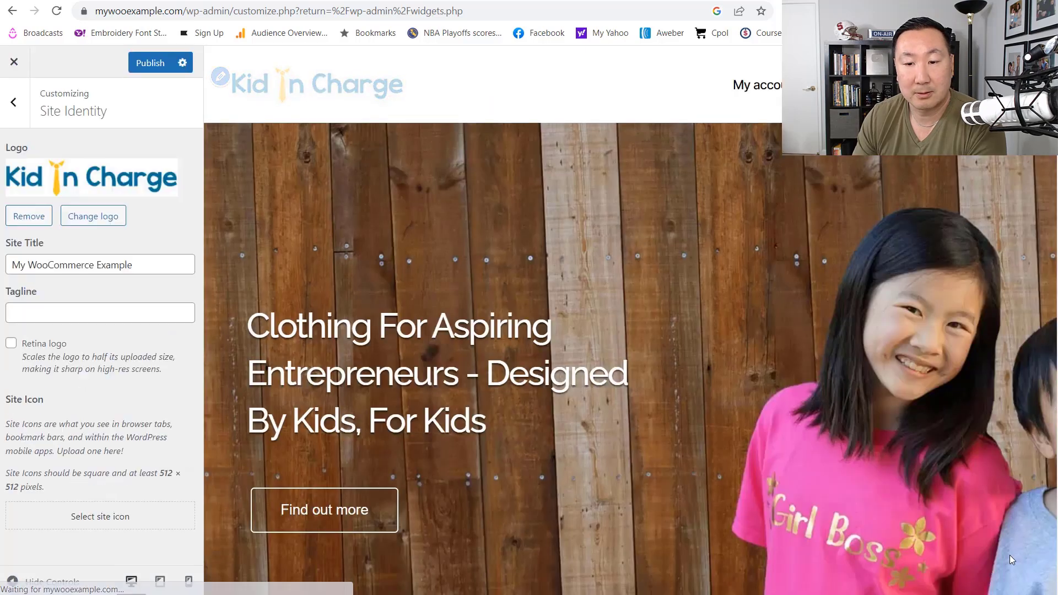
pyautogui.click(149, 65)
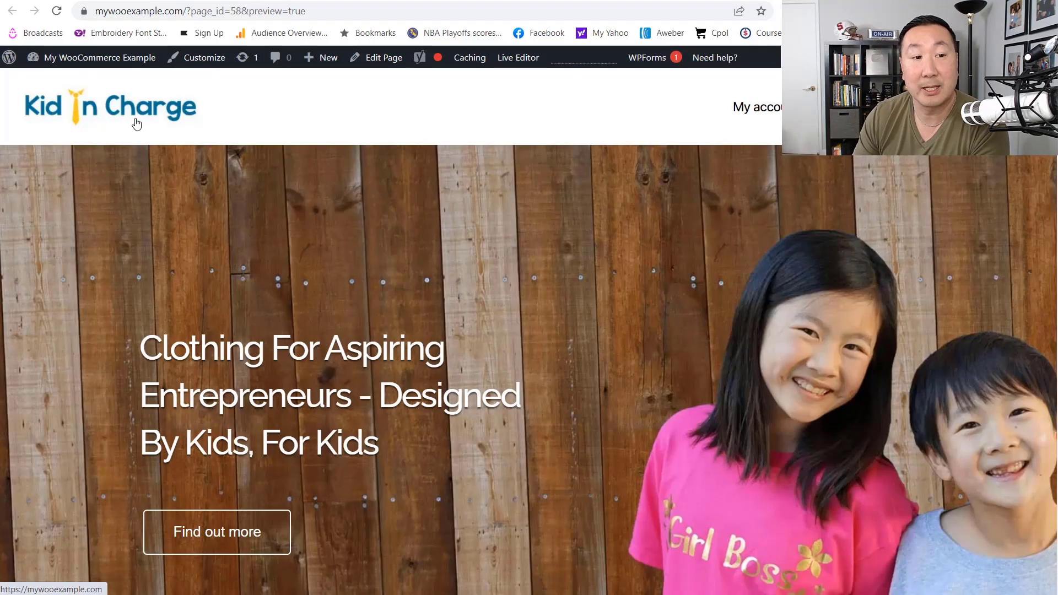
# Close the theme customizer and publish My Sample Front Page from its page editor.
pyautogui.click(198, 57)
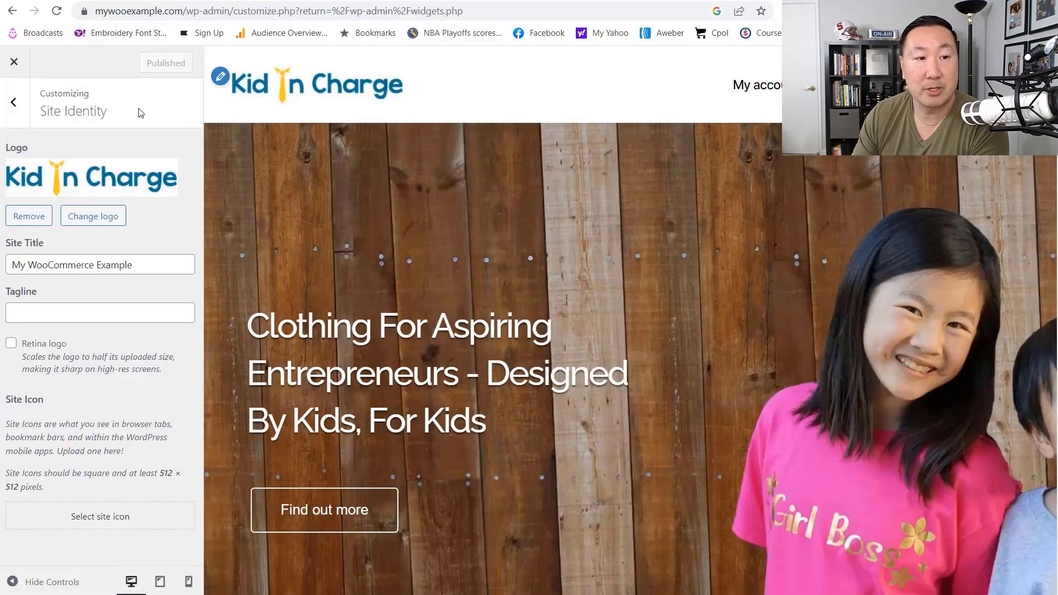
pyautogui.click(14, 65)
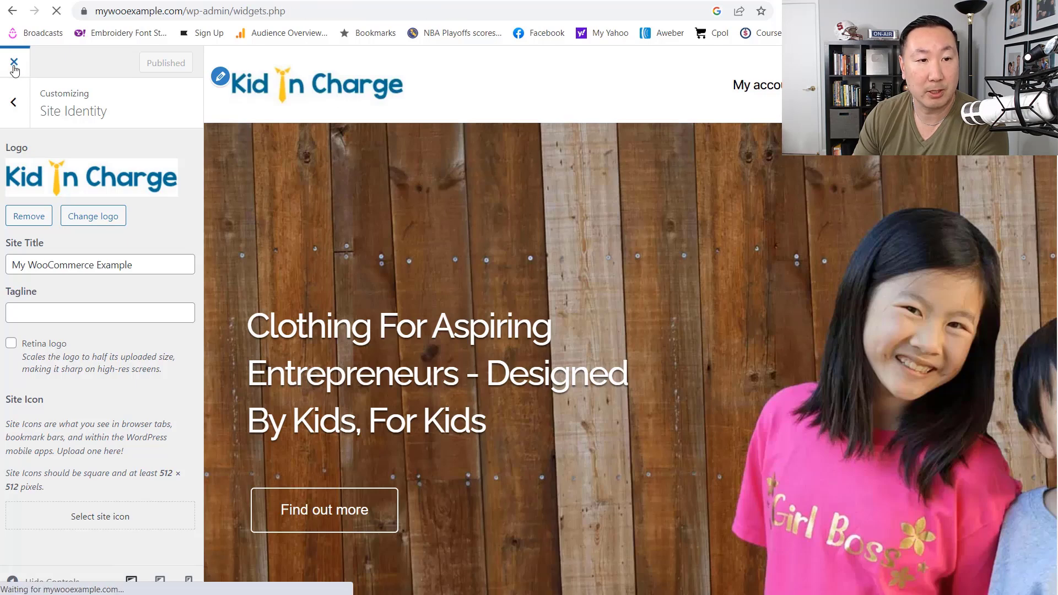
pyautogui.scroll(-4, 682, 340)
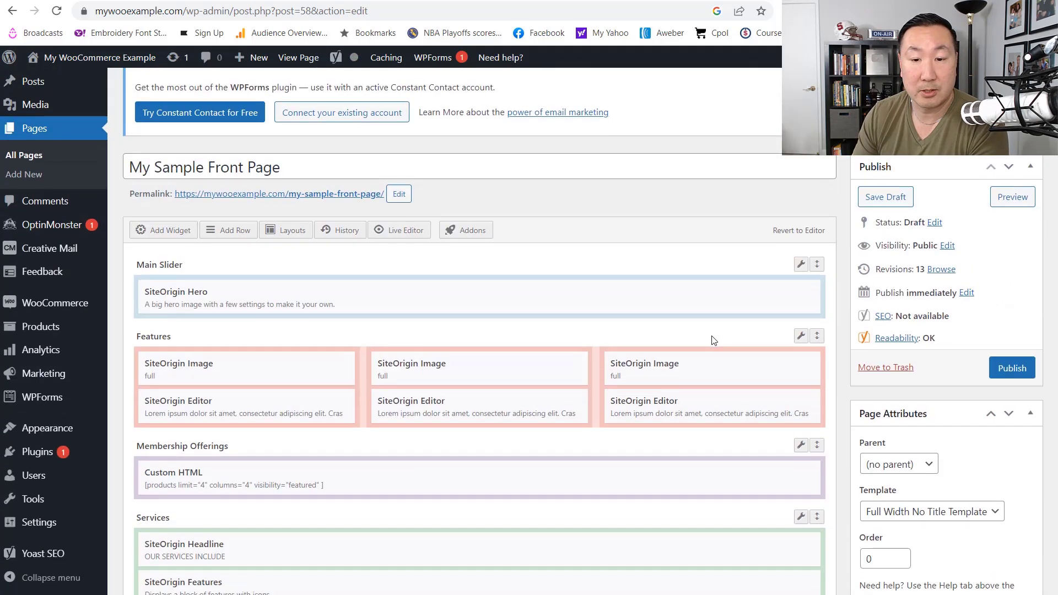
pyautogui.click(1012, 369)
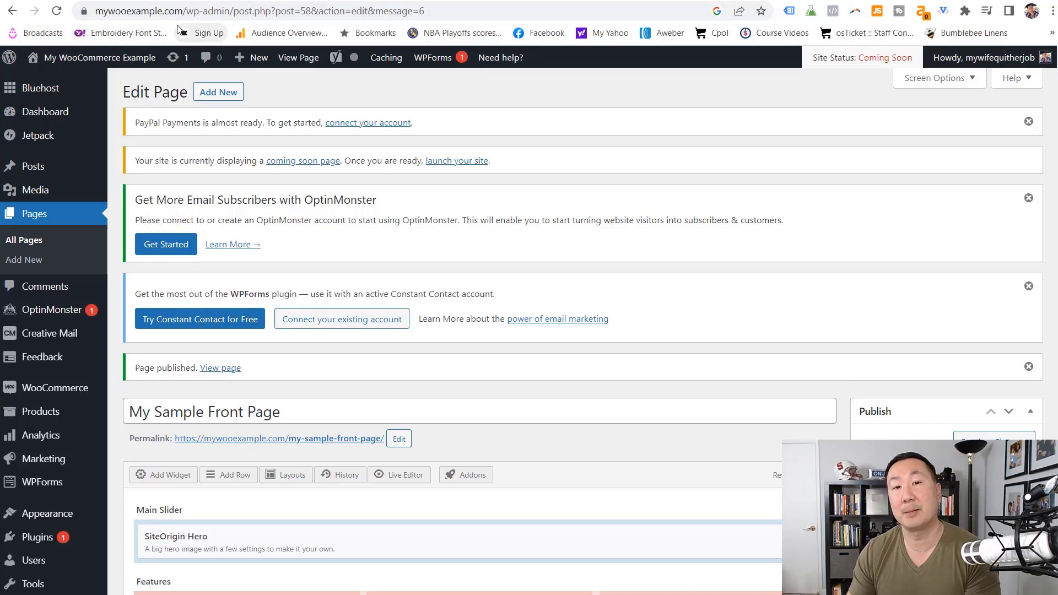
# In the Reading settings, set the static homepage to My Sample Front Page and save the changes.
pyautogui.scroll(-5, 16, 347)
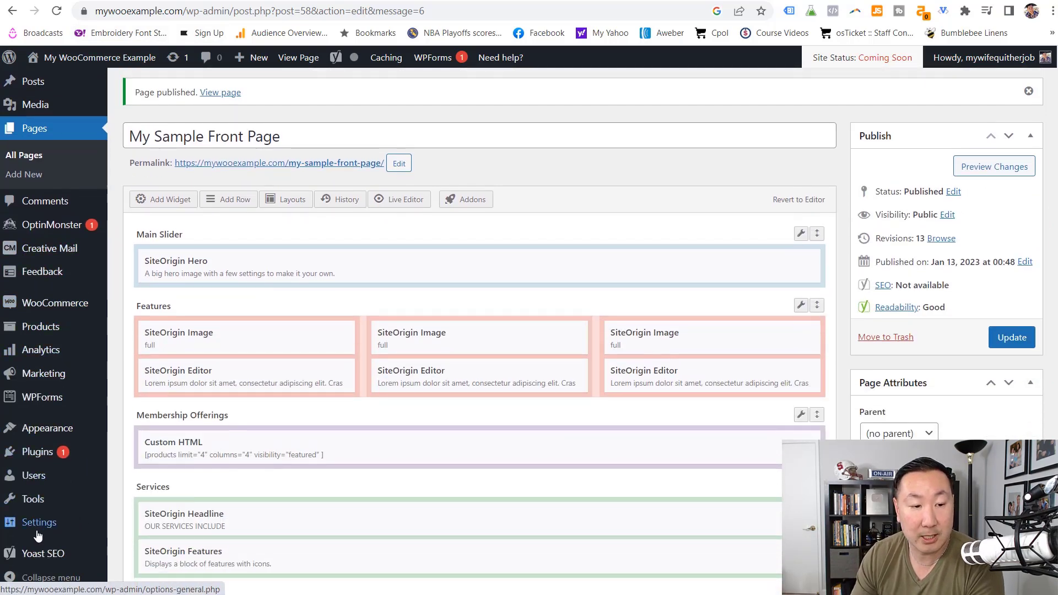
pyautogui.moveTo(37, 535)
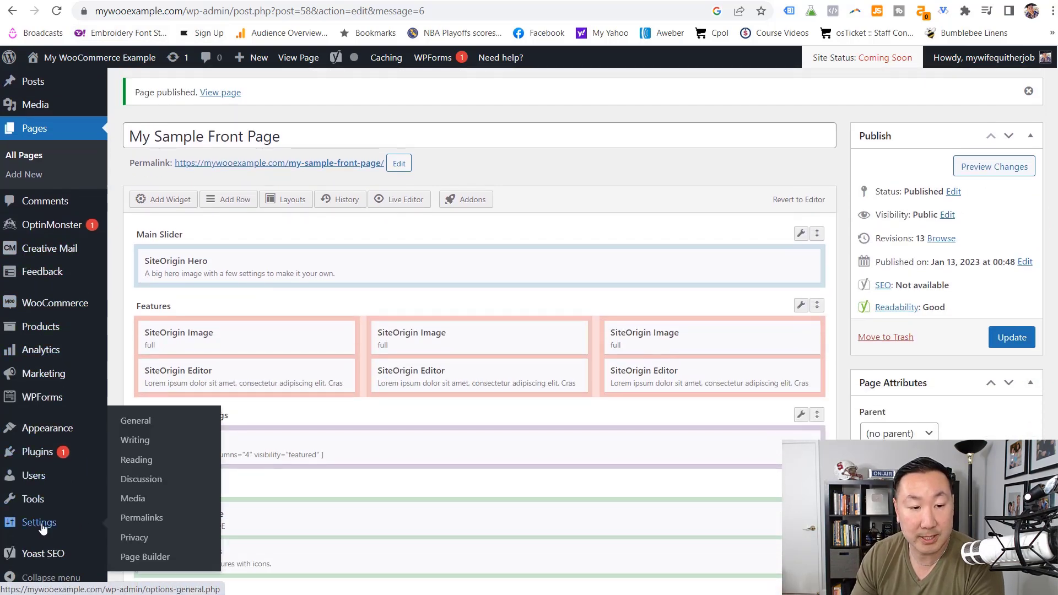
pyautogui.click(151, 466)
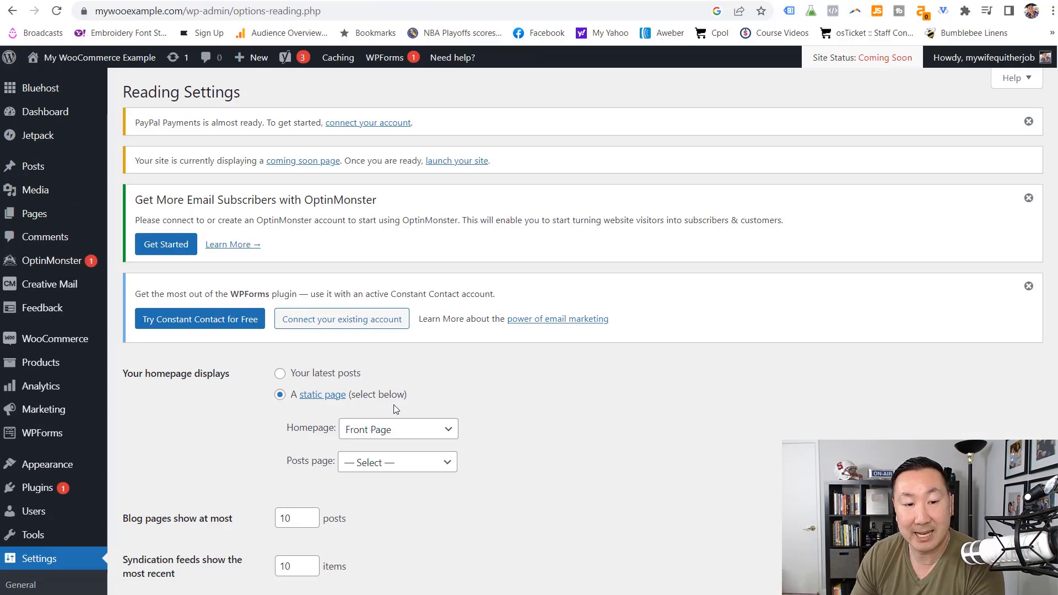
pyautogui.click(401, 436)
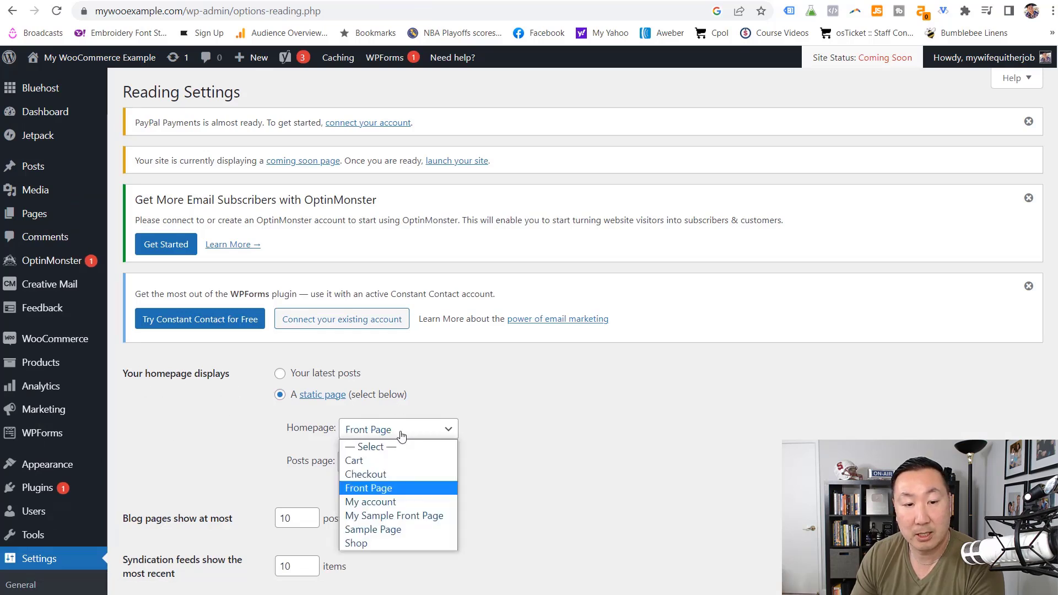
pyautogui.click(379, 517)
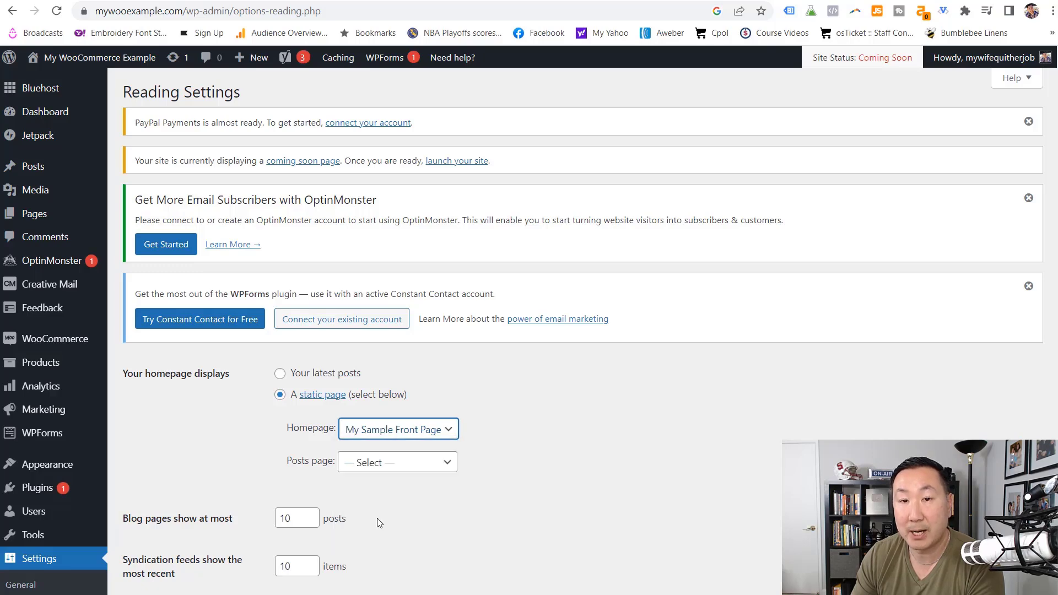
pyautogui.scroll(-4, 407, 498)
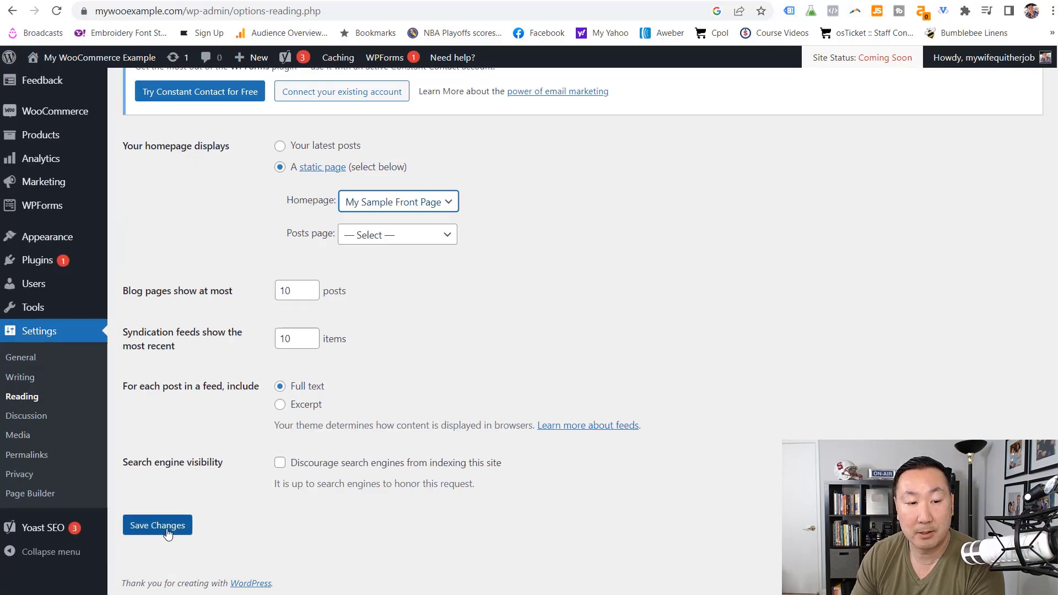
pyautogui.click(174, 527)
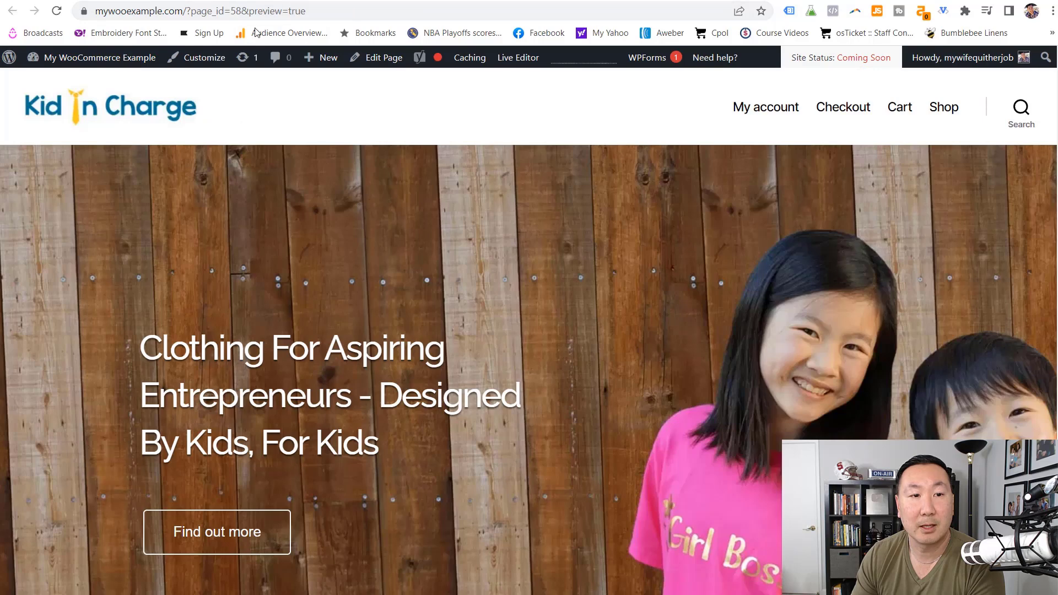
# Load the site's root address mywooexample.com and review the homepage from the hero banner through the products and services.
pyautogui.click(260, 11)
pyautogui.write('mywooexample.com/wp-login.php')
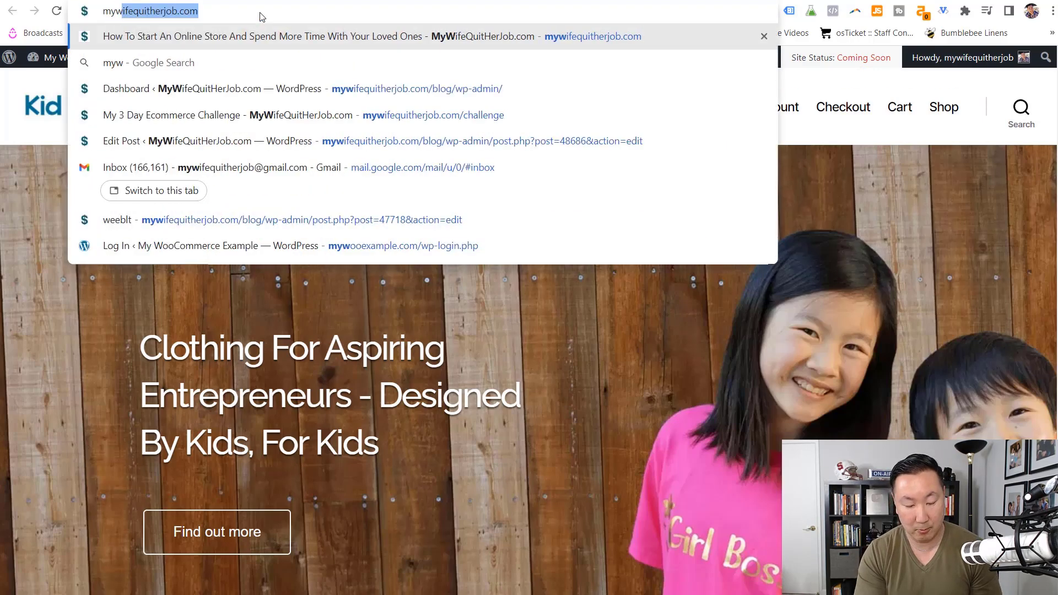
pyautogui.press('Return')
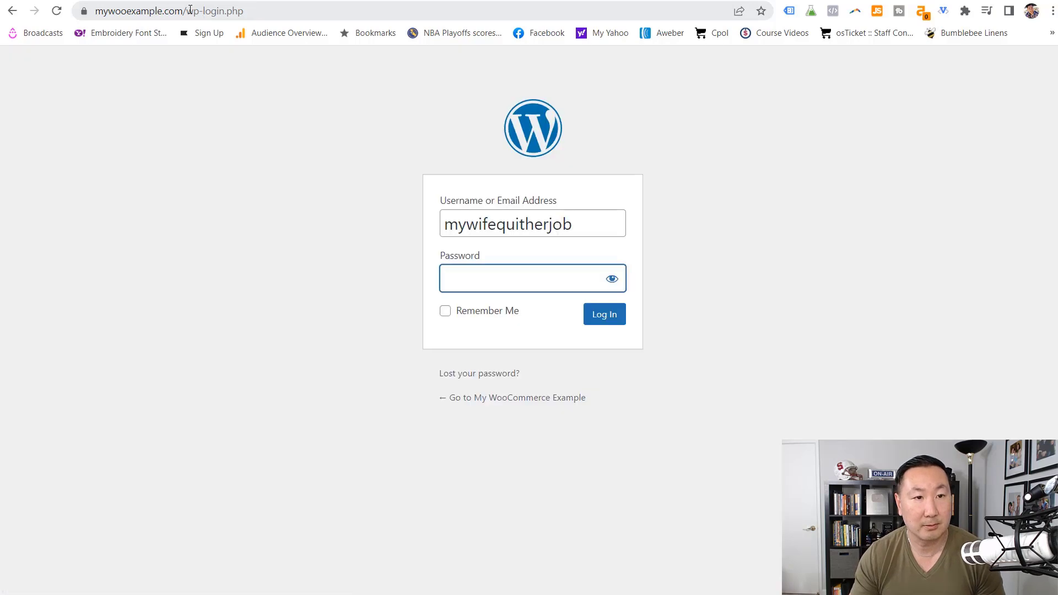
pyautogui.moveTo(187, 11); pyautogui.dragTo(330, 13)
pyautogui.press('BackSpace')
pyautogui.press('Return')
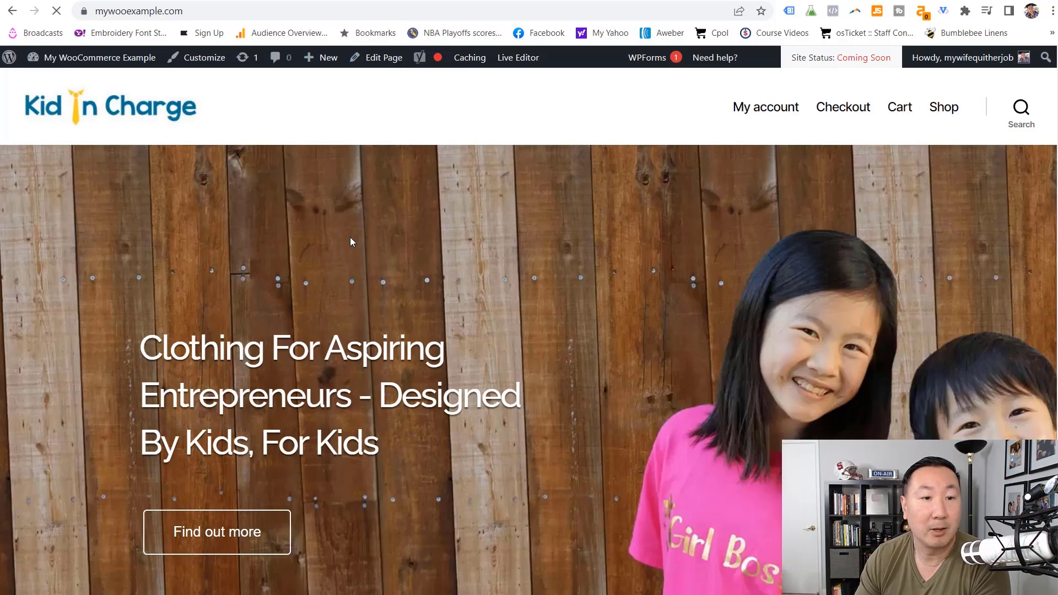
pyautogui.scroll(-5, 375, 275)
pyautogui.scroll(-20, 396, 300)
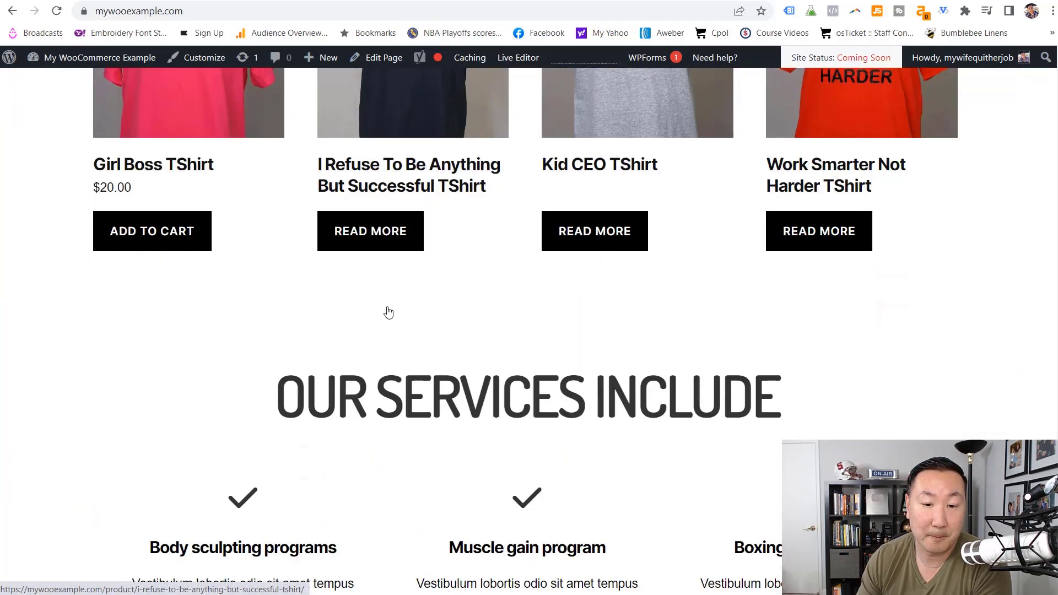
pyautogui.scroll(20, 364, 308)
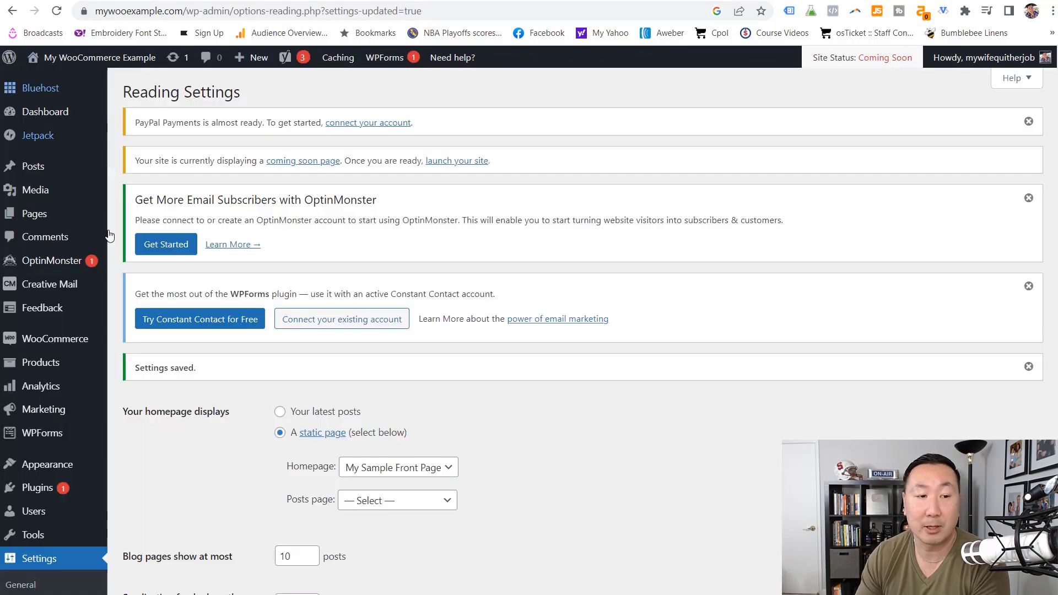
# Open the menu management page in the WordPress admin and create a navigation menu named Main.
pyautogui.moveTo(61, 471)
pyautogui.click(134, 459)
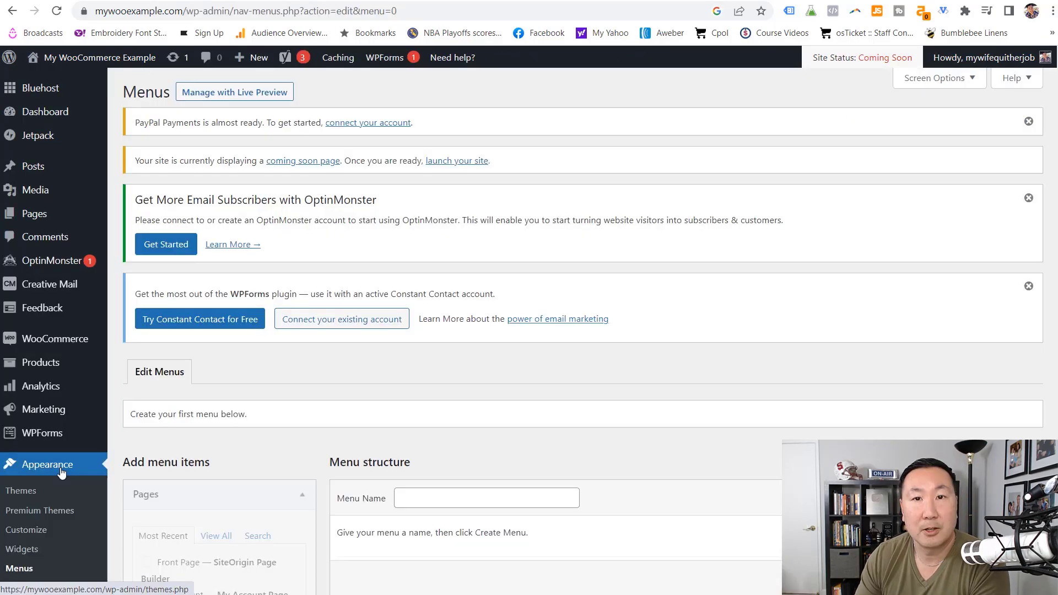
pyautogui.click(28, 569)
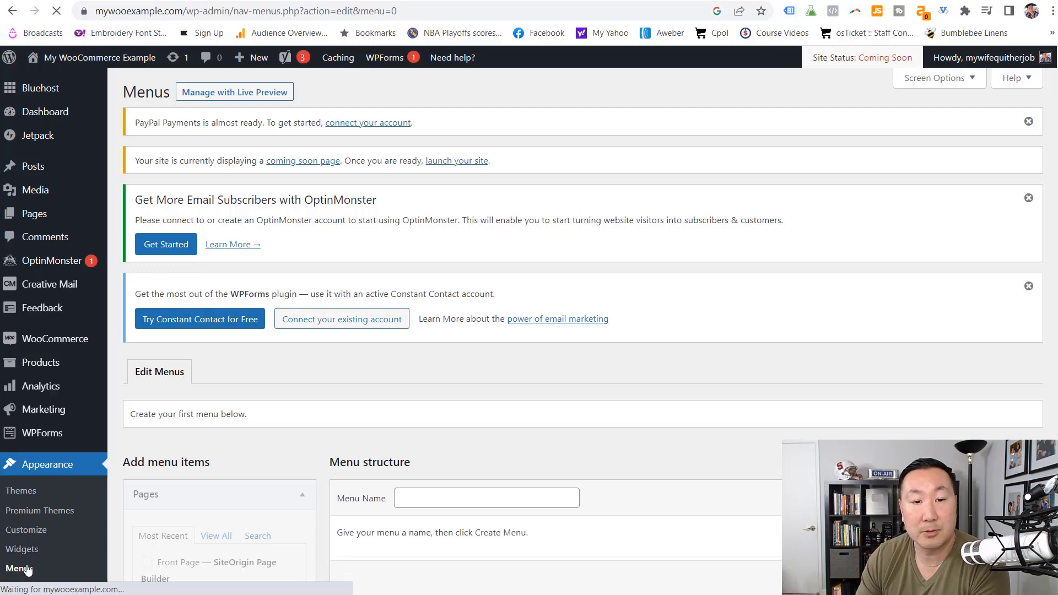
pyautogui.scroll(-5, 427, 361)
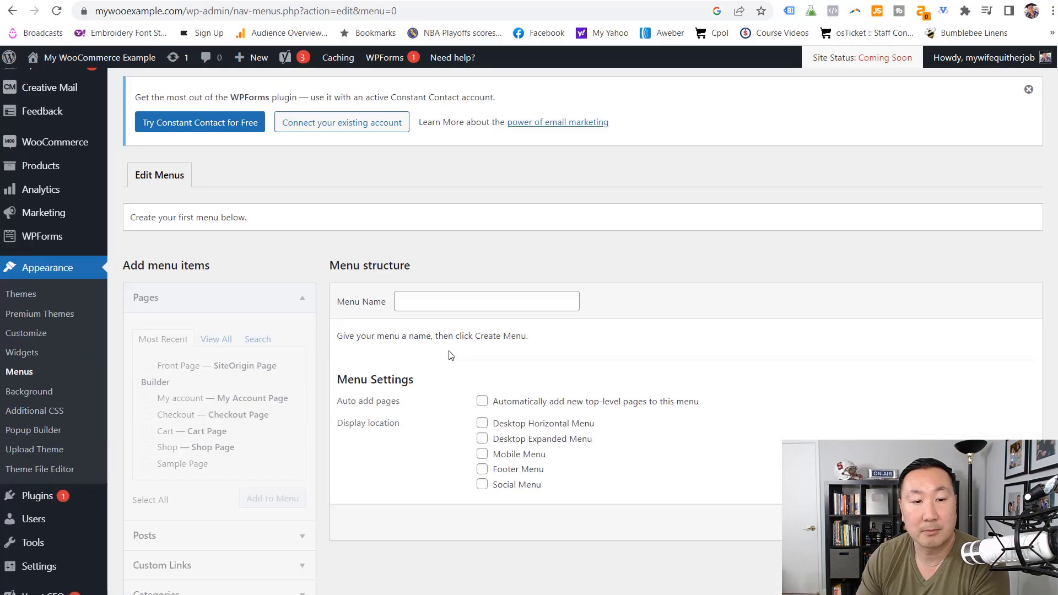
pyautogui.click(457, 225)
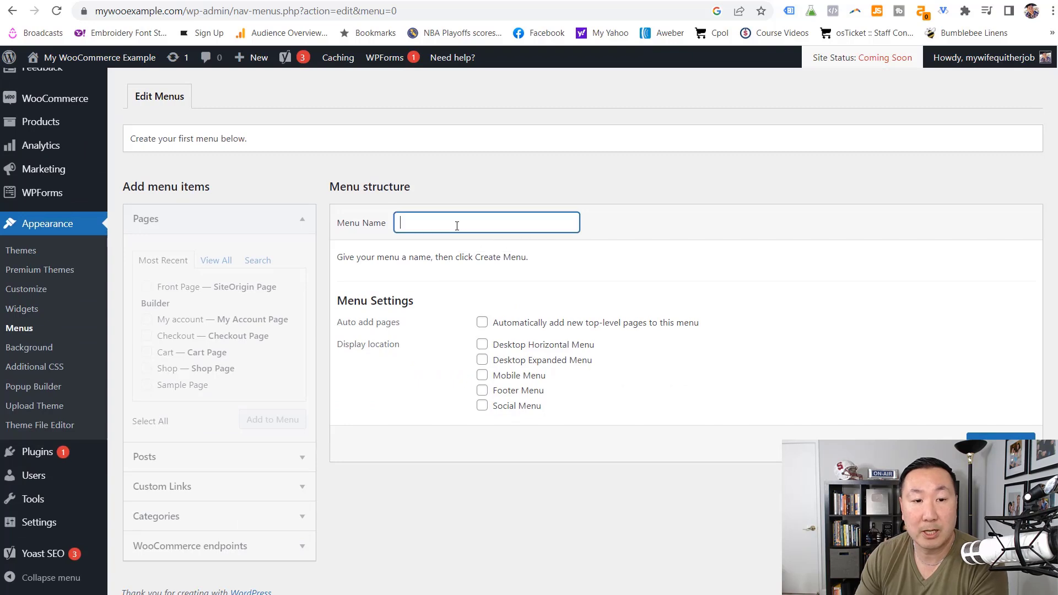
pyautogui.write('Main')
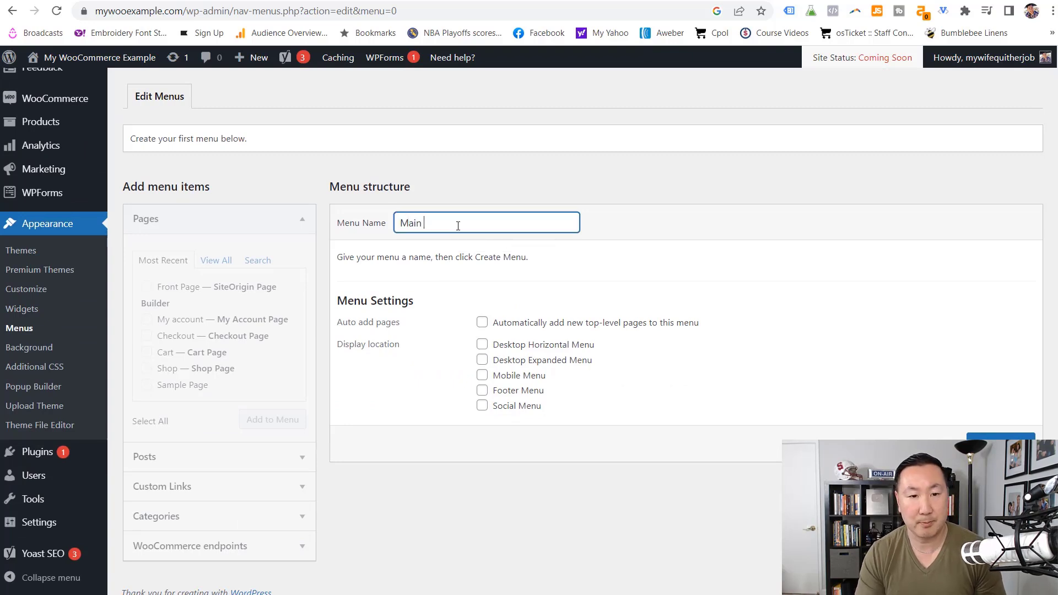
pyautogui.click(997, 436)
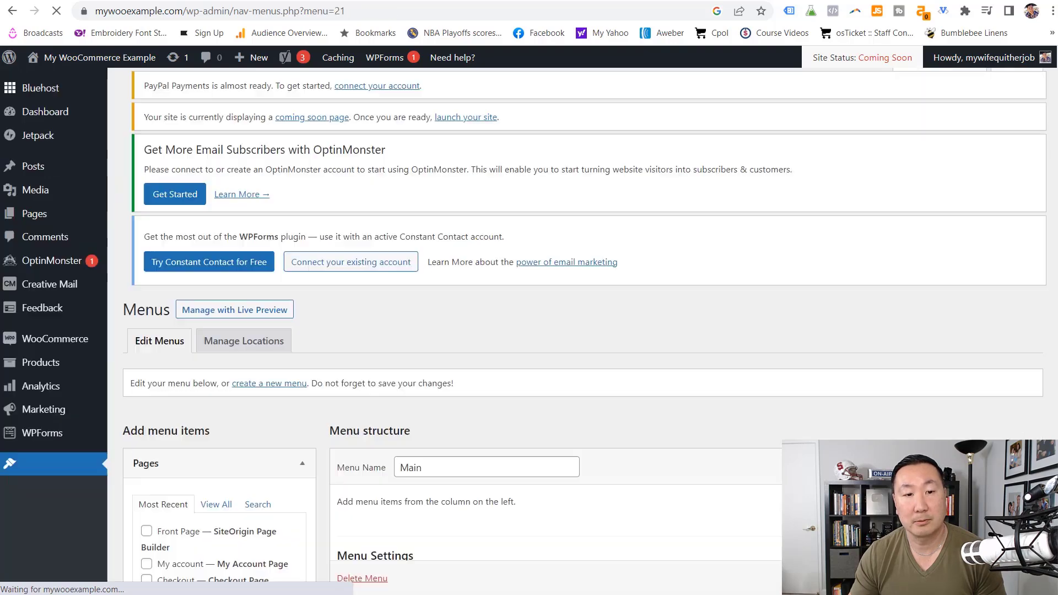
# Add the My account, Checkout, Cart and Shop pages to the Main menu.
pyautogui.scroll(-5, 593, 358)
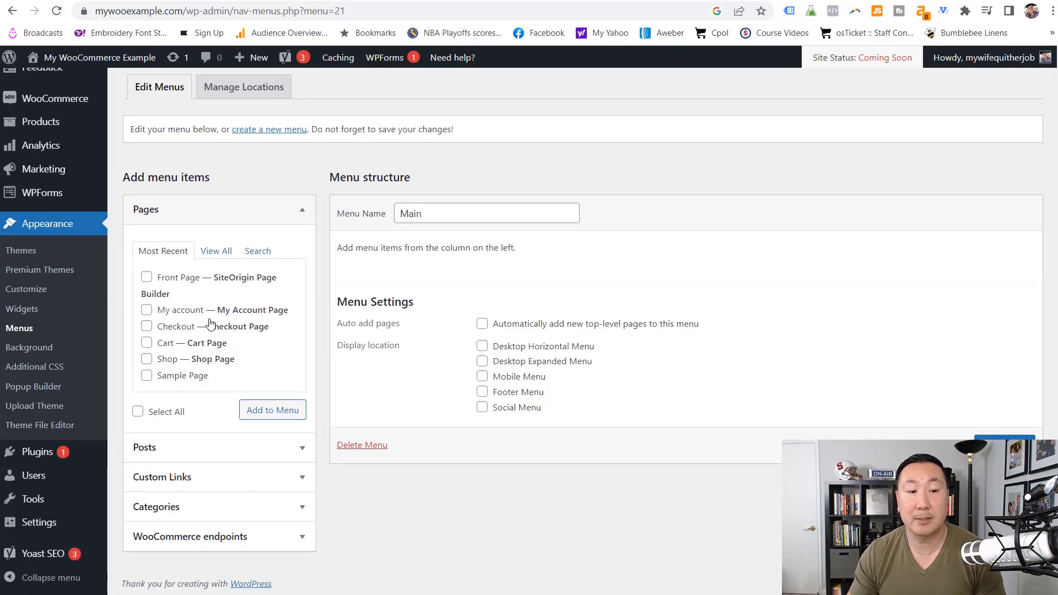
pyautogui.click(147, 310)
pyautogui.click(148, 327)
pyautogui.click(147, 343)
pyautogui.click(147, 360)
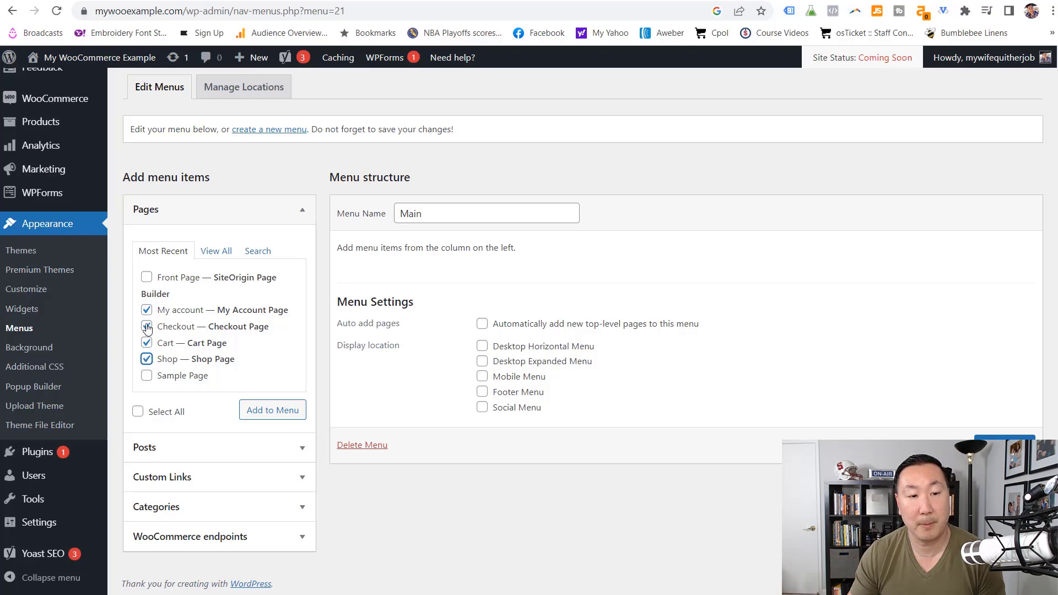
pyautogui.click(269, 415)
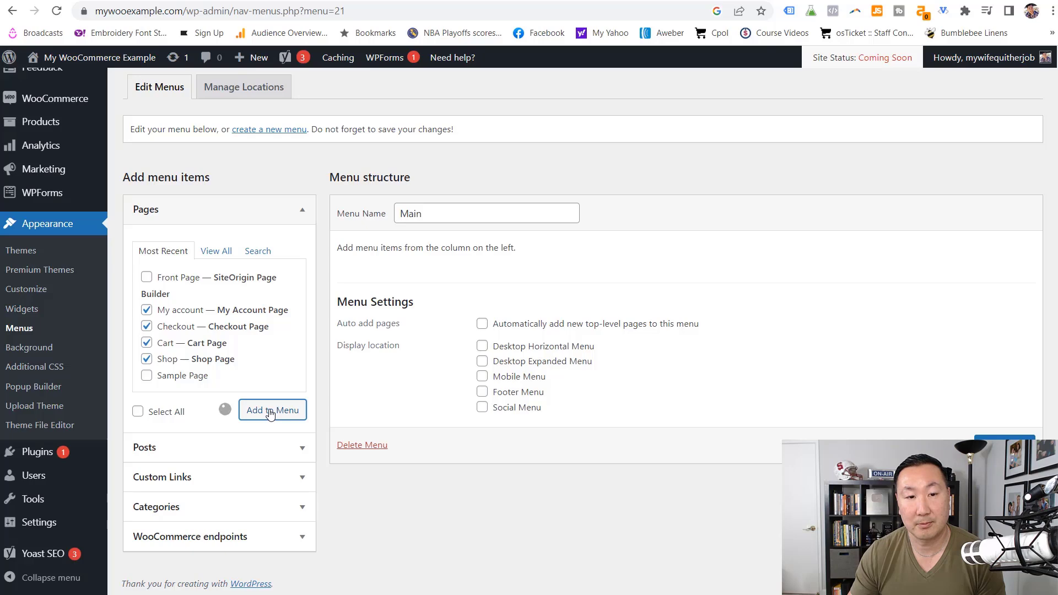
# Assign the Main menu to the Desktop Horizontal, Desktop Expanded and Mobile Menu locations and save it.
pyautogui.scroll(-2, 716, 401)
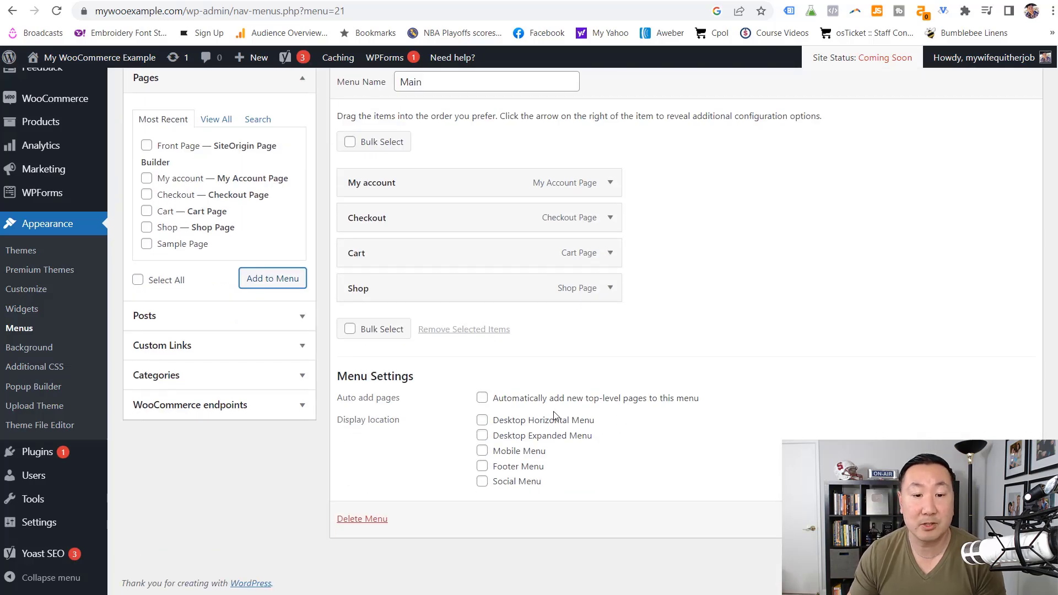
pyautogui.click(483, 421)
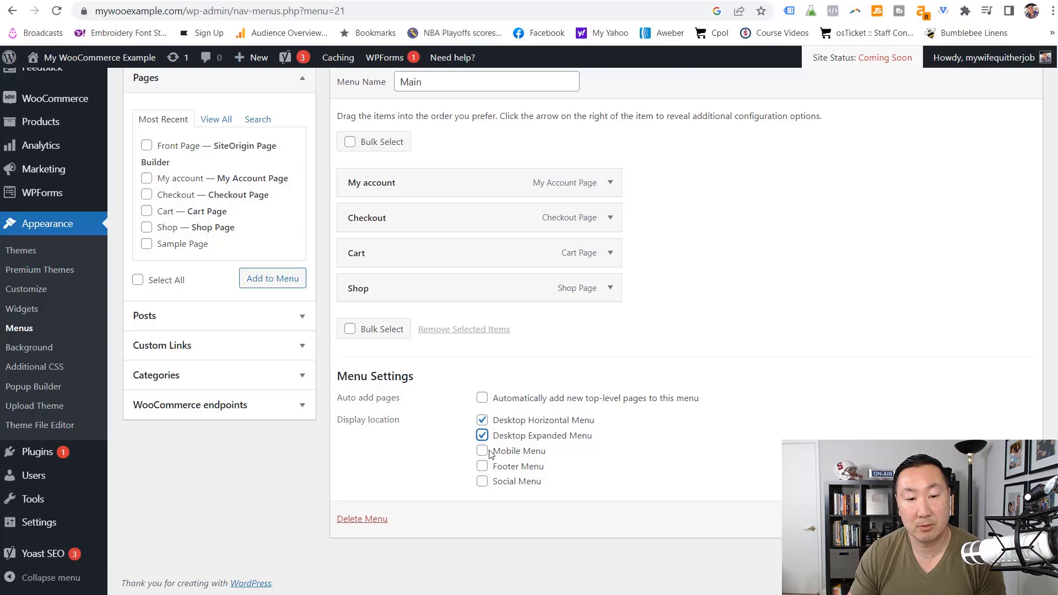
pyautogui.click(482, 451)
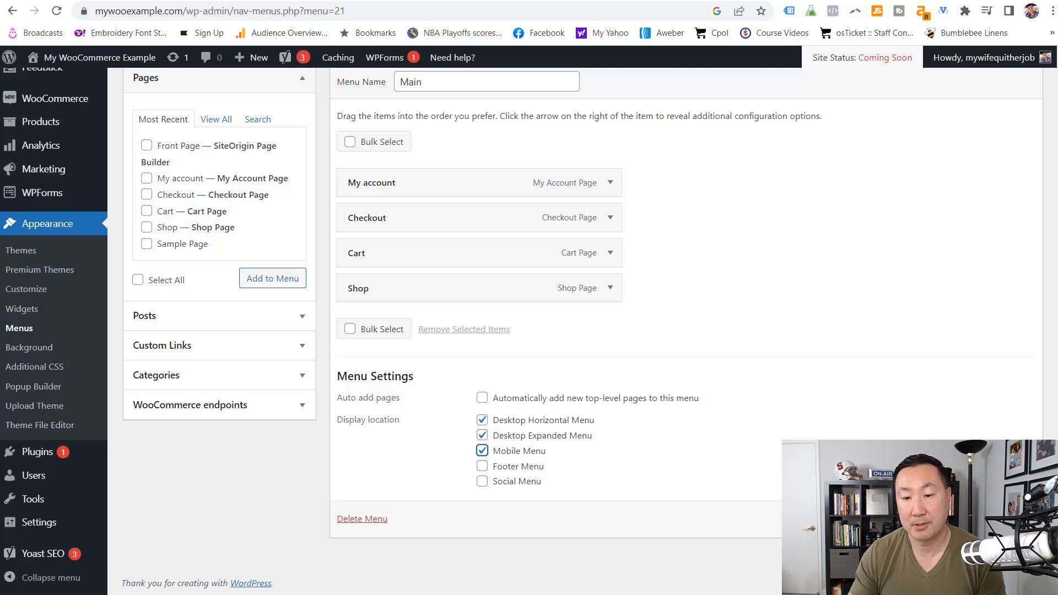
pyautogui.click(1006, 519)
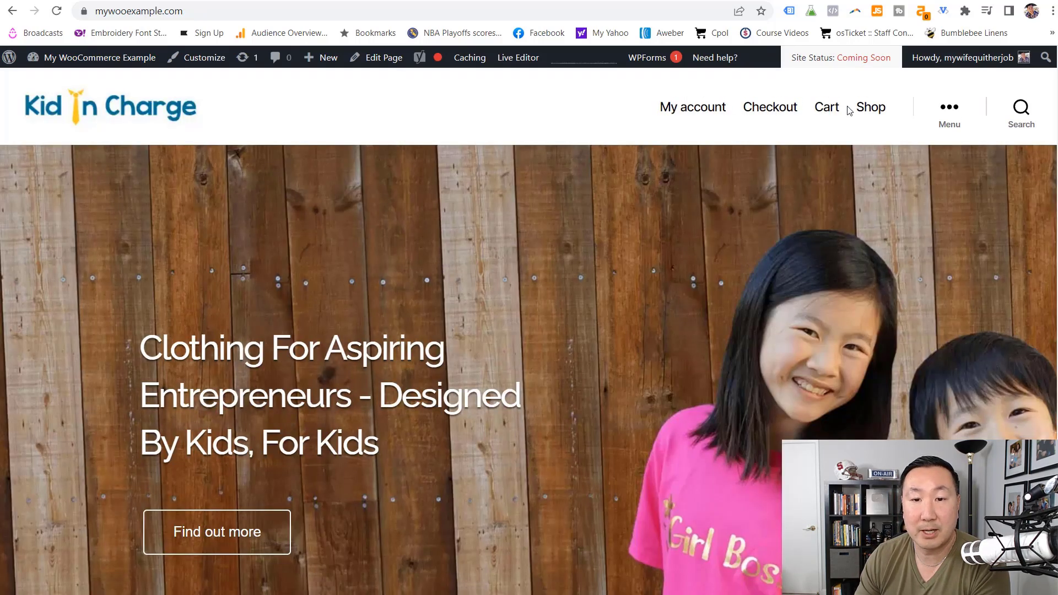
# Review the live homepage from its header navigation down to the footer links, and look over the WooCommerce setup checklist.
pyautogui.scroll(-15, 414, 269)
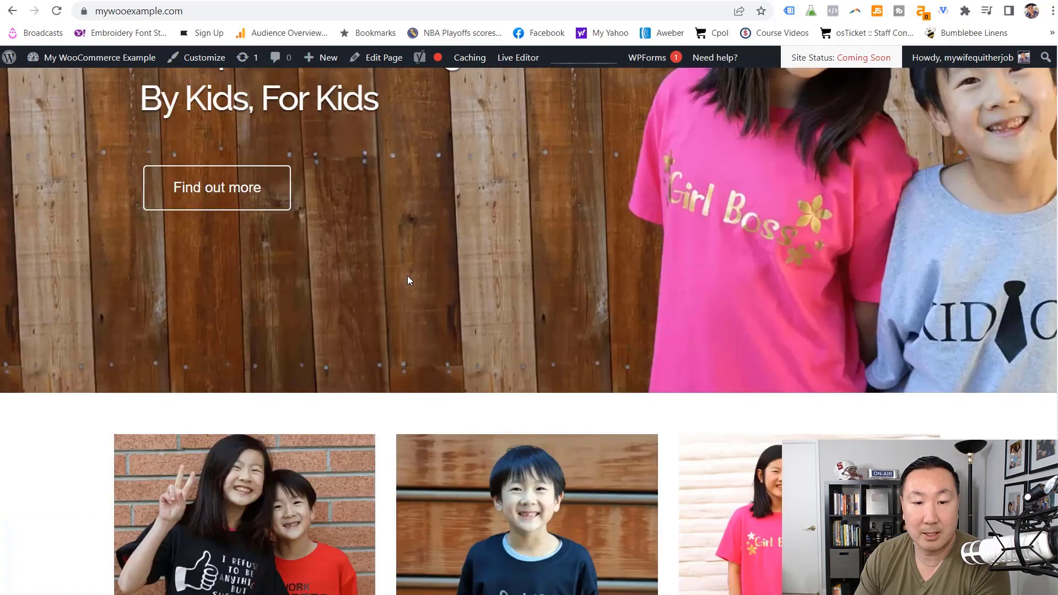
pyautogui.scroll(-10, 409, 298)
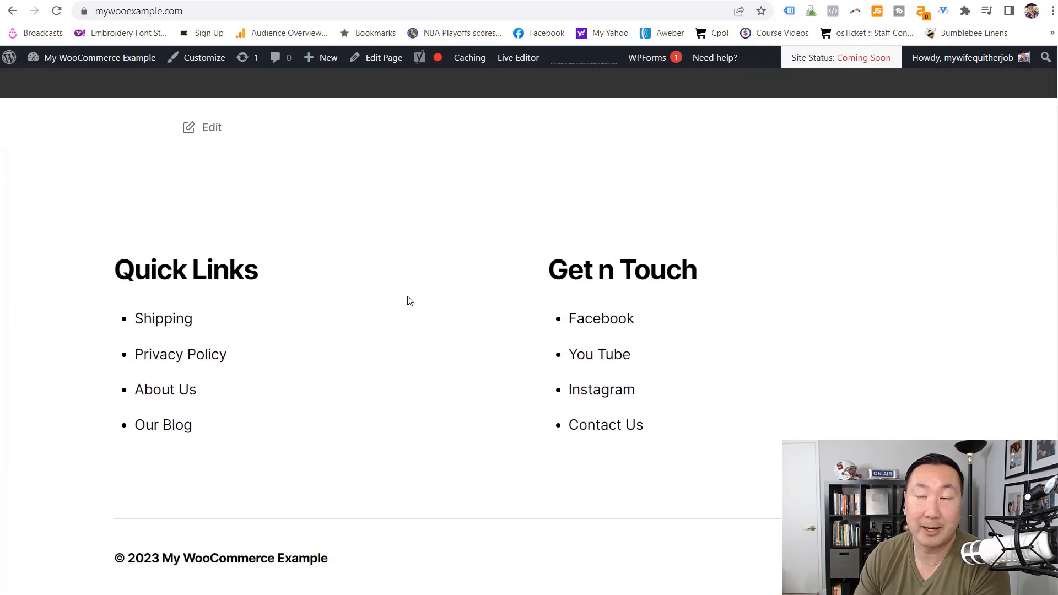
pyautogui.scroll(20, 408, 300)
pyautogui.scroll(1, 409, 284)
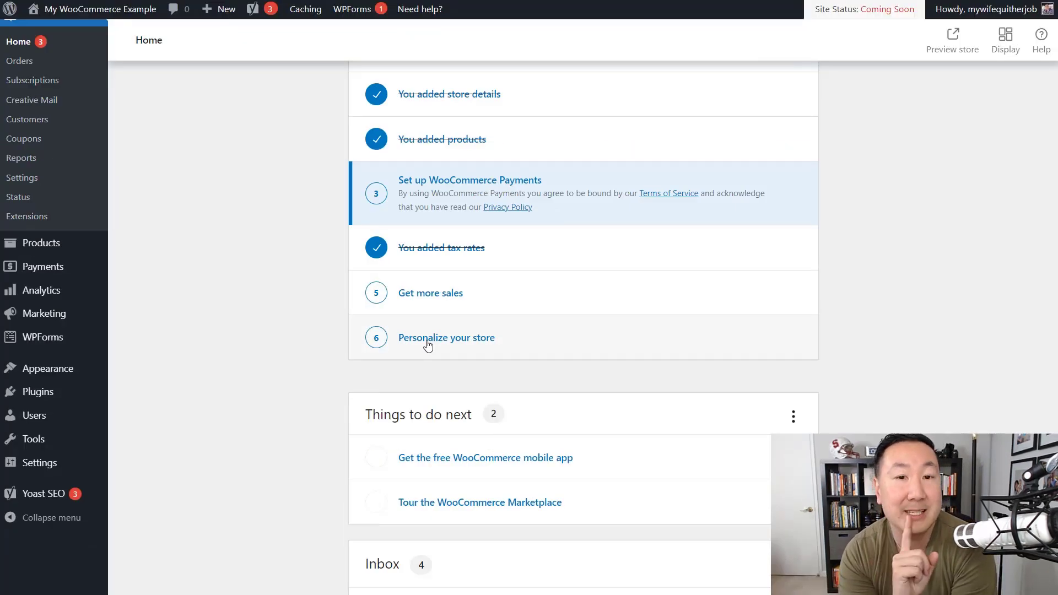
pyautogui.scroll(5, 475, 358)
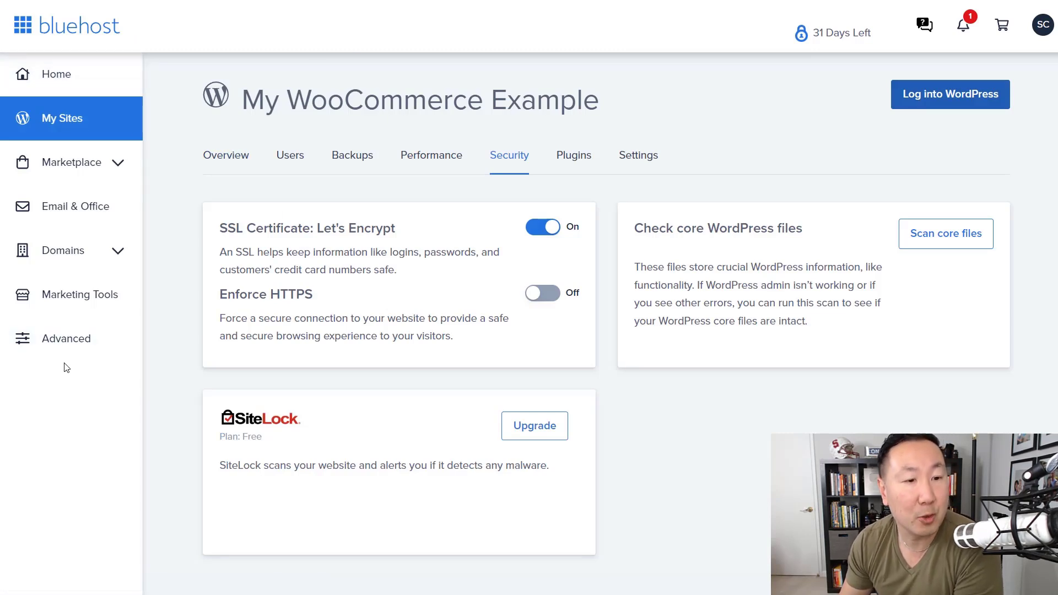
# In Bluehost's advanced hosting tools, open the email accounts list and look at the form for creating an email account.
pyautogui.click(75, 348)
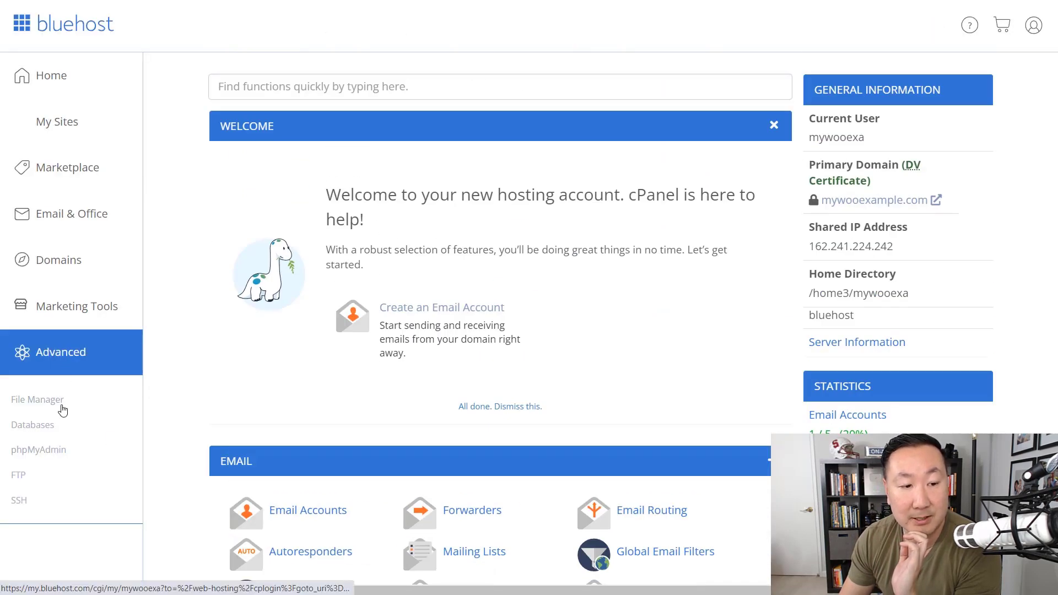
pyautogui.scroll(-5, 450, 472)
pyautogui.click(316, 245)
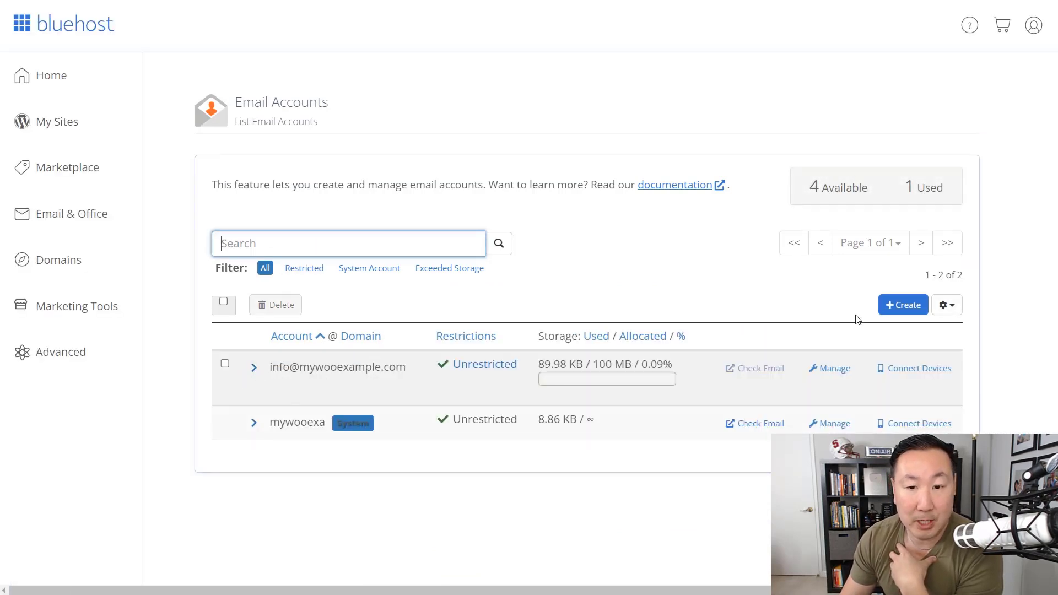
pyautogui.click(906, 306)
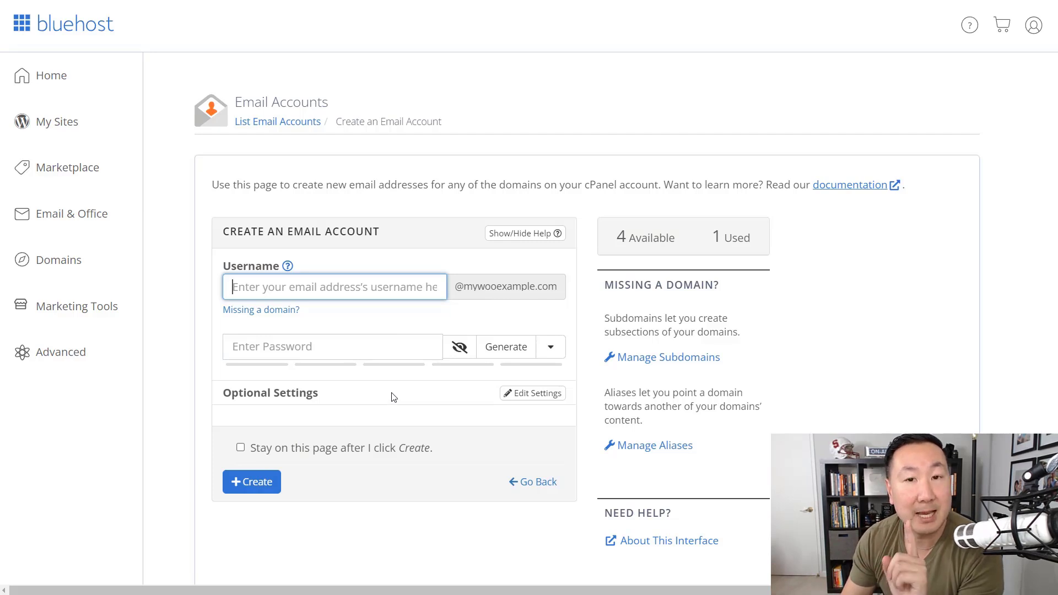
pyautogui.hotkey('alt', 'Left')
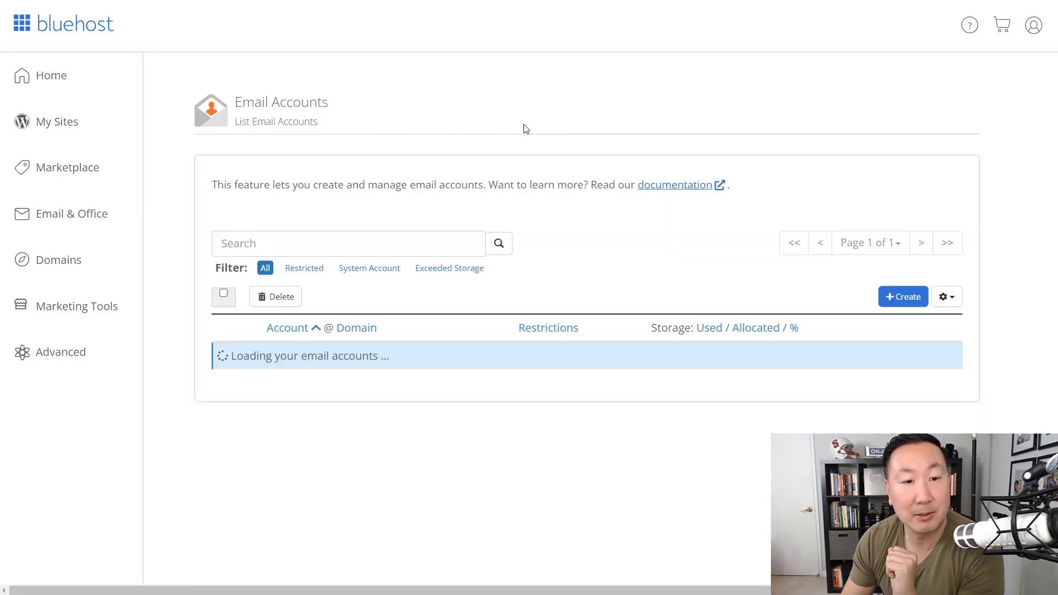
# Open webmail for the store domain's existing mailbox and view its email forwarders.
pyautogui.scroll(-1, 467, 302)
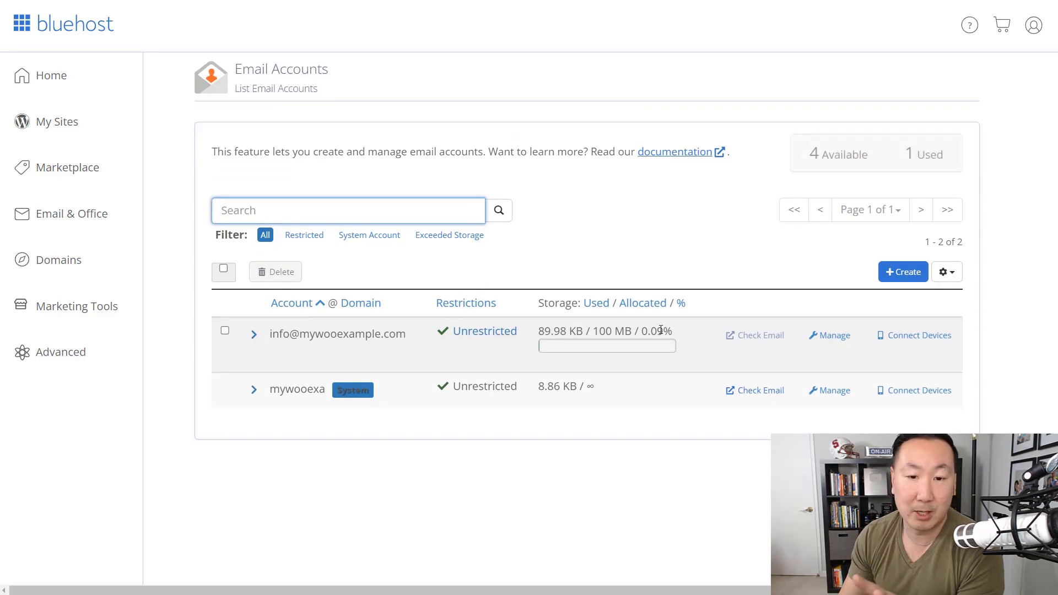
pyautogui.click(751, 337)
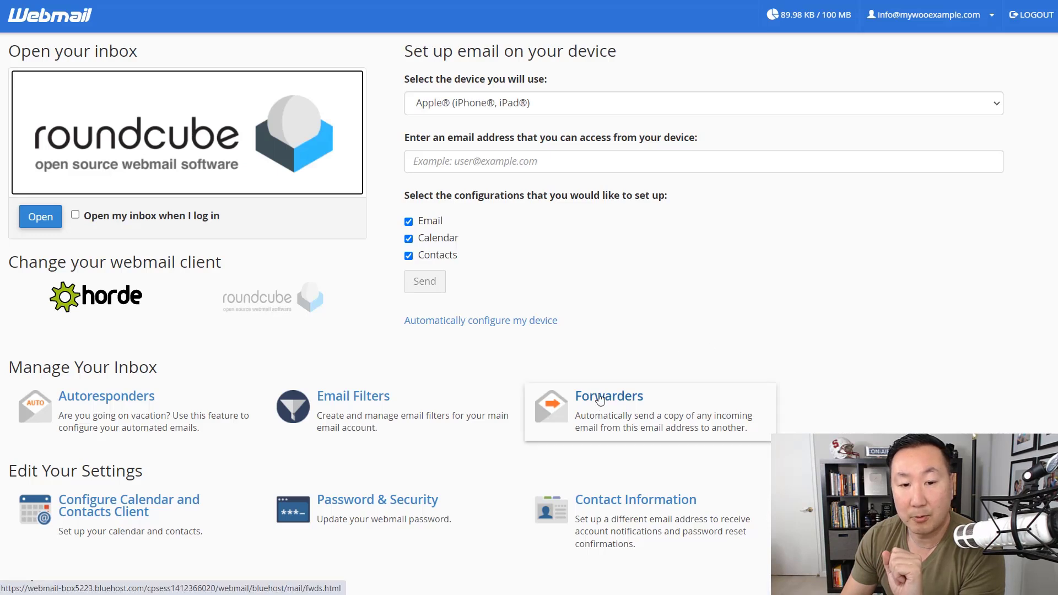
pyautogui.click(599, 413)
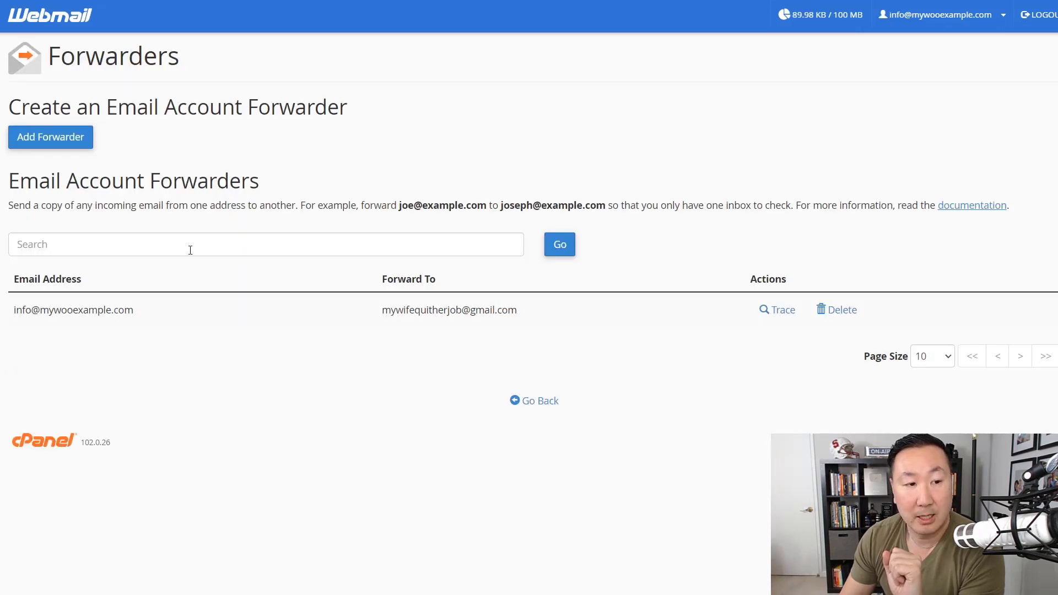